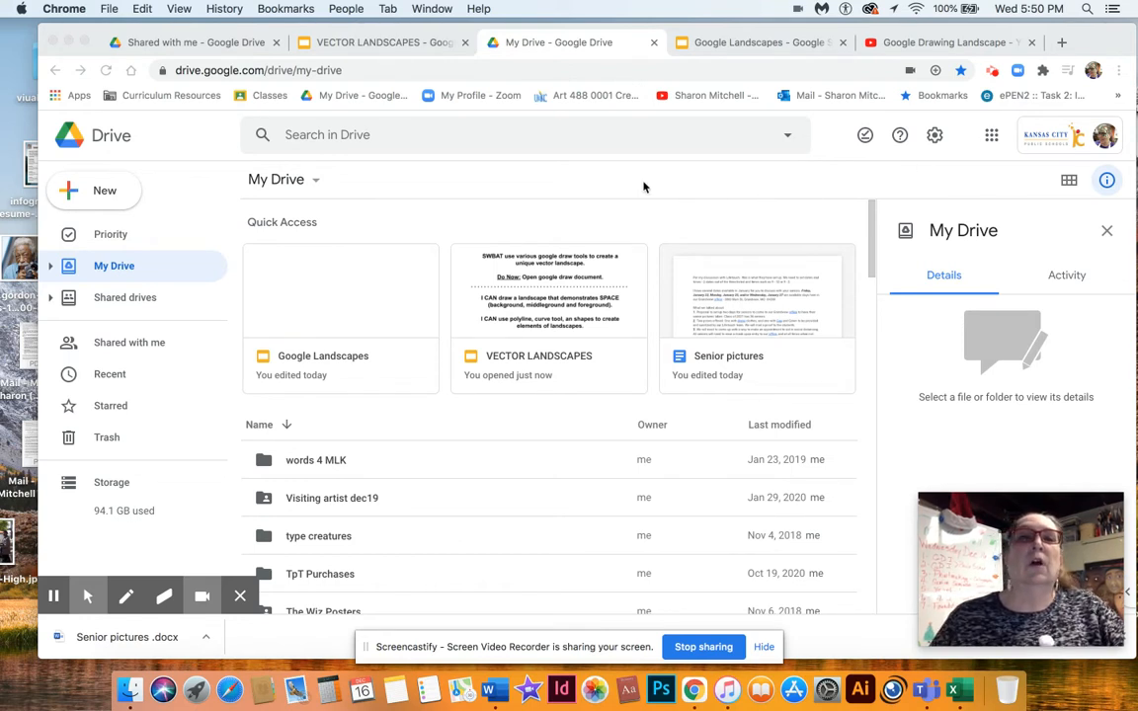
- Switch from Drive to Google Docs and create a blank document
click(992, 138)
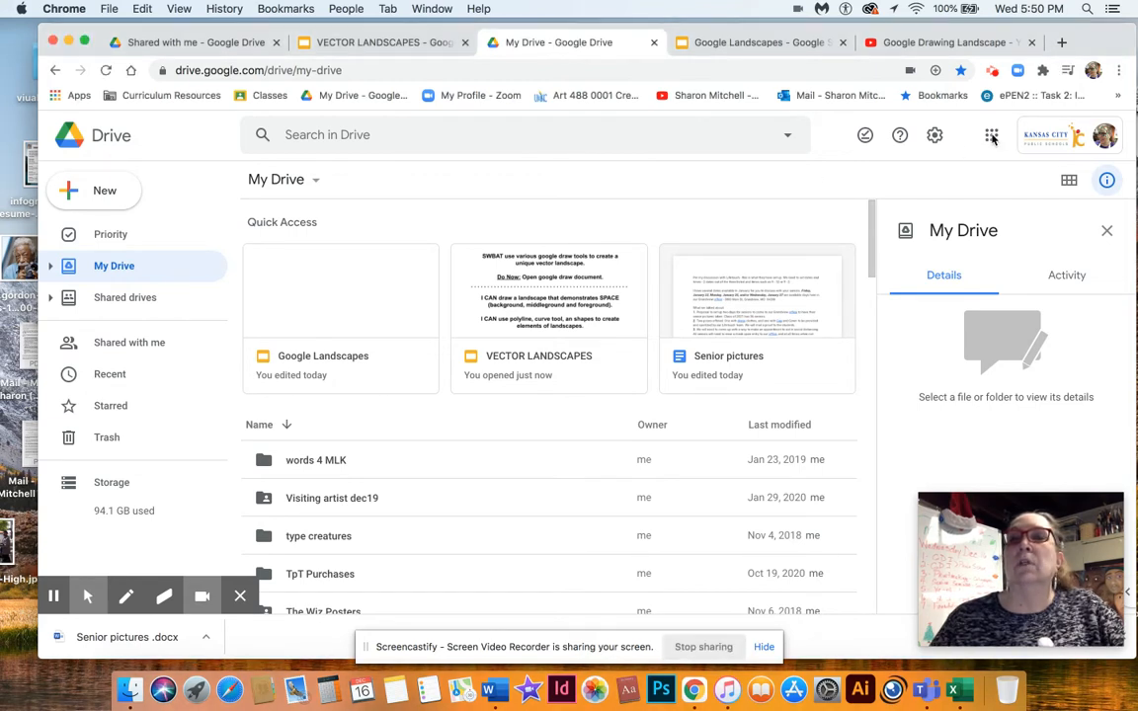
click(992, 137)
click(928, 285)
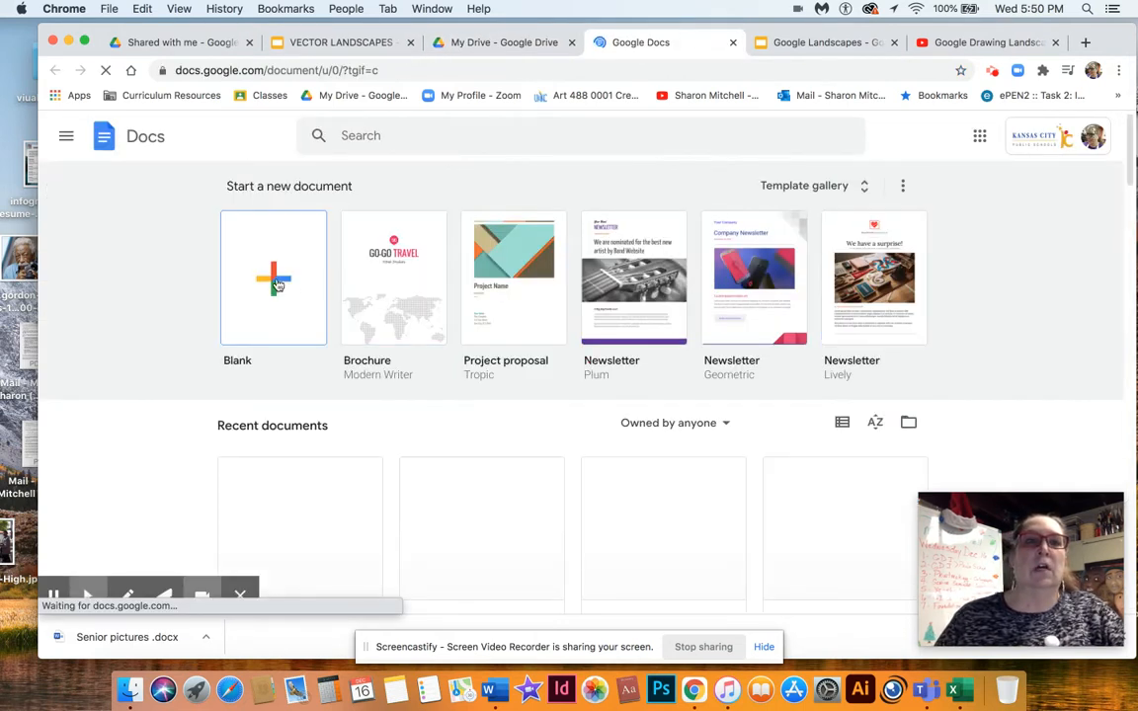
click(277, 284)
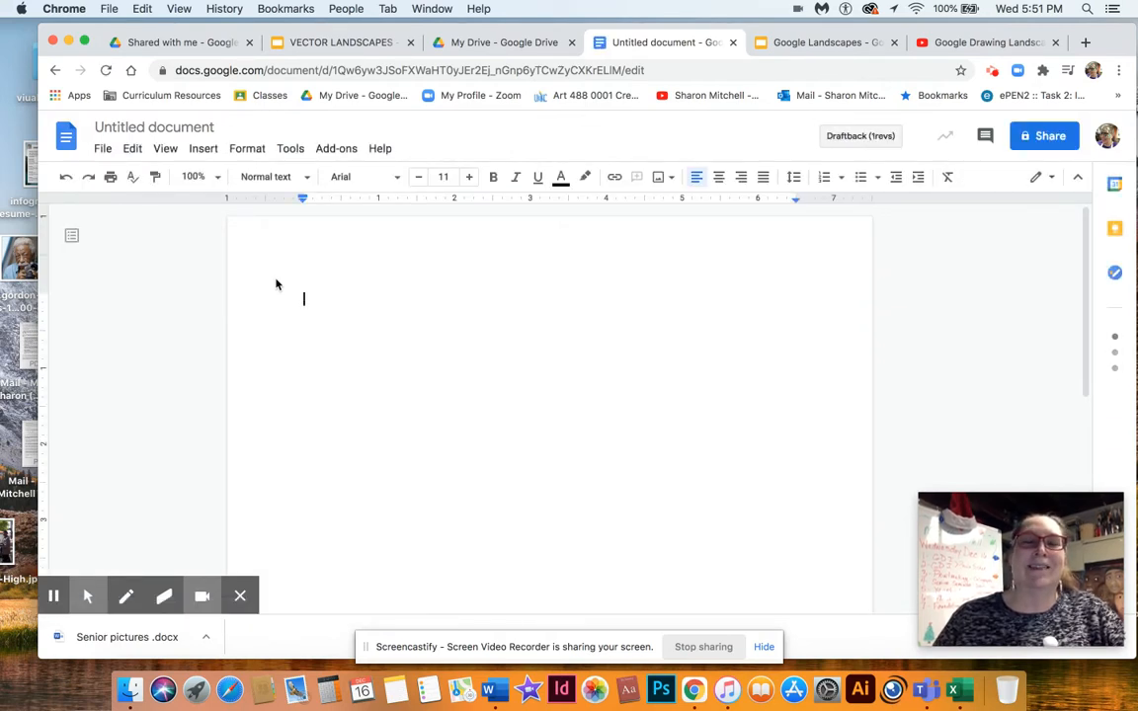
- Set the page orientation of the whole document to Landscape
click(109, 151)
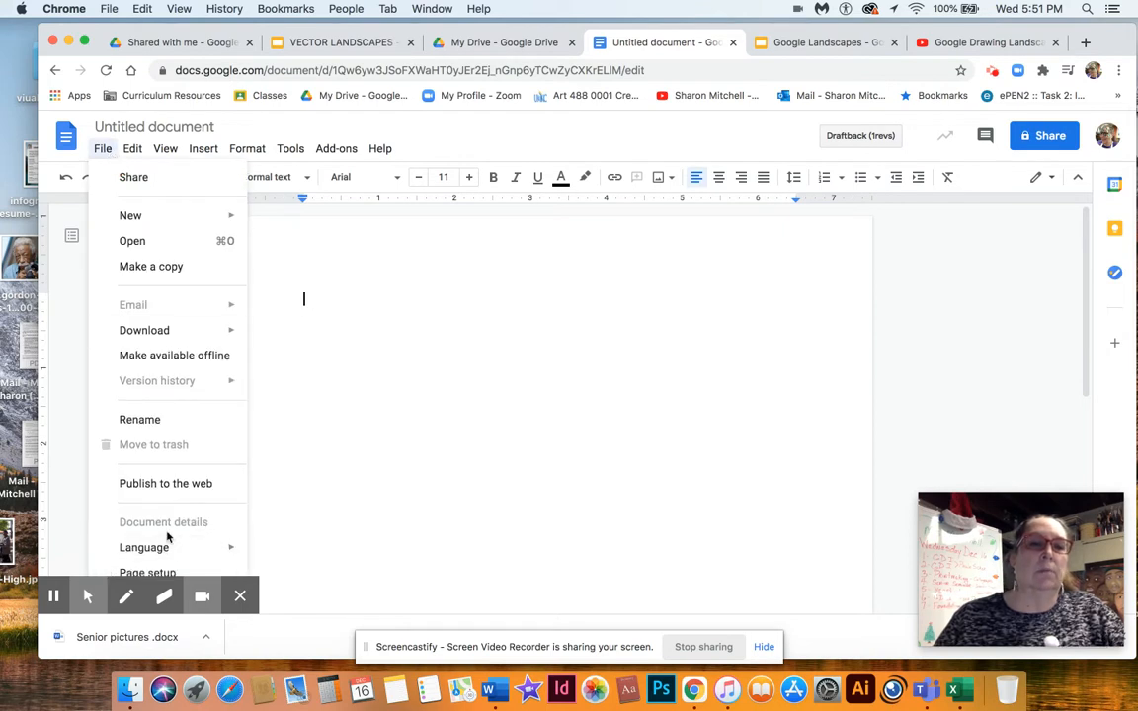
click(168, 574)
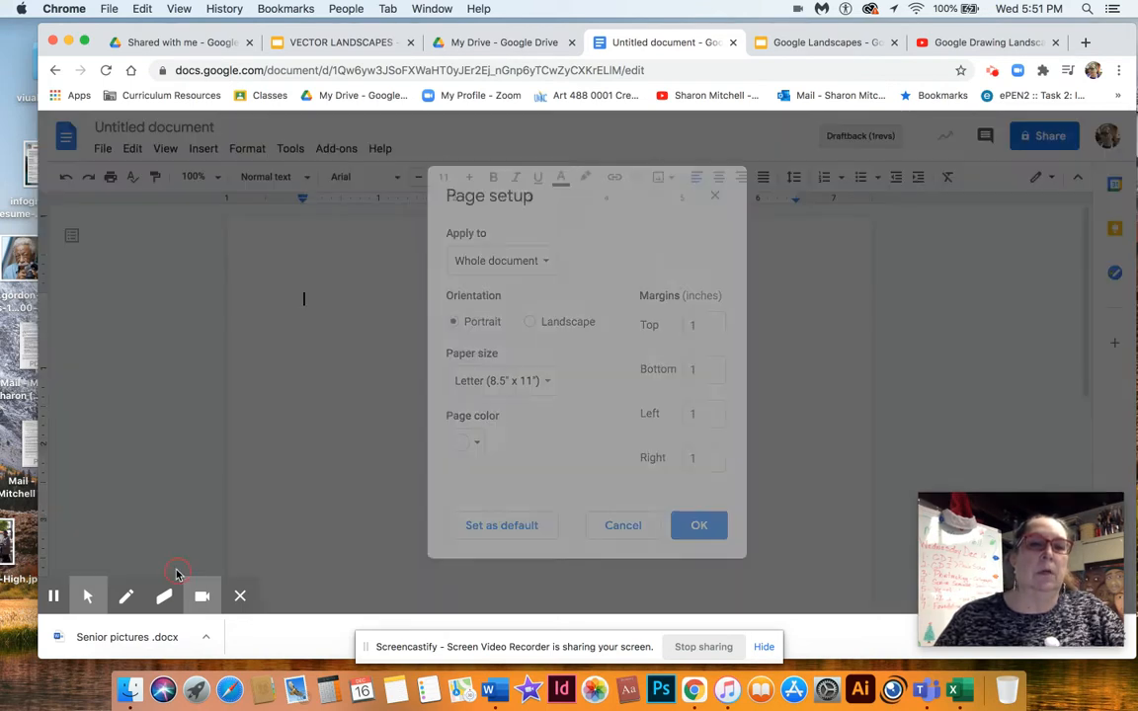
click(530, 323)
click(697, 522)
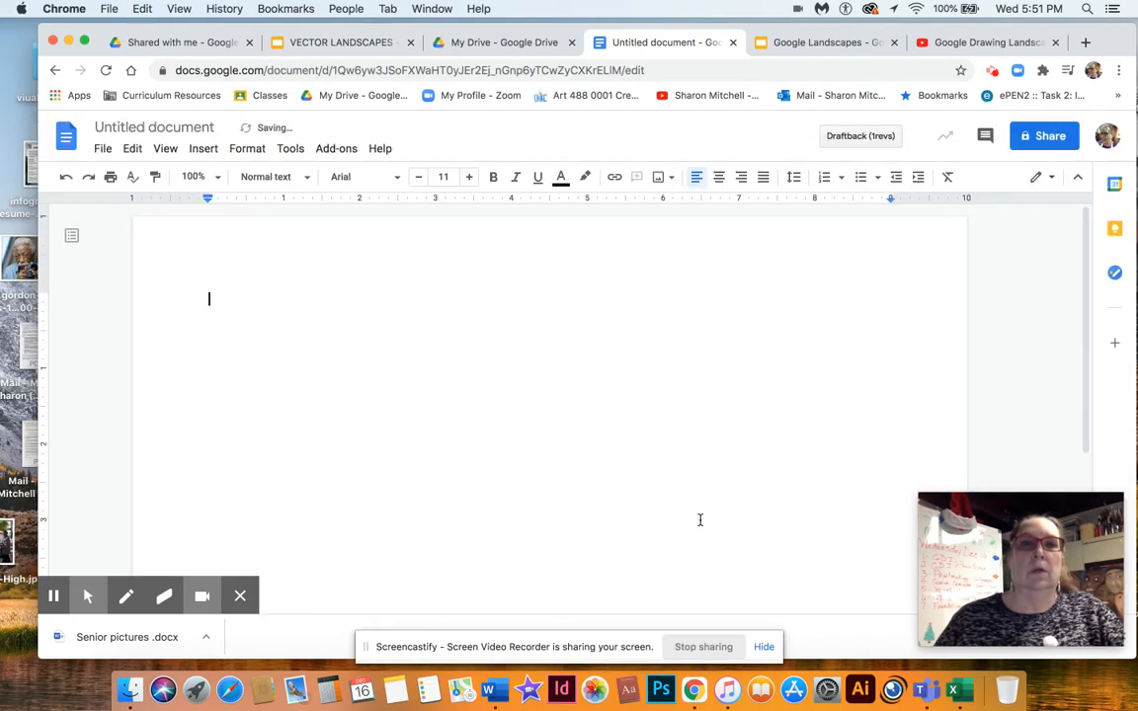
- Rename the untitled document as "my landscape"
click(209, 126)
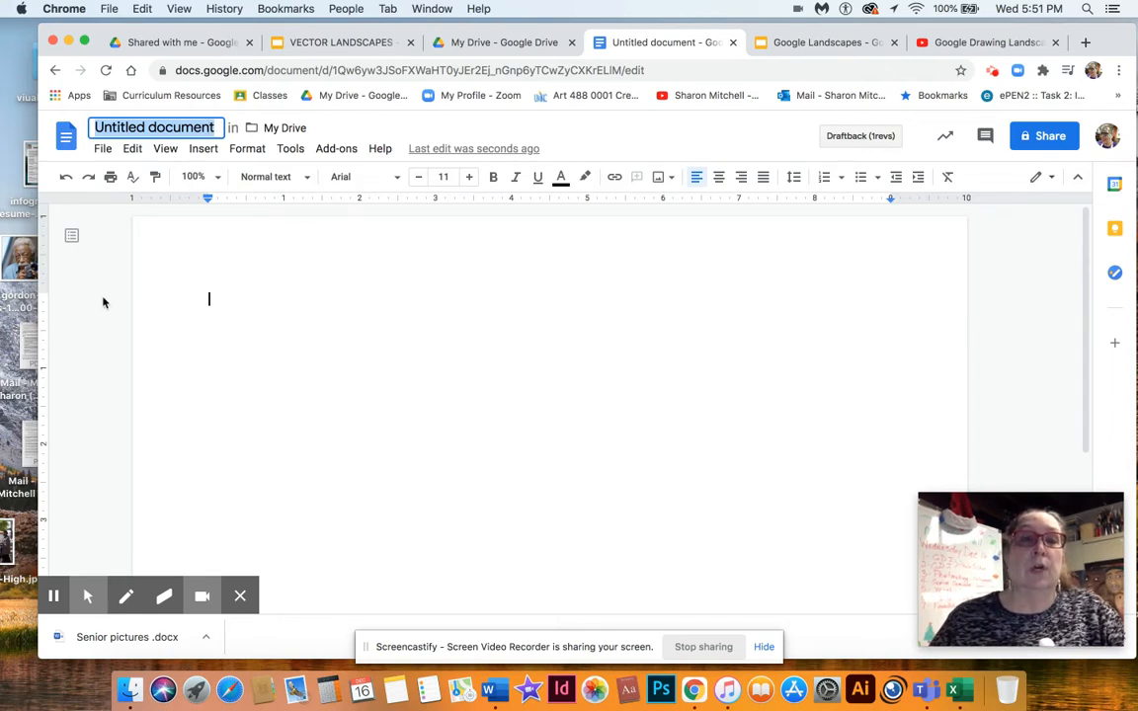
text(my)
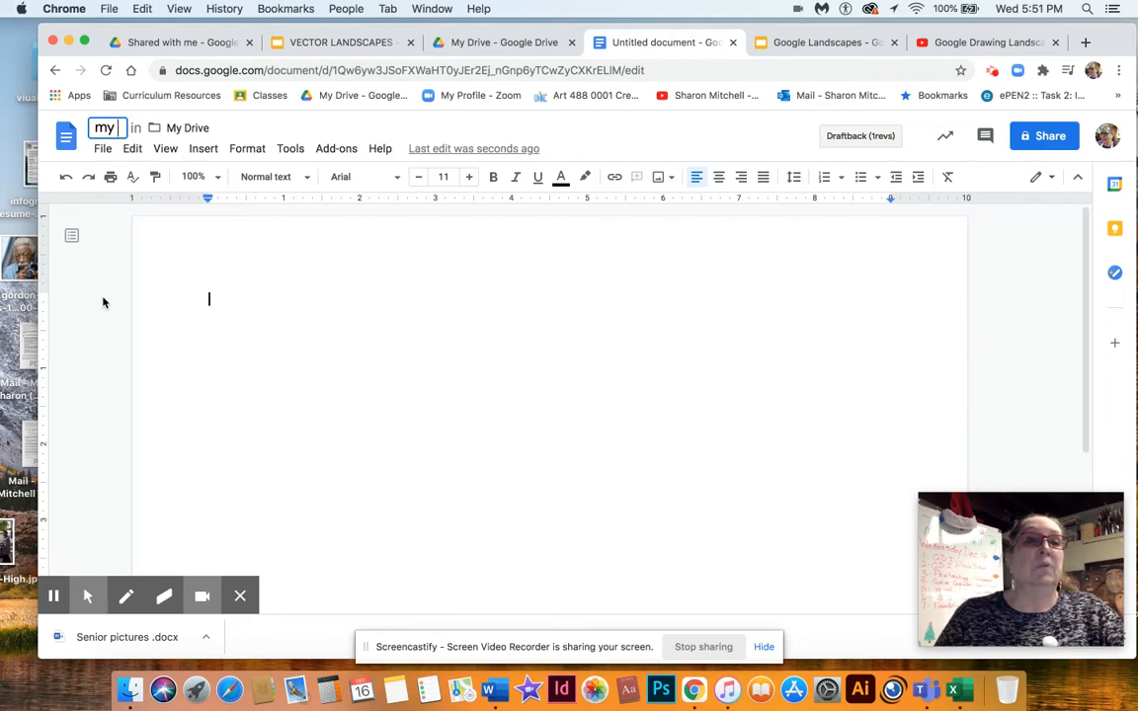
text(lands)
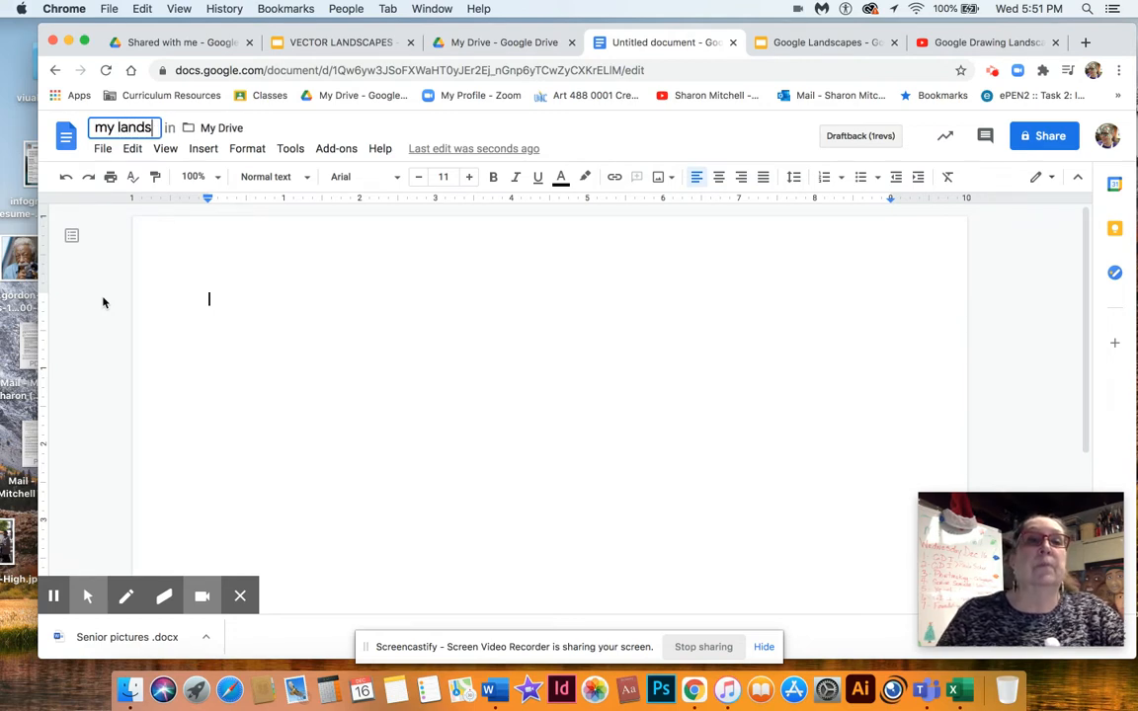
text(cape)
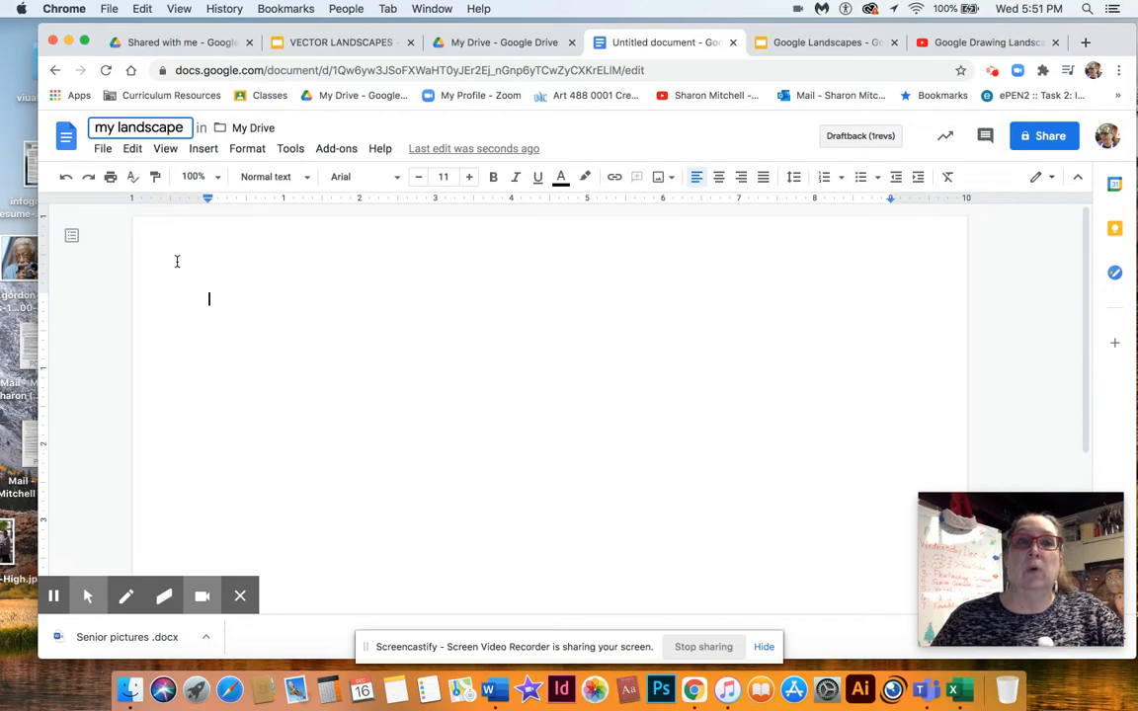
key(Return)
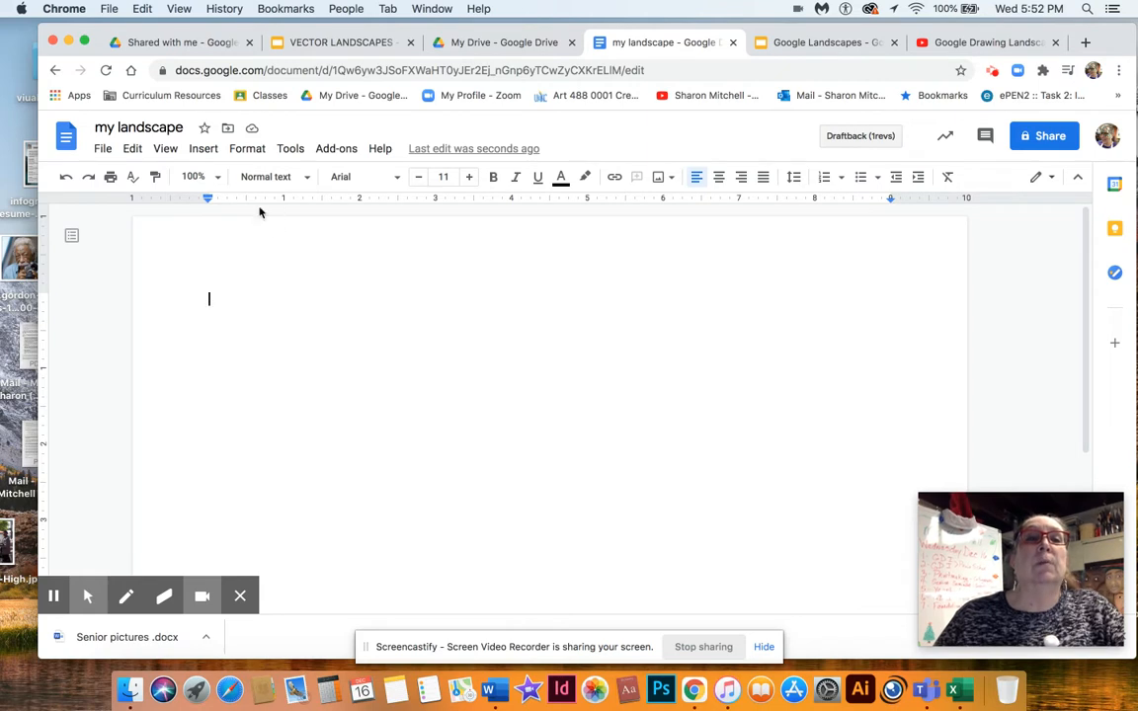
- Insert a new drawing into the blank document
click(206, 150)
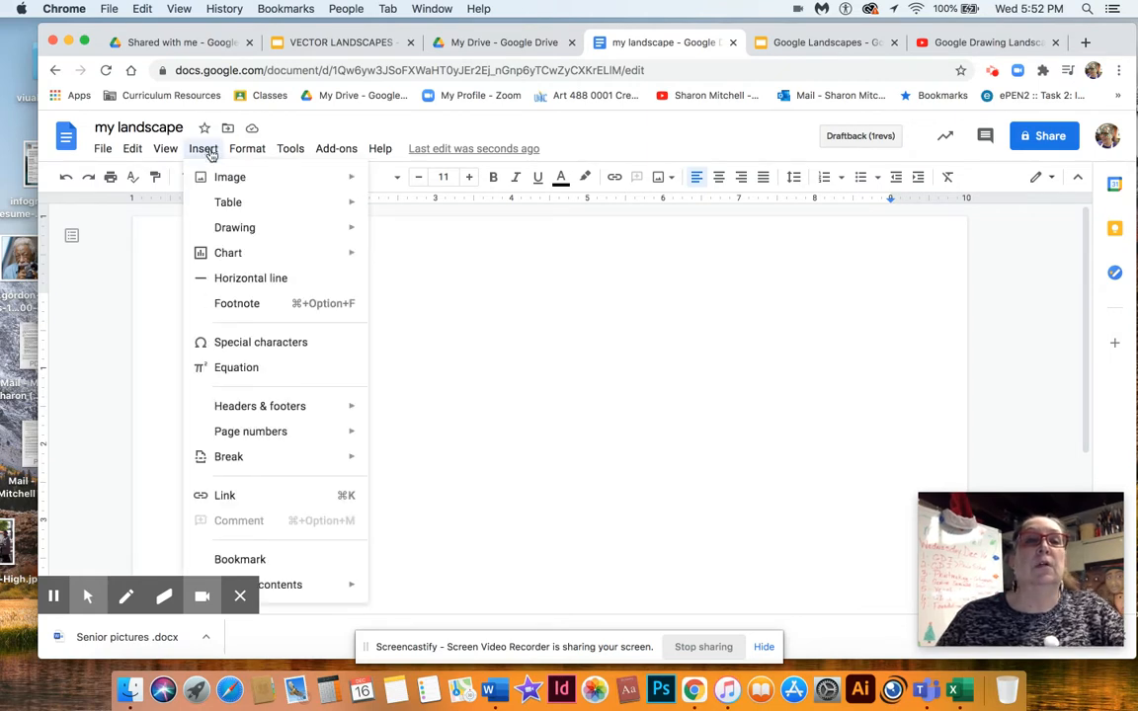
mouse_move(239, 234)
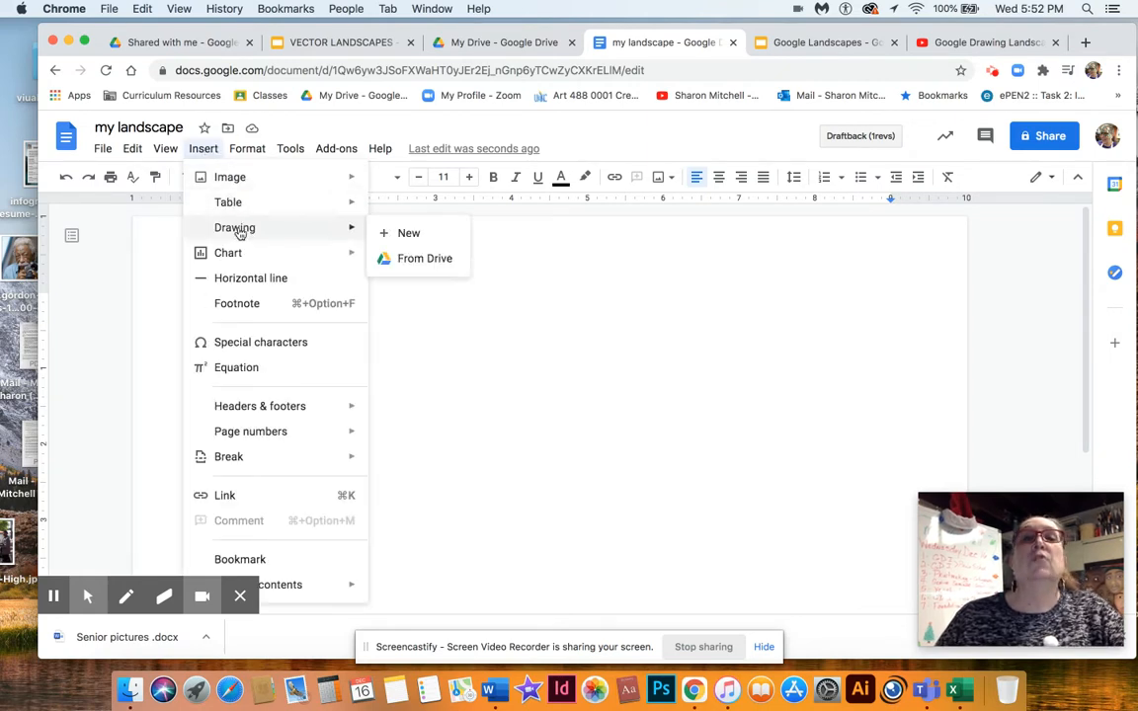
click(405, 233)
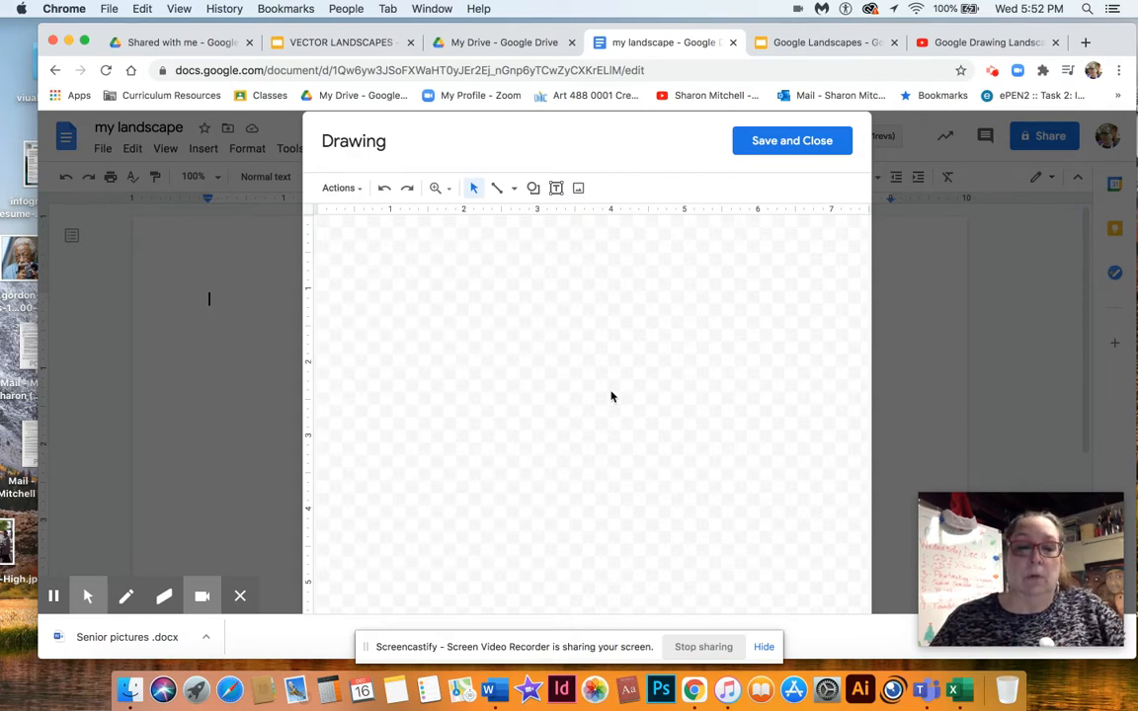
- Try a dark blue radial gradient as the drawing's background, and undo it
right_click(612, 397)
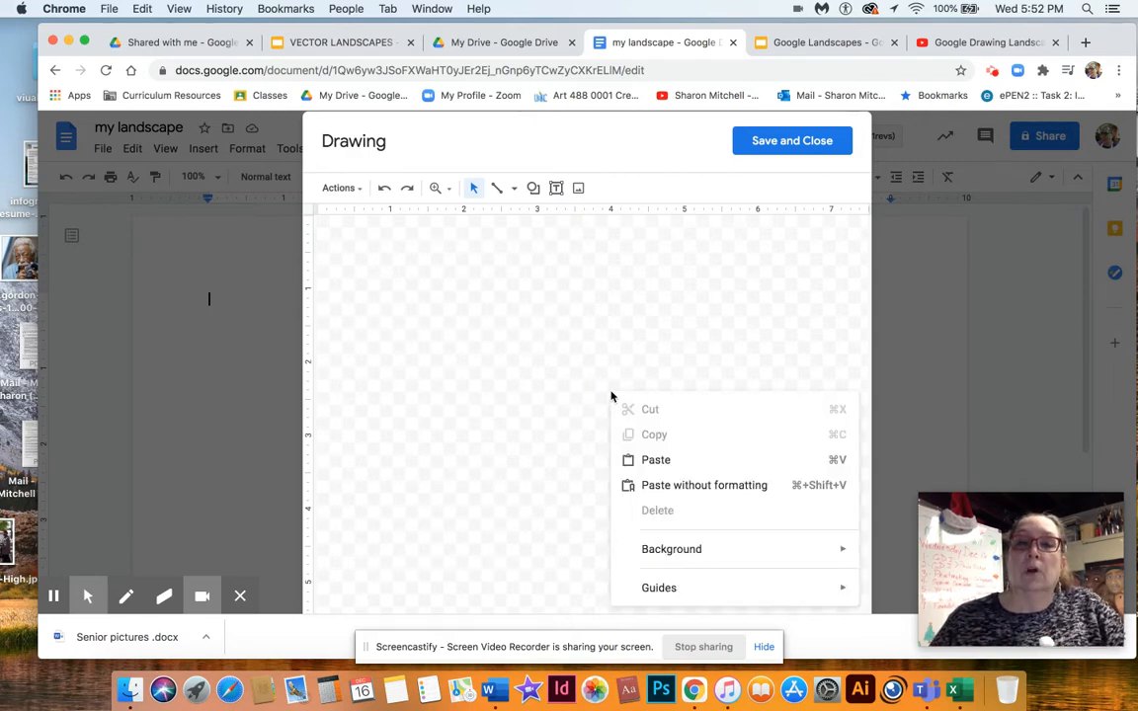
mouse_move(645, 551)
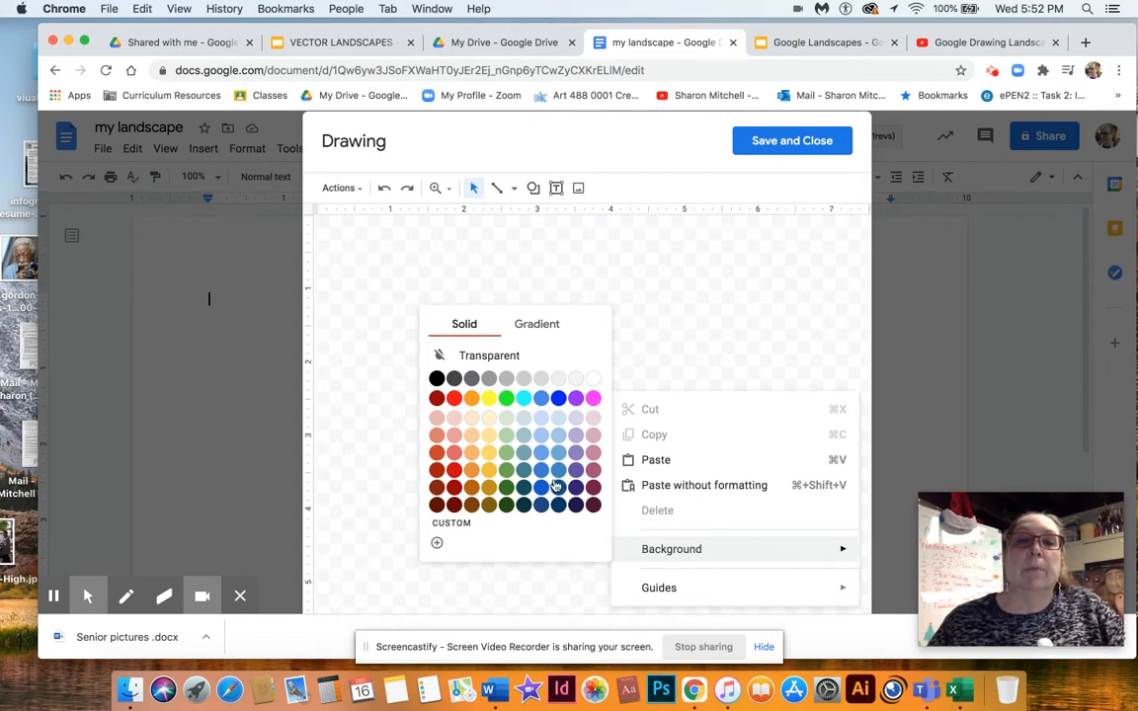
click(535, 326)
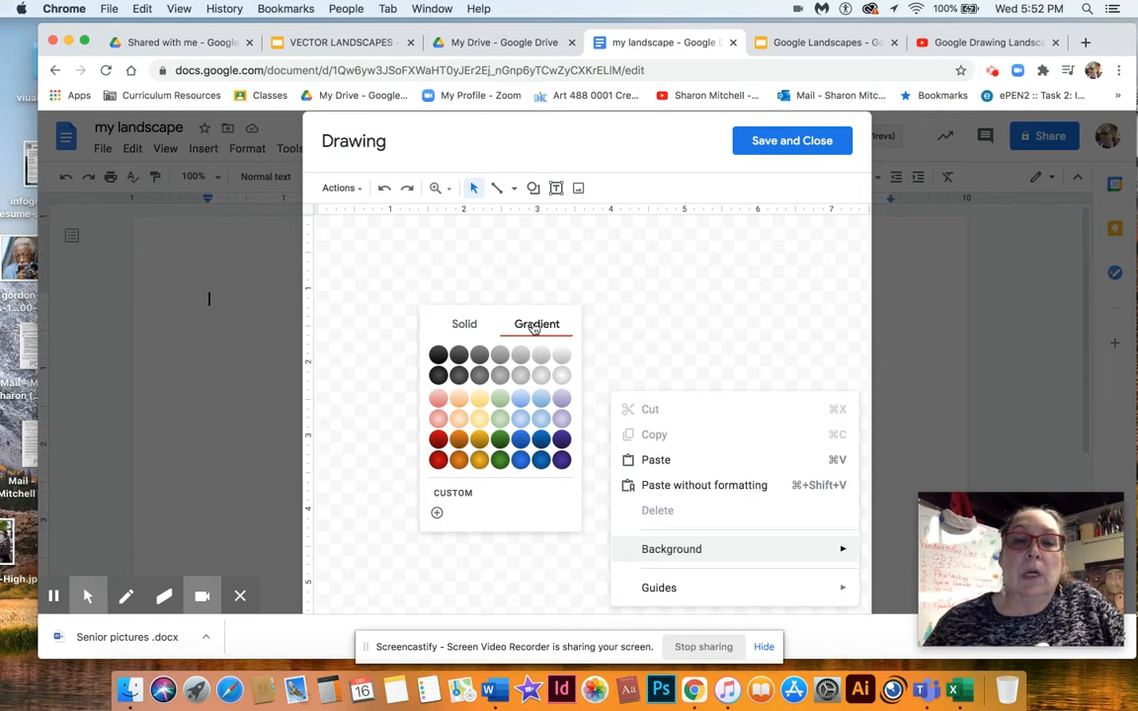
click(523, 462)
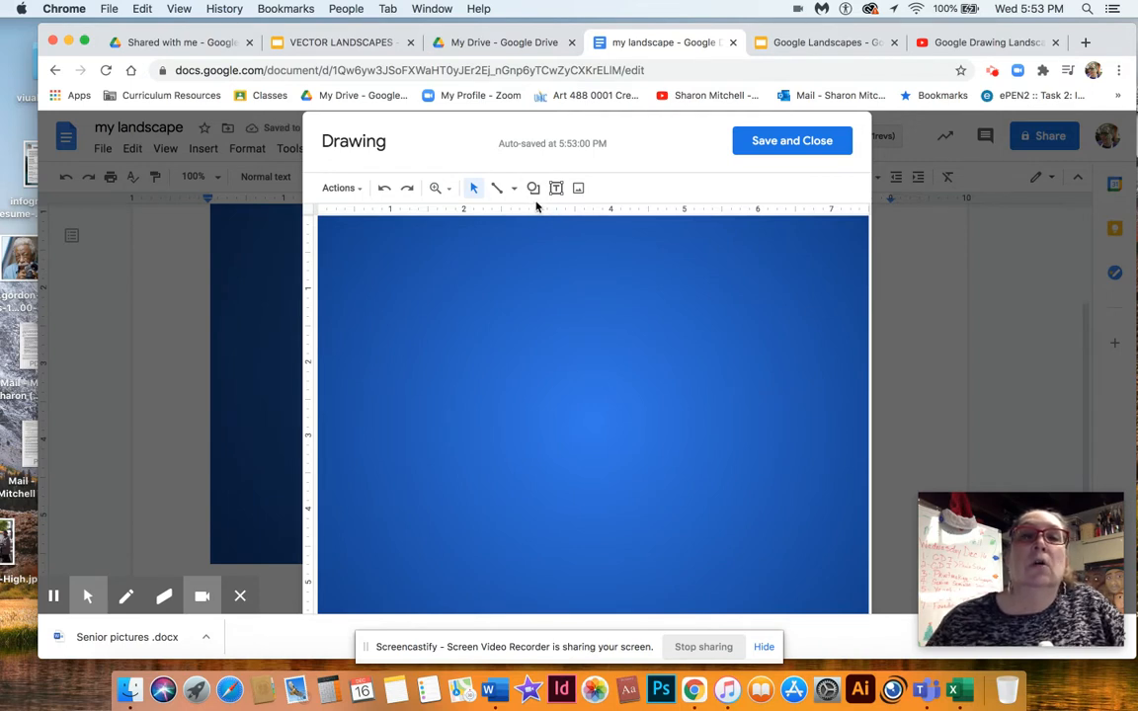
click(384, 190)
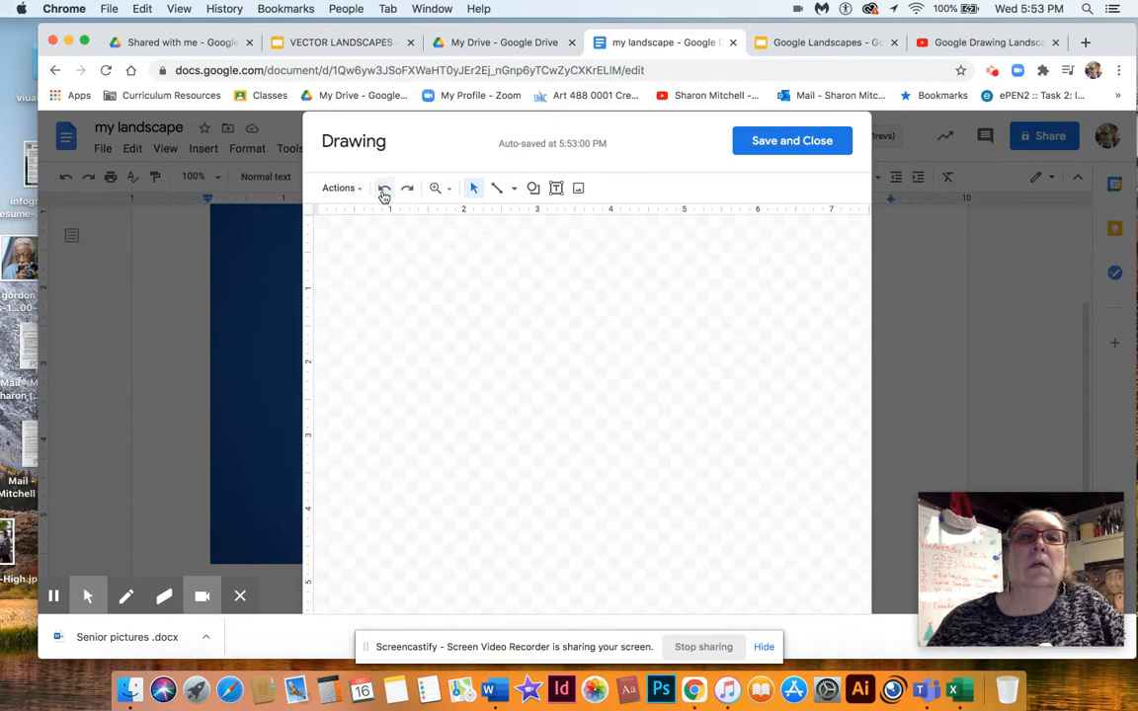
- Try a light blue radial gradient as the drawing's background, and undo it
right_click(536, 426)
click(597, 366)
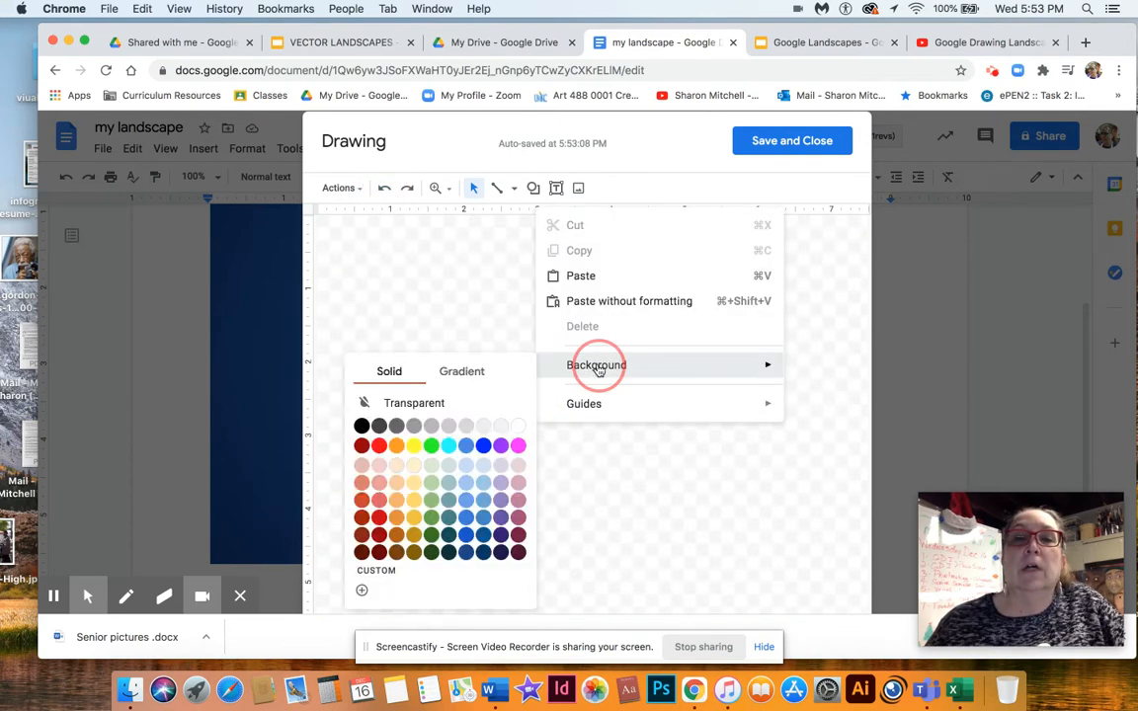
click(472, 371)
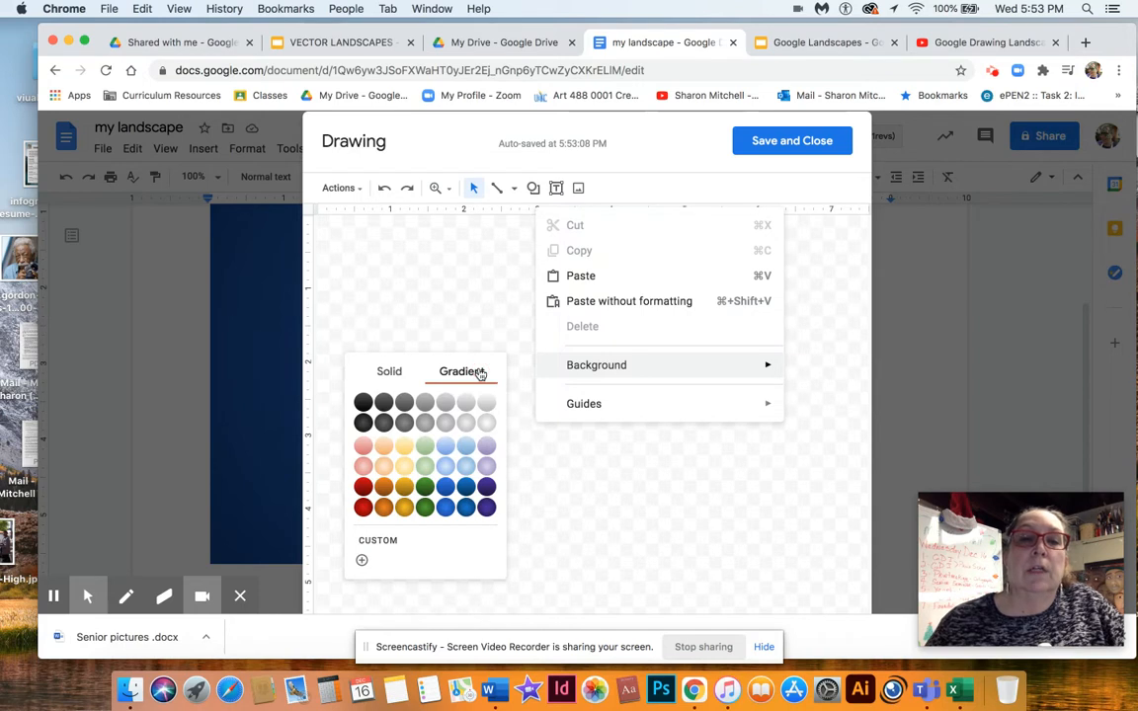
click(446, 466)
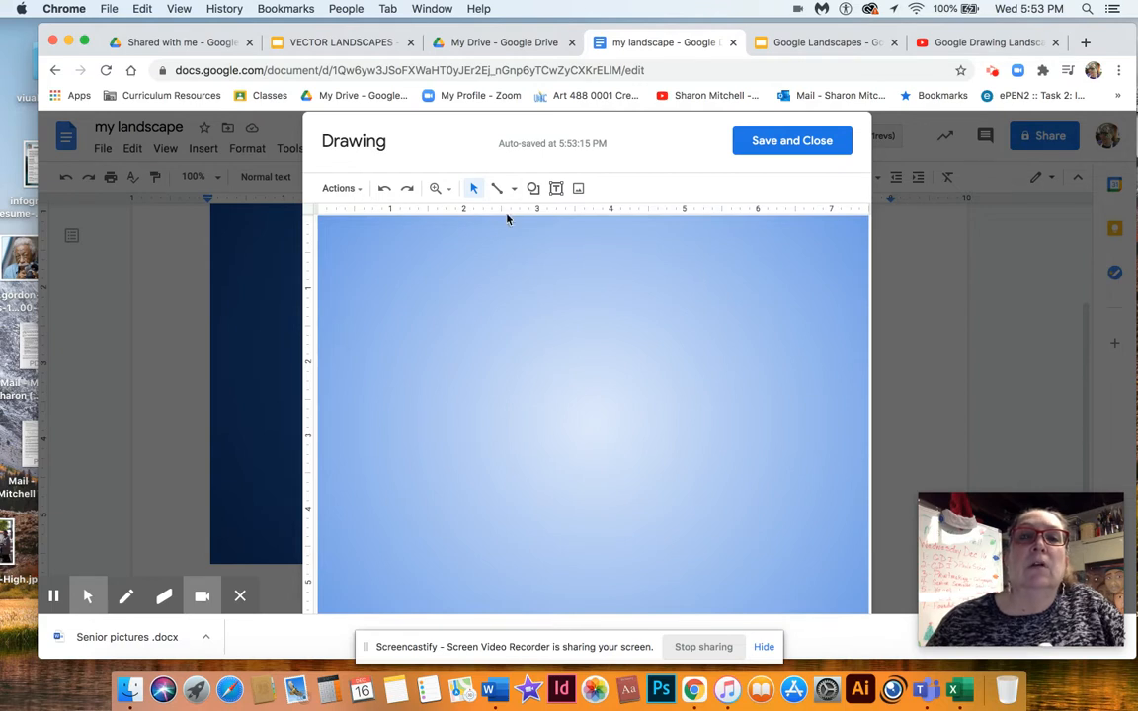
click(385, 188)
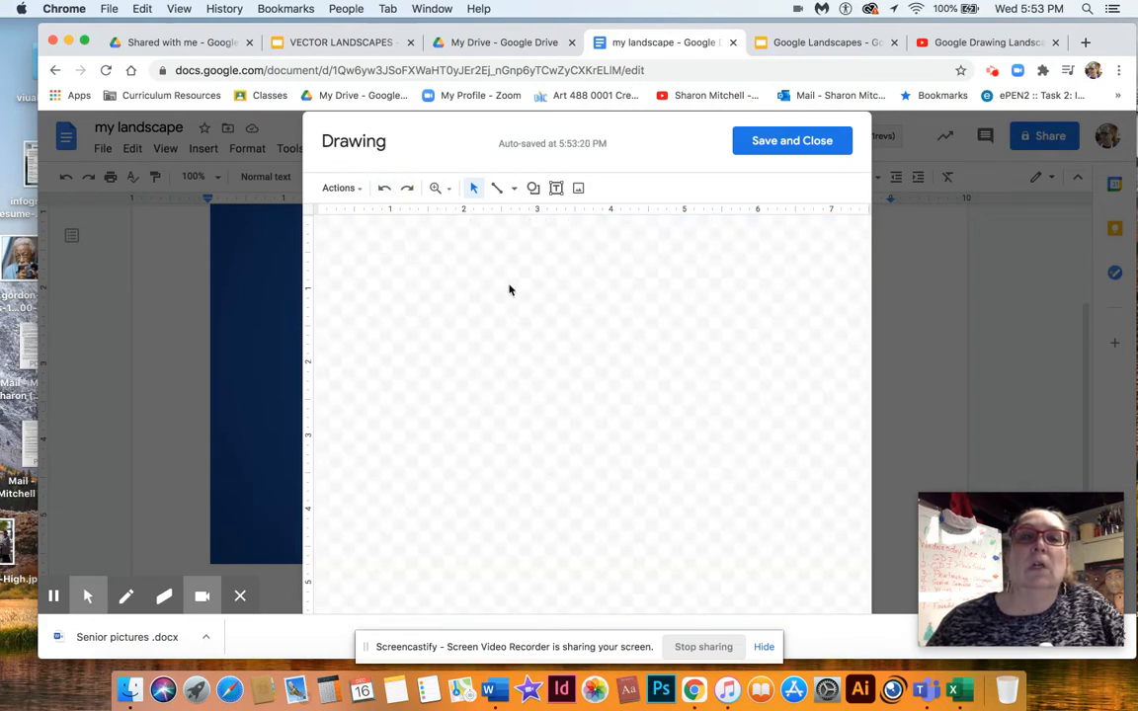
- Set the drawing's background to the dark green radial gradient
right_click(508, 292)
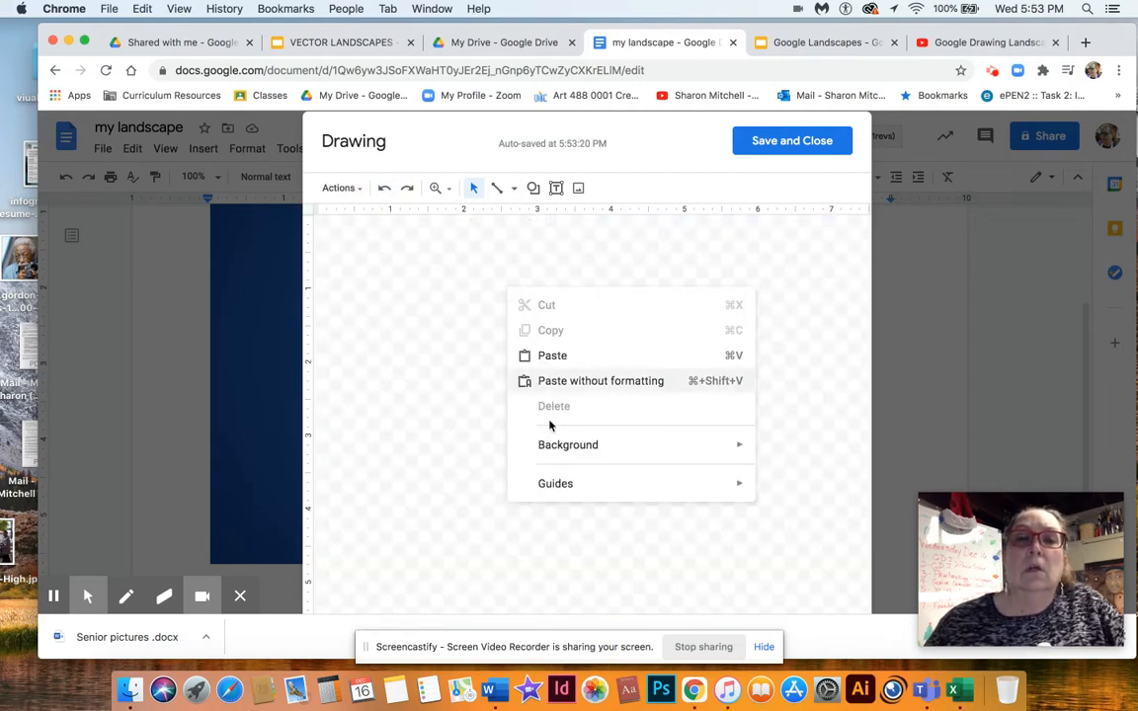
mouse_move(548, 447)
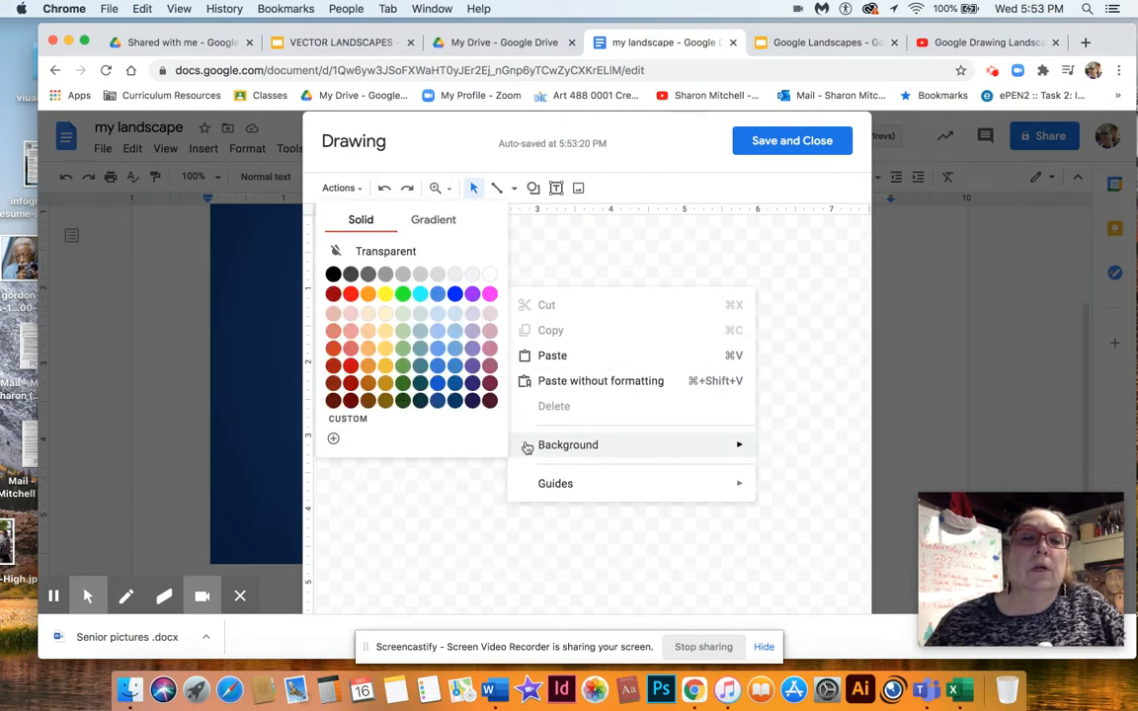
click(437, 220)
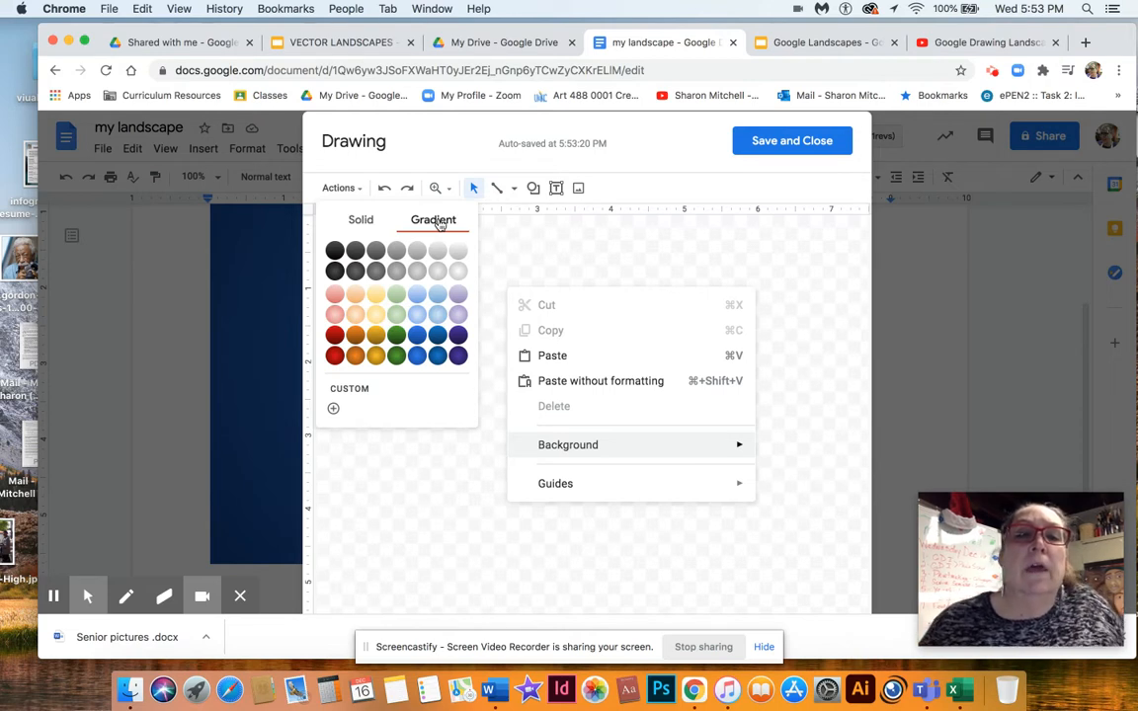
click(397, 357)
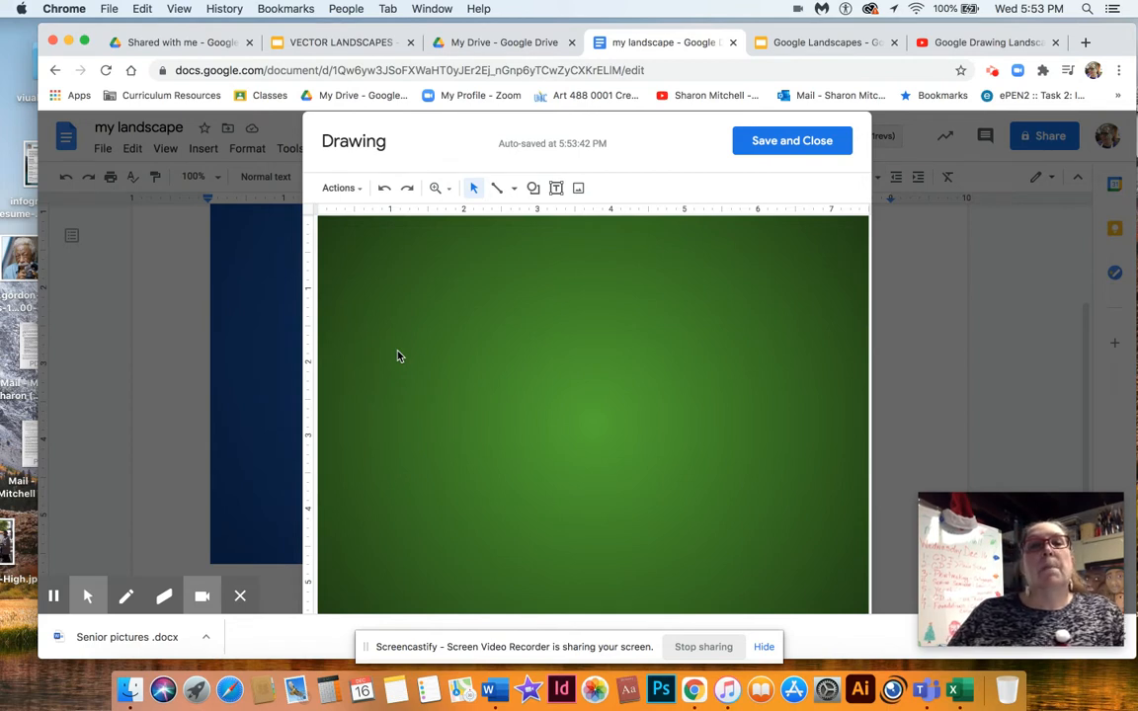
- Draw a rectangle across the full width of the canvas's upper part, about 7.5 inches wide and 2.5 inches high
click(533, 190)
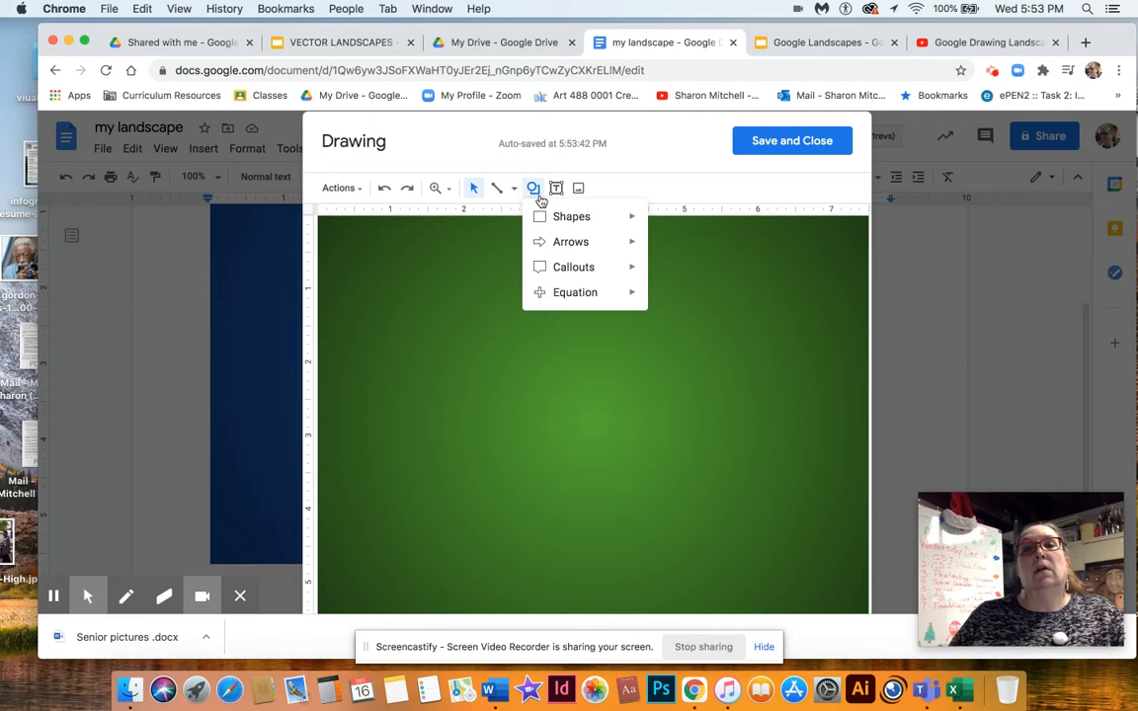
mouse_move(555, 225)
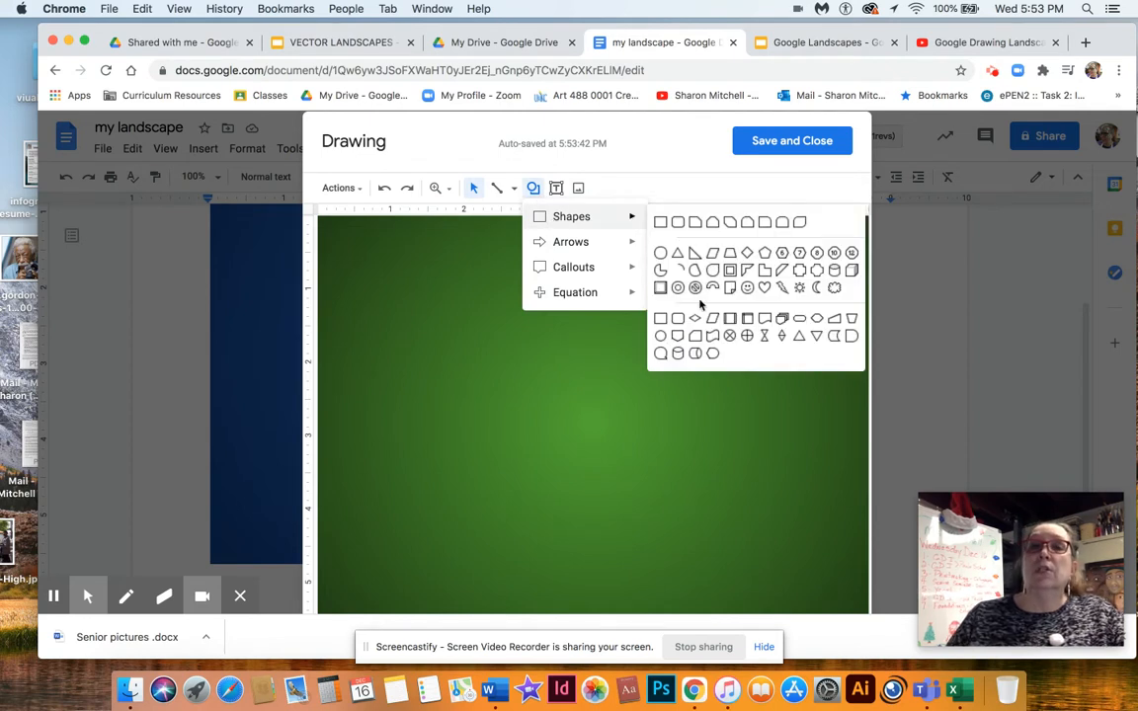
click(659, 222)
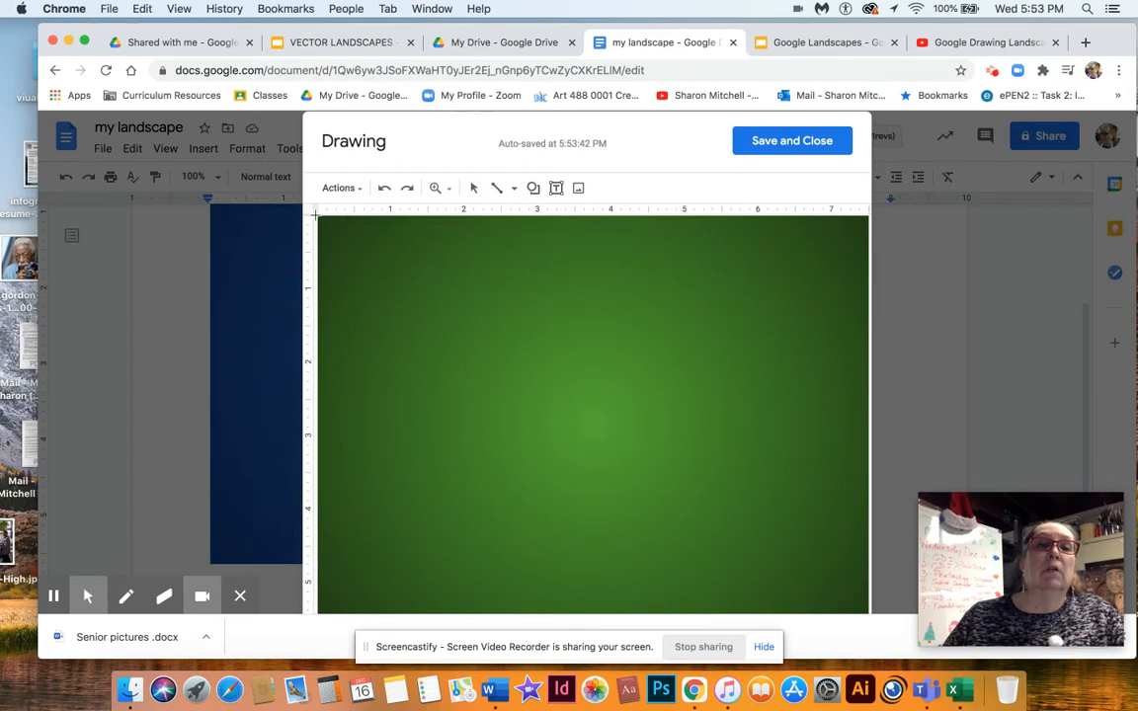
drag(318, 218, 867, 400)
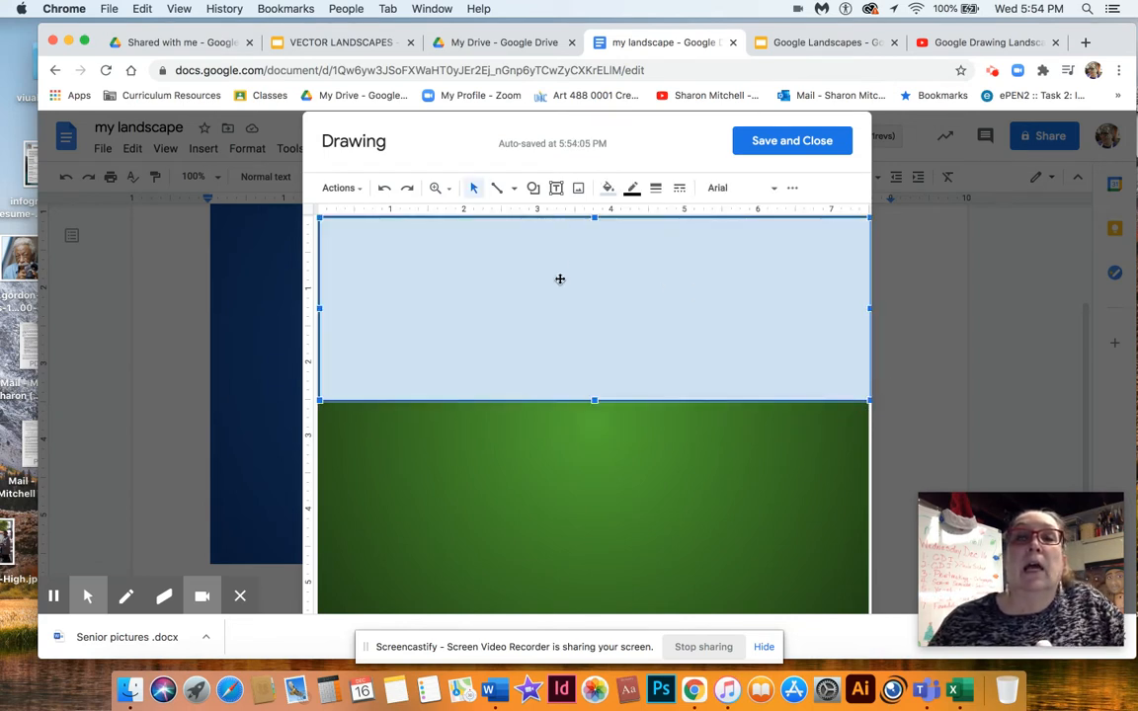
- Fill the sky rectangle with the light blue linear gradient
click(608, 188)
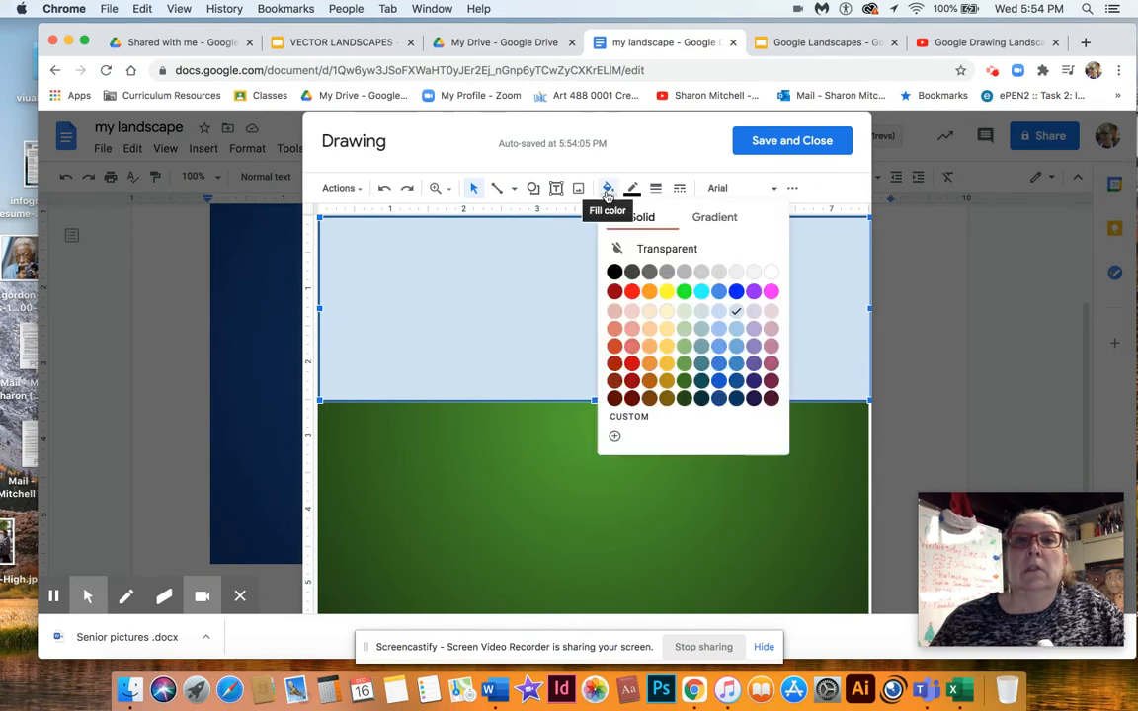
click(709, 221)
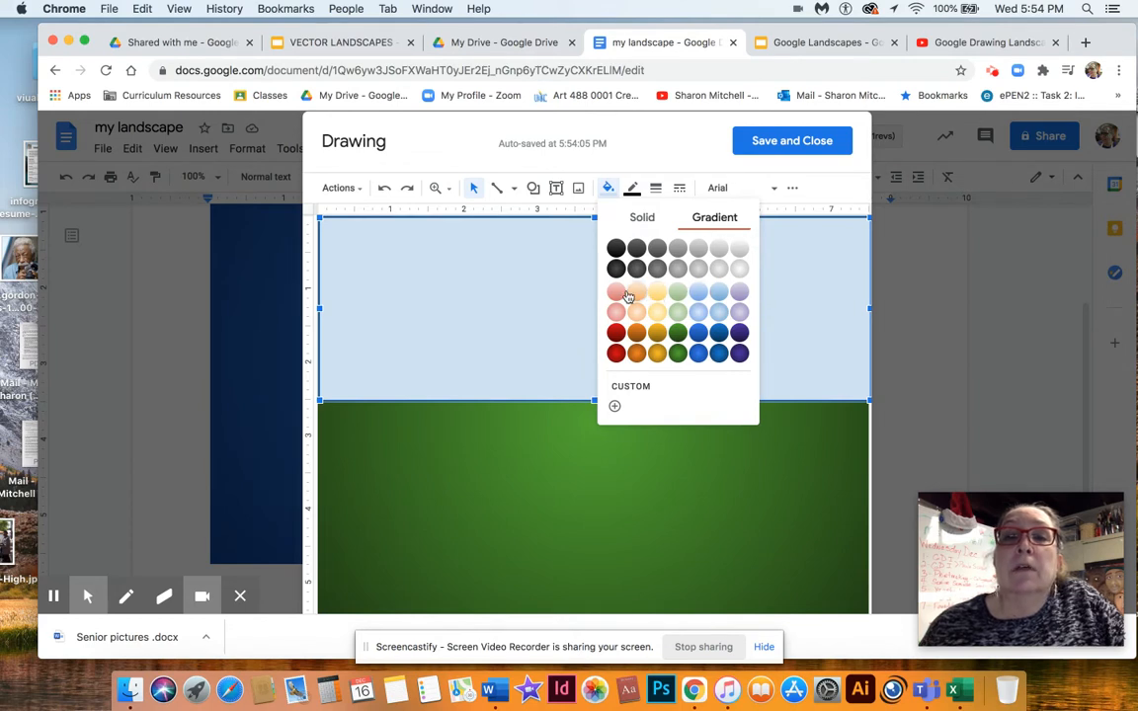
click(697, 292)
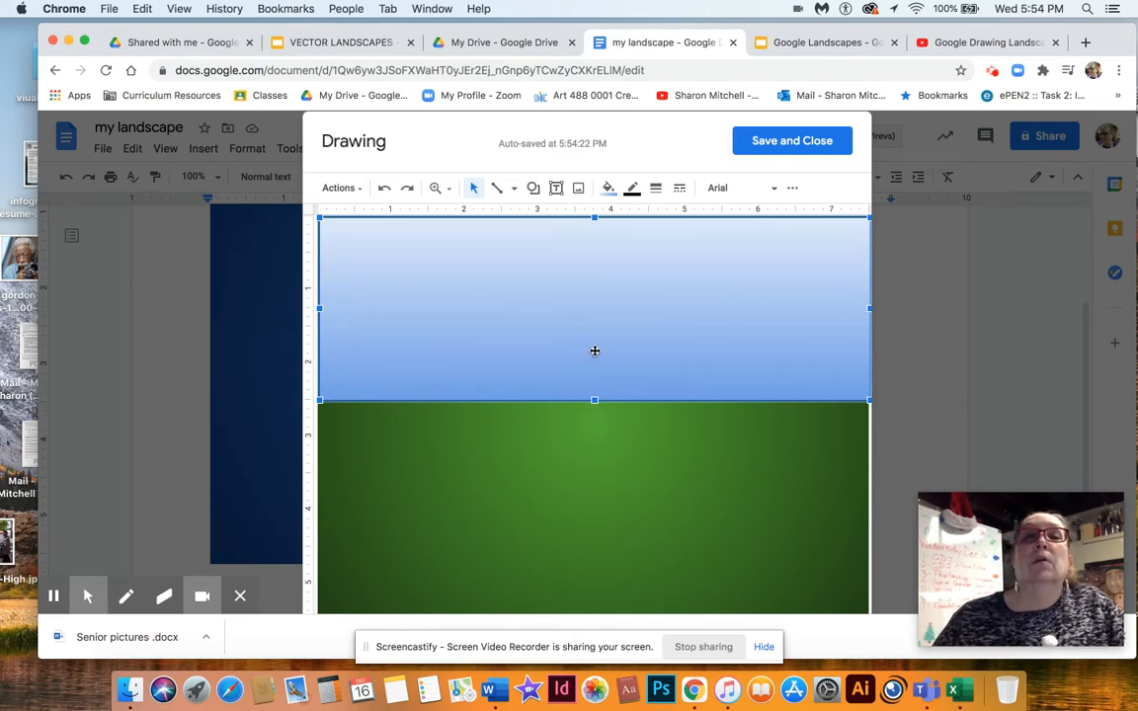
- Flip the sky rectangle vertically and extend its lower edge down to about the 3.2-inch mark
click(348, 189)
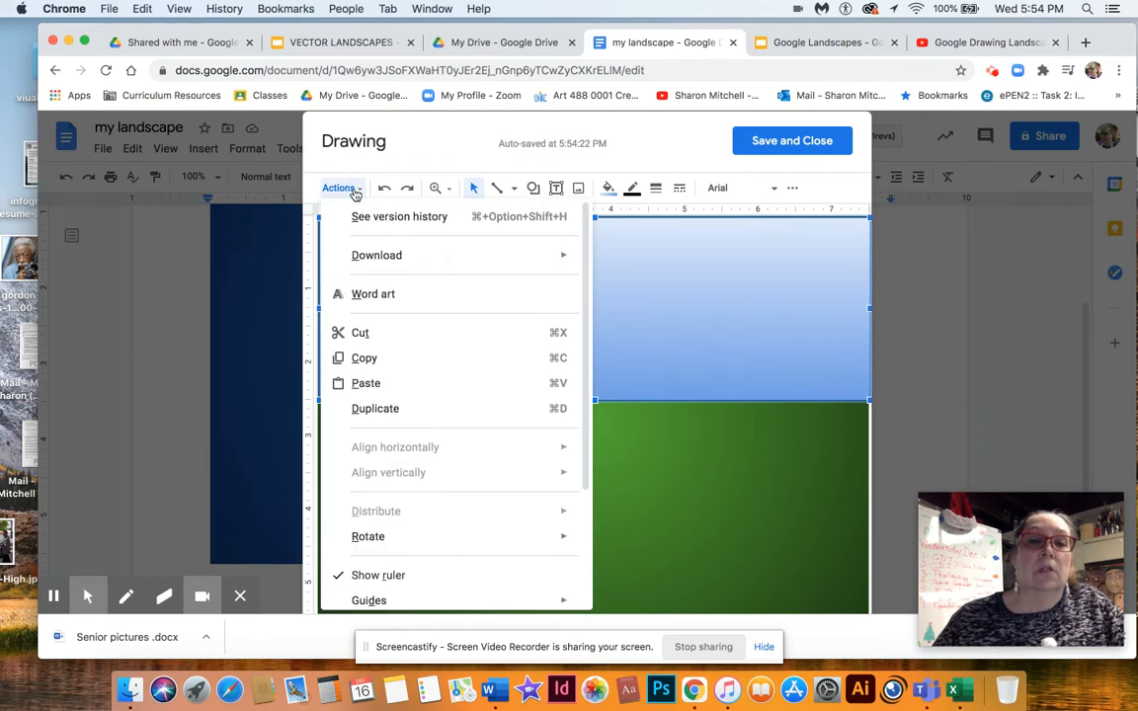
scroll(388, 362, down, 3)
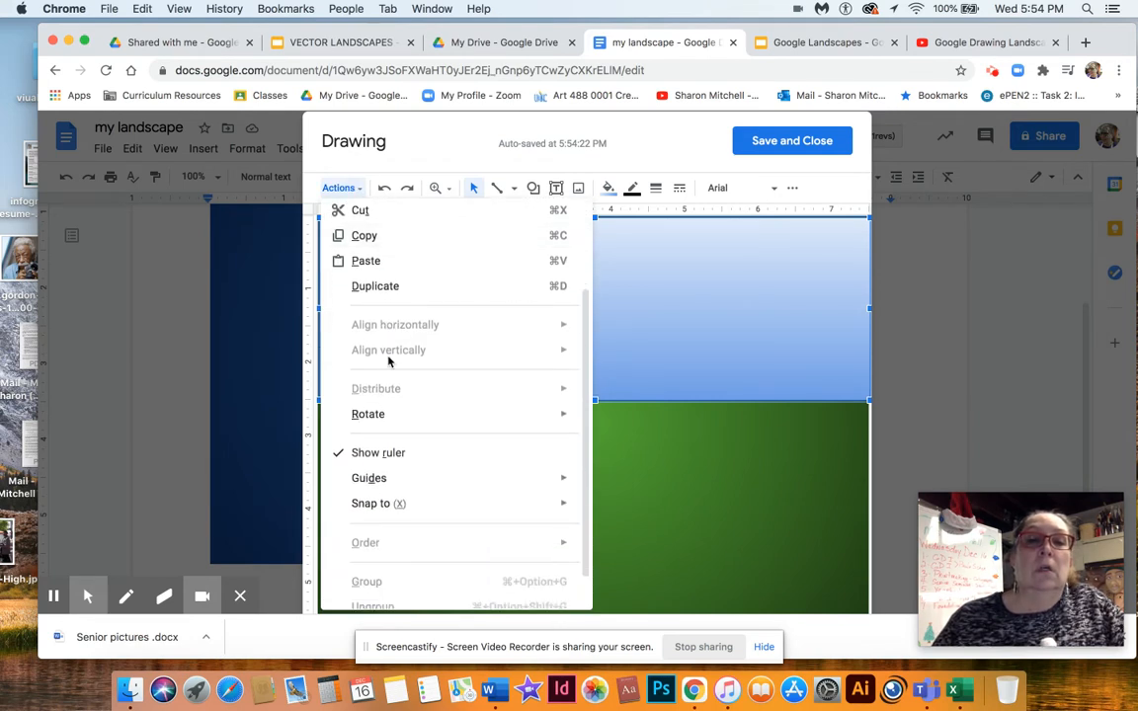
scroll(389, 363, down, 1)
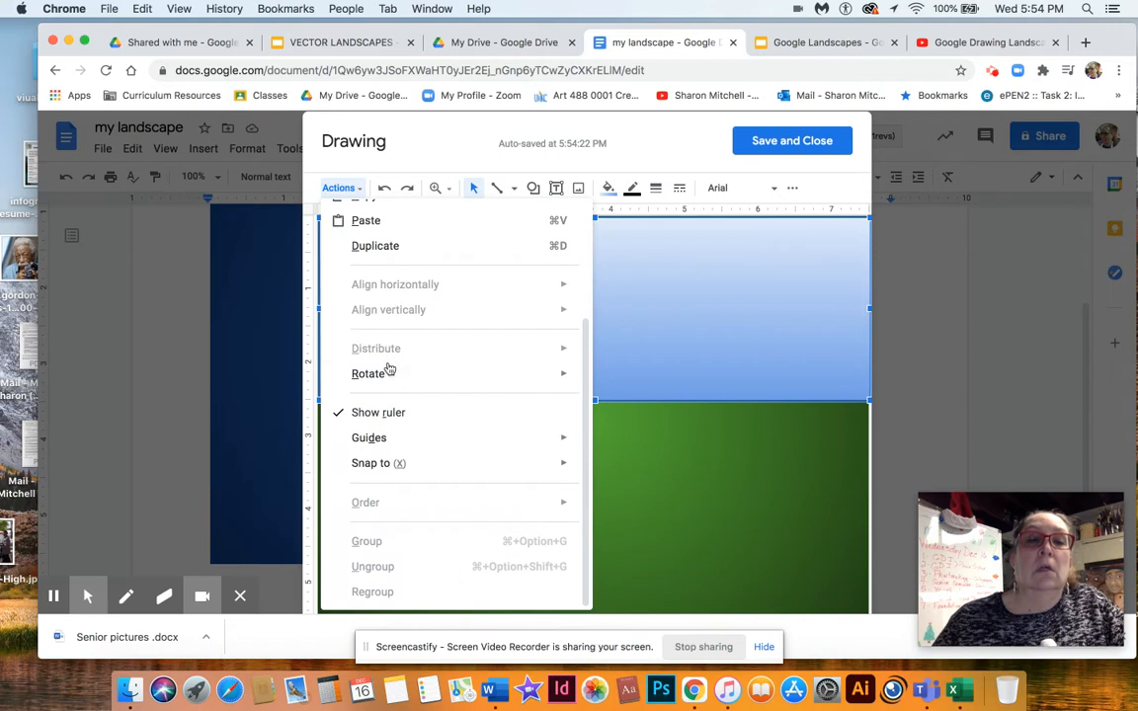
mouse_move(388, 378)
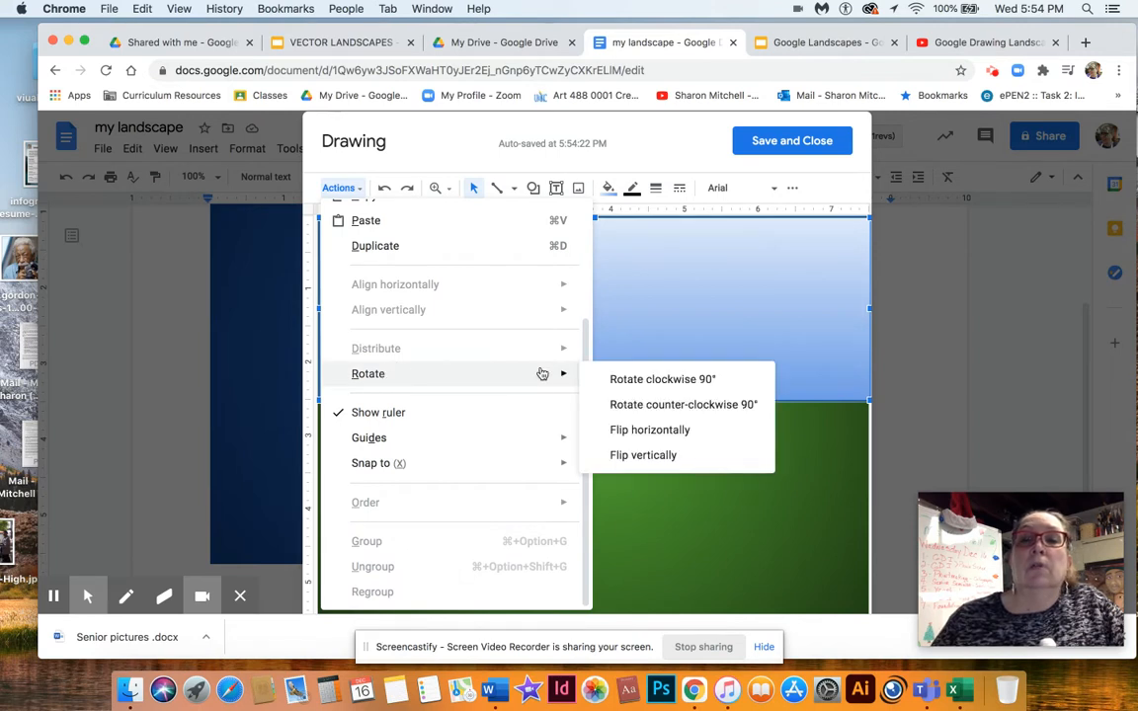
click(641, 456)
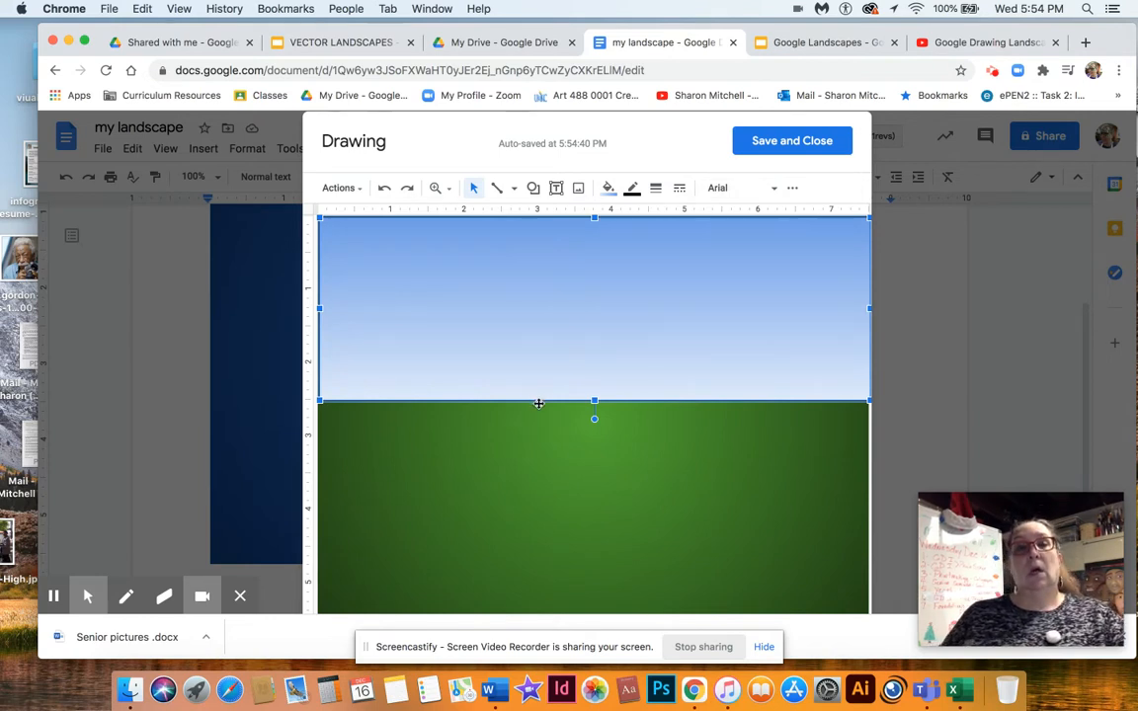
drag(593, 401, 595, 452)
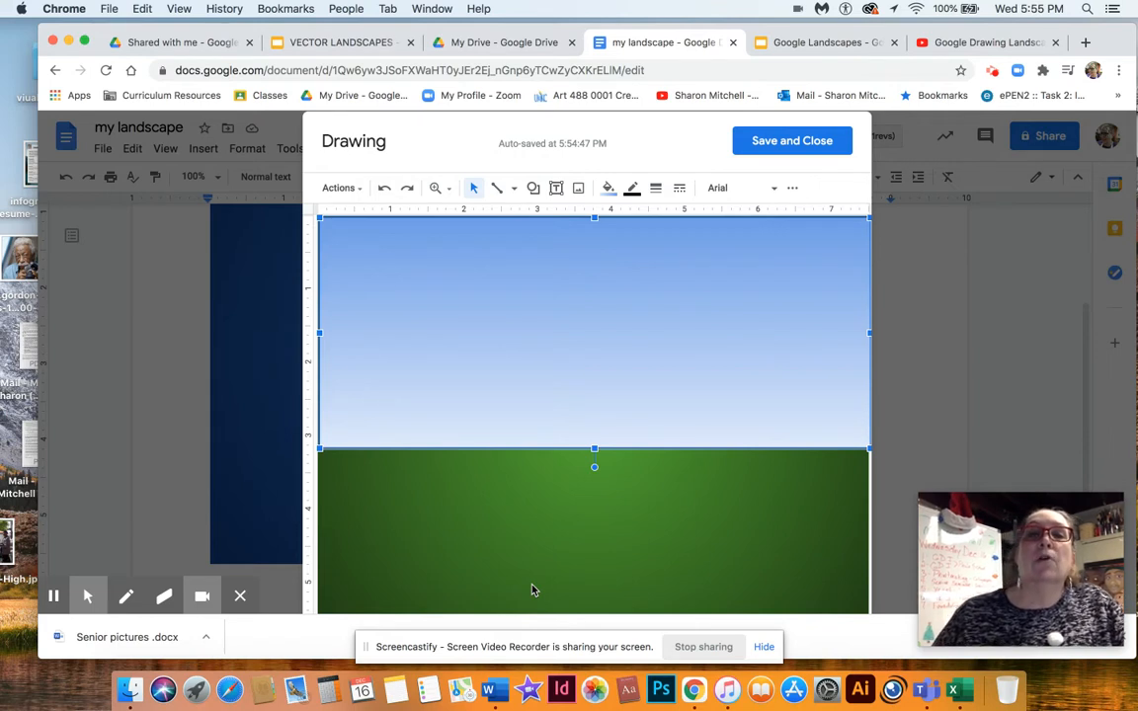
- Draw a closed polyline mountain range with three peaks across the sky's full width, about 2.1 inches high, with its base on the horizon
click(514, 190)
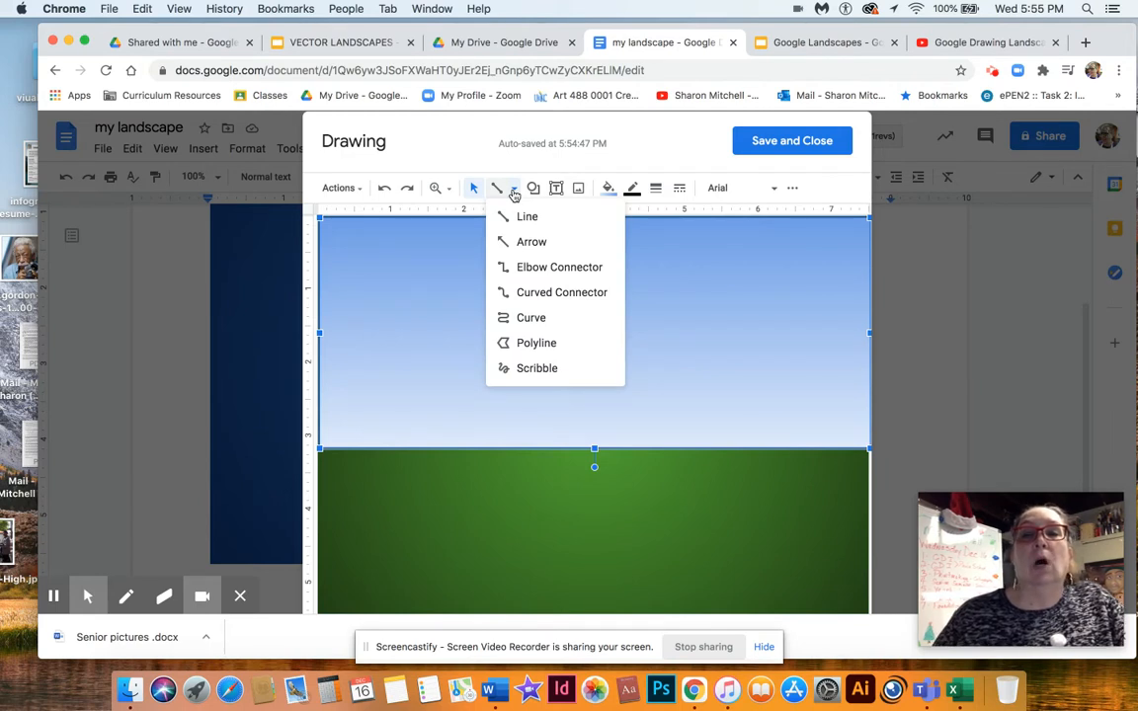
click(534, 343)
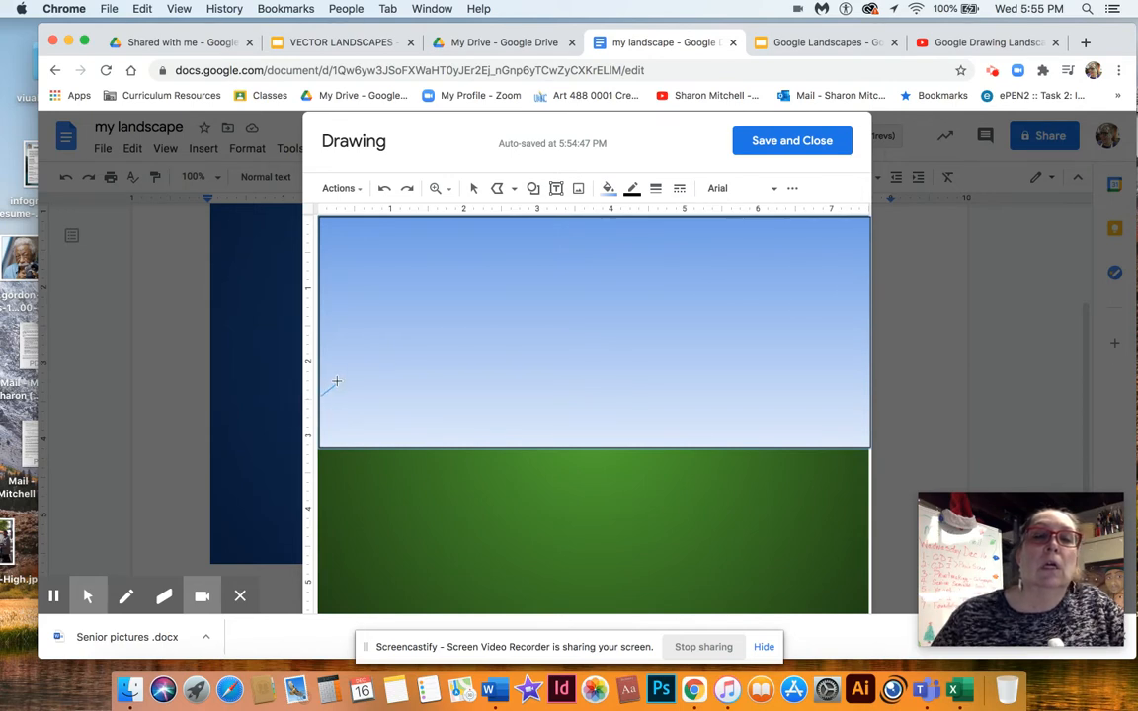
click(377, 341)
click(405, 348)
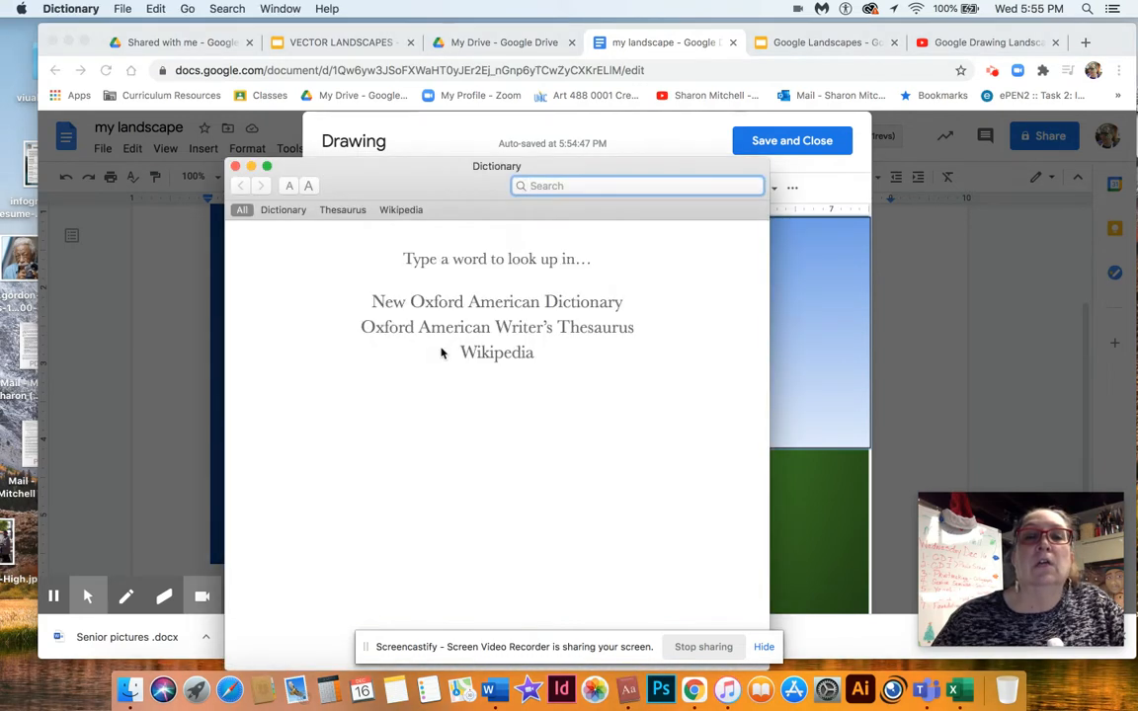
click(215, 151)
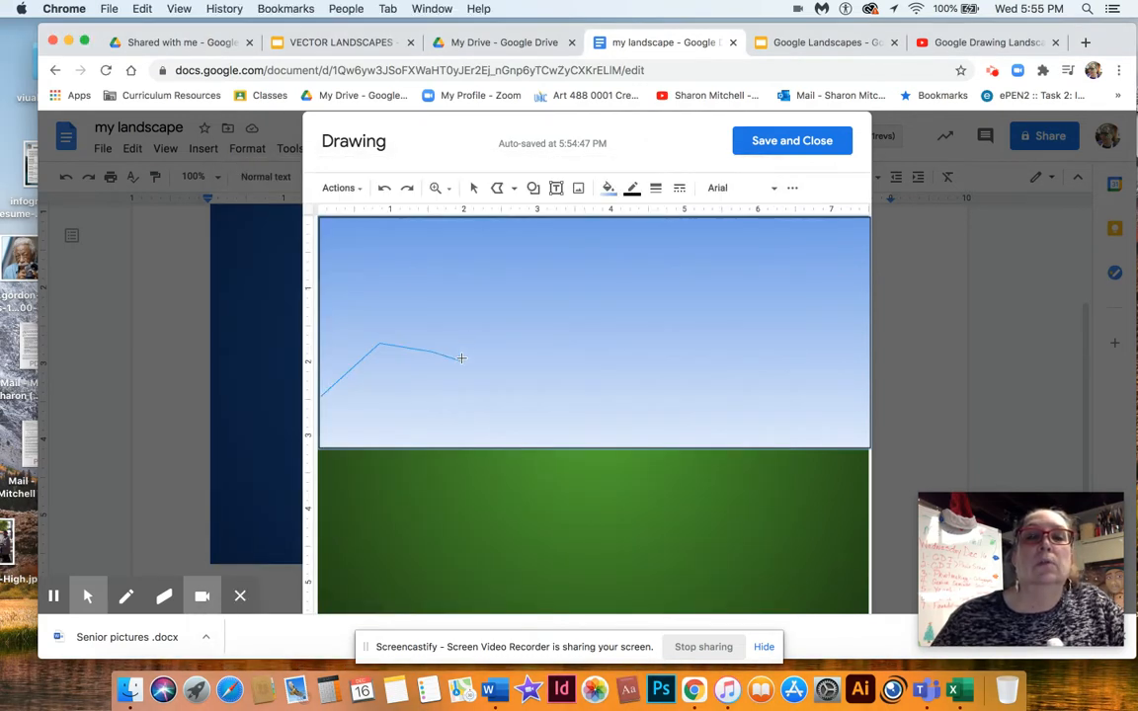
click(475, 385)
click(511, 371)
click(520, 344)
click(552, 319)
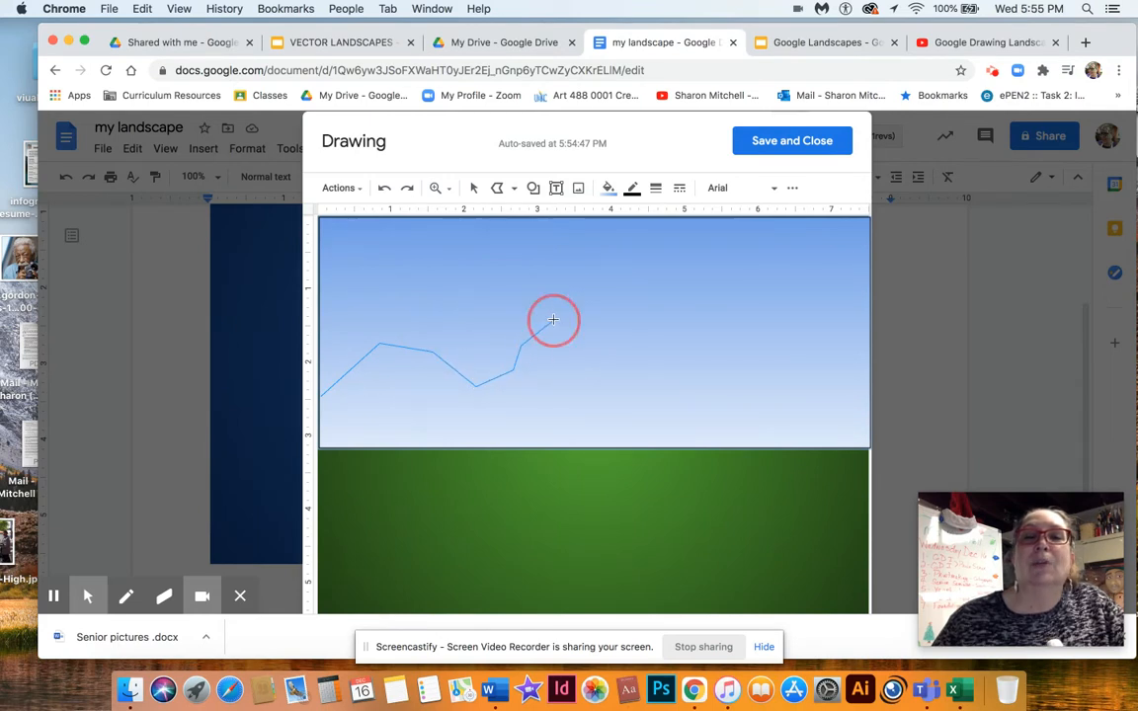
click(584, 294)
click(635, 352)
click(658, 391)
click(682, 399)
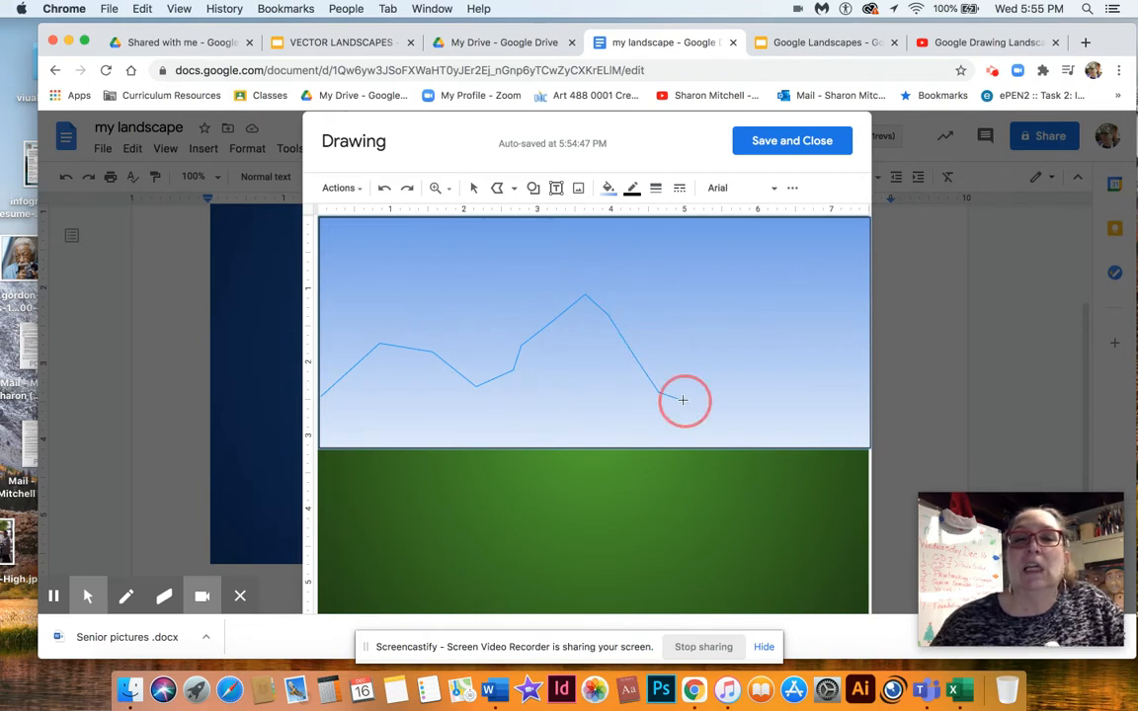
click(721, 398)
click(756, 364)
click(810, 330)
click(859, 341)
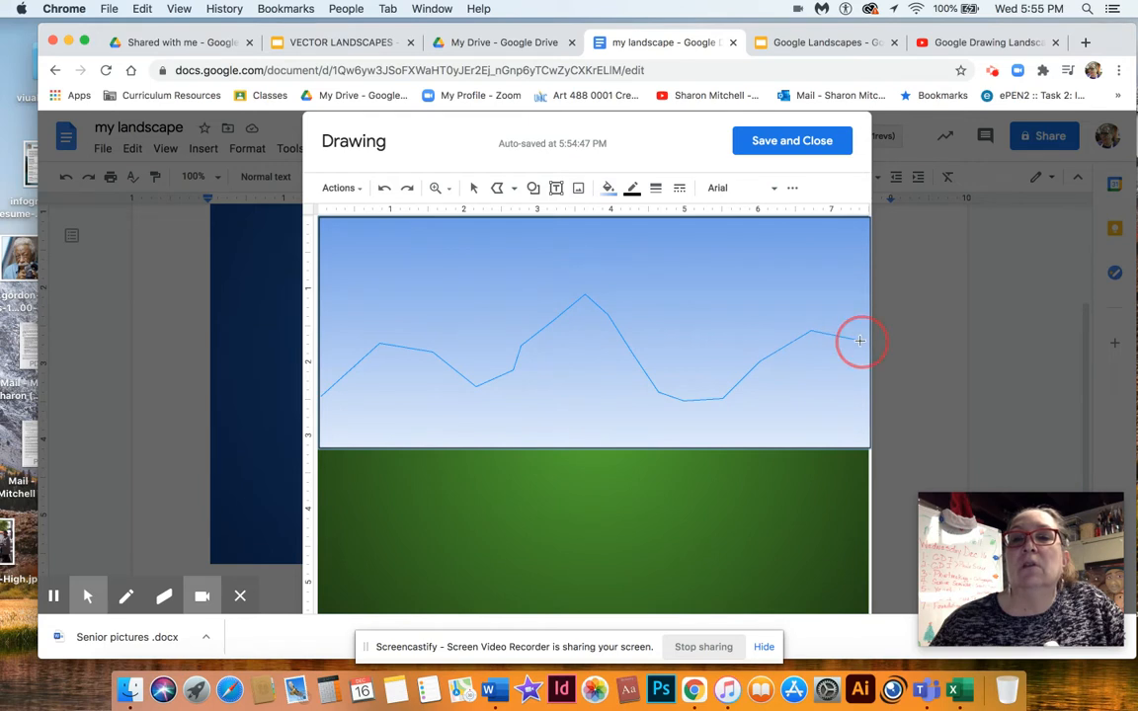
double_click(867, 372)
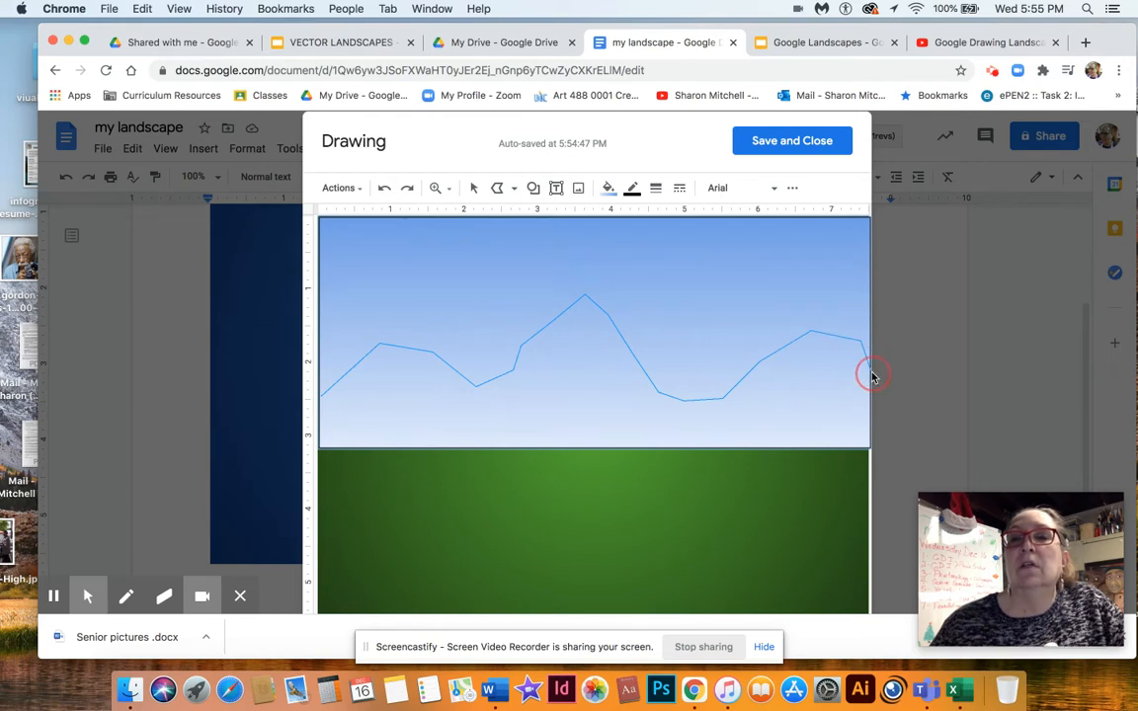
click(869, 448)
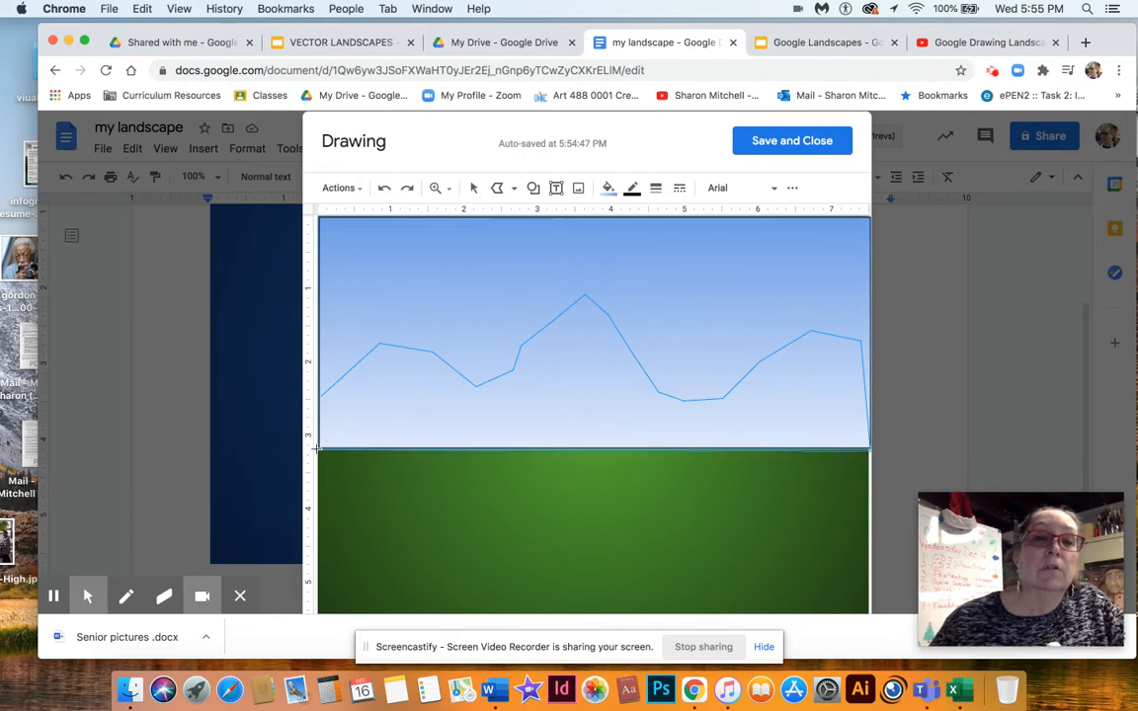
click(322, 392)
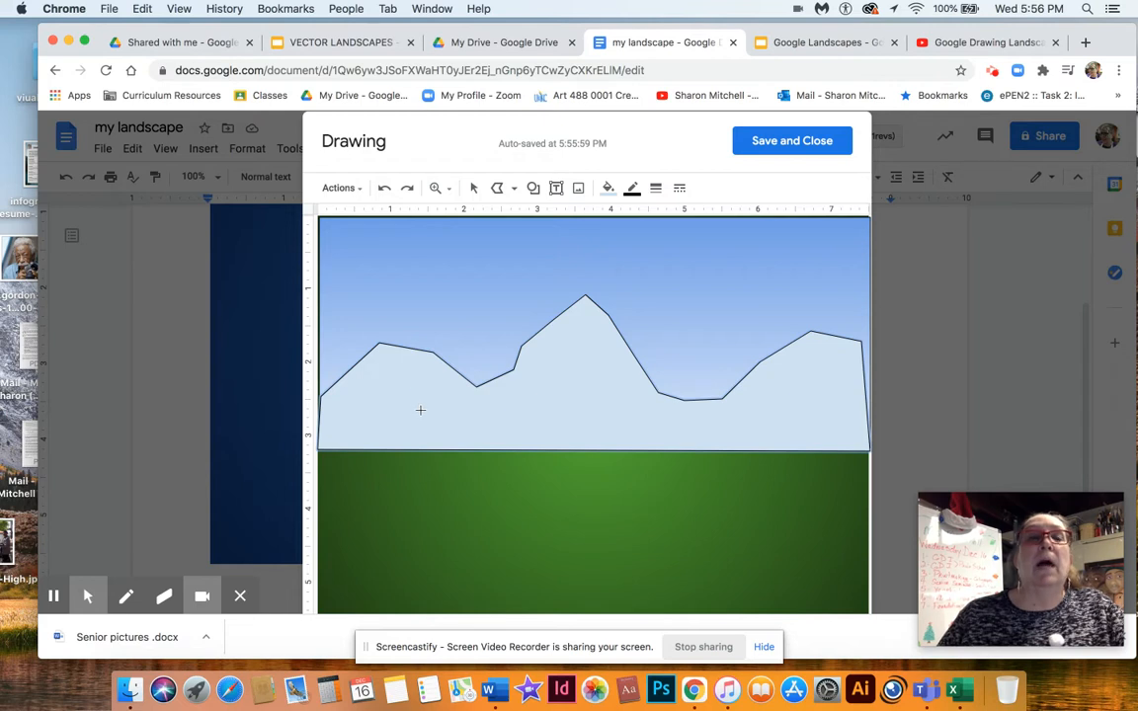
- Fill the mountain shape with the solid darkest navy blue and make its outline transparent
click(609, 188)
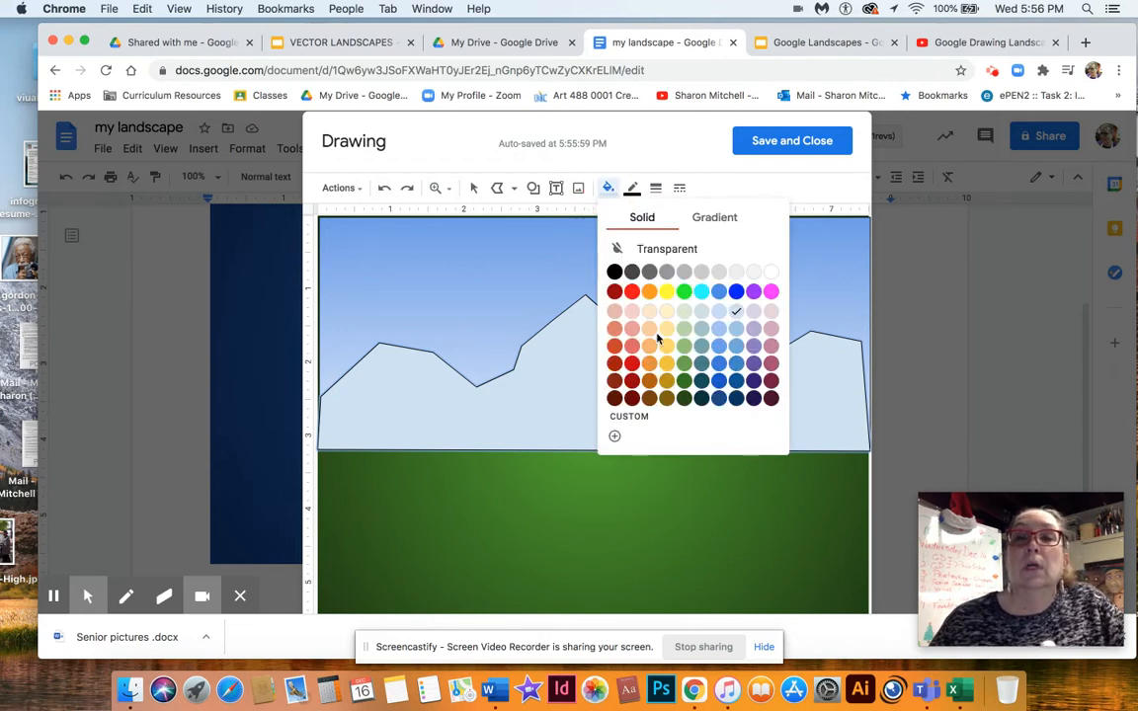
click(718, 398)
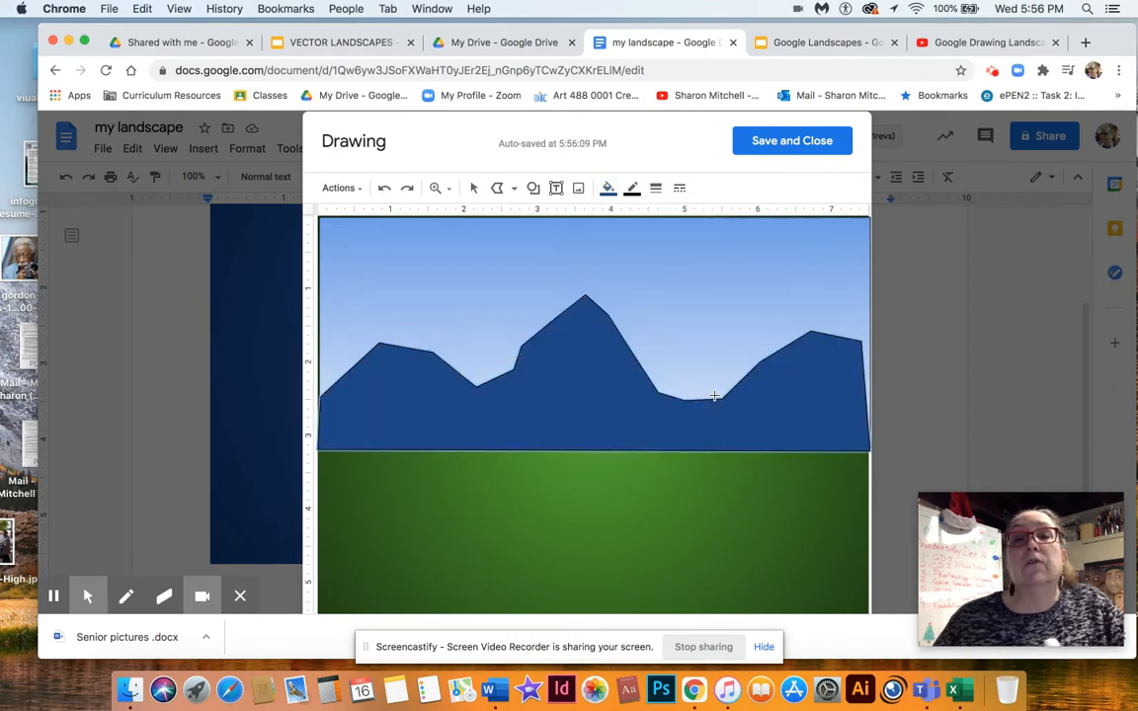
click(609, 188)
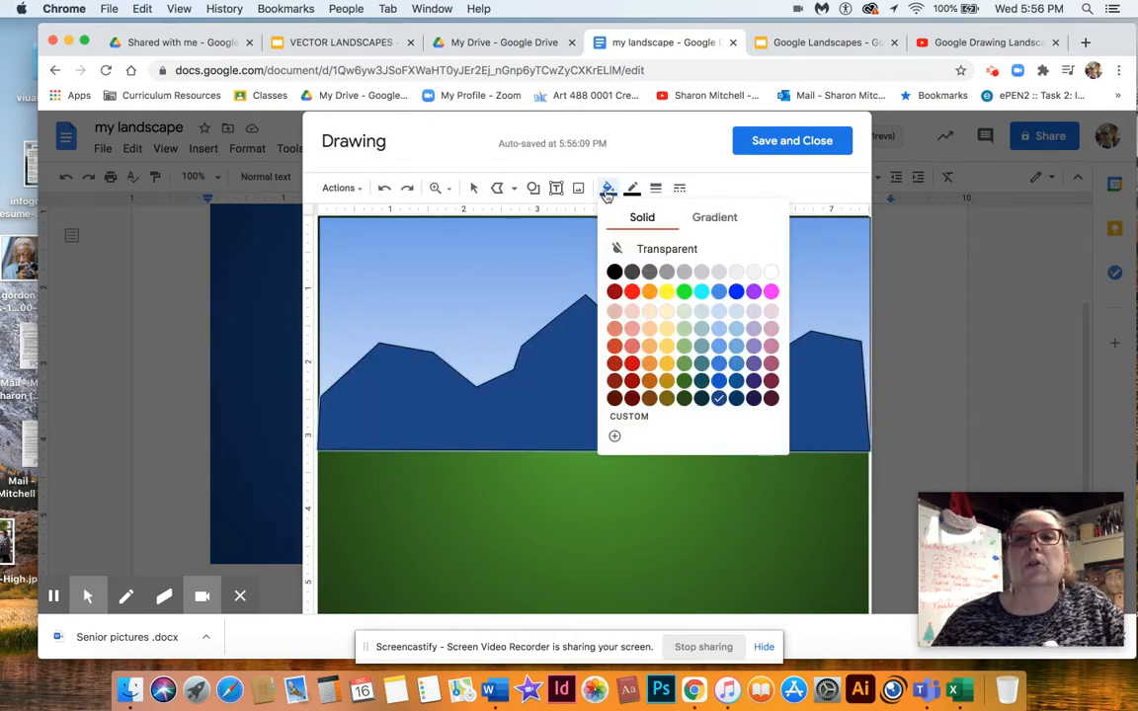
click(734, 398)
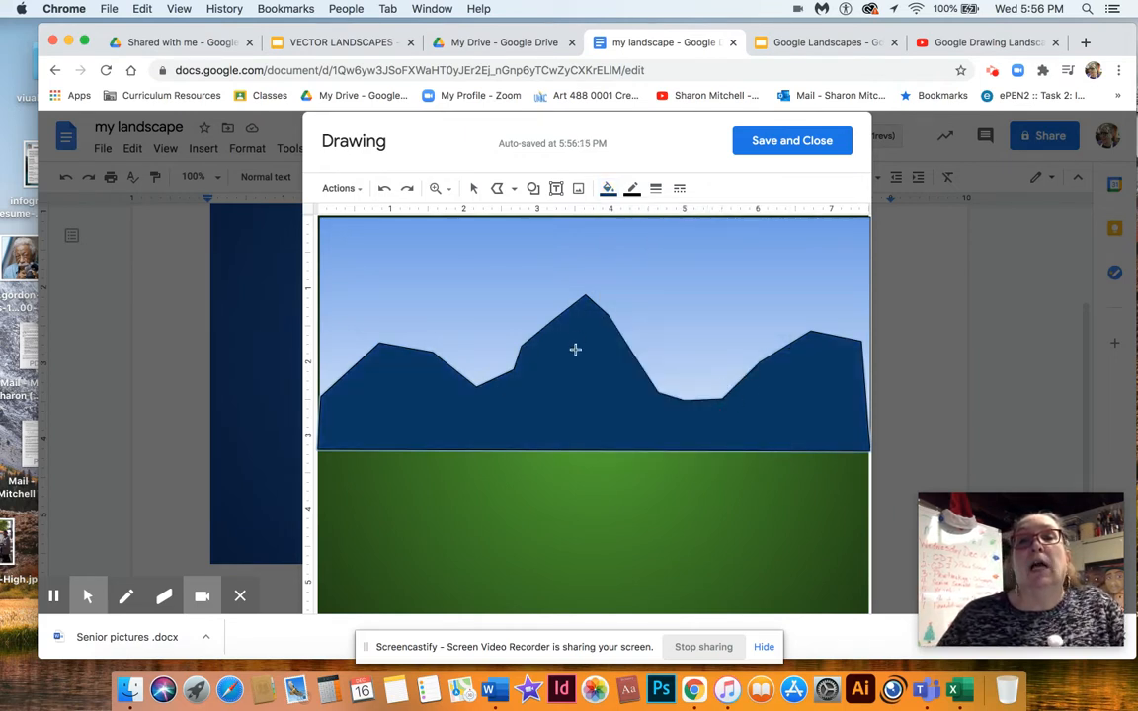
click(633, 189)
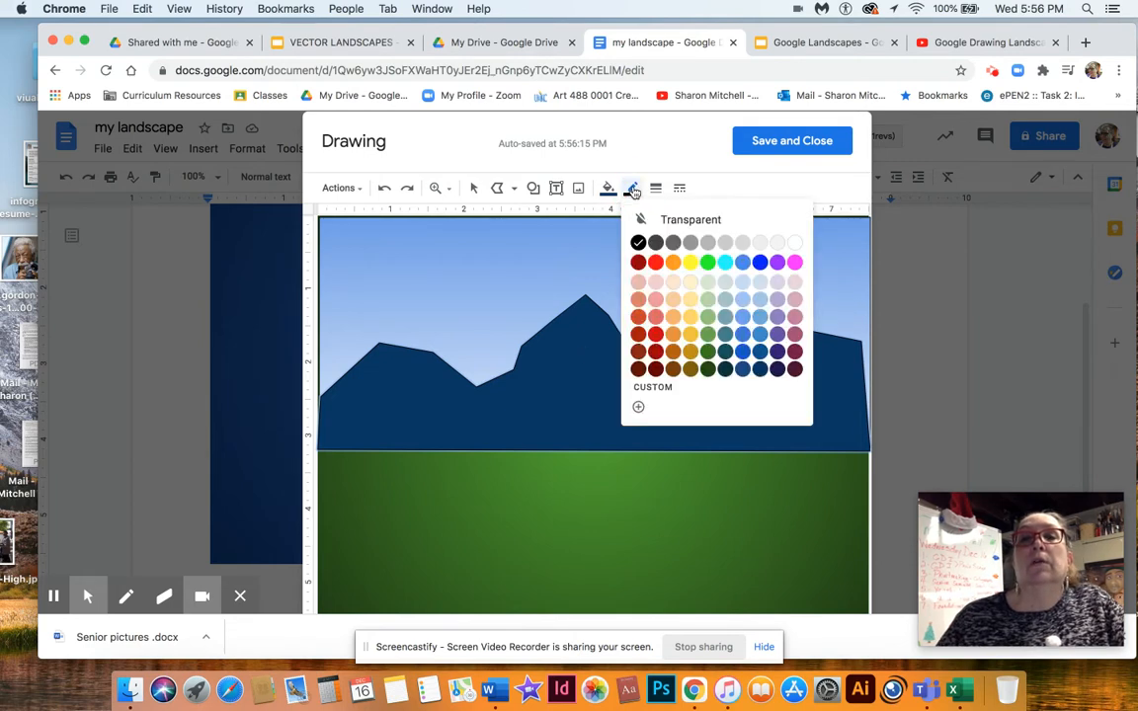
click(655, 221)
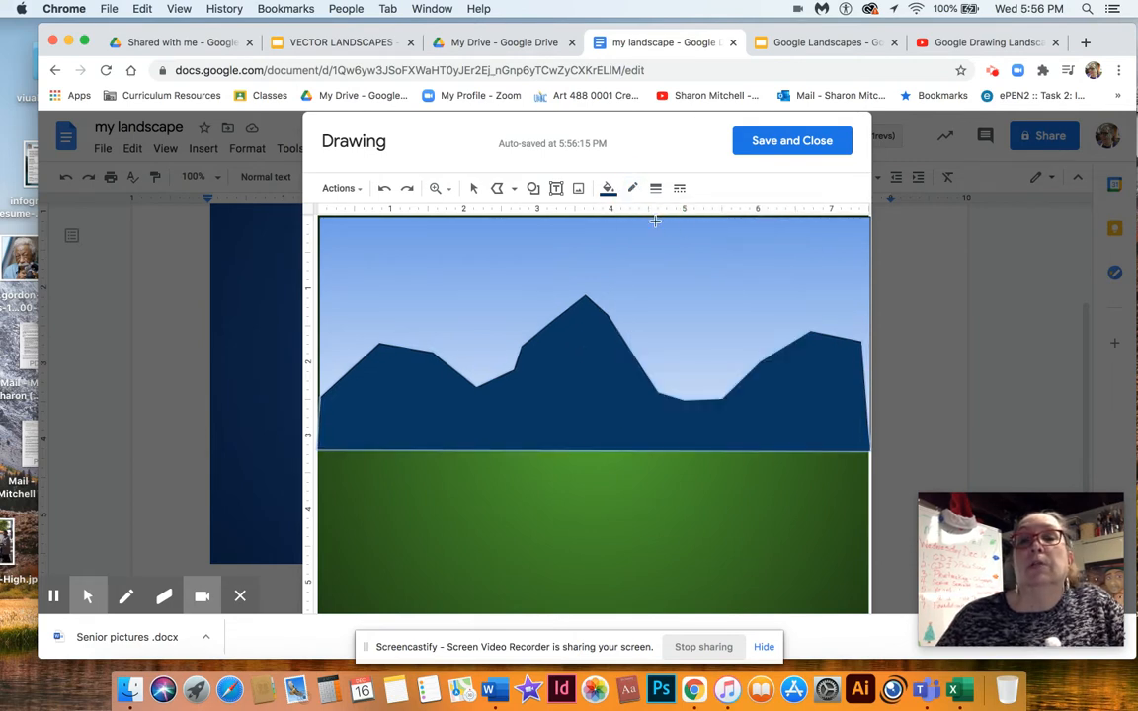
- Shift and stretch the mountain shape so it covers the canvas from side to side and its base slightly overlaps the ground
click(472, 188)
click(836, 364)
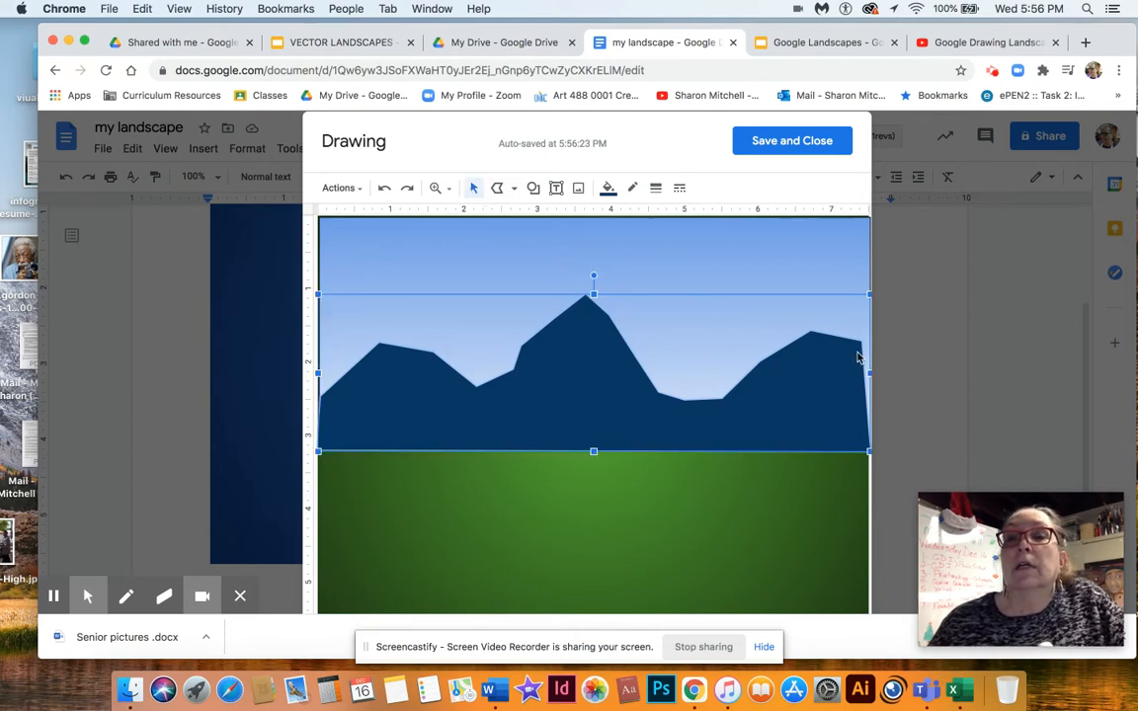
click(858, 344)
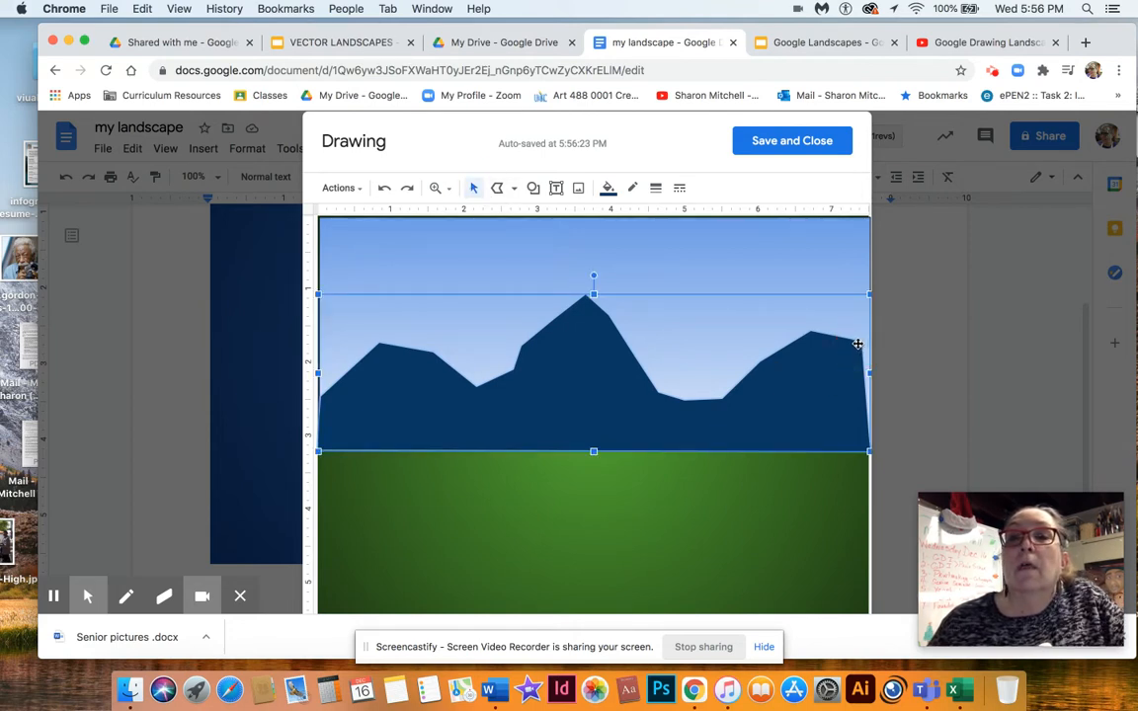
drag(858, 344, 868, 342)
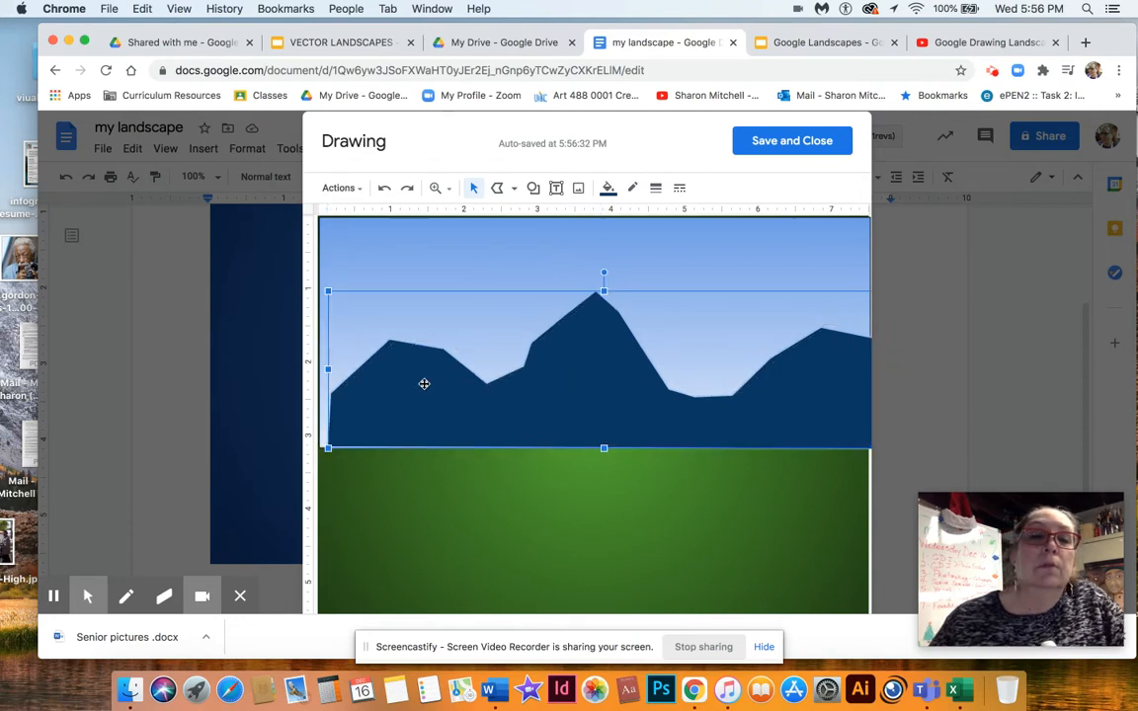
drag(327, 369, 308, 376)
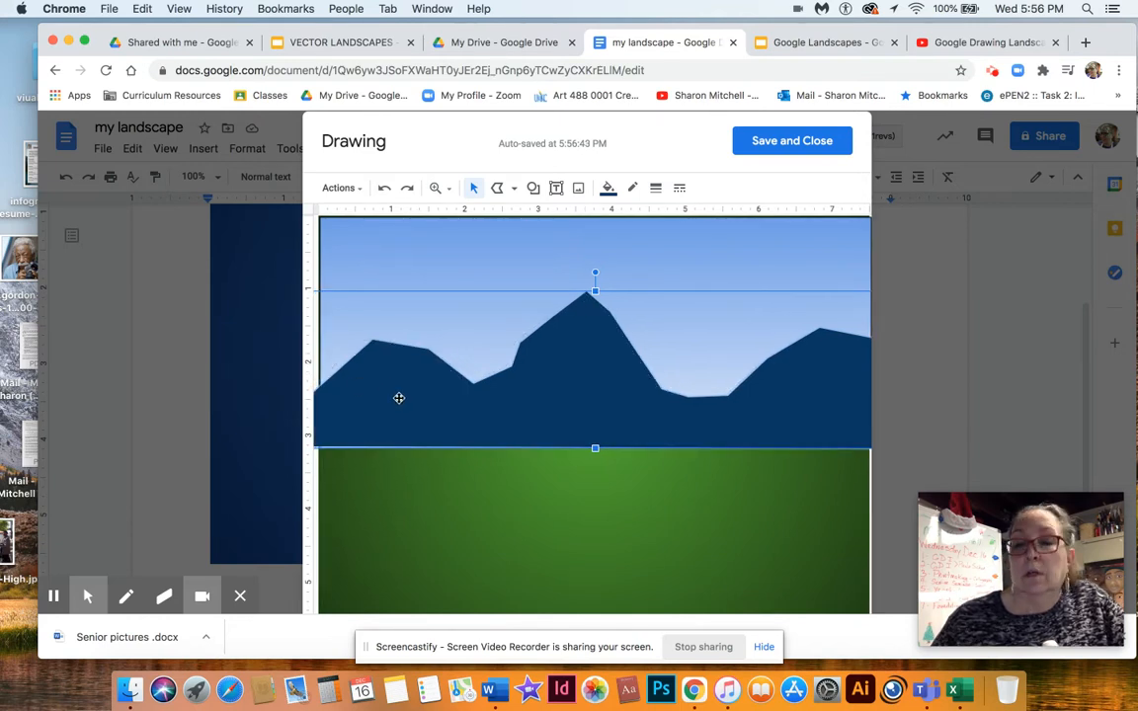
key(Right)
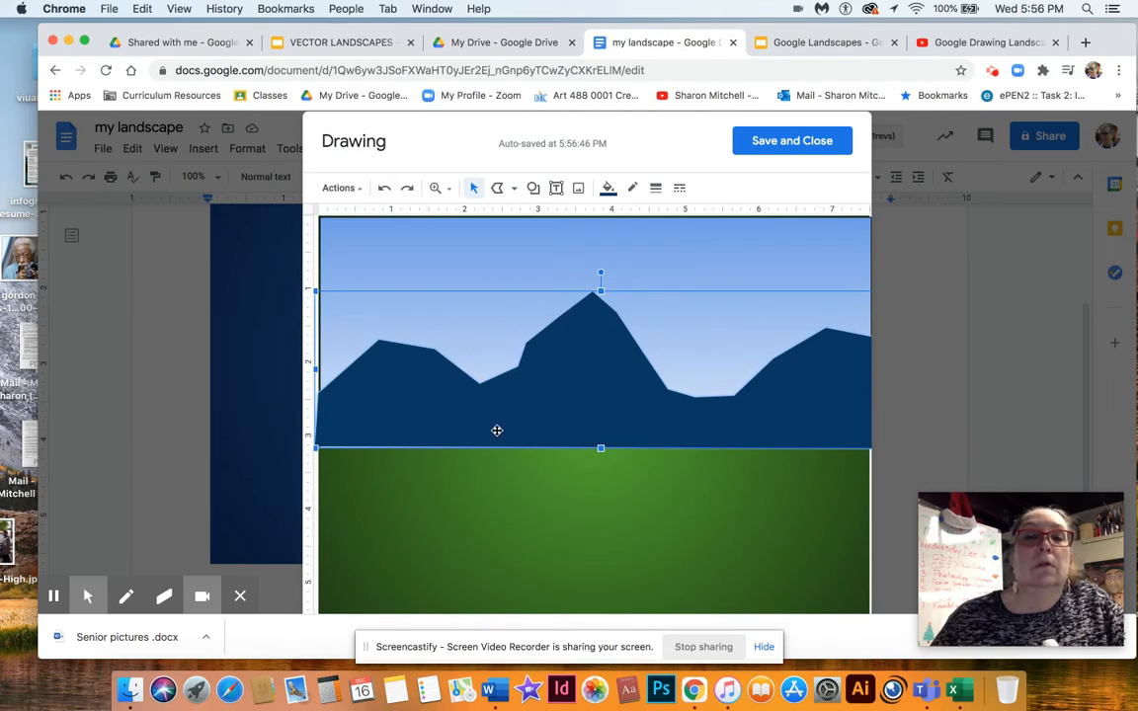
drag(601, 449, 600, 449)
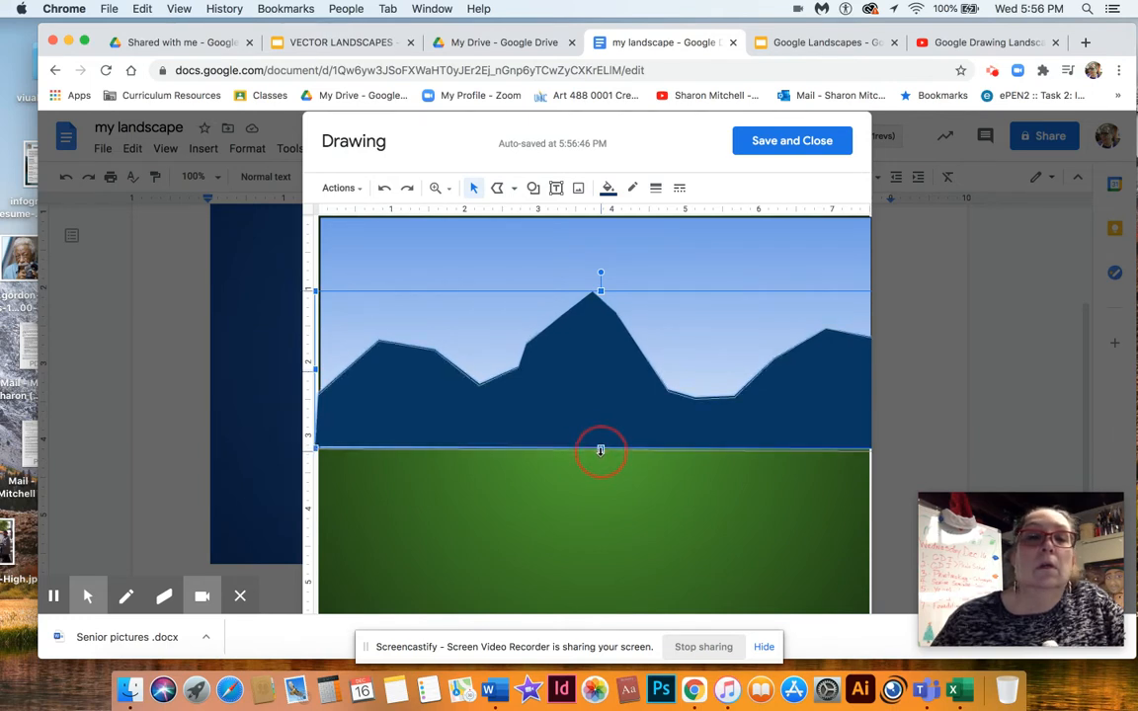
click(604, 408)
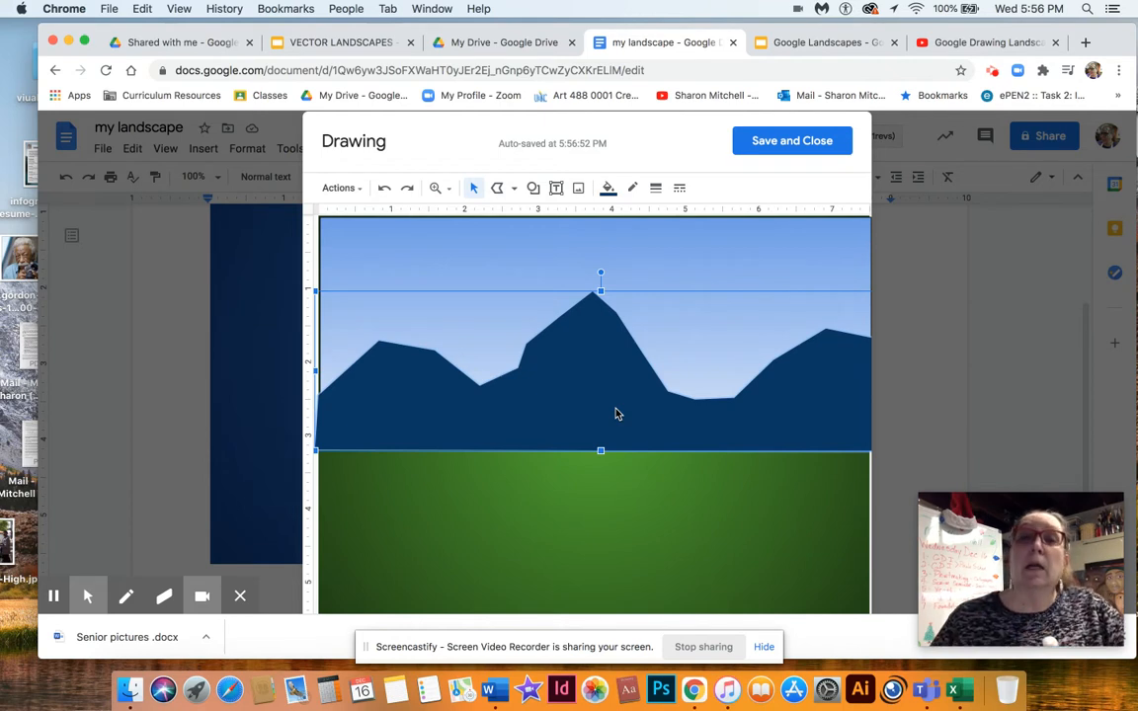
- Draw a second closed polyline mountain range with three peaks across the full width, about 2.3 inches high, with its base on the horizon
click(459, 254)
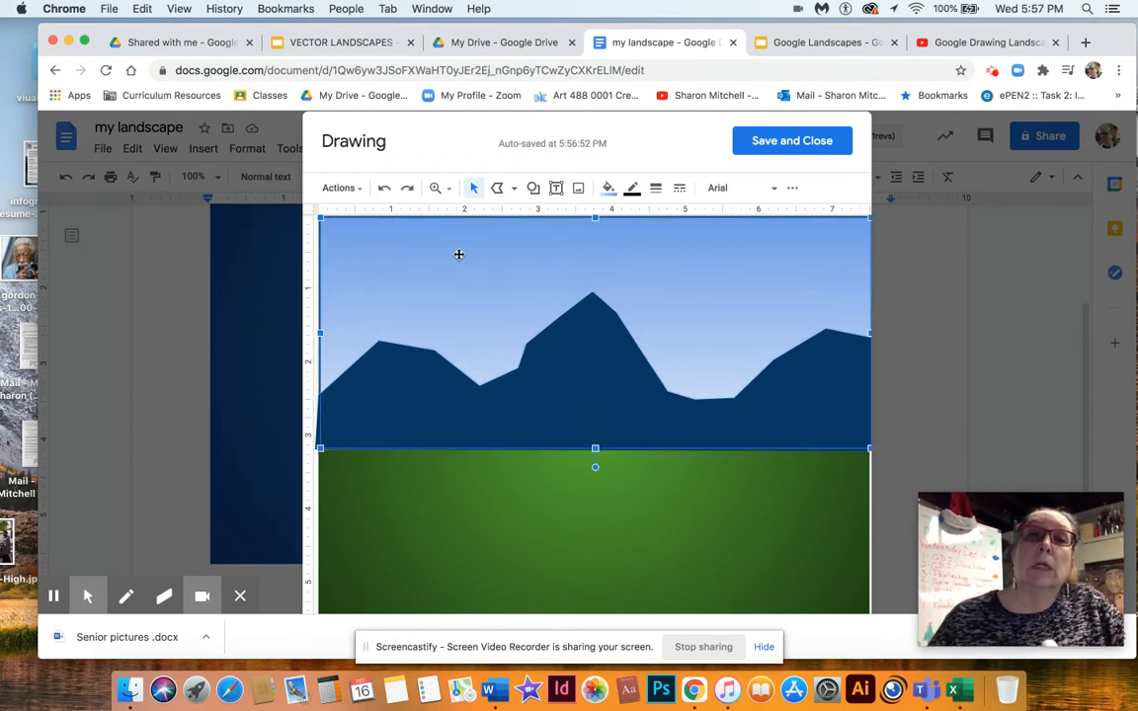
click(514, 189)
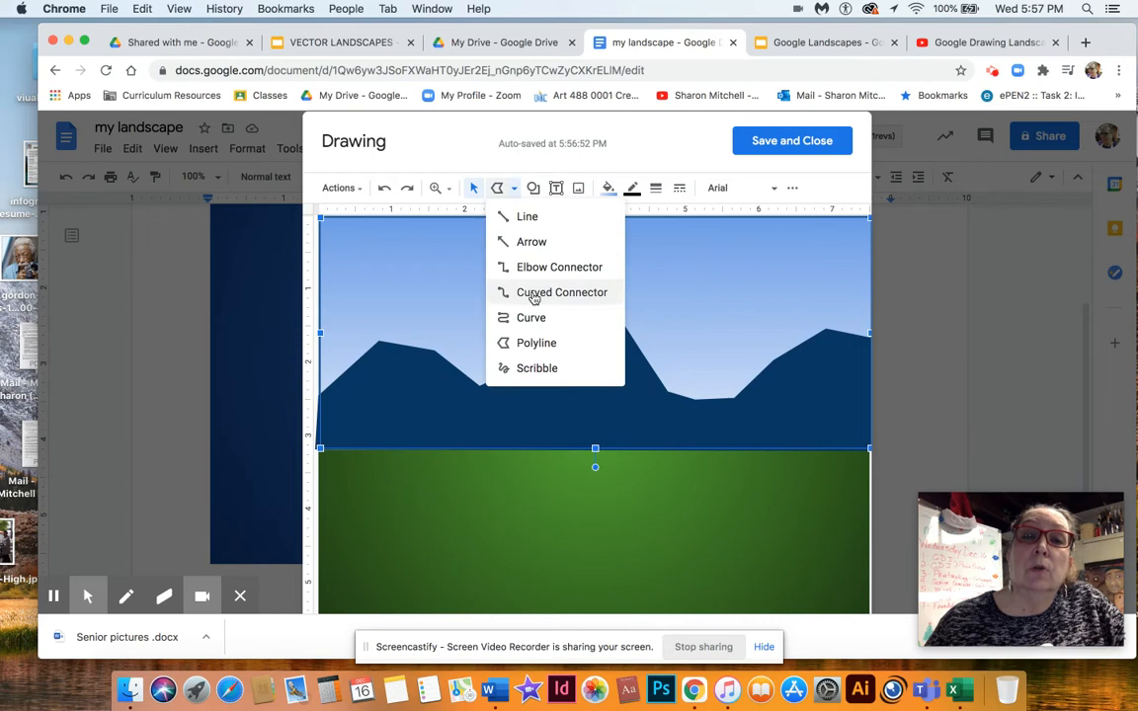
click(528, 343)
click(348, 380)
click(375, 323)
click(397, 308)
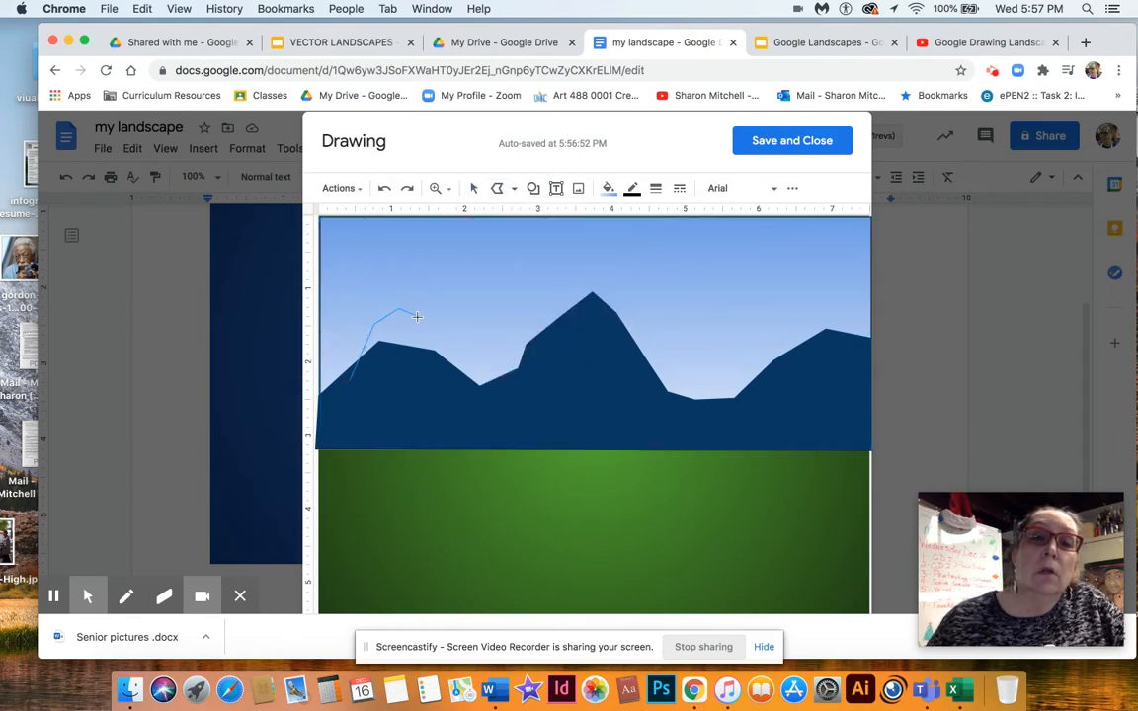
click(452, 351)
click(464, 392)
click(494, 407)
click(542, 386)
click(597, 318)
click(629, 289)
click(658, 293)
click(679, 364)
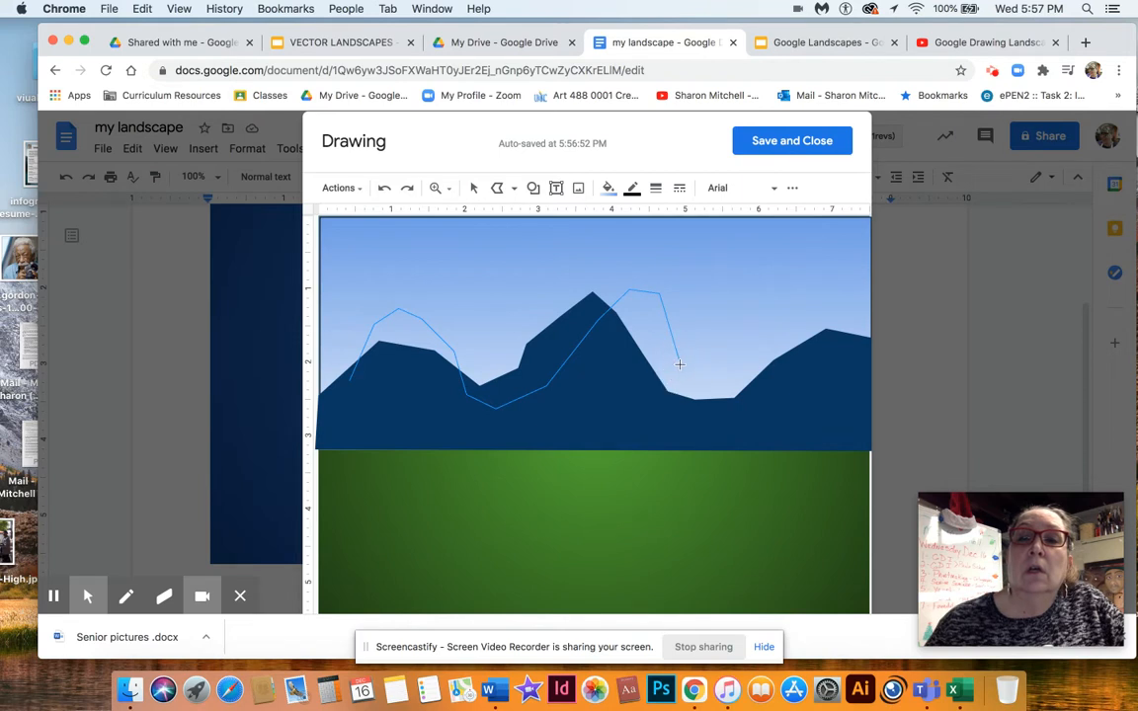
click(731, 407)
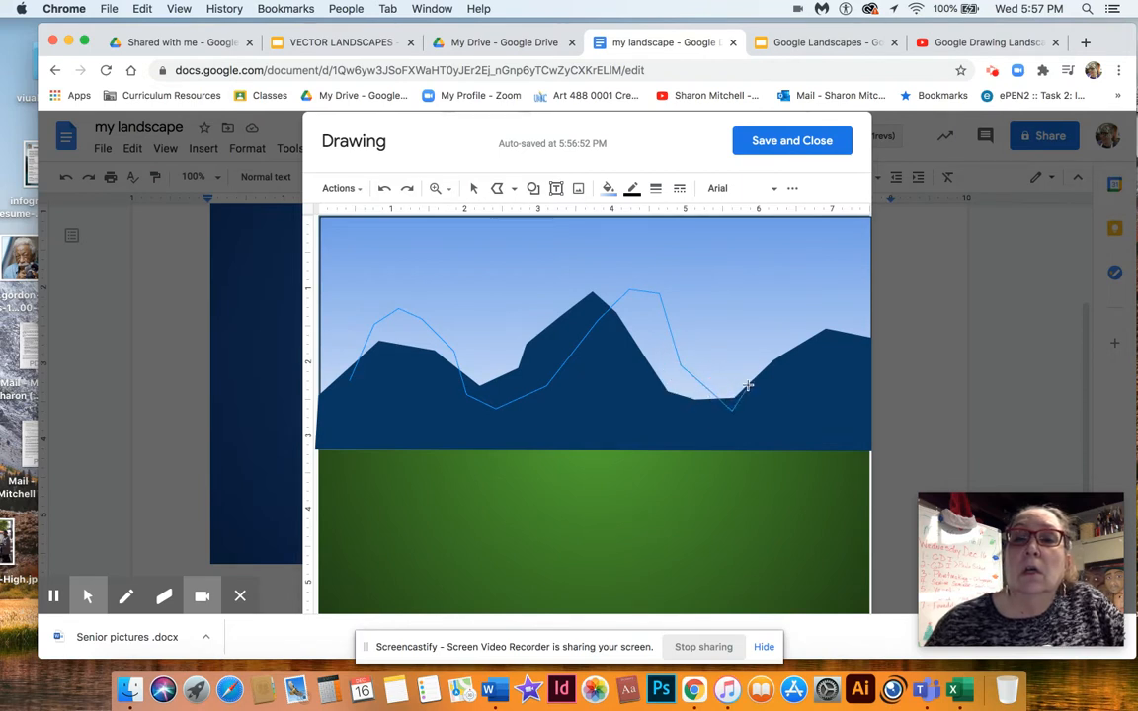
click(765, 339)
click(808, 313)
click(836, 281)
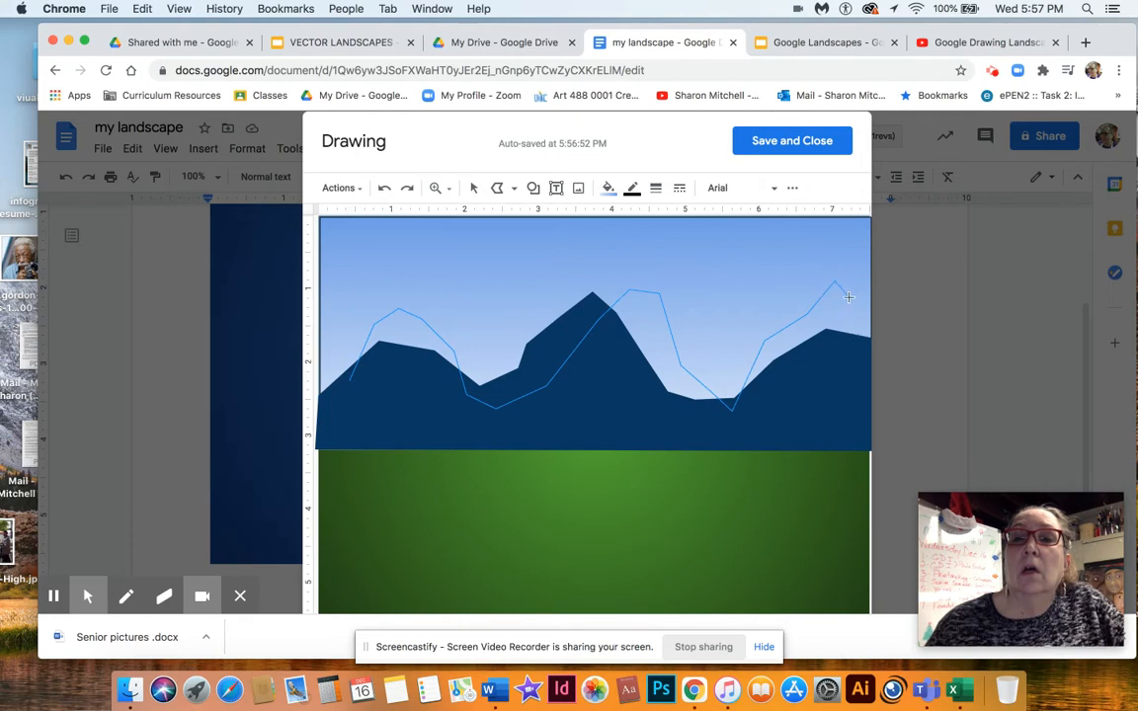
click(849, 296)
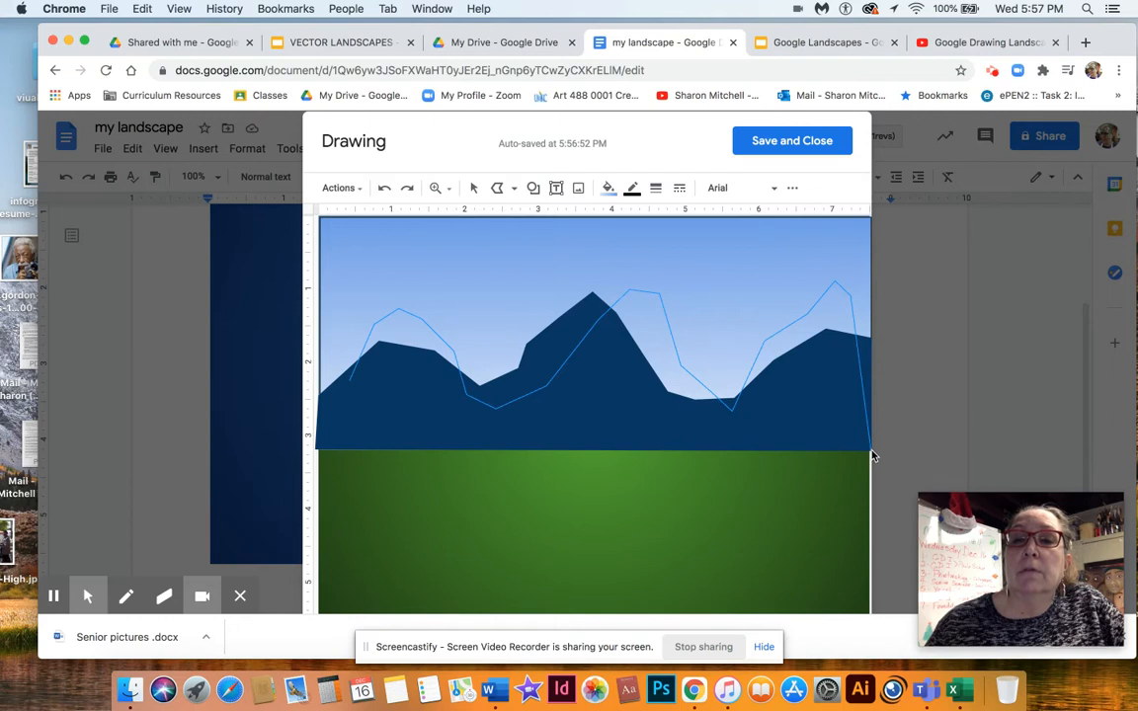
click(874, 326)
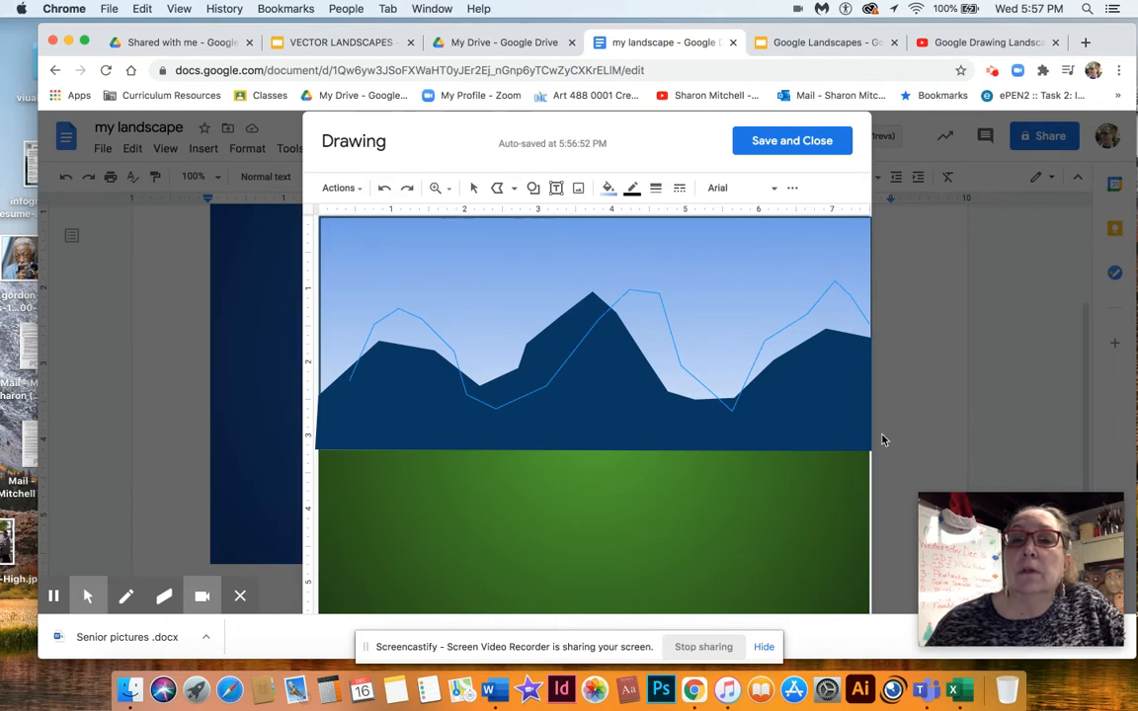
click(870, 338)
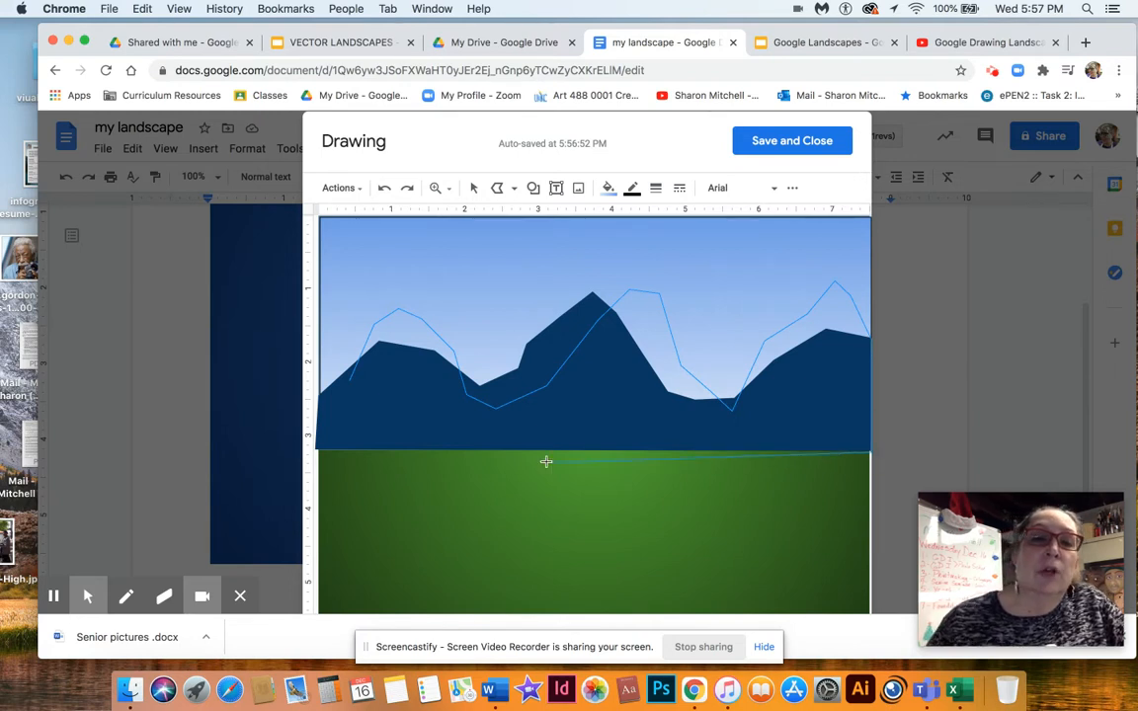
click(318, 450)
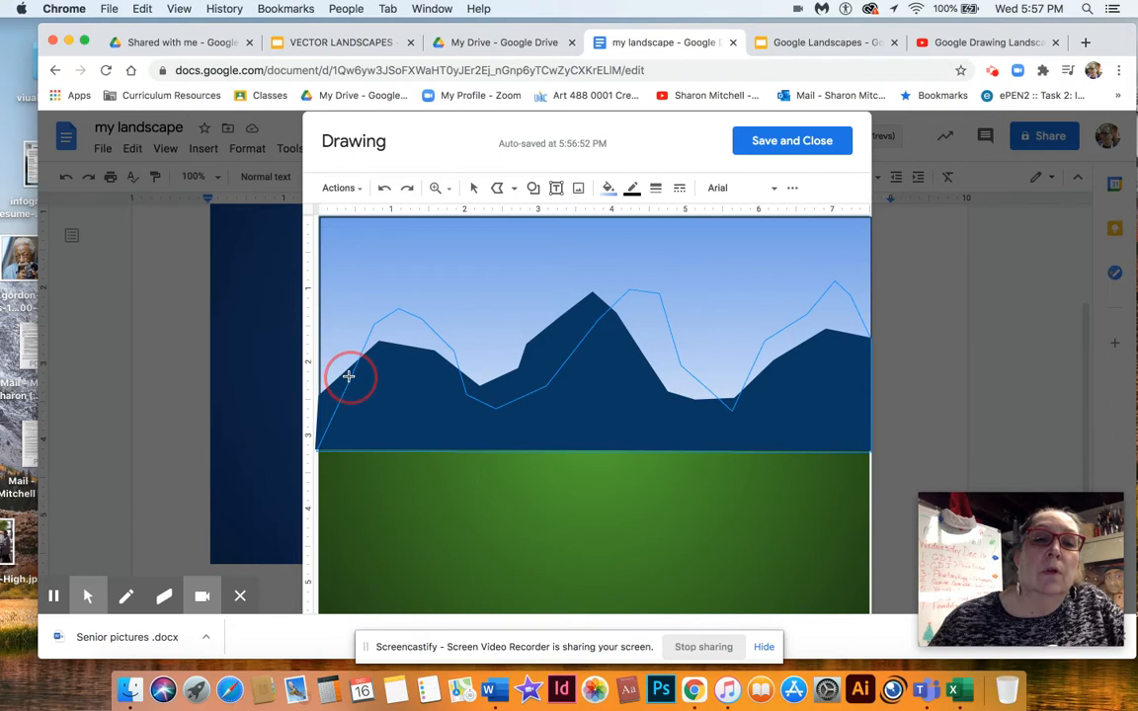
click(348, 376)
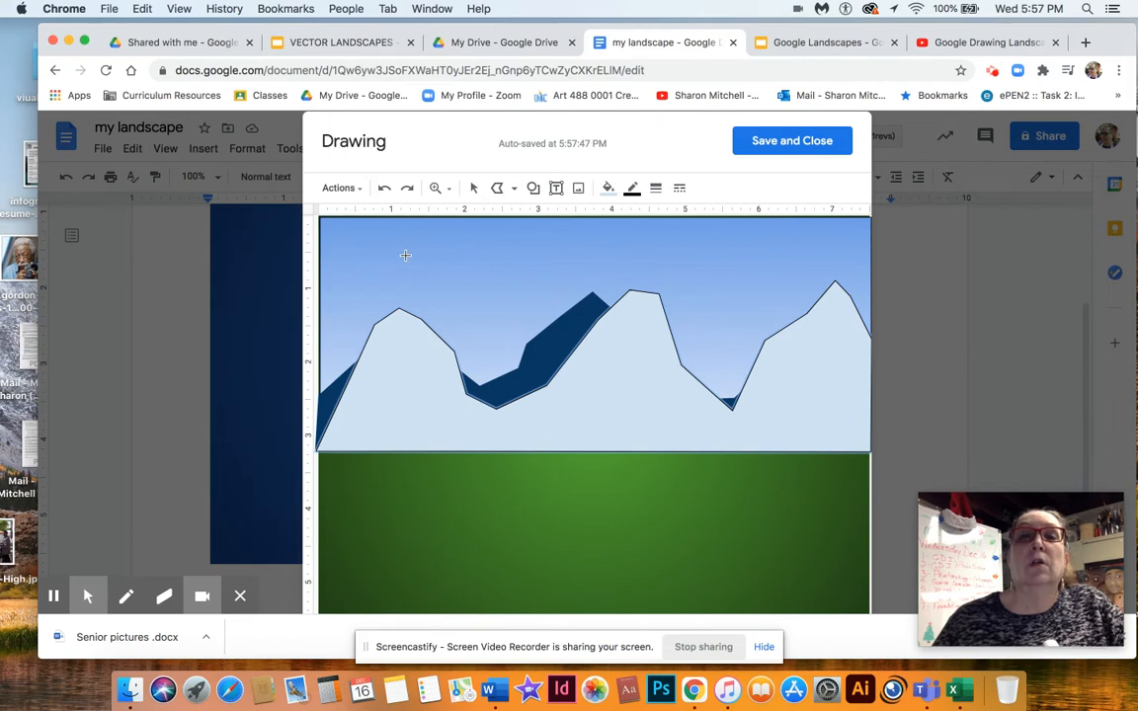
- Fill the second mountain range with the solid second-darkest blue and make its outline transparent
click(608, 188)
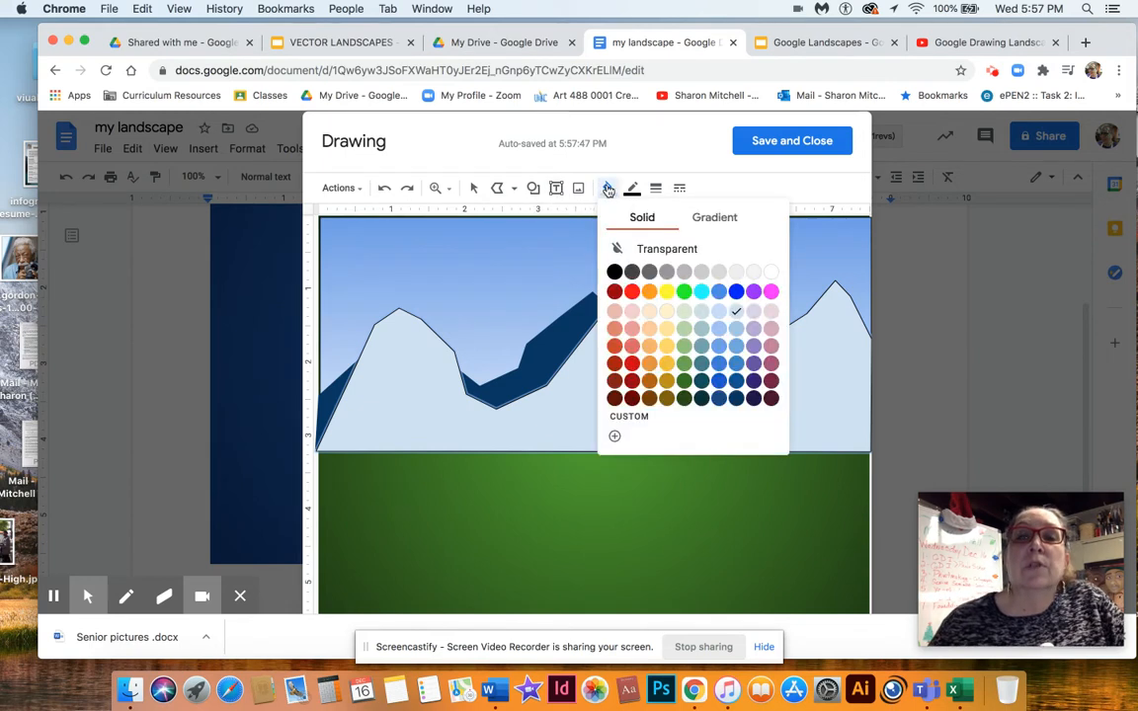
click(736, 383)
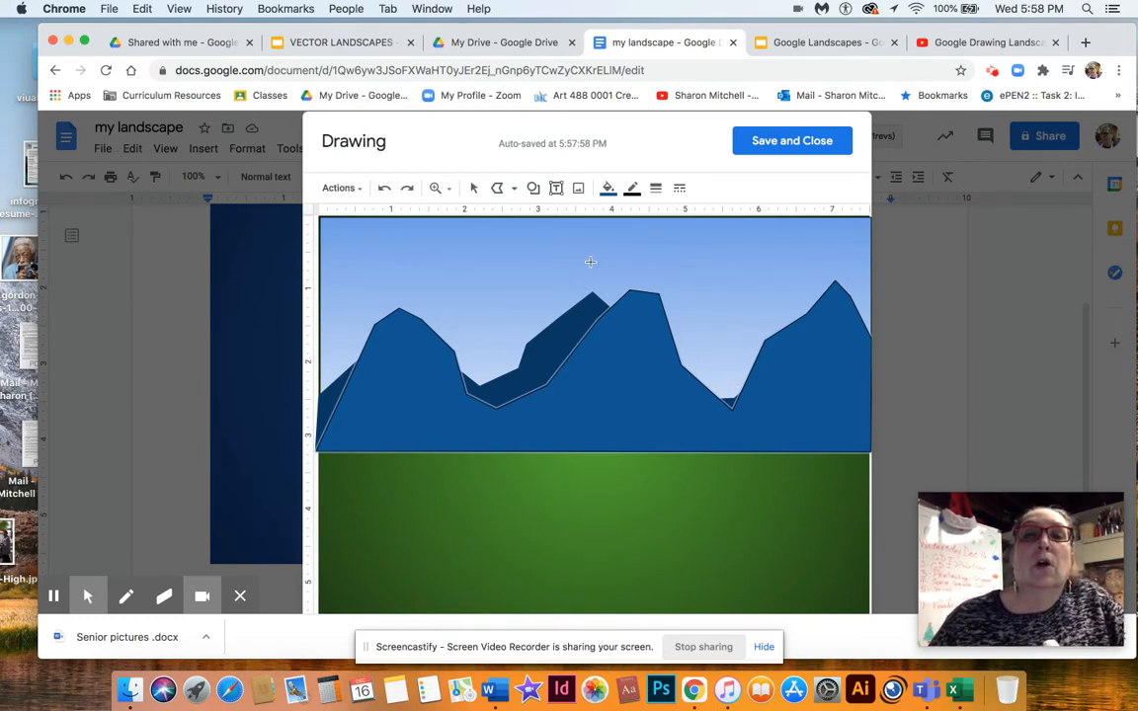
click(631, 187)
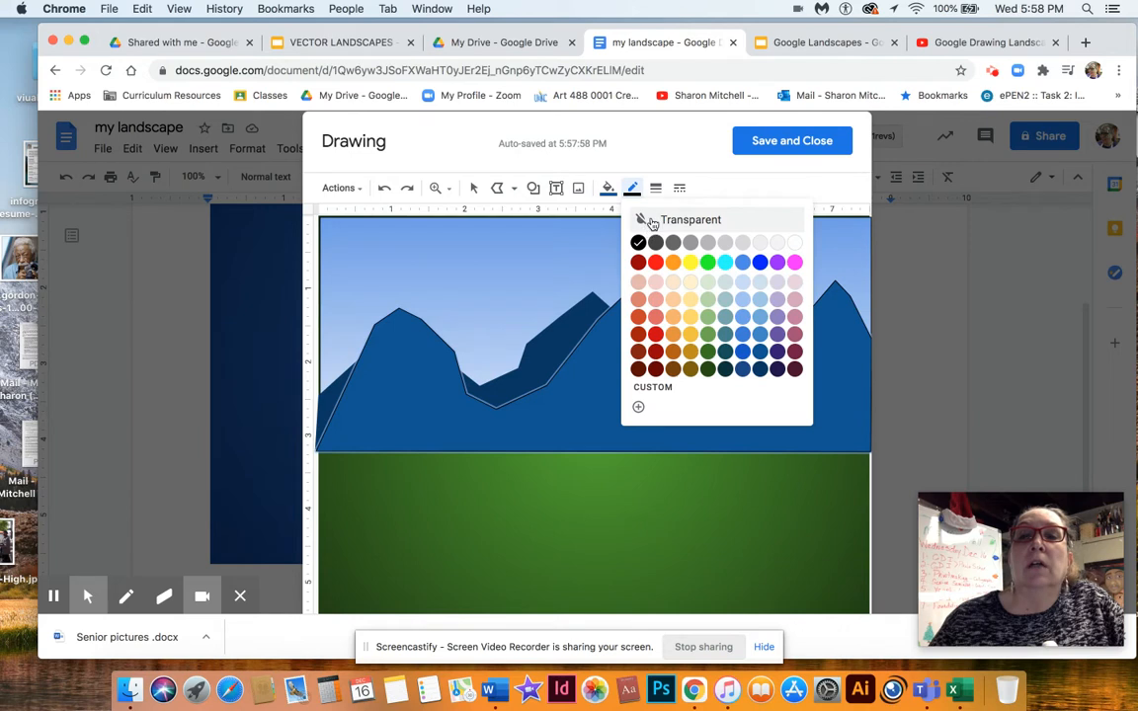
click(646, 220)
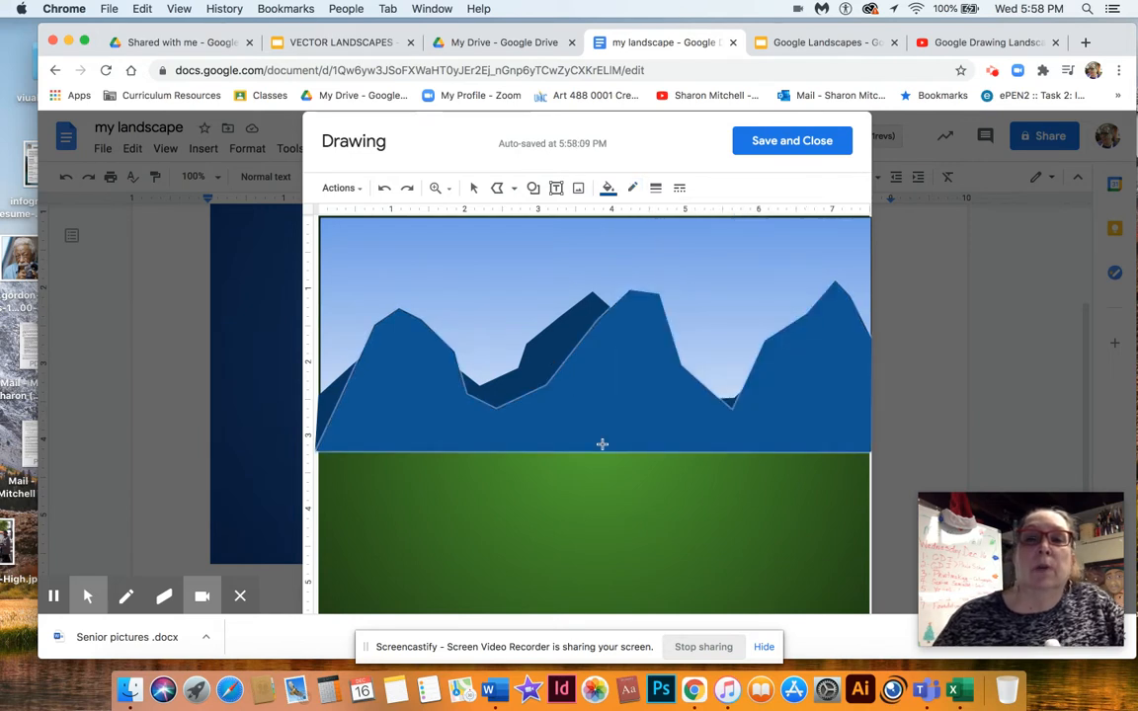
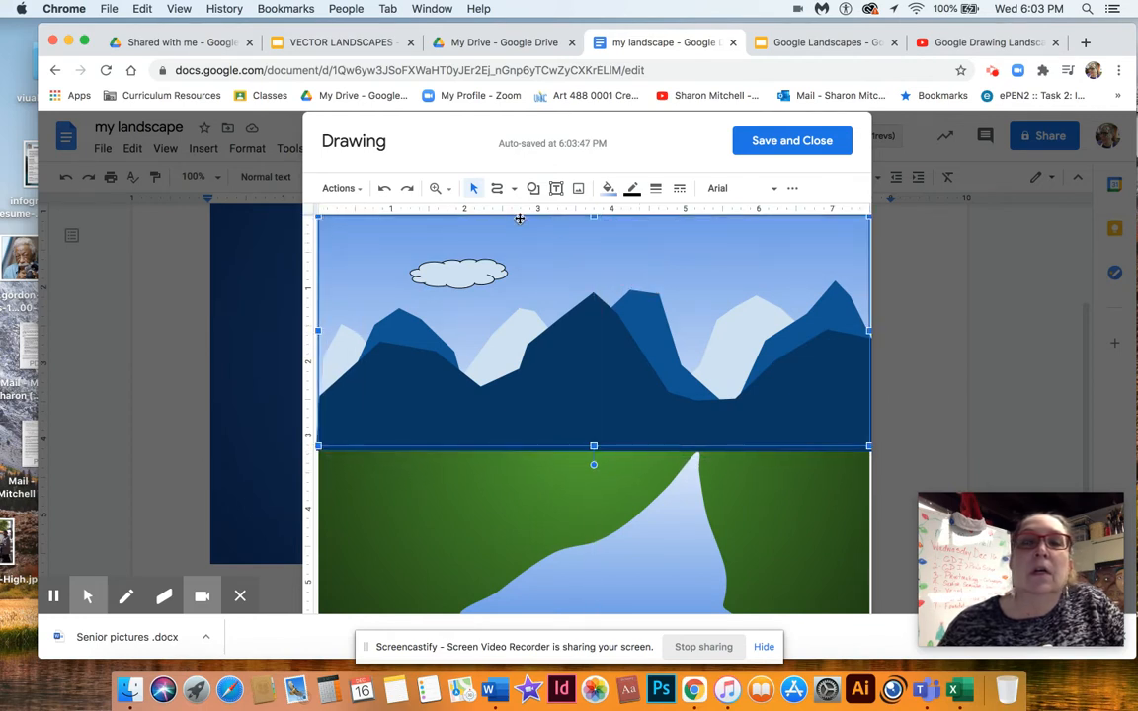
- Draw a cloud shape about 1.4 by 0.6 inches in the right half of the sky, beside the central peak
click(534, 189)
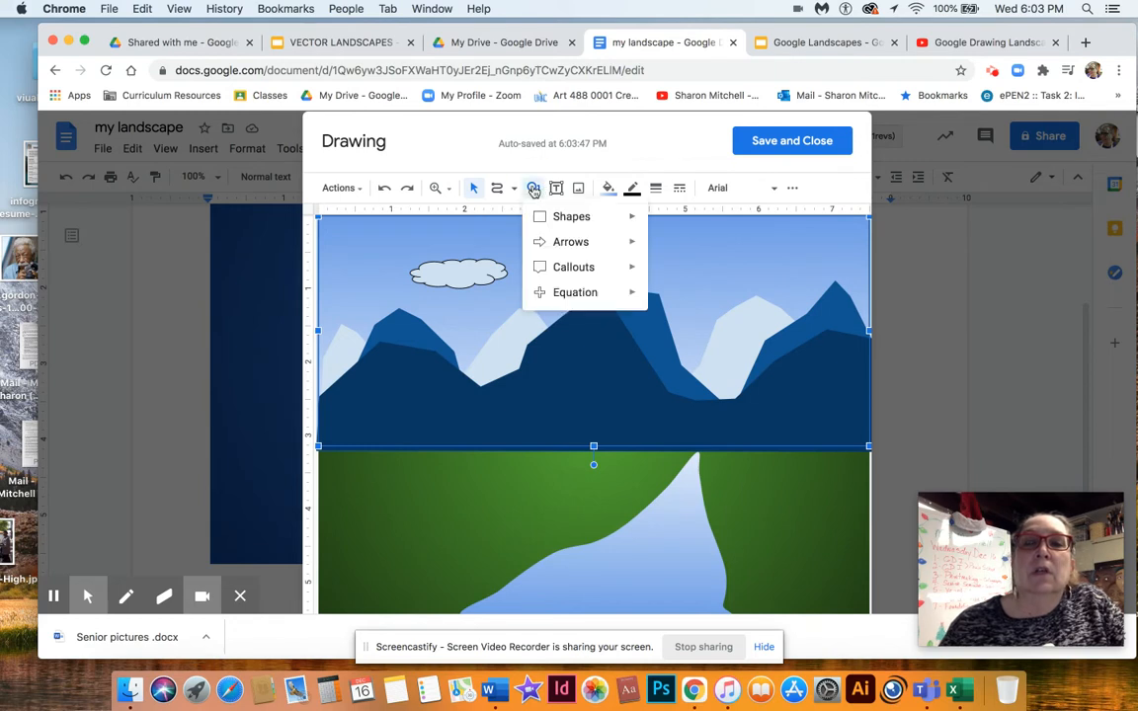
mouse_move(559, 219)
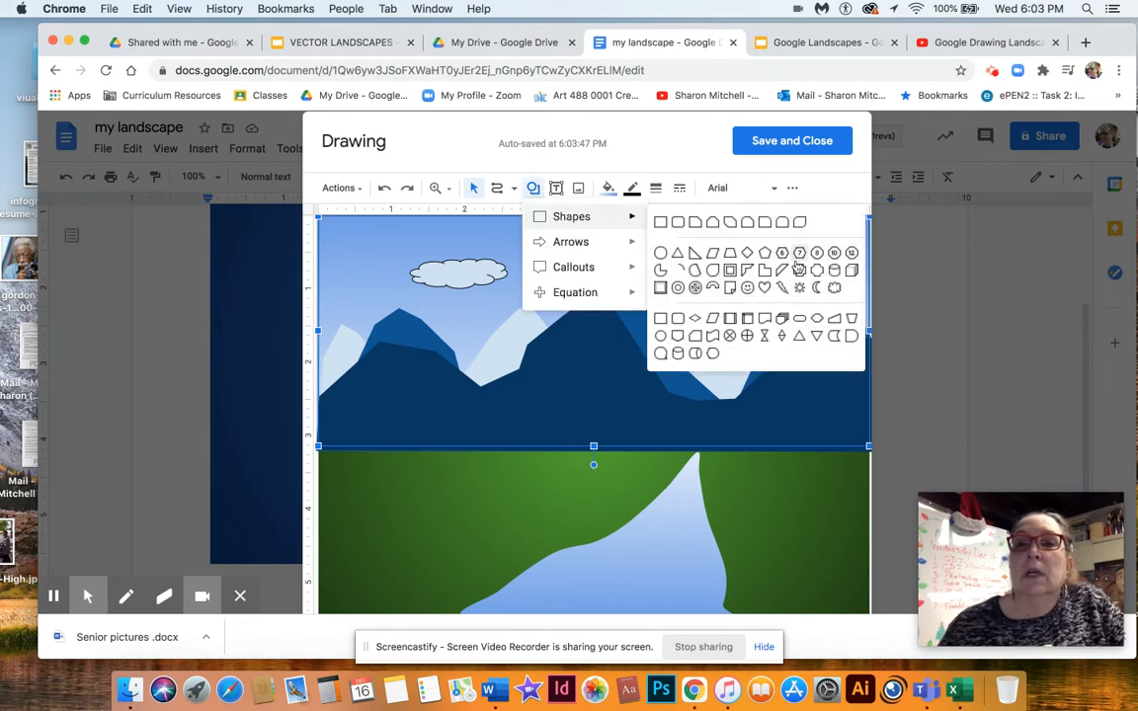
click(834, 286)
drag(627, 265, 729, 308)
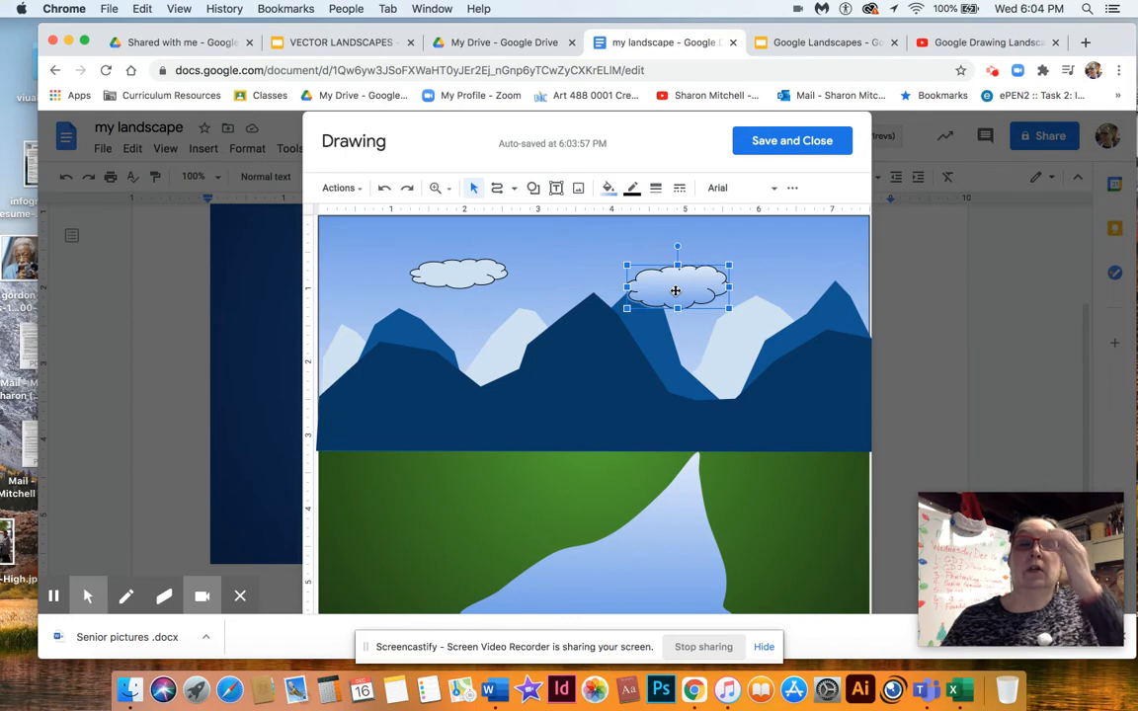
- Fill the left cloud with the light blue linear preset gradient and make its outline transparent
click(463, 272)
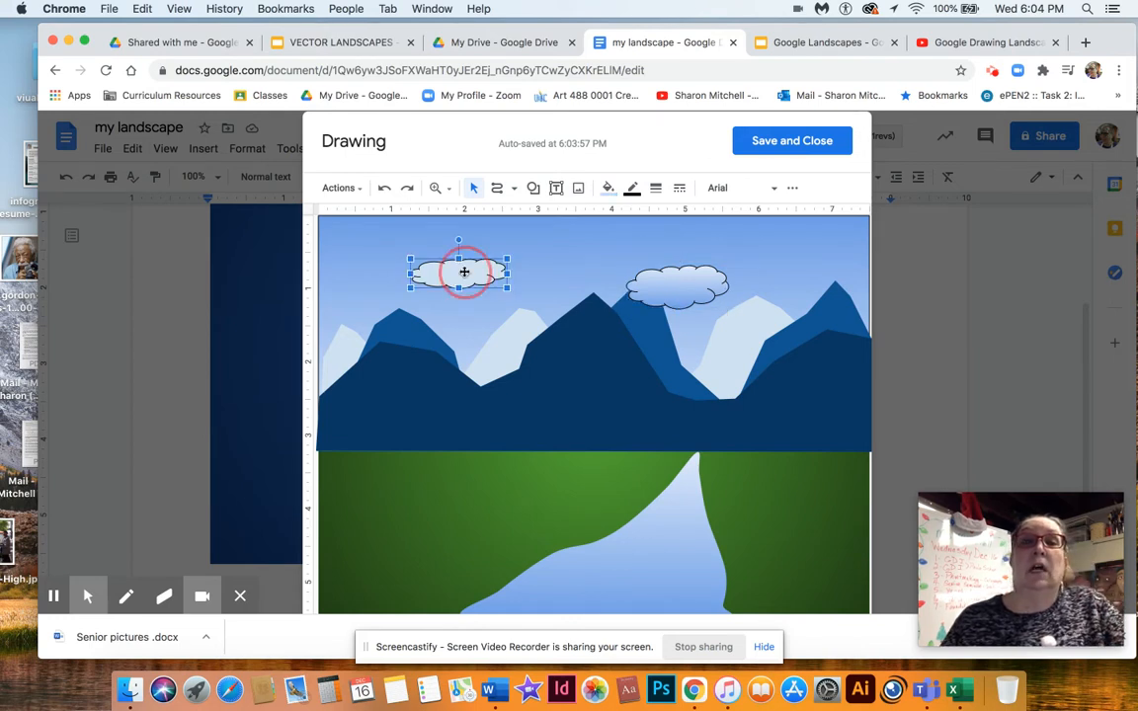
click(609, 192)
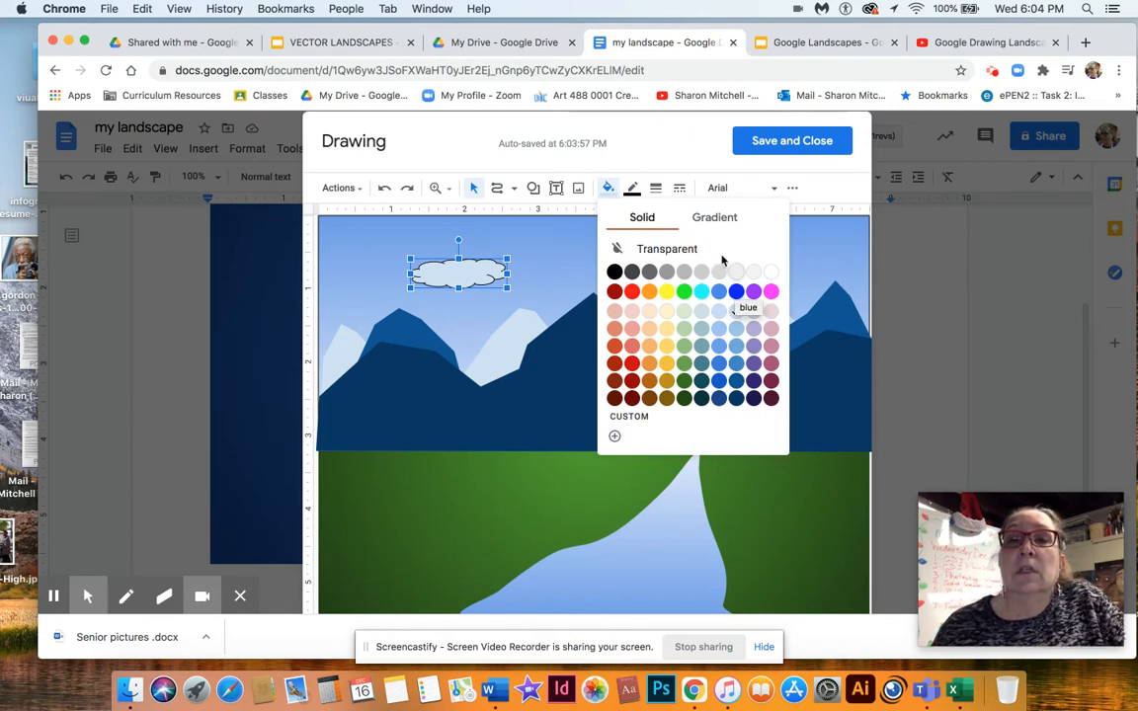
click(713, 220)
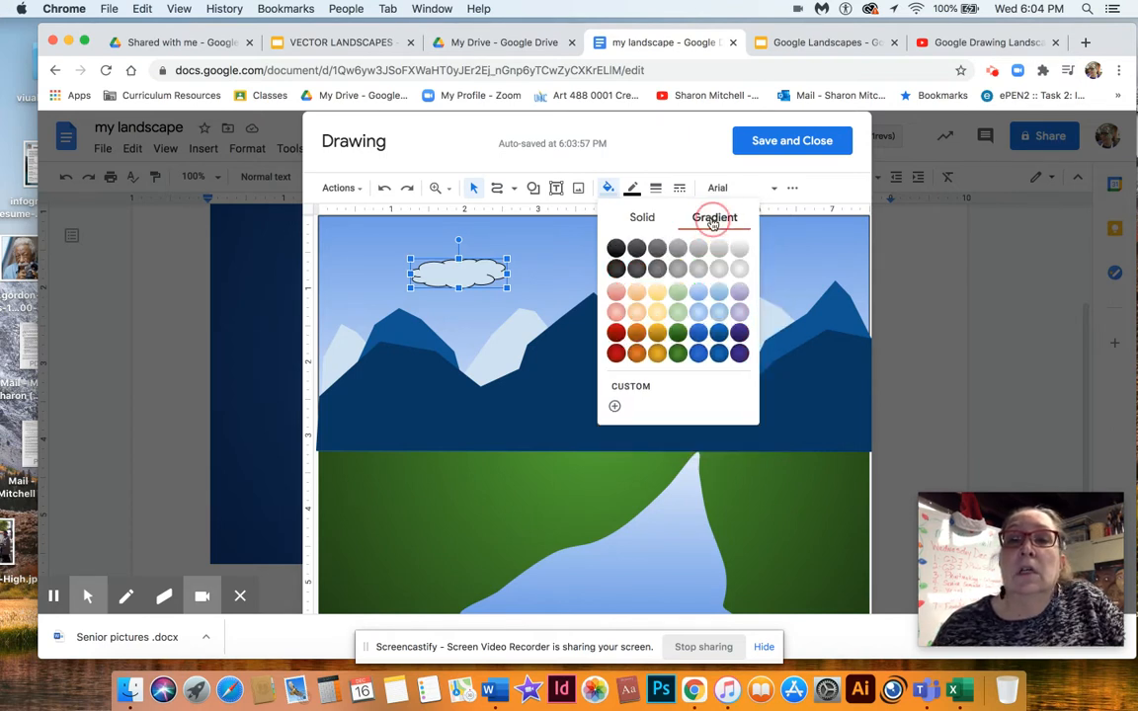
click(718, 291)
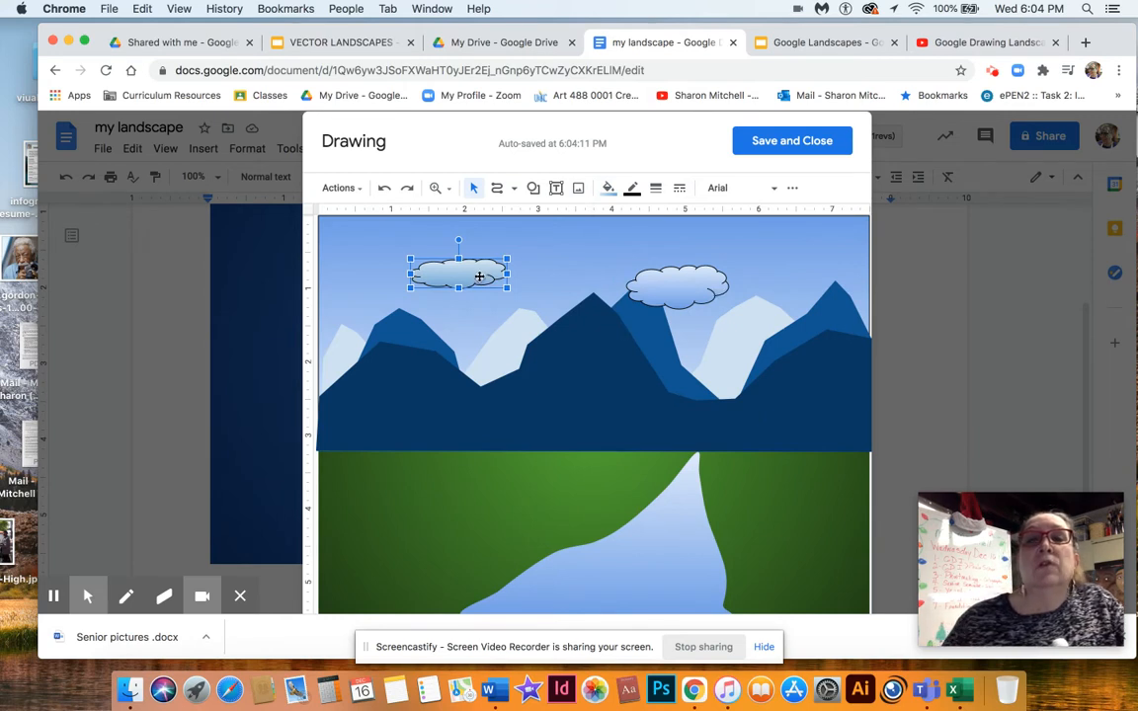
click(632, 188)
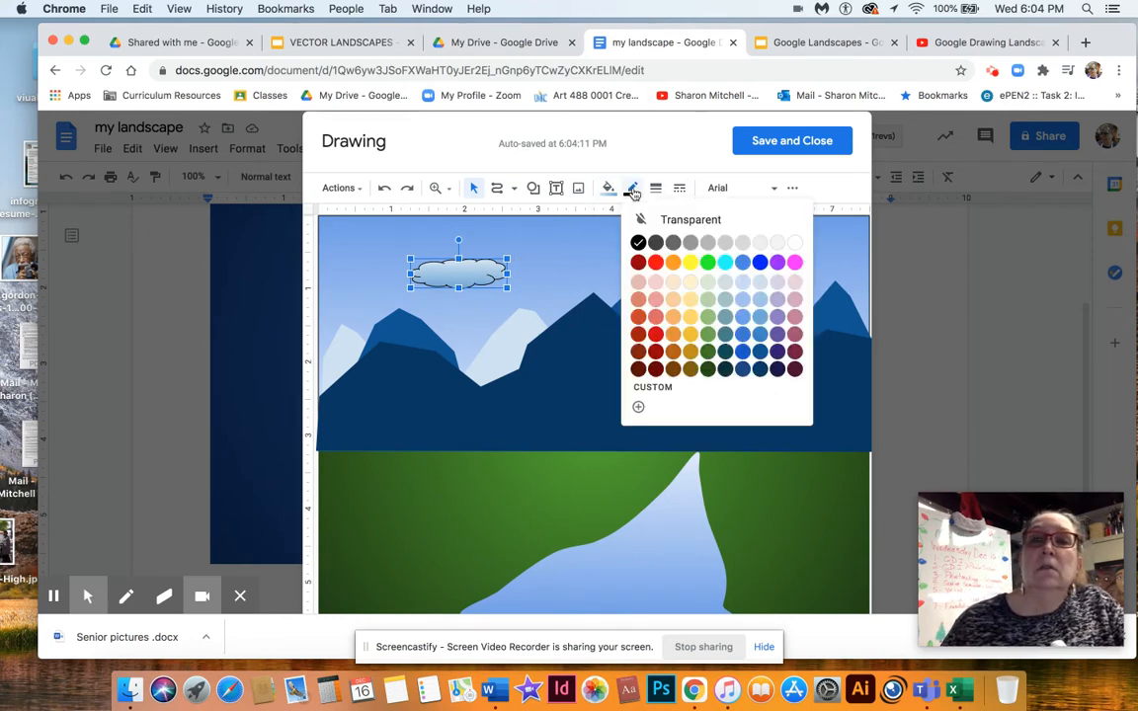
click(654, 219)
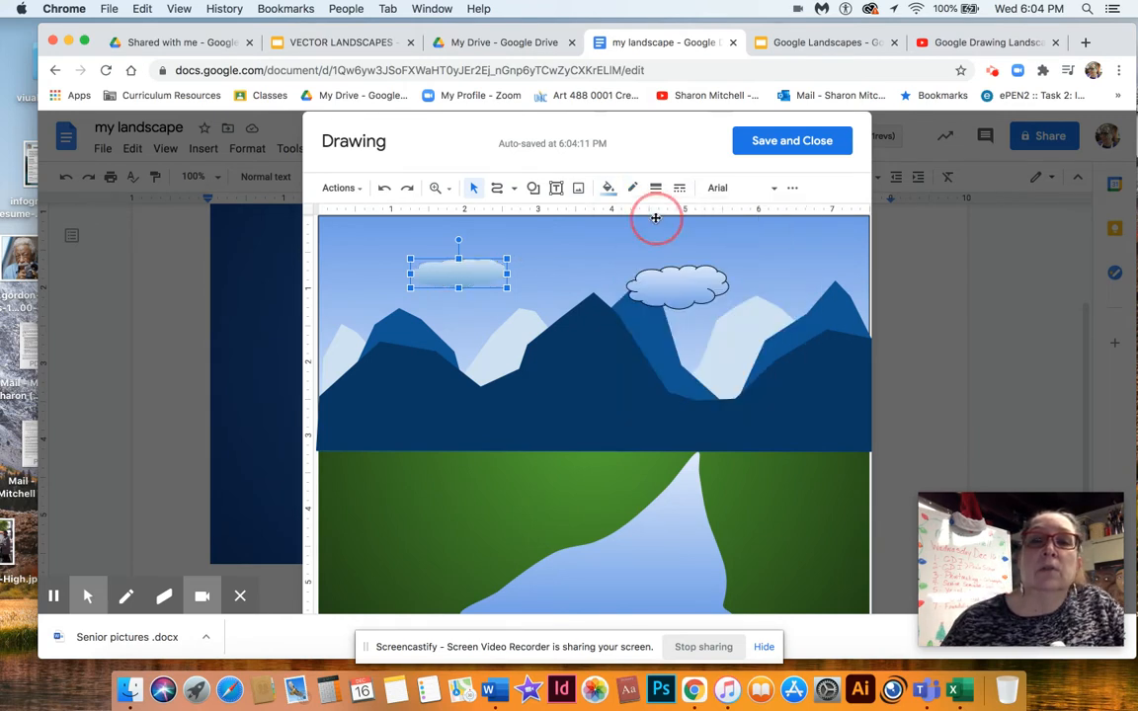
- Make the outline of the right cloud transparent
click(675, 286)
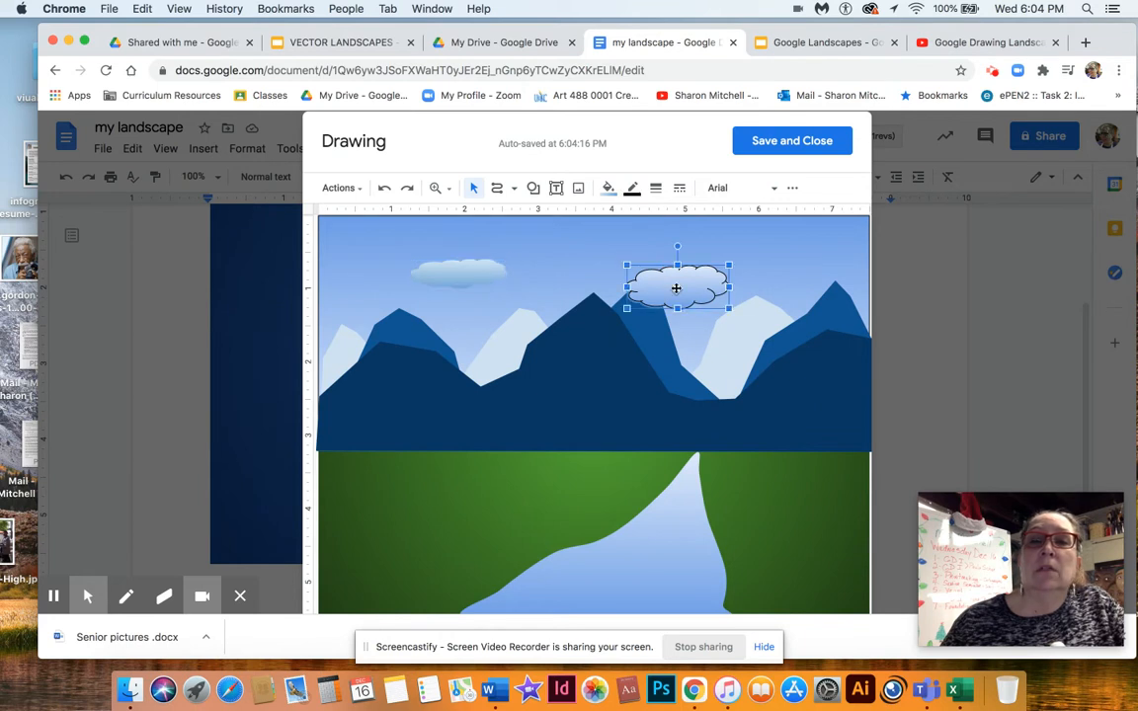
click(631, 189)
click(658, 220)
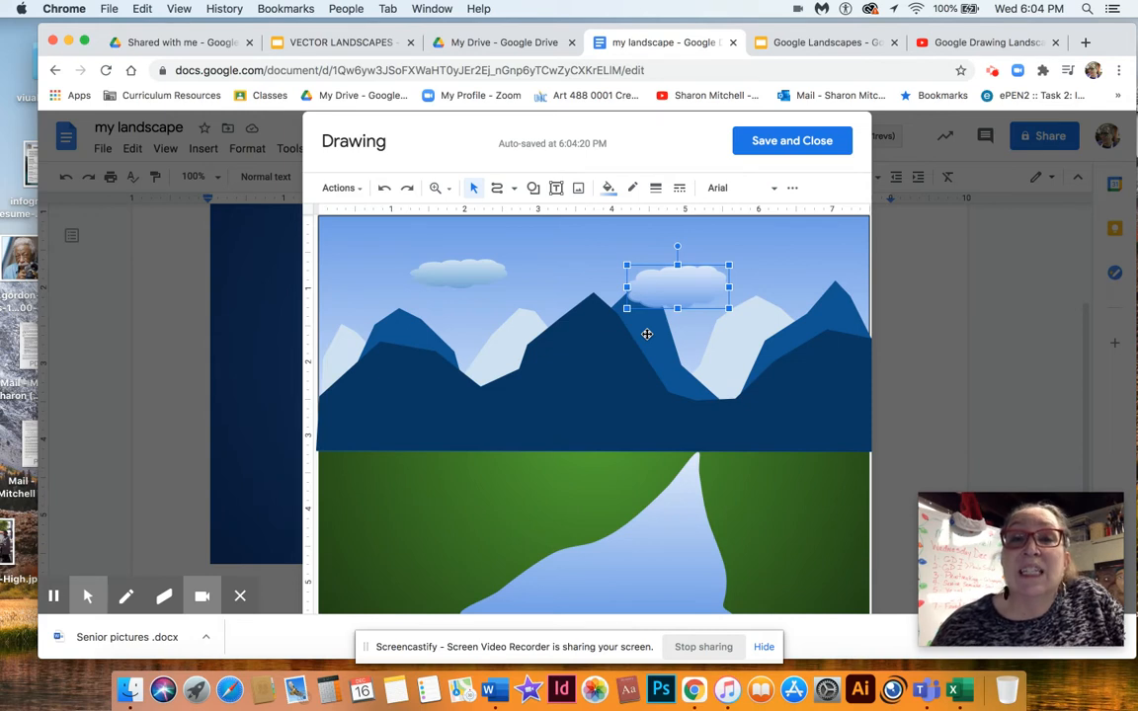
click(609, 190)
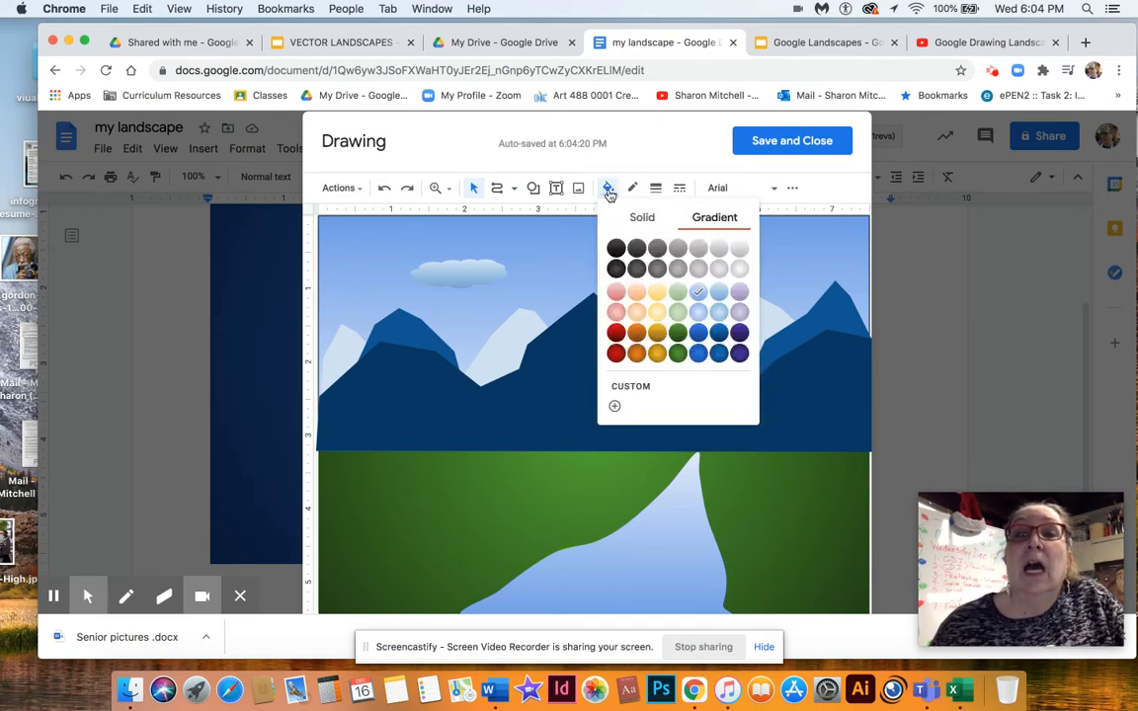
click(626, 393)
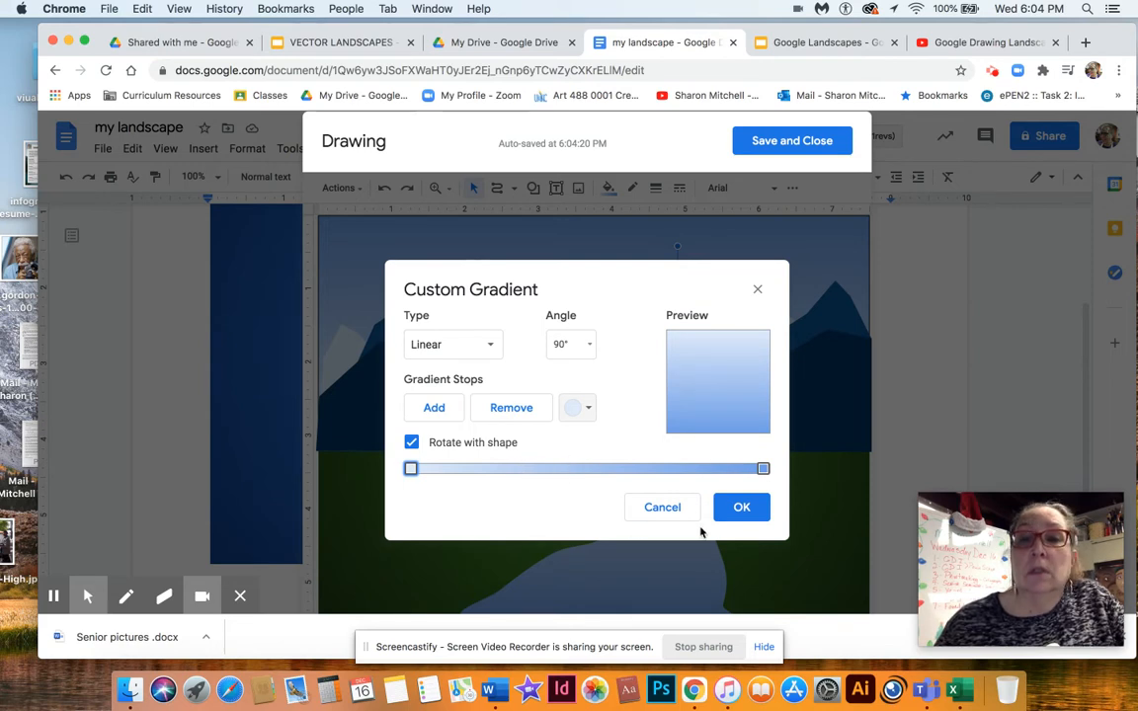
click(742, 507)
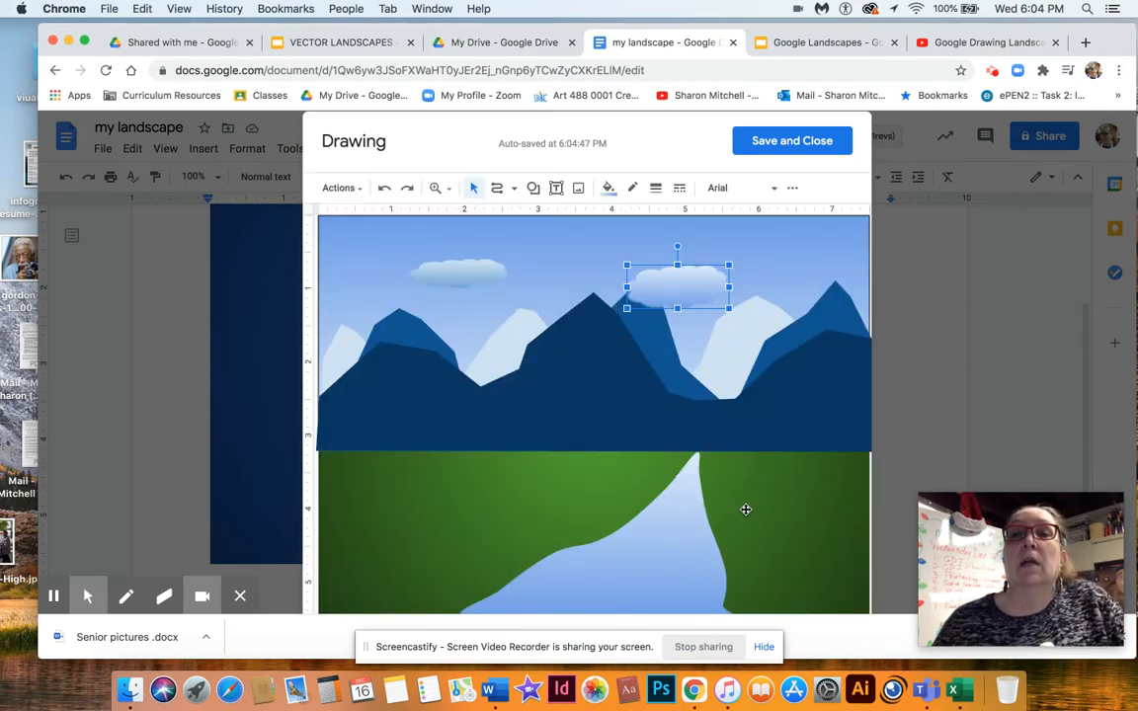
click(792, 188)
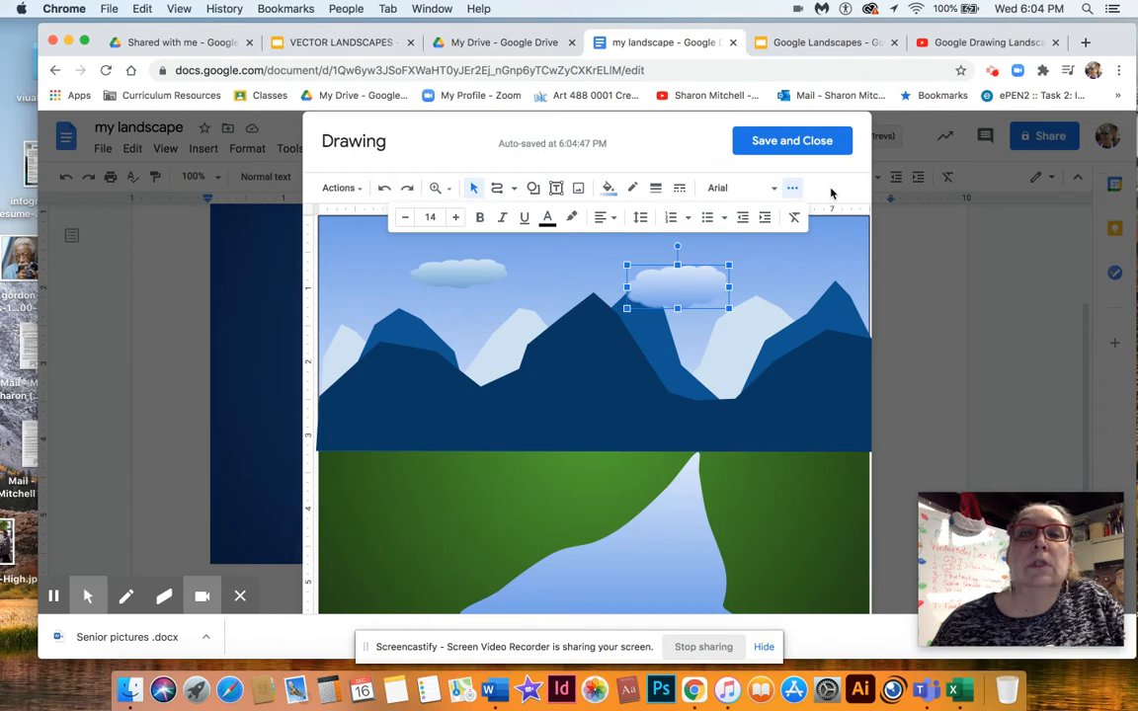
click(610, 189)
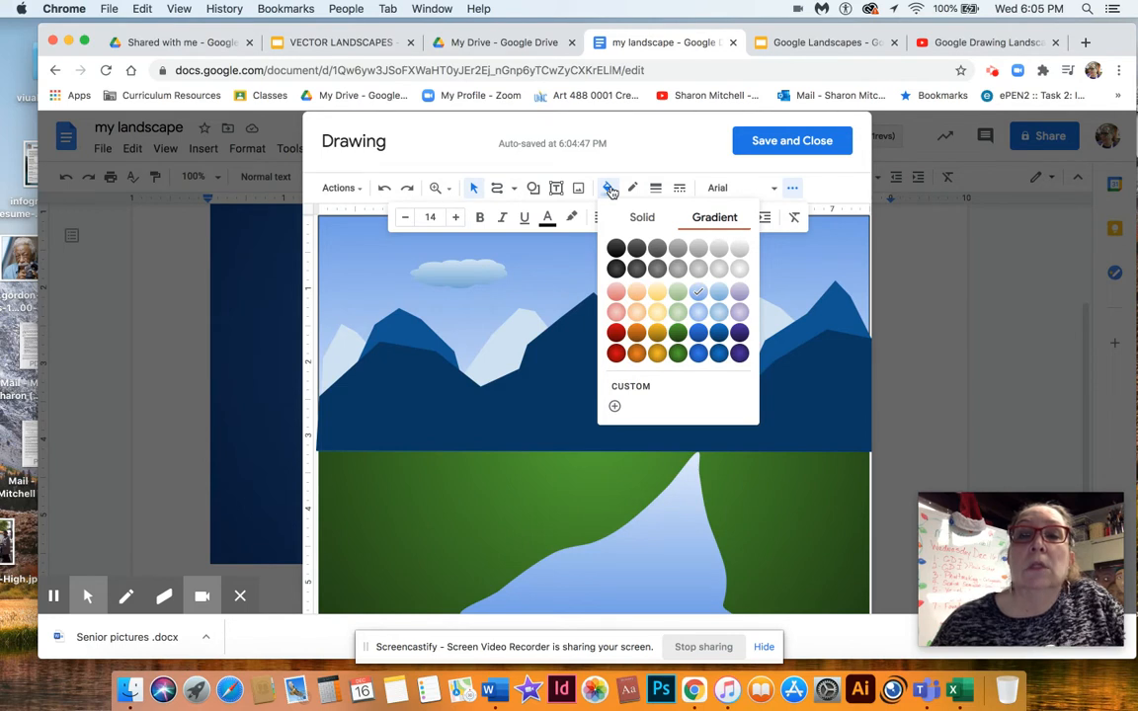
click(615, 408)
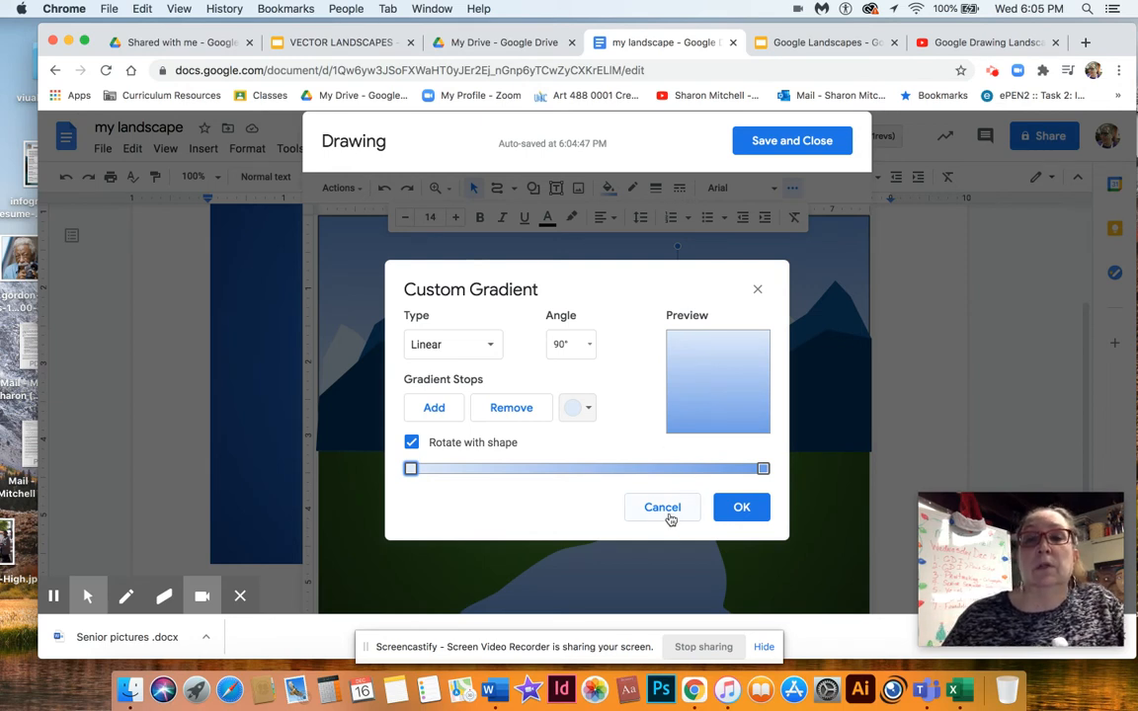
click(592, 409)
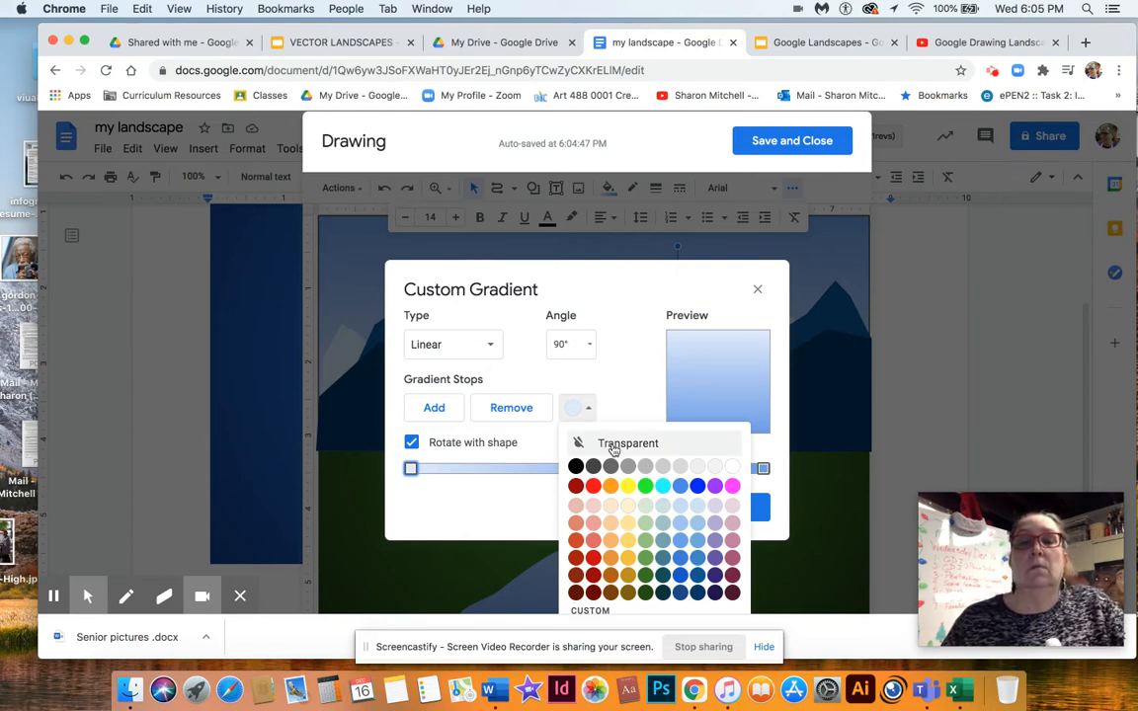
click(613, 446)
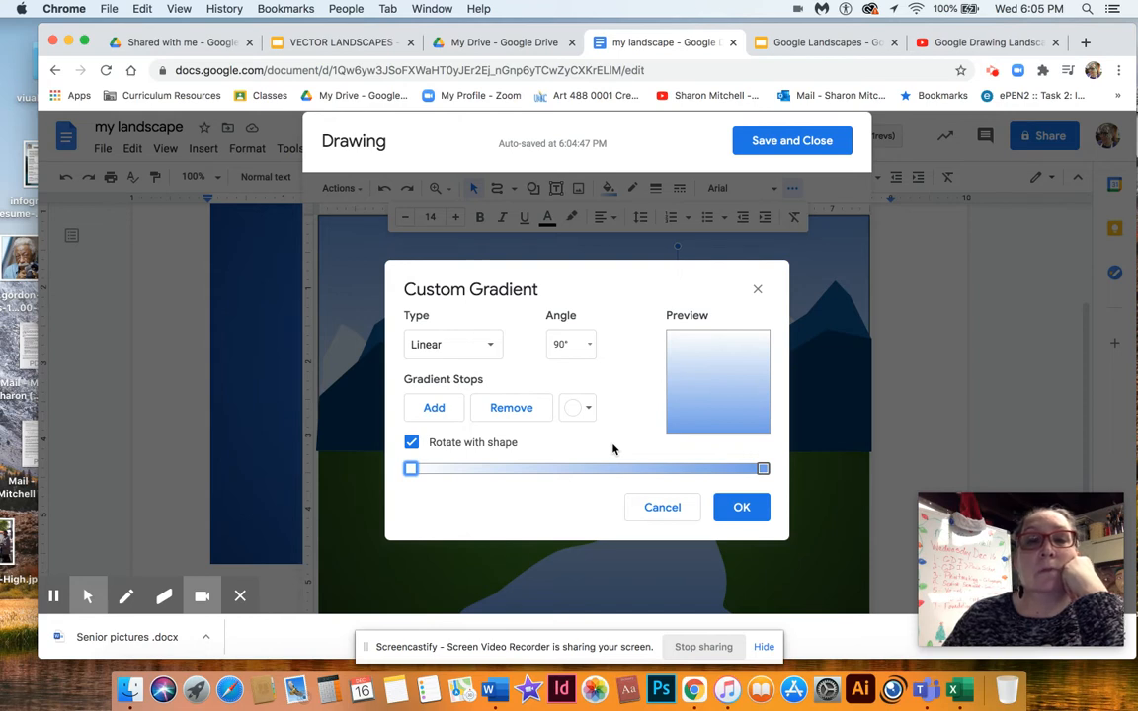
click(663, 507)
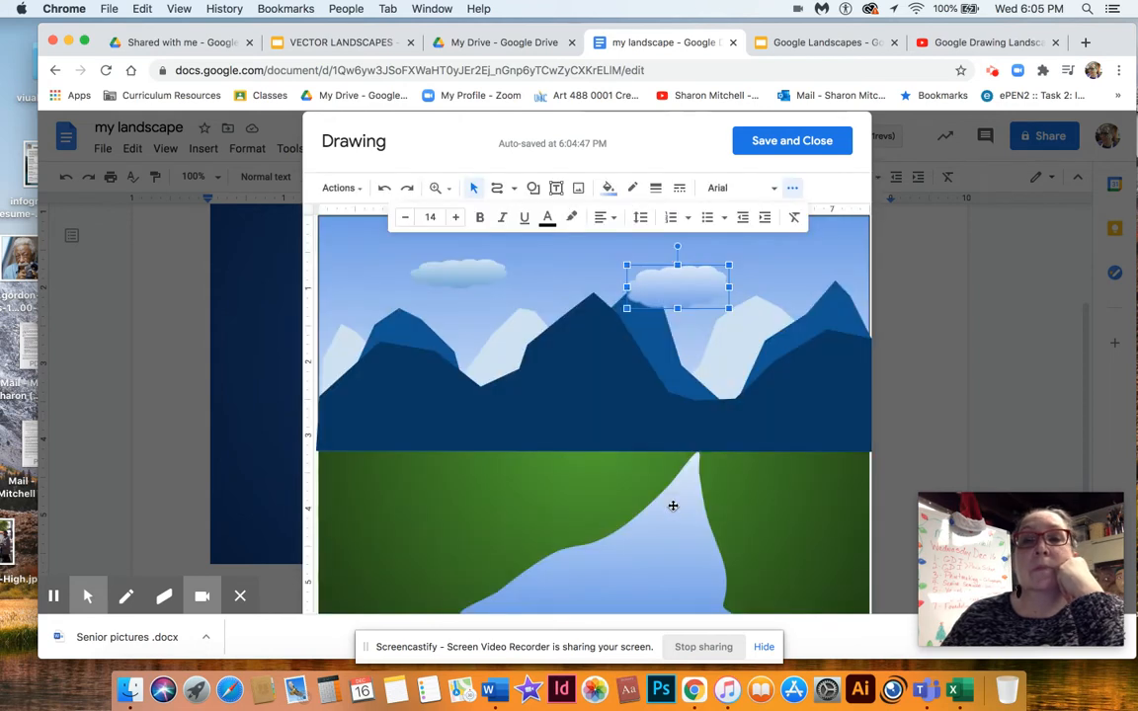
click(797, 272)
click(703, 283)
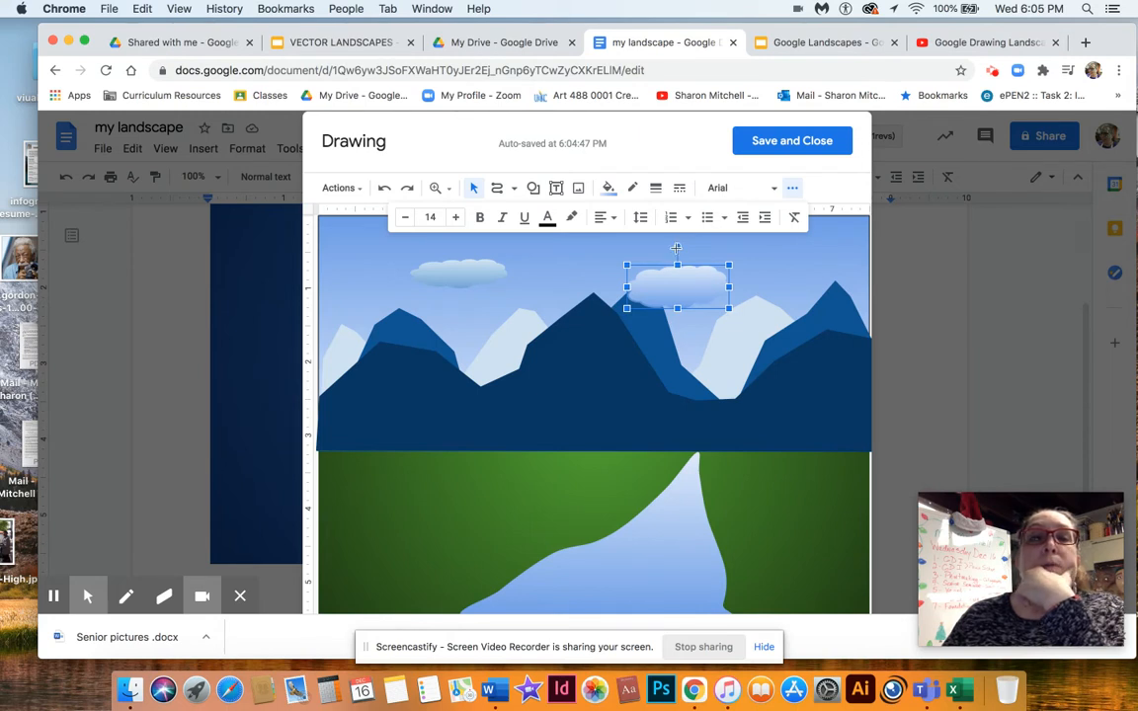
click(339, 188)
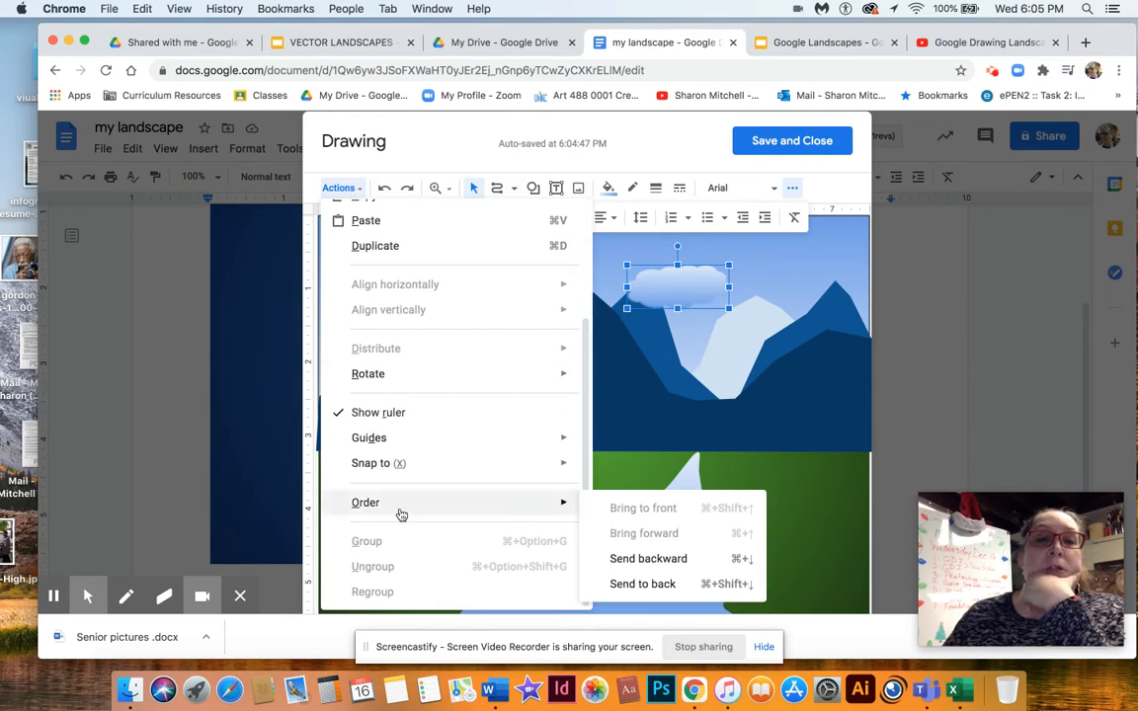
- Give the right cloud a custom linear gradient at 90° with its first, lighter stop set to transparent
click(608, 189)
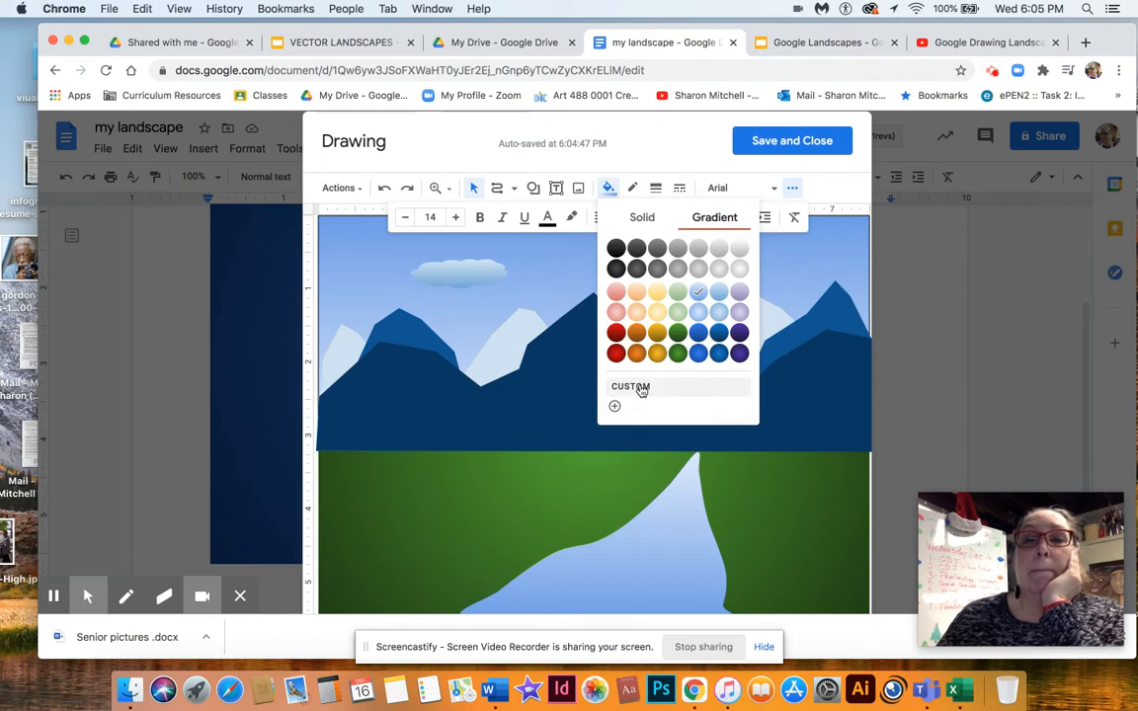
click(637, 388)
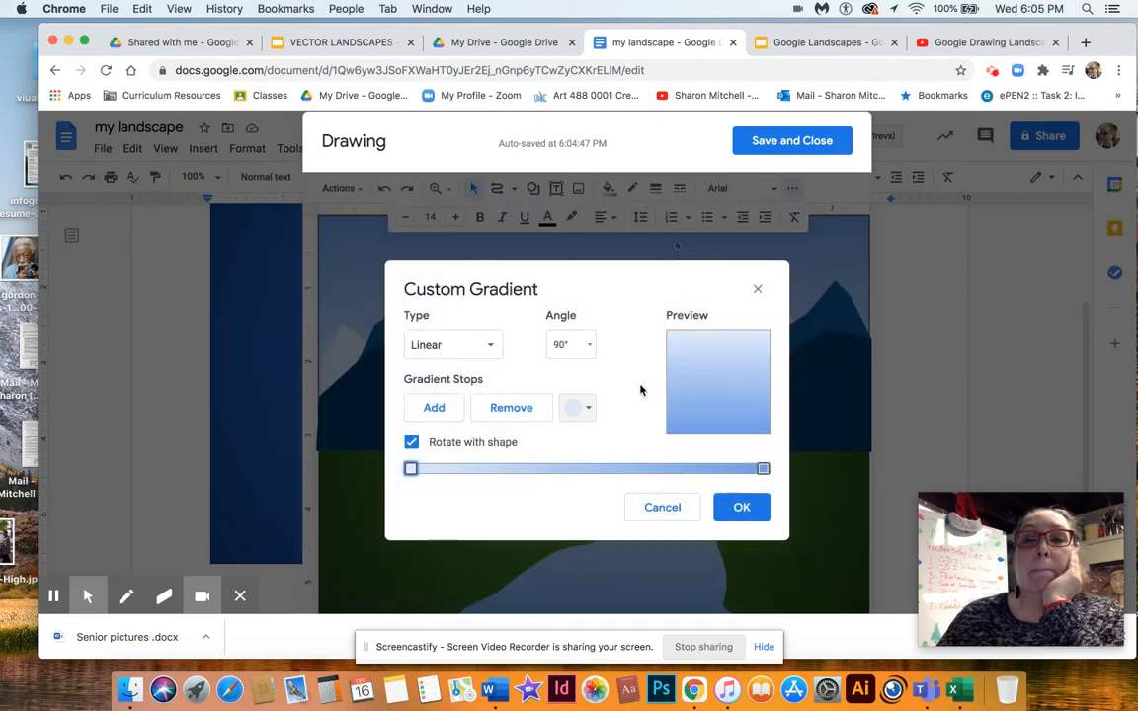
click(583, 408)
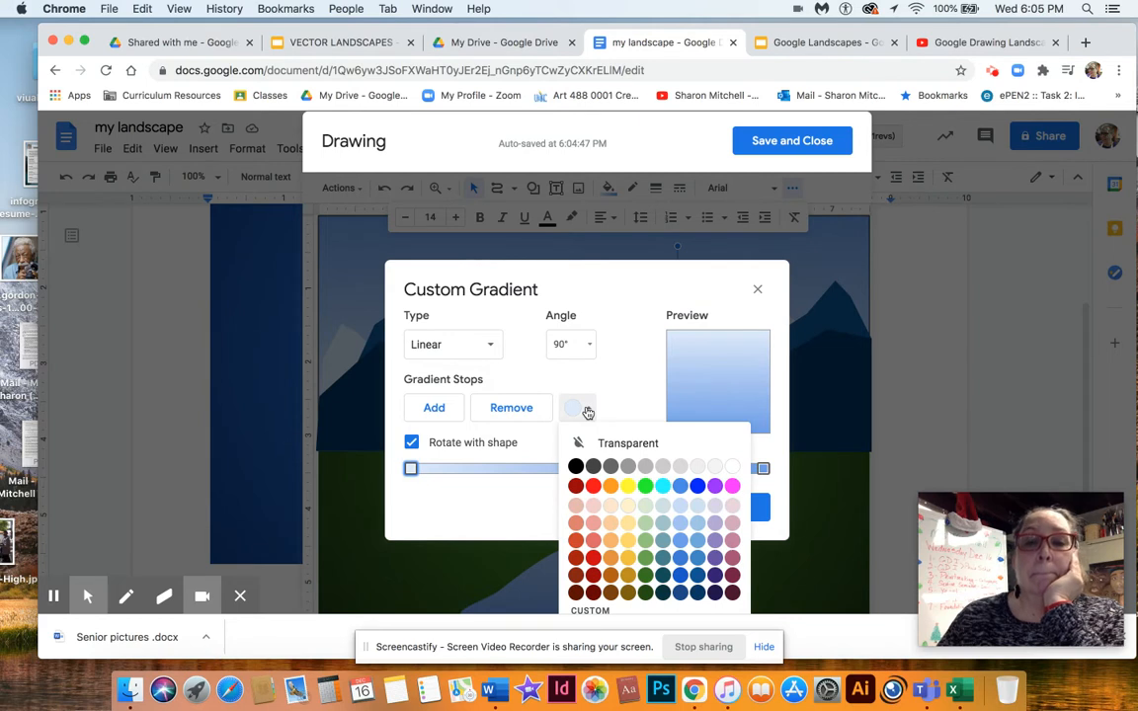
click(600, 442)
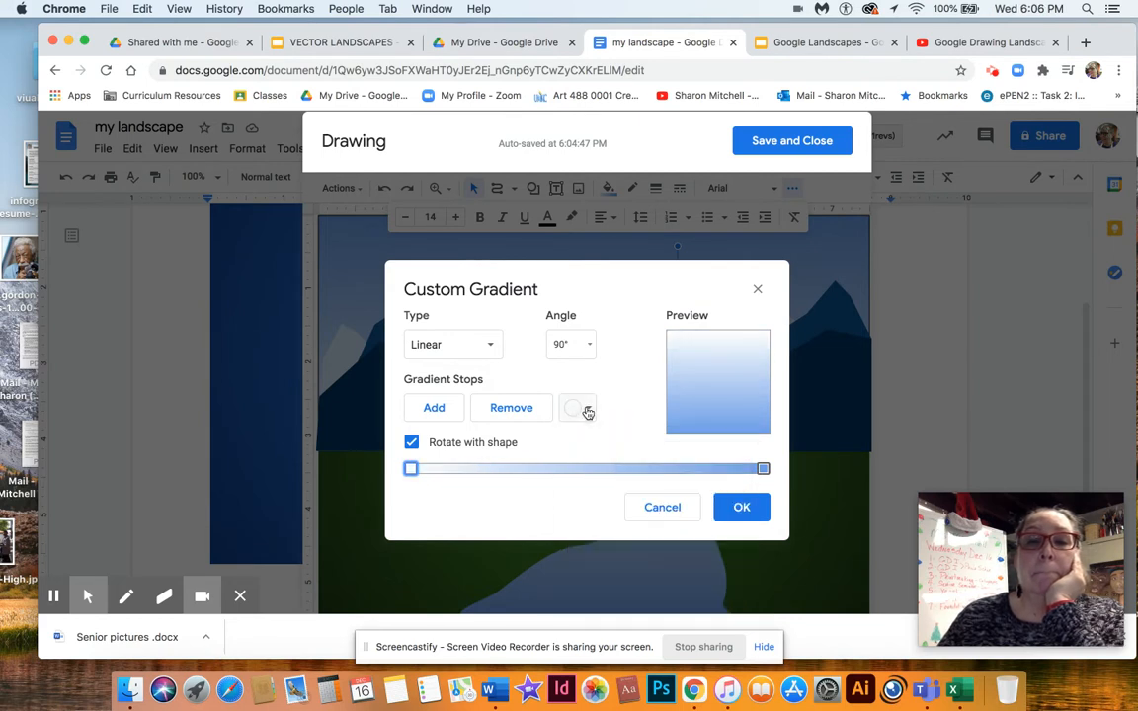
click(587, 409)
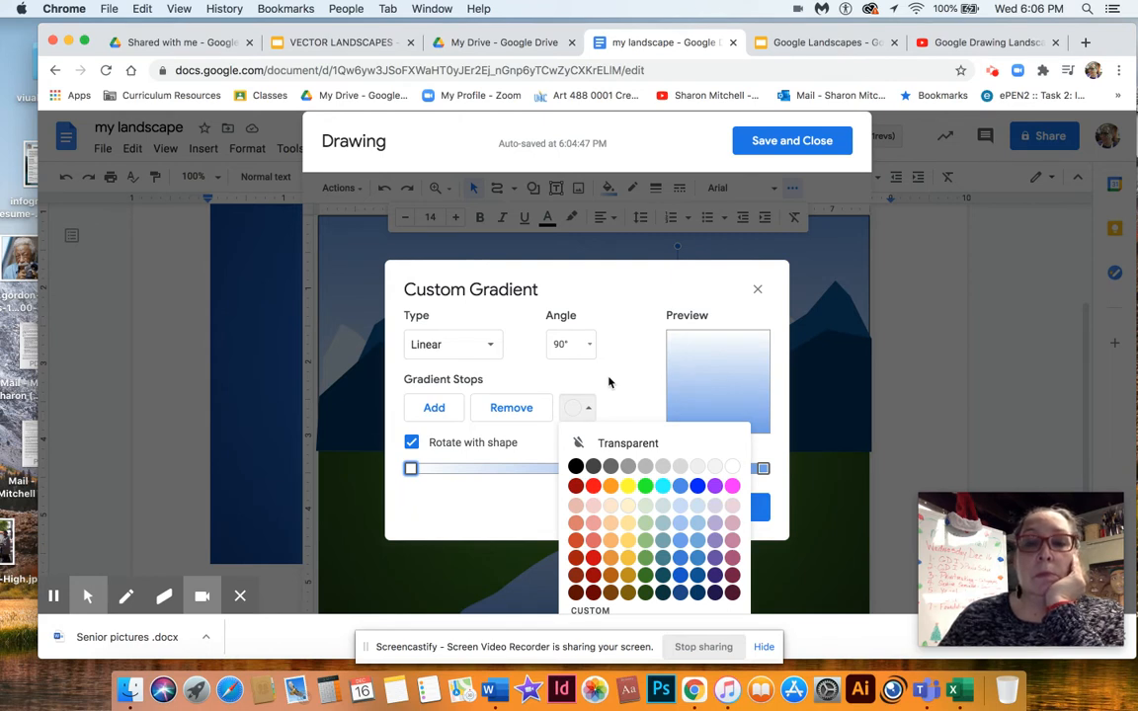
click(578, 445)
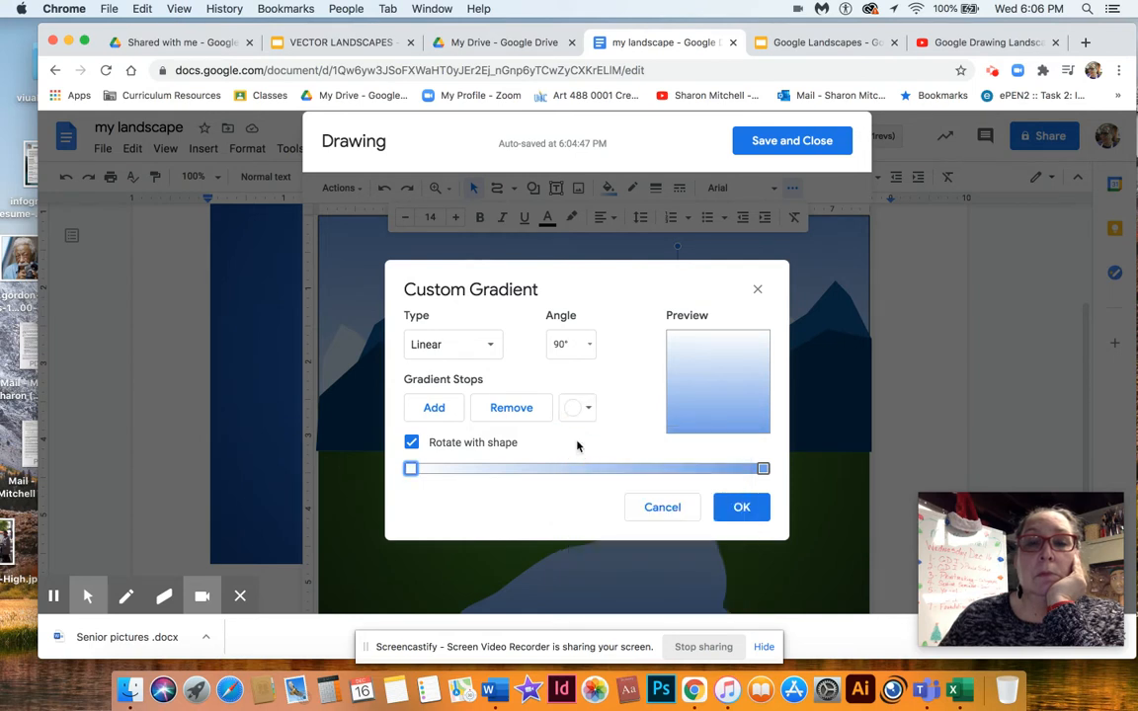
click(411, 469)
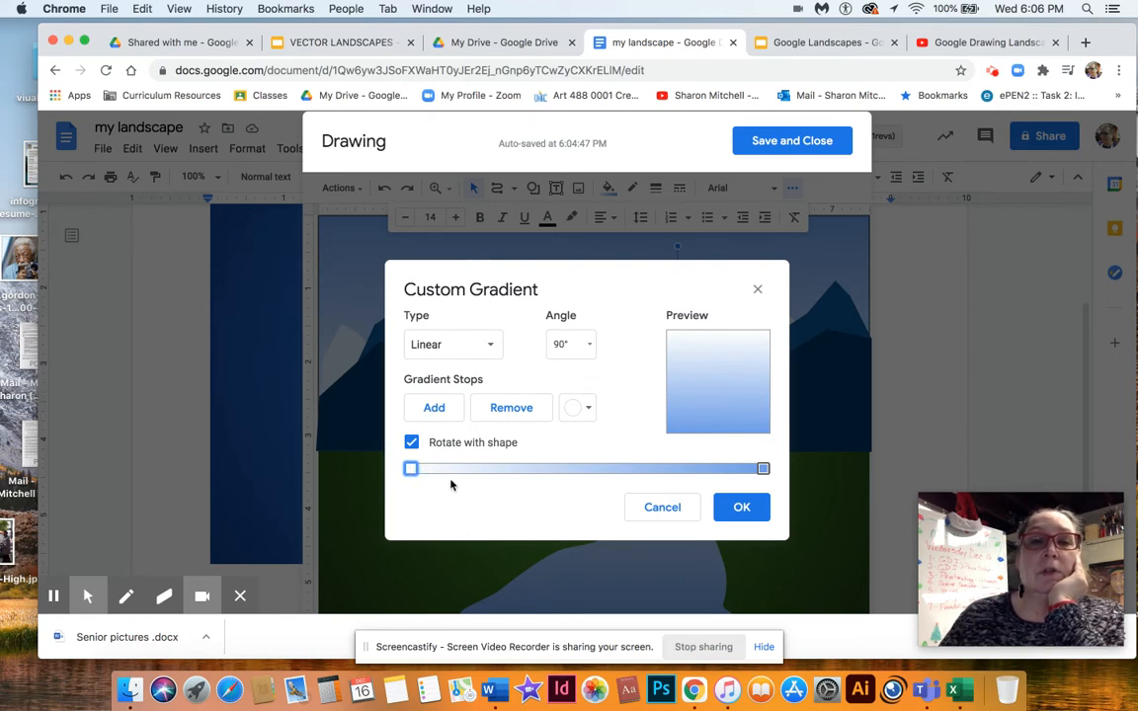
click(492, 344)
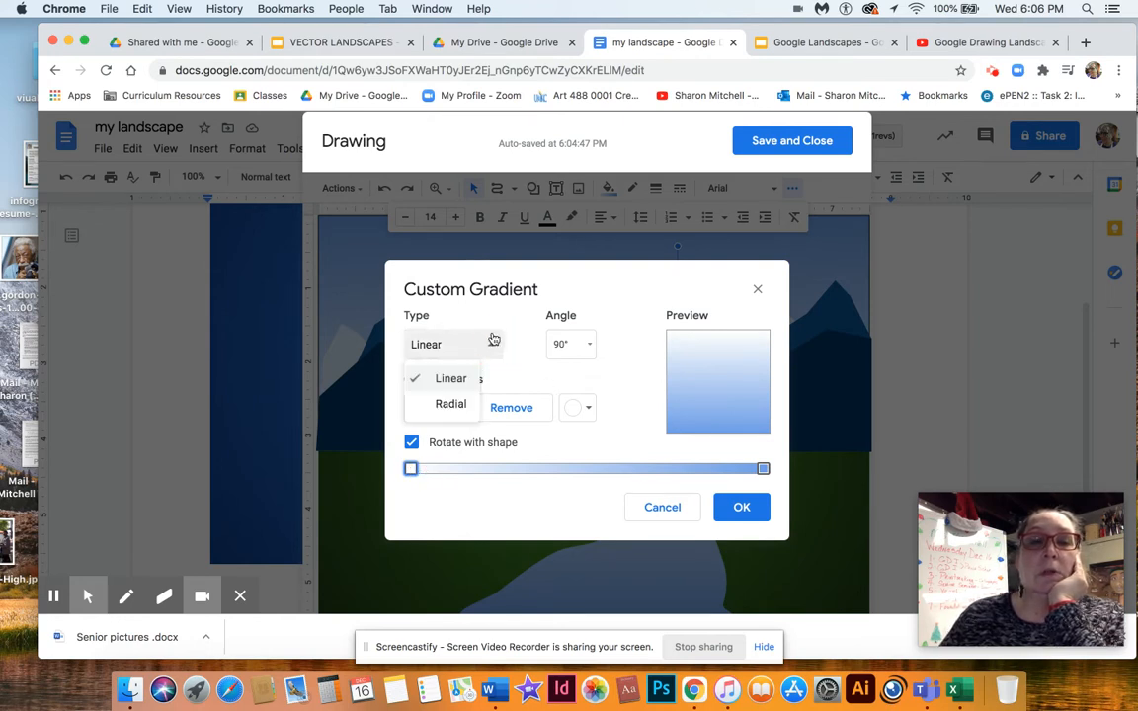
click(500, 318)
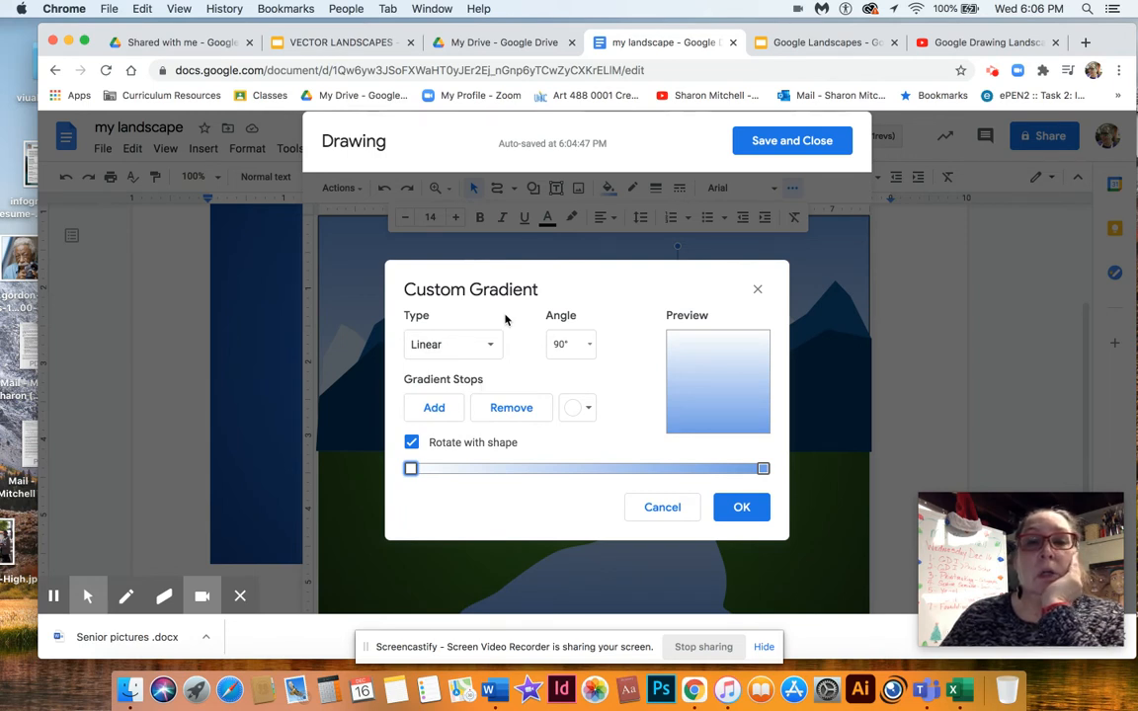
click(582, 408)
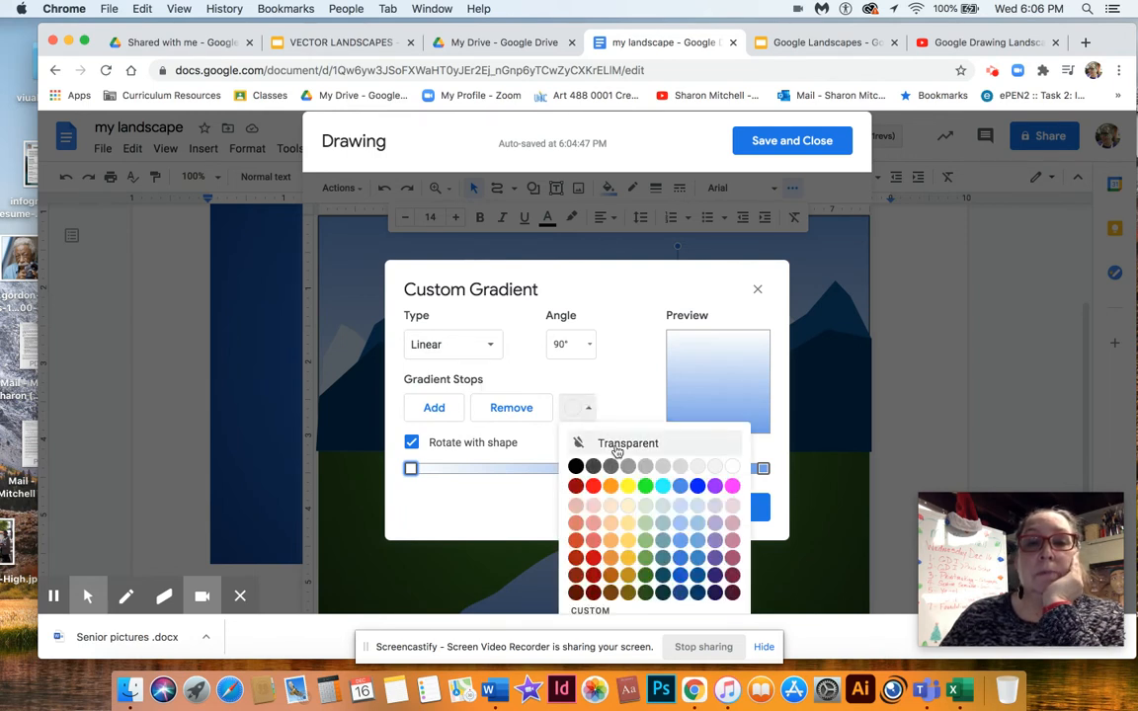
click(616, 444)
click(741, 507)
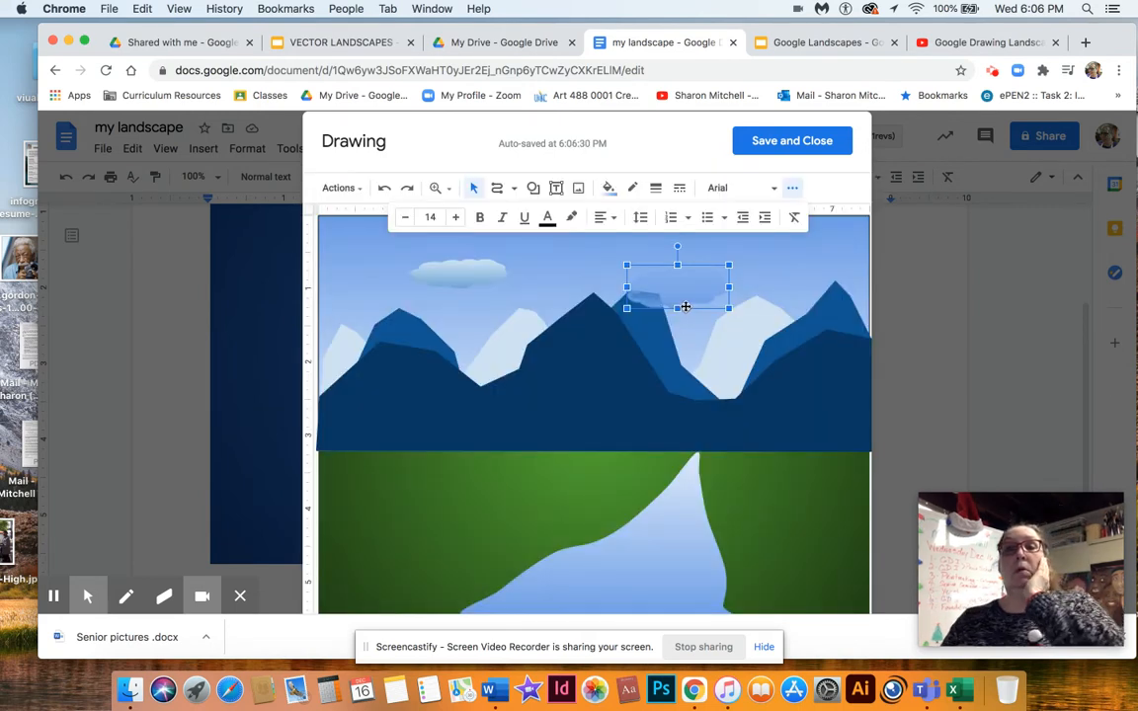
- Reapply the transparent first stop in the right cloud's custom gradient
click(774, 270)
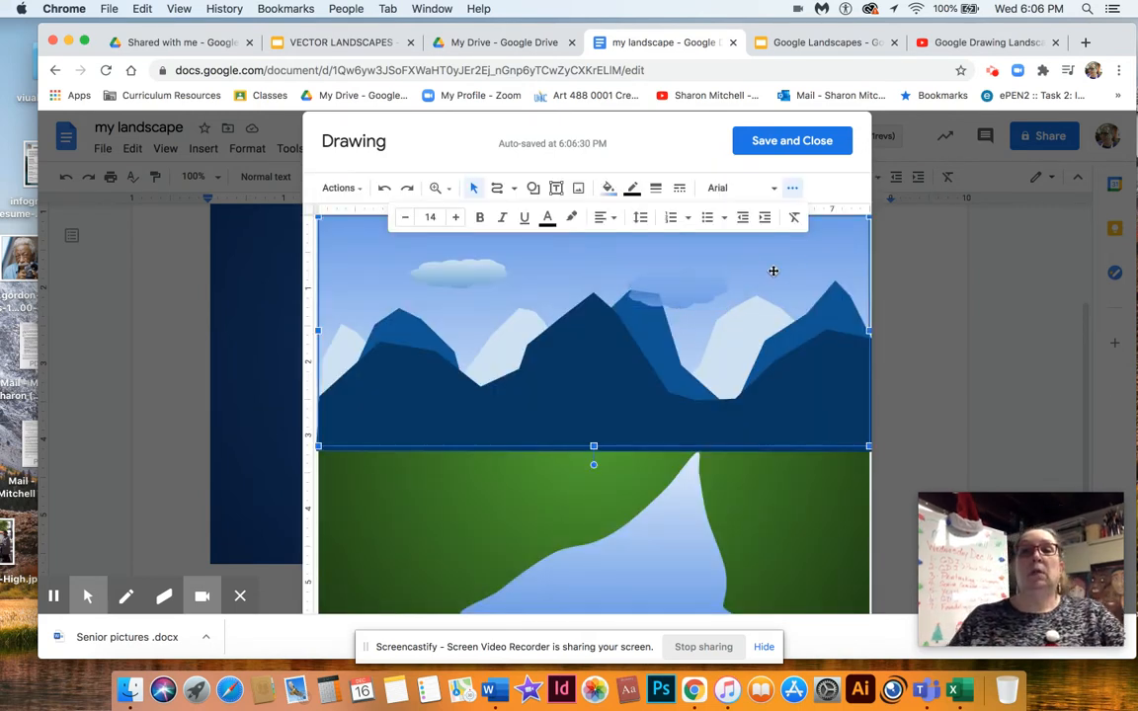
click(679, 290)
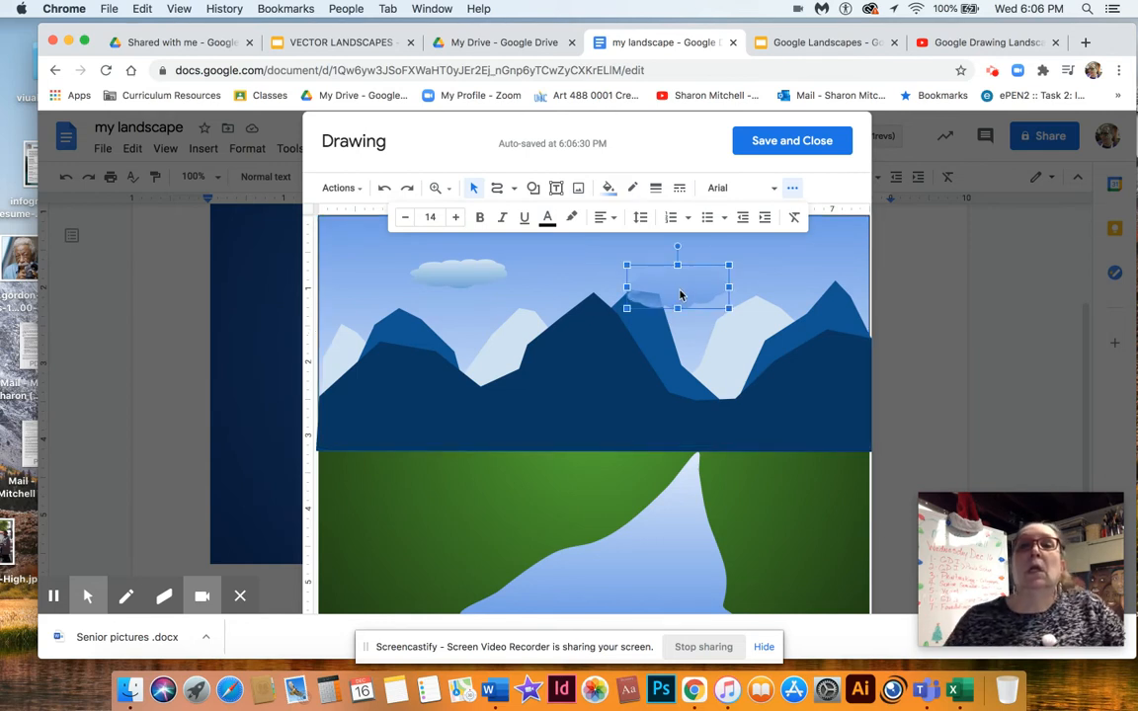
click(608, 189)
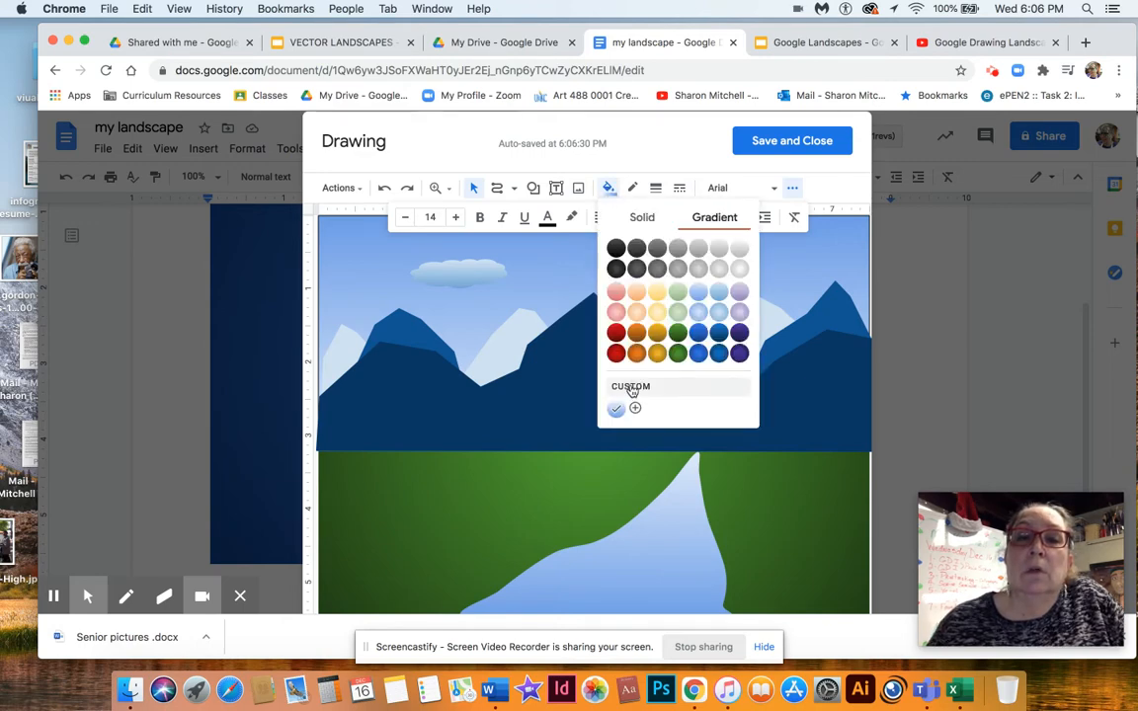
click(631, 387)
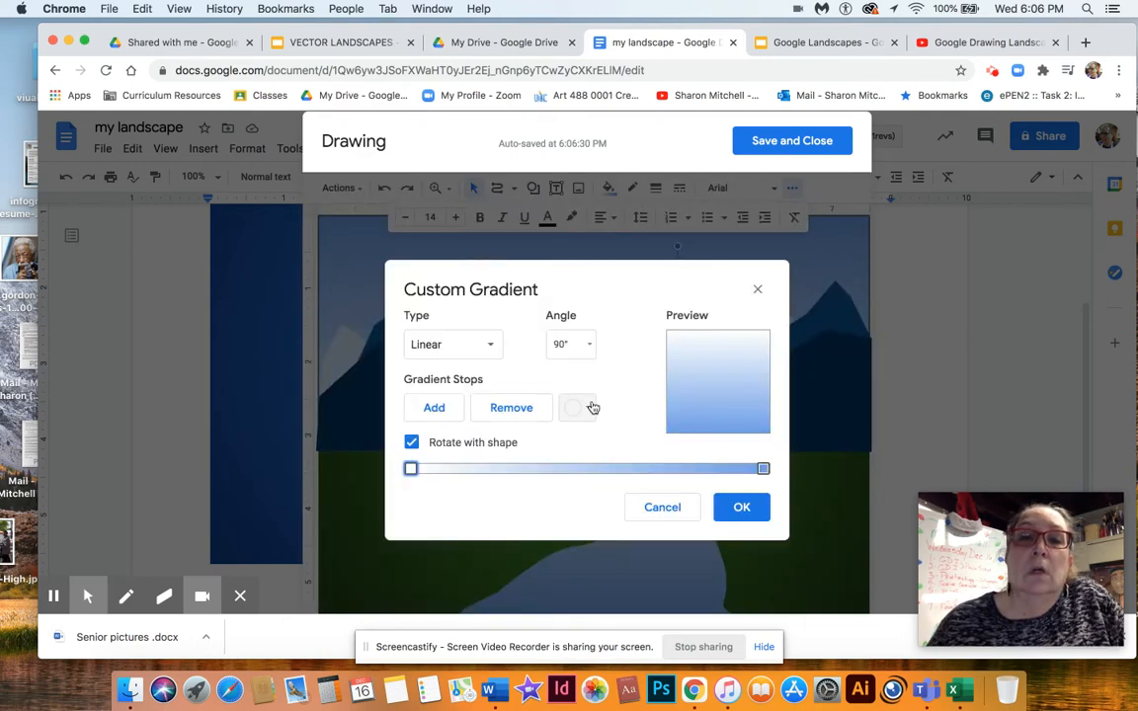
click(588, 407)
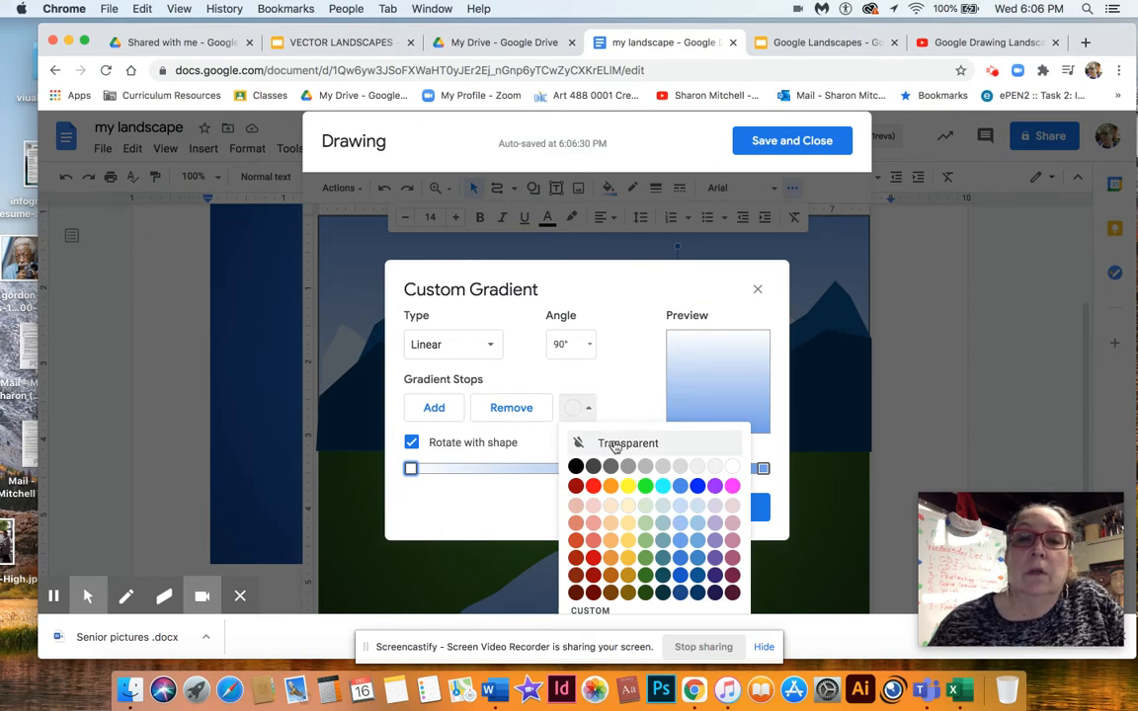
click(614, 444)
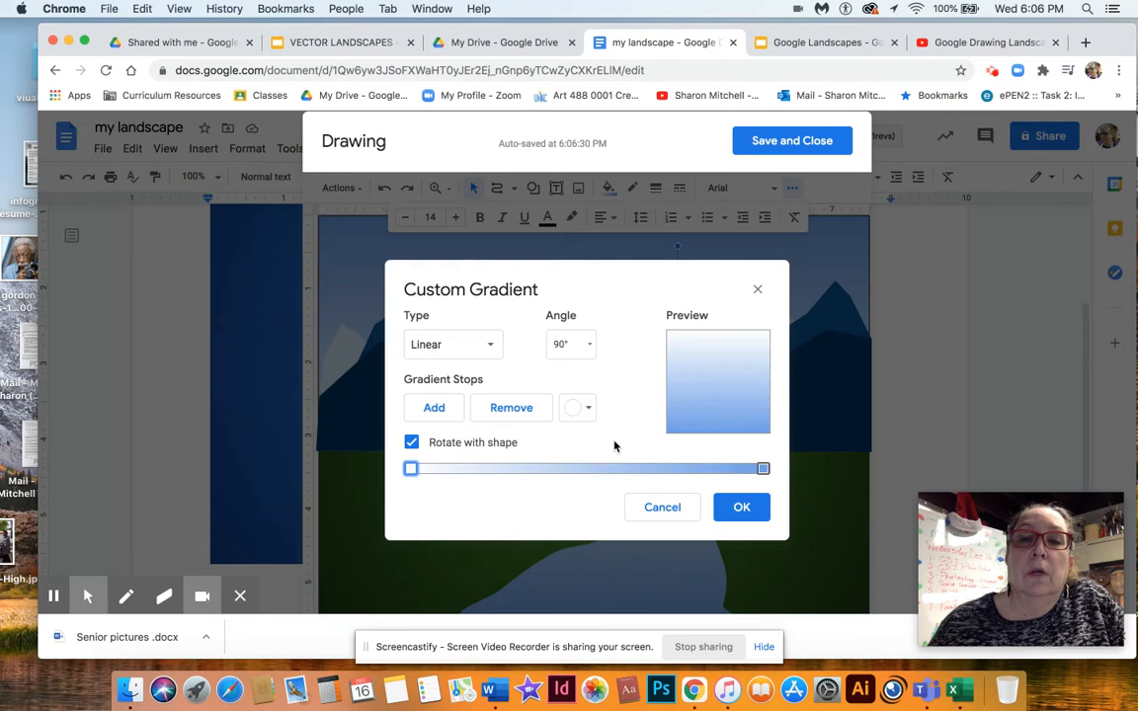
click(740, 507)
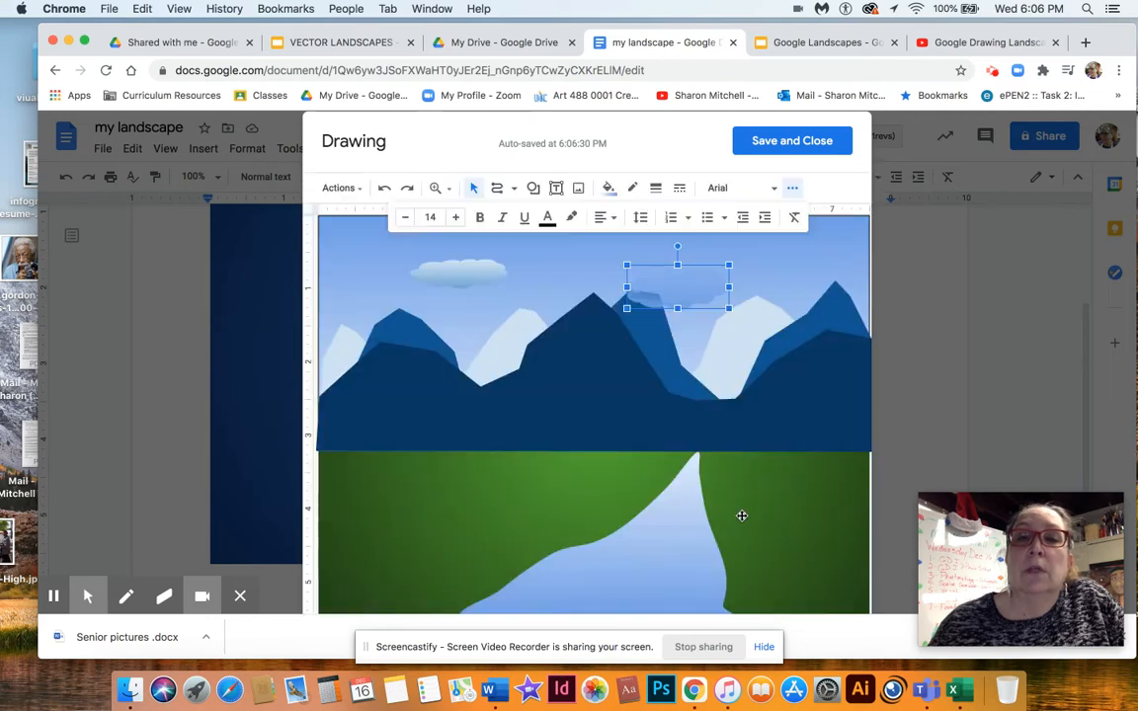
click(777, 309)
- Give the left cloud a custom linear gradient with a transparent first stop, and shift the cloud about 0.4 inches to the left
click(477, 266)
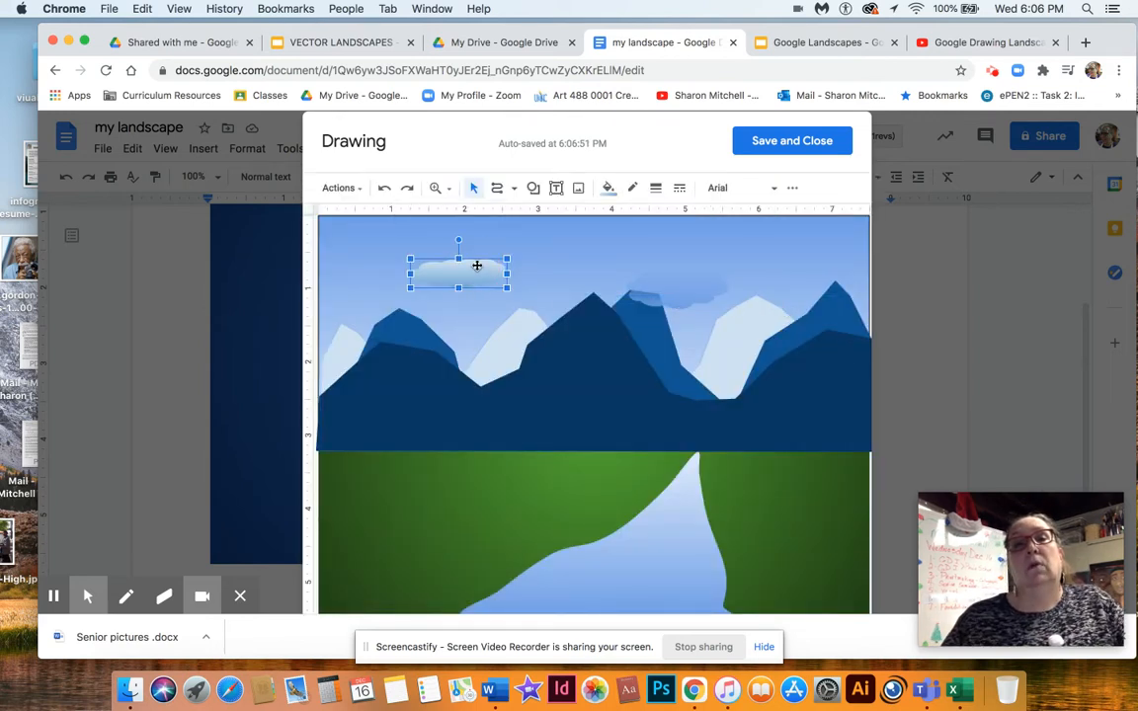
click(608, 187)
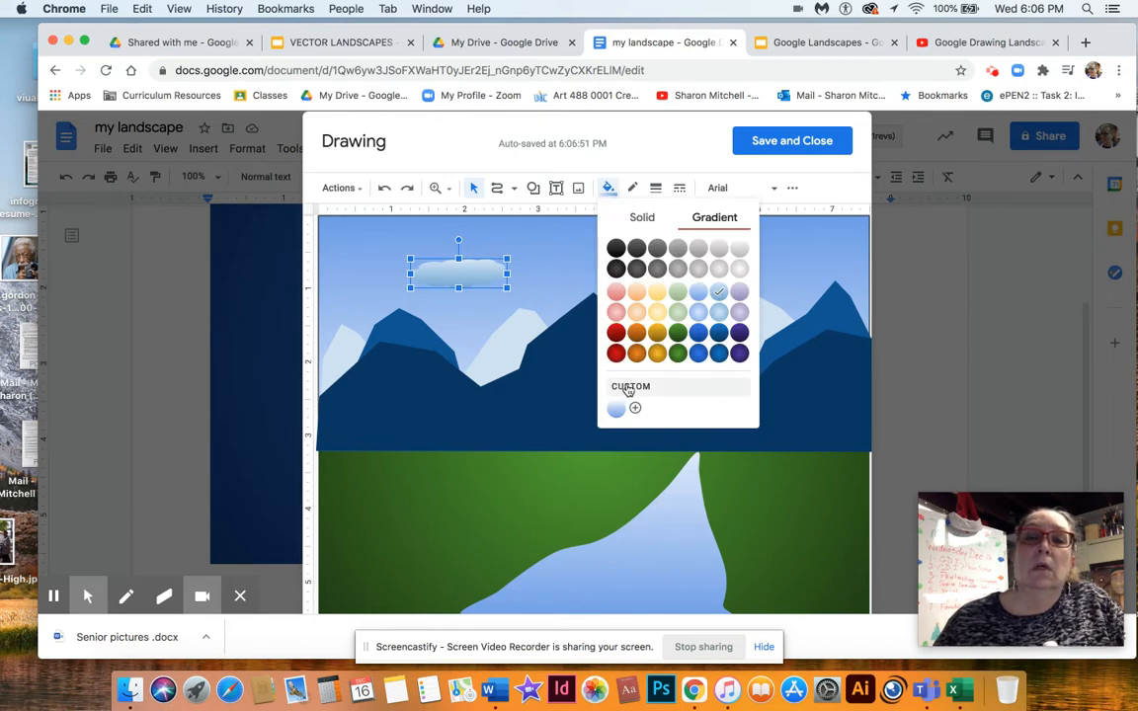
click(626, 388)
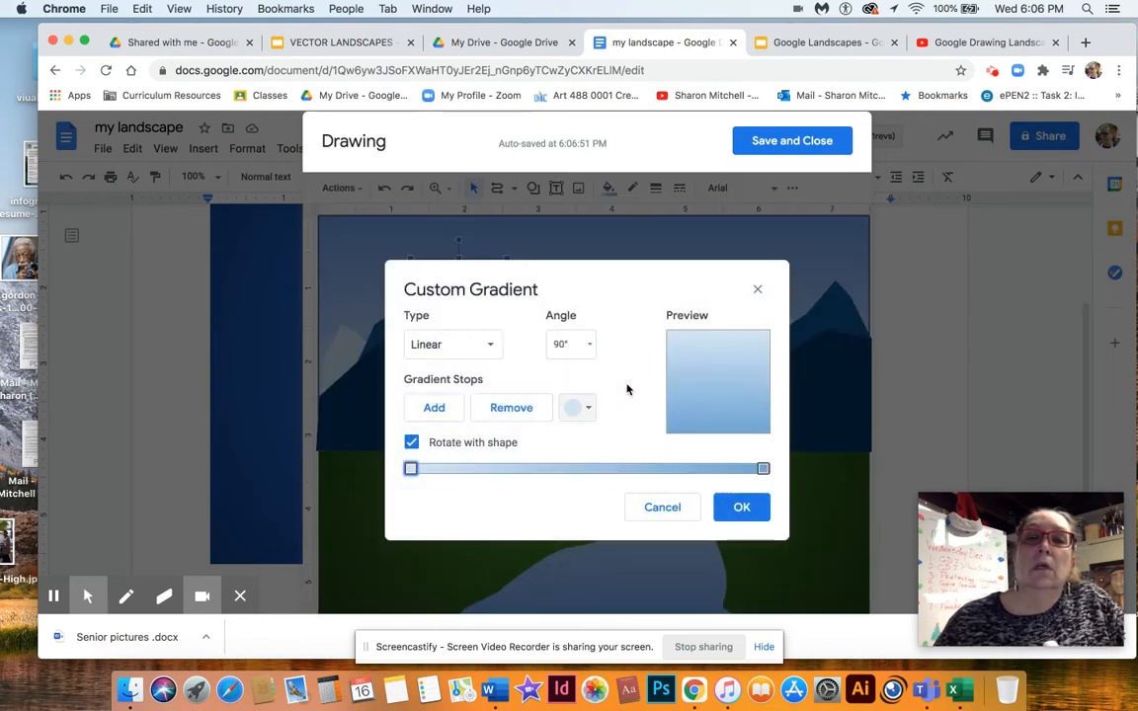
click(583, 407)
click(605, 443)
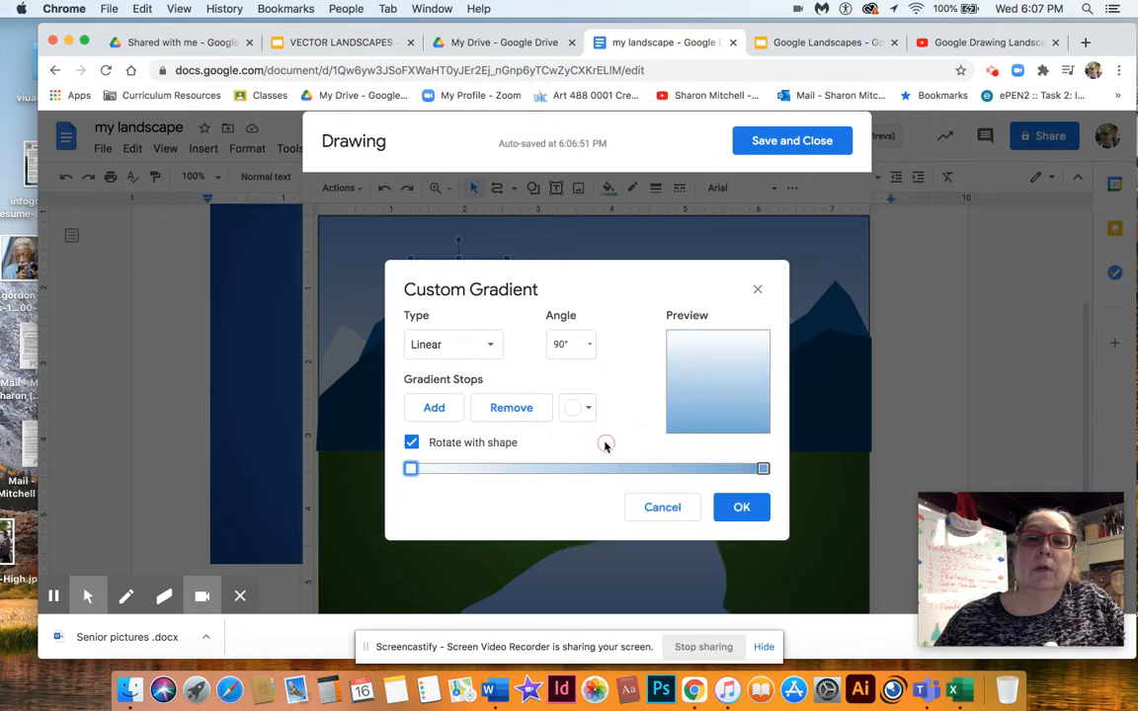
click(749, 508)
click(608, 410)
click(470, 334)
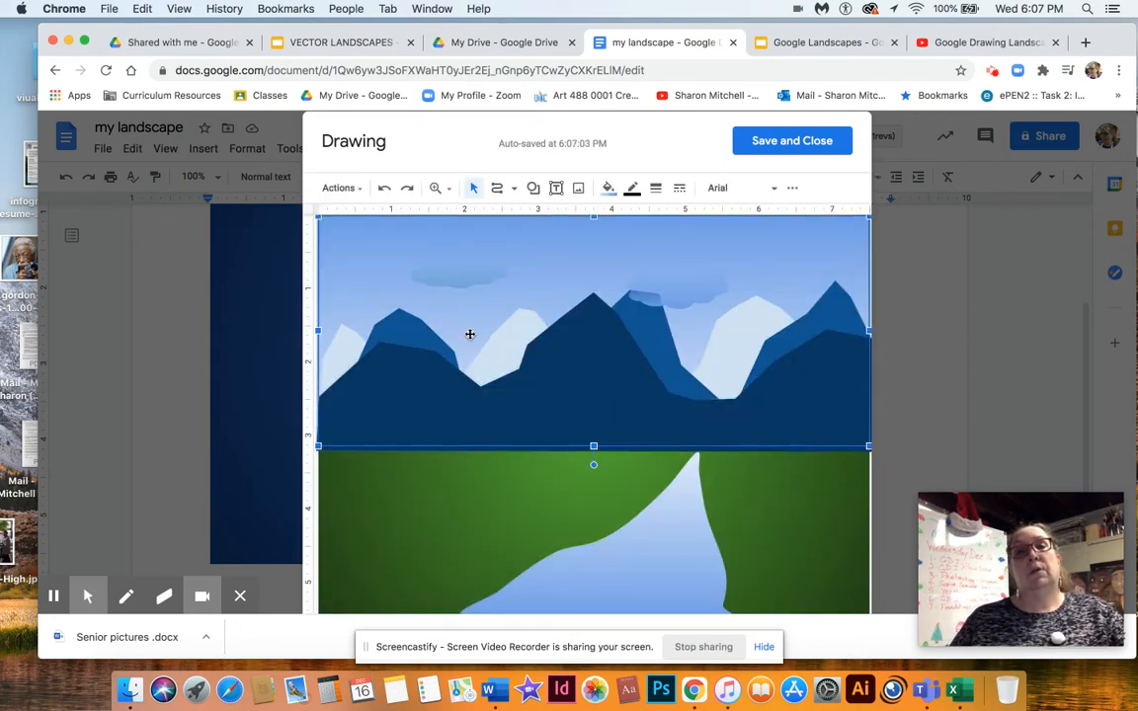
drag(474, 271, 442, 273)
click(565, 245)
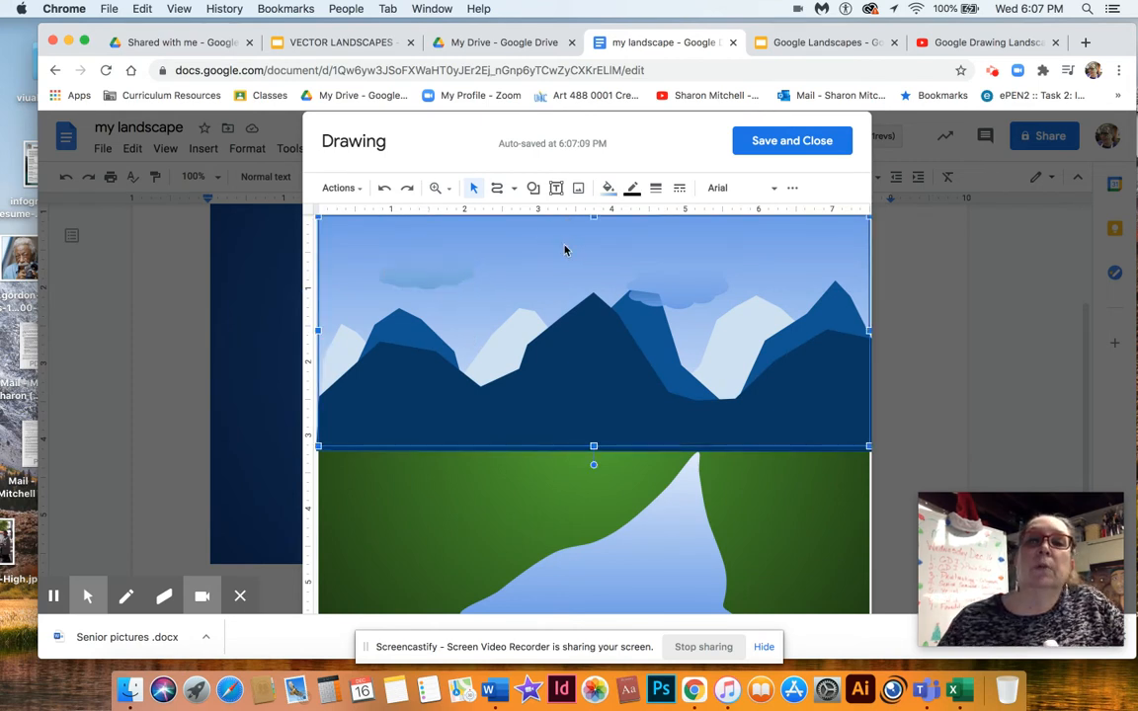
- Draw a third cloud shape about 1.3 by 0.5 inches over the left slope of the central peak
click(533, 188)
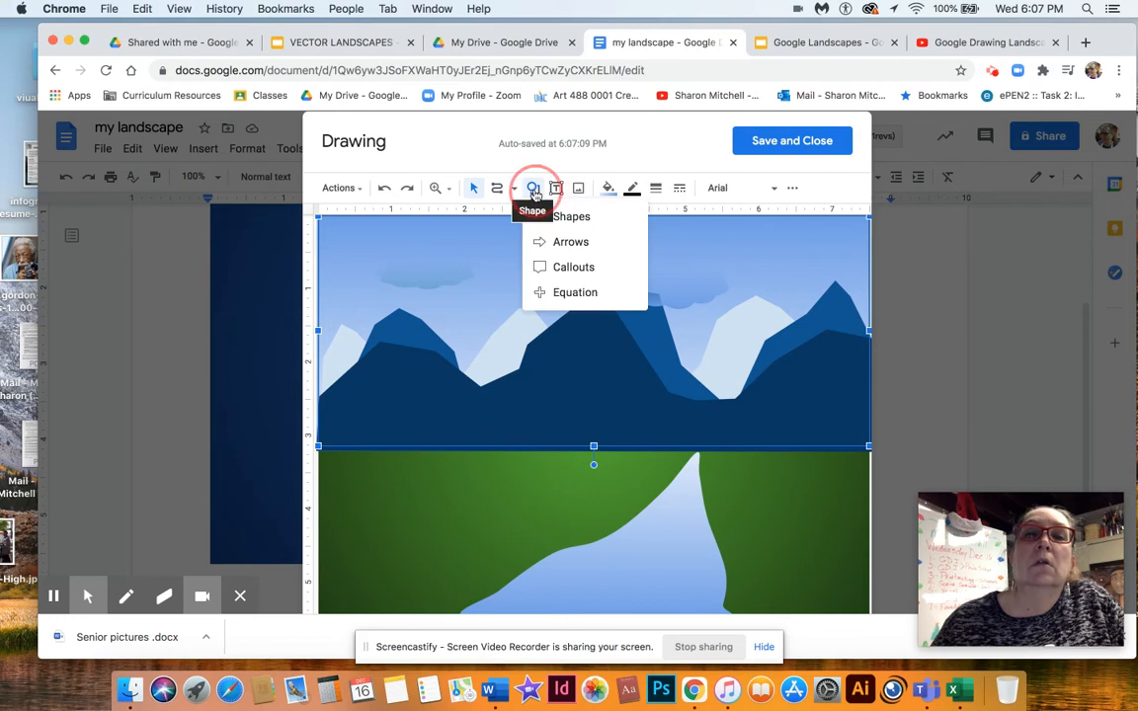
mouse_move(550, 216)
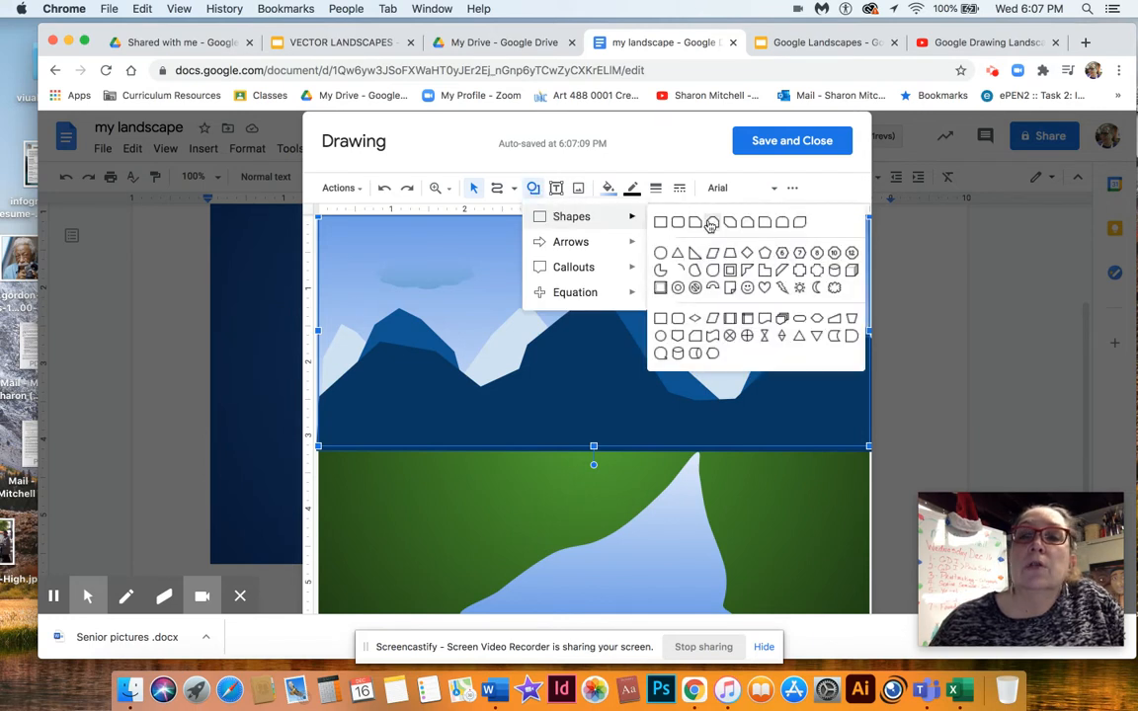
click(835, 286)
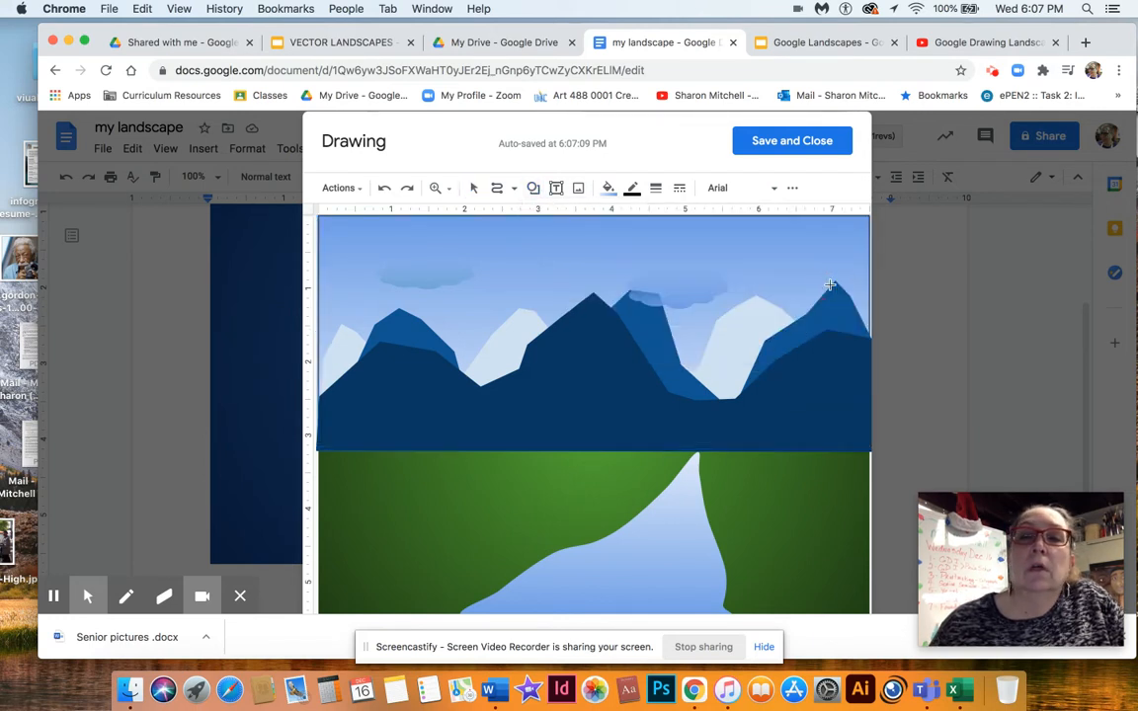
mouse_move(516, 285)
mouse_down()
mouse_move(528, 310)
mouse_move(612, 323)
mouse_up()
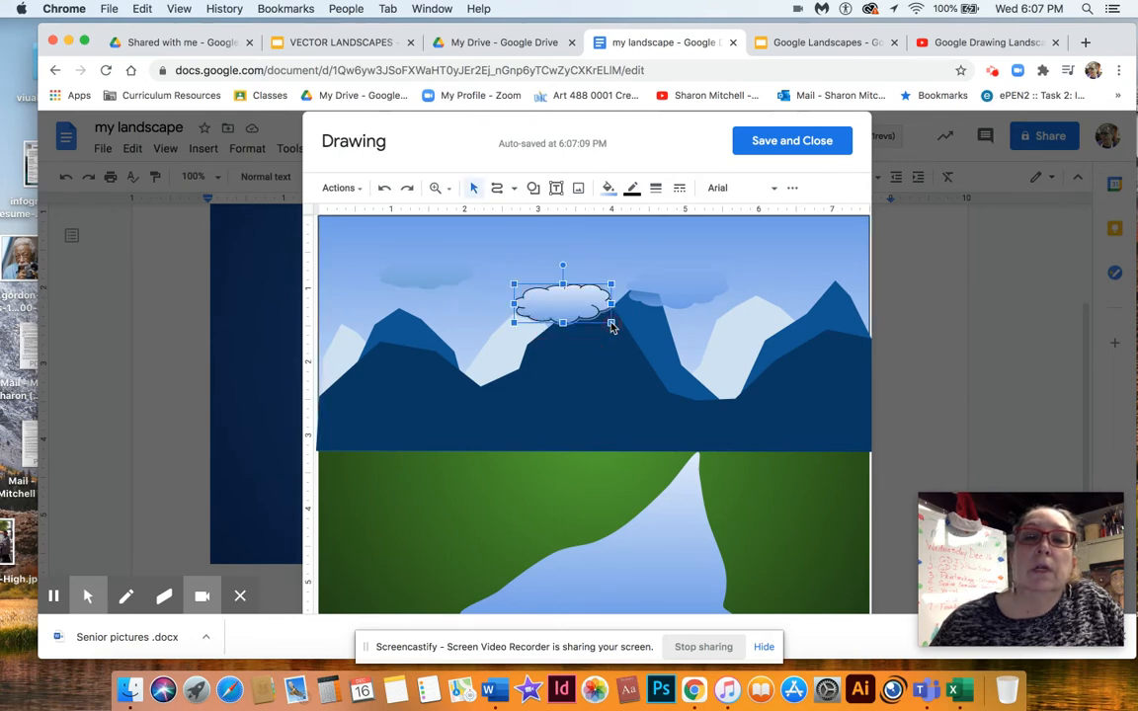
- Make the third cloud's outline transparent and send the cloud backward four levels, behind the dark central peak
click(632, 188)
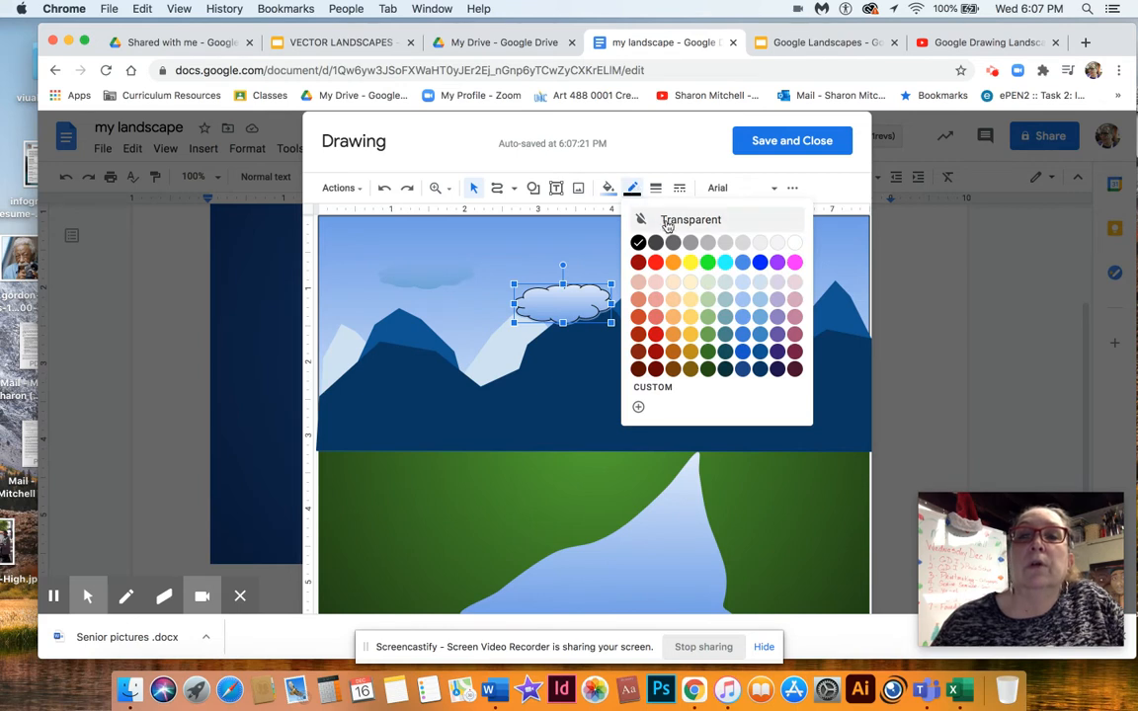
click(676, 222)
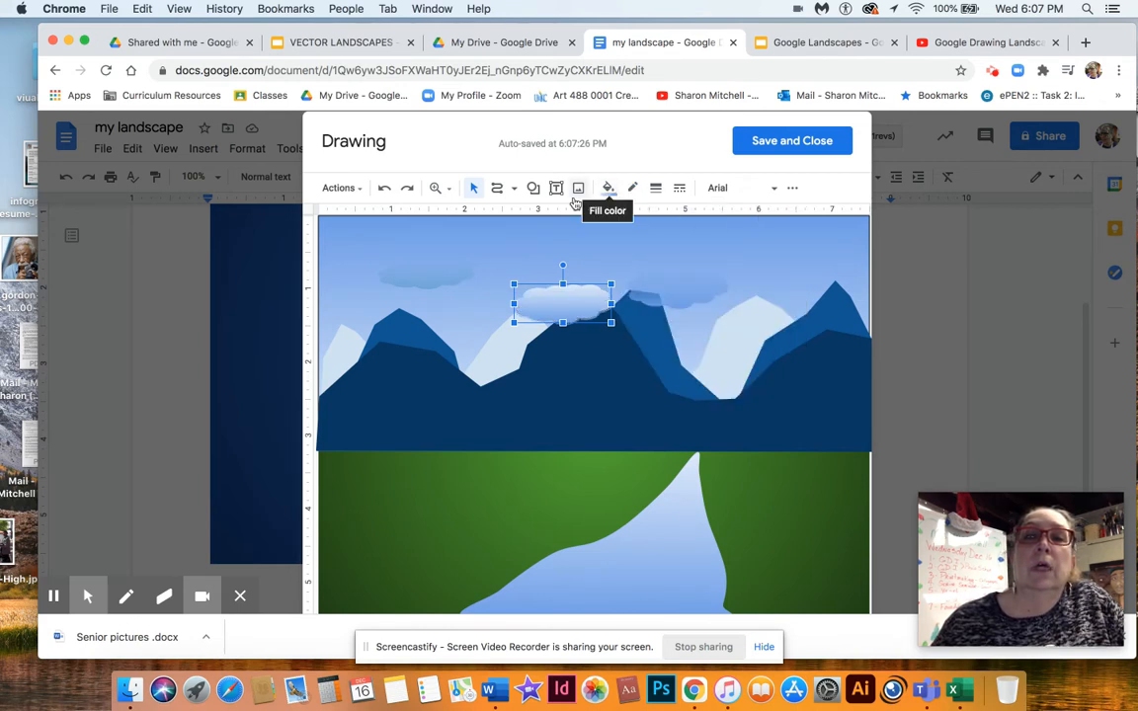
click(361, 190)
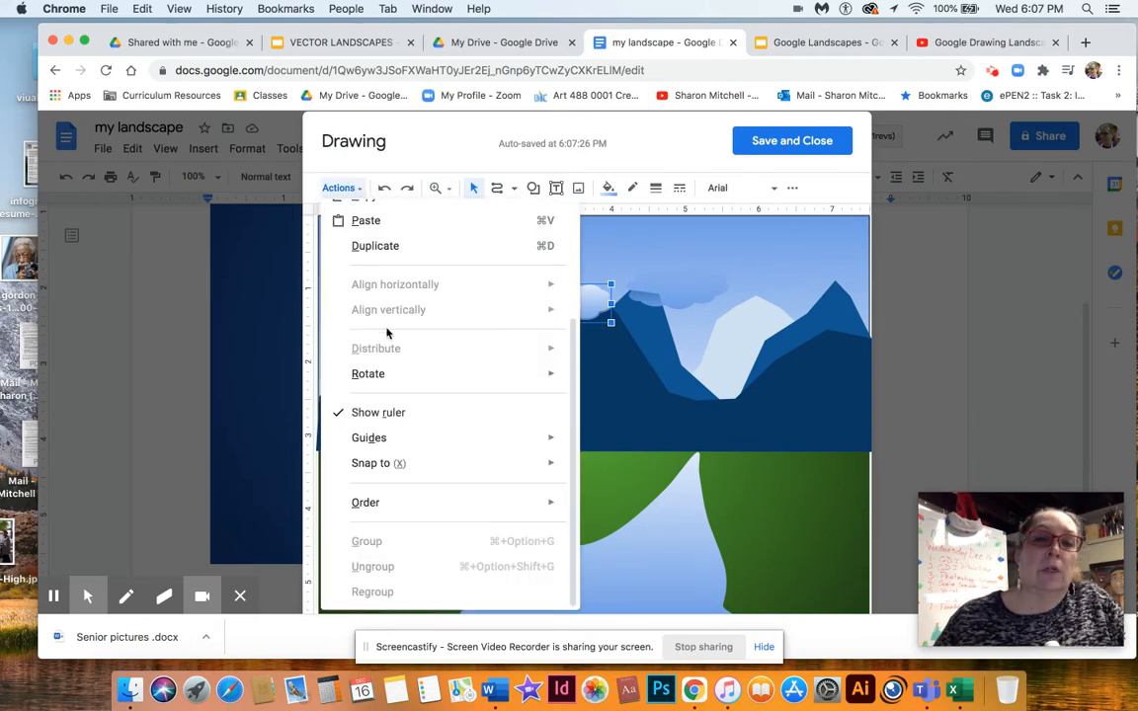
mouse_move(400, 506)
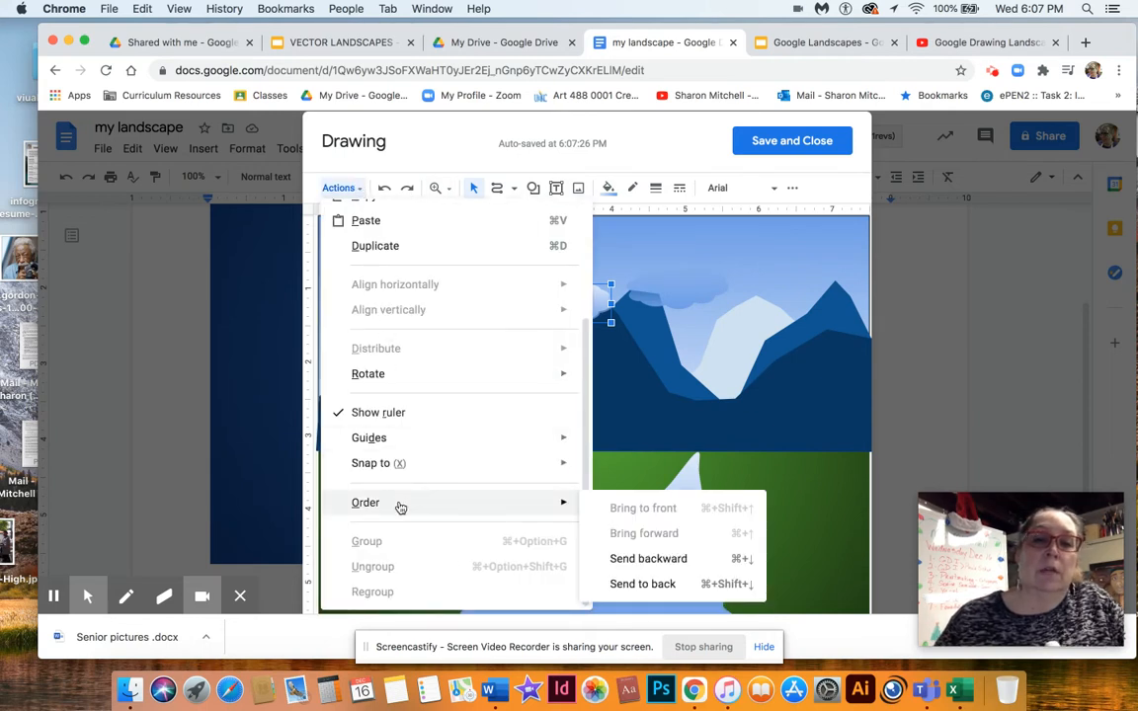
click(623, 559)
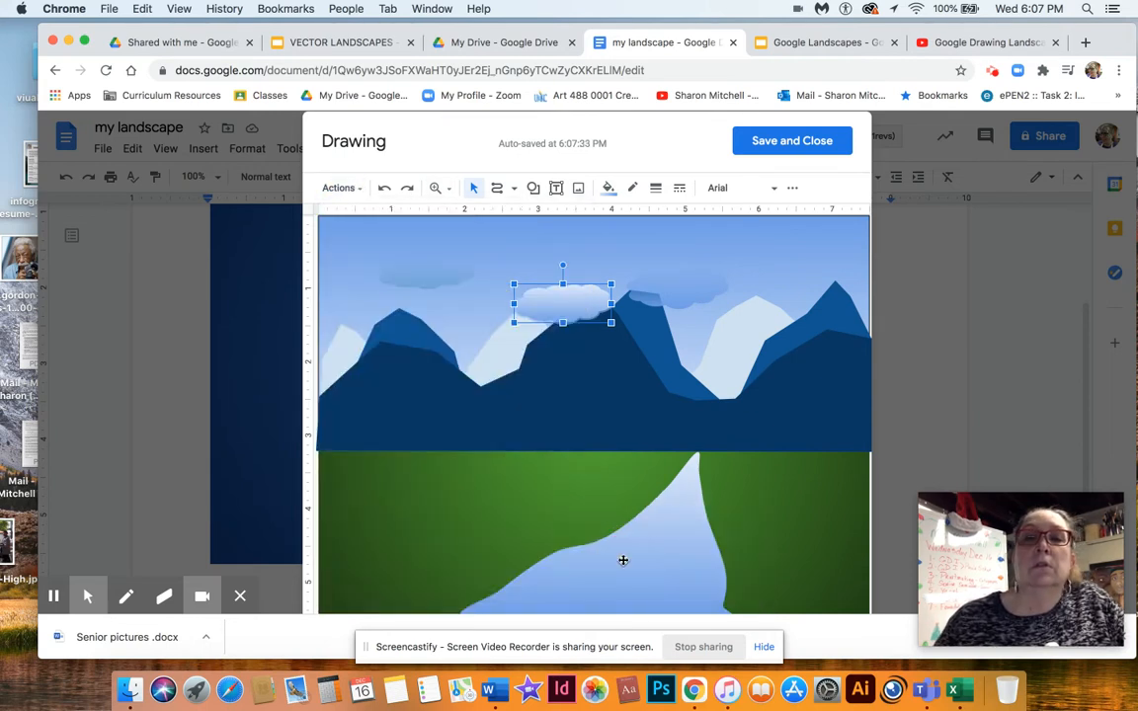
click(337, 187)
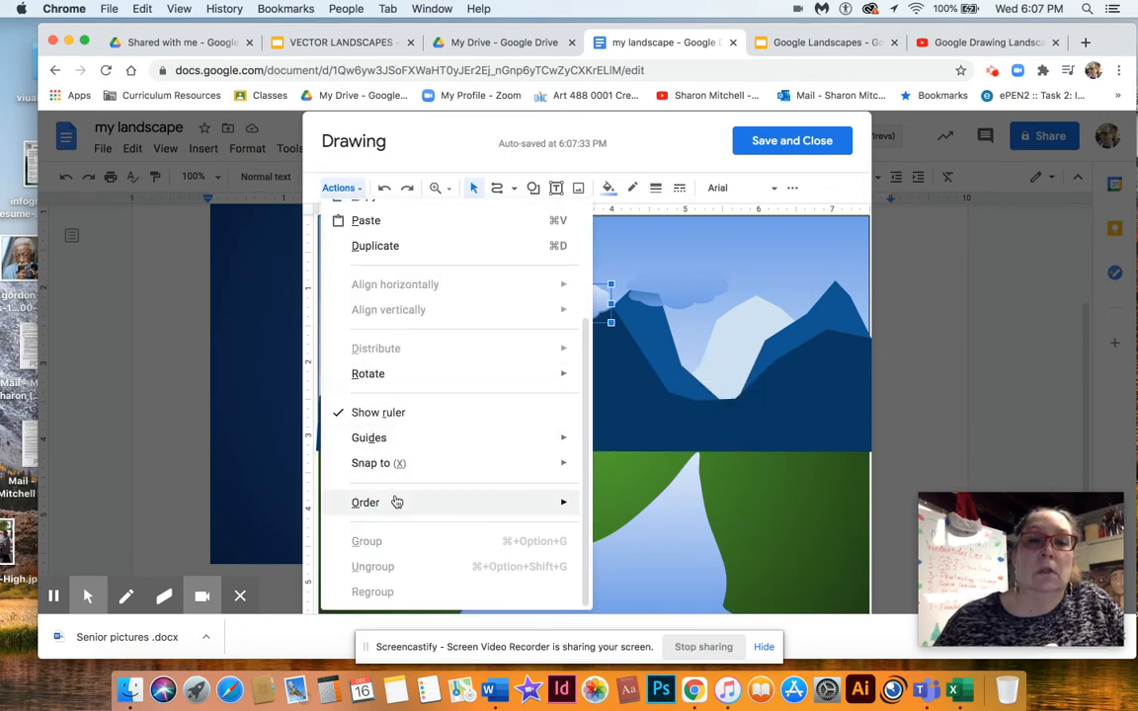
mouse_move(363, 502)
click(629, 559)
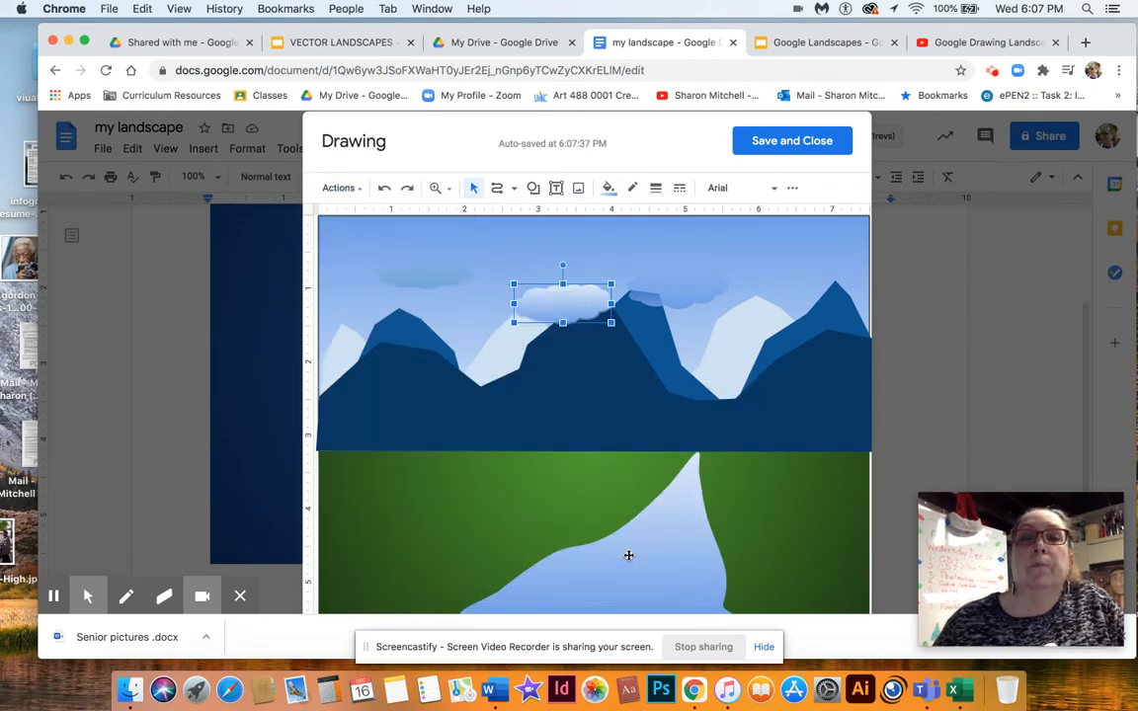
click(338, 186)
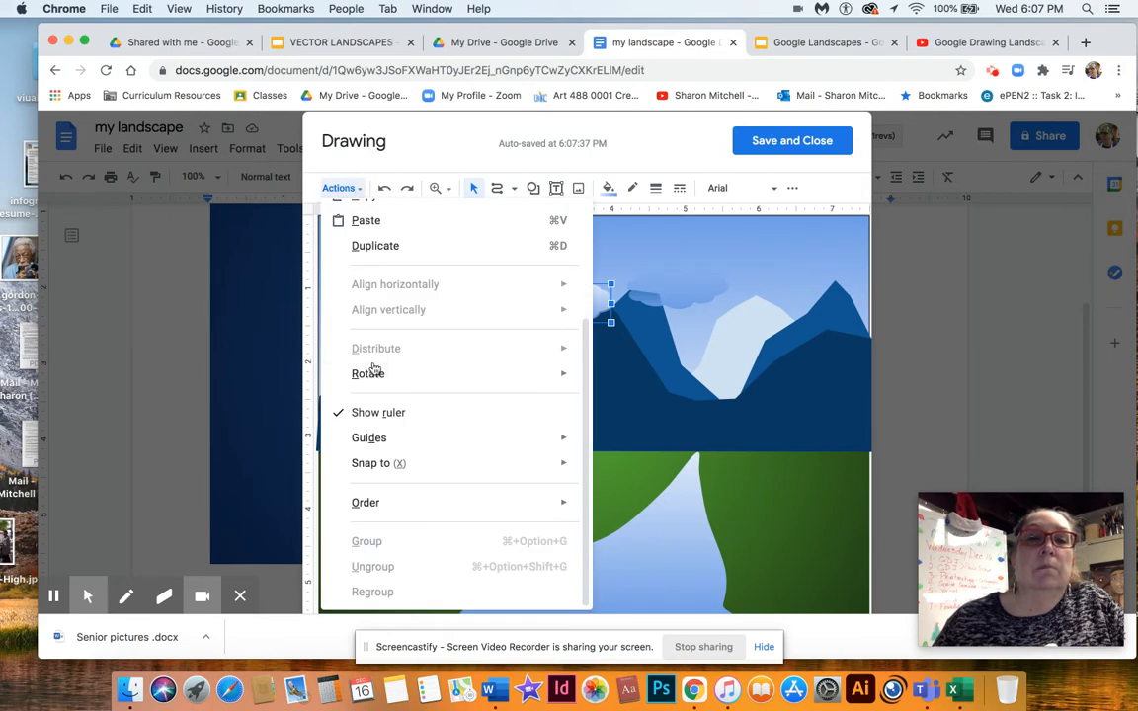
mouse_move(402, 503)
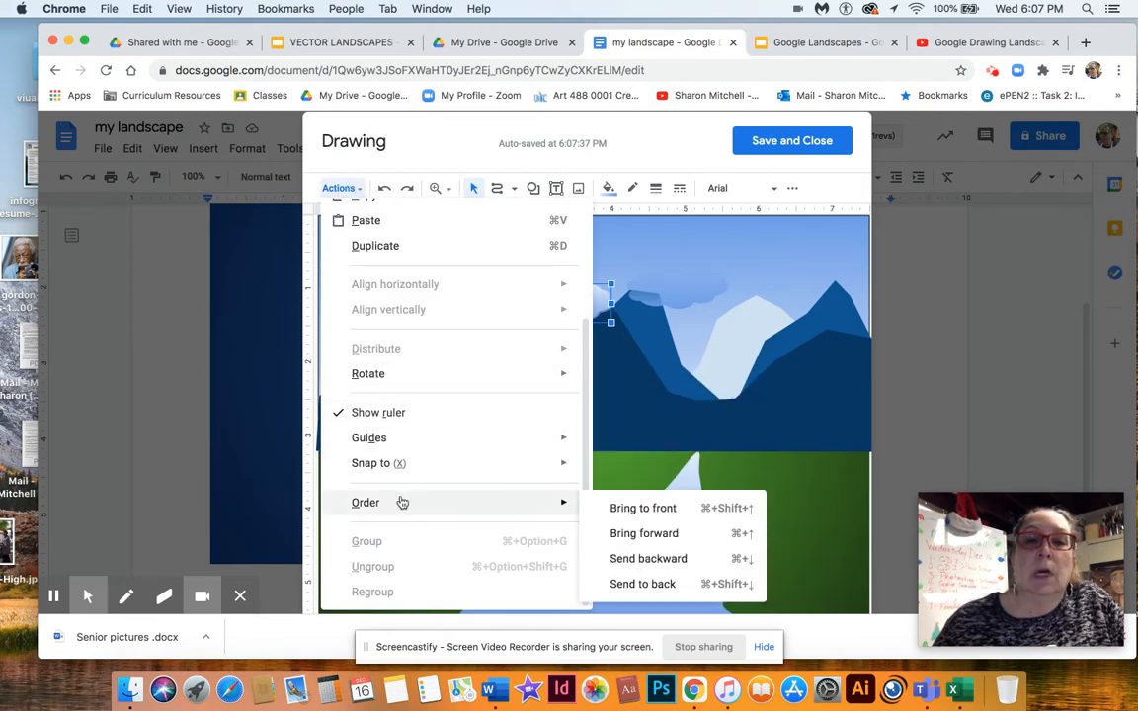
click(646, 559)
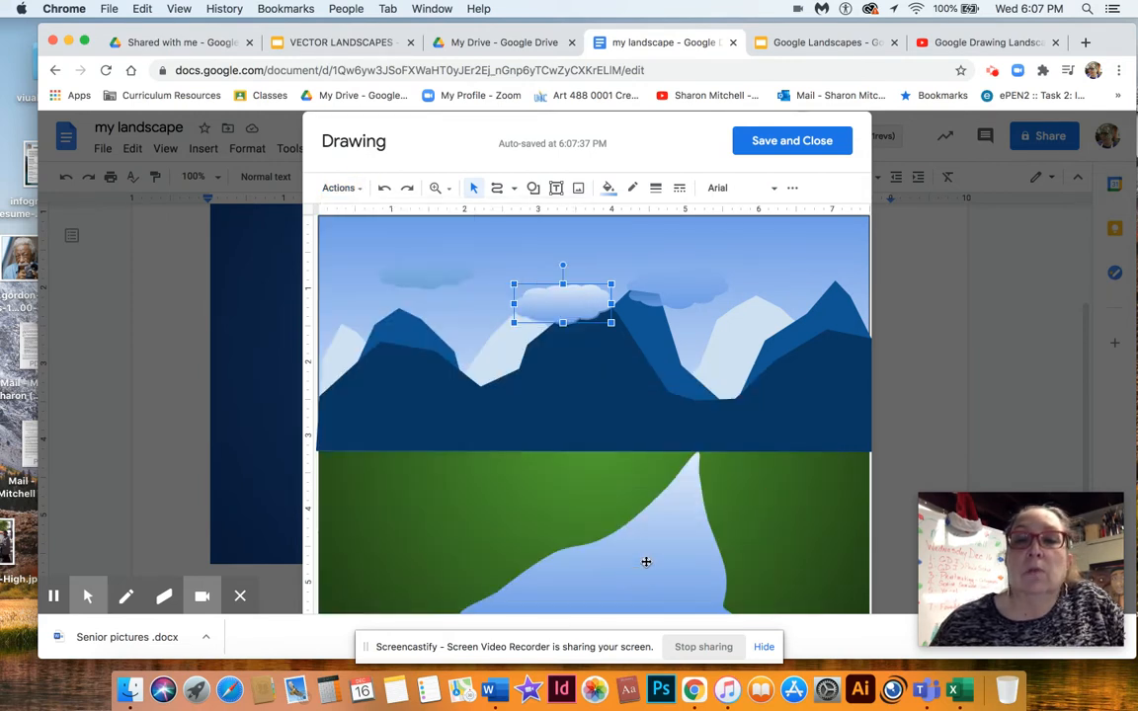
click(336, 186)
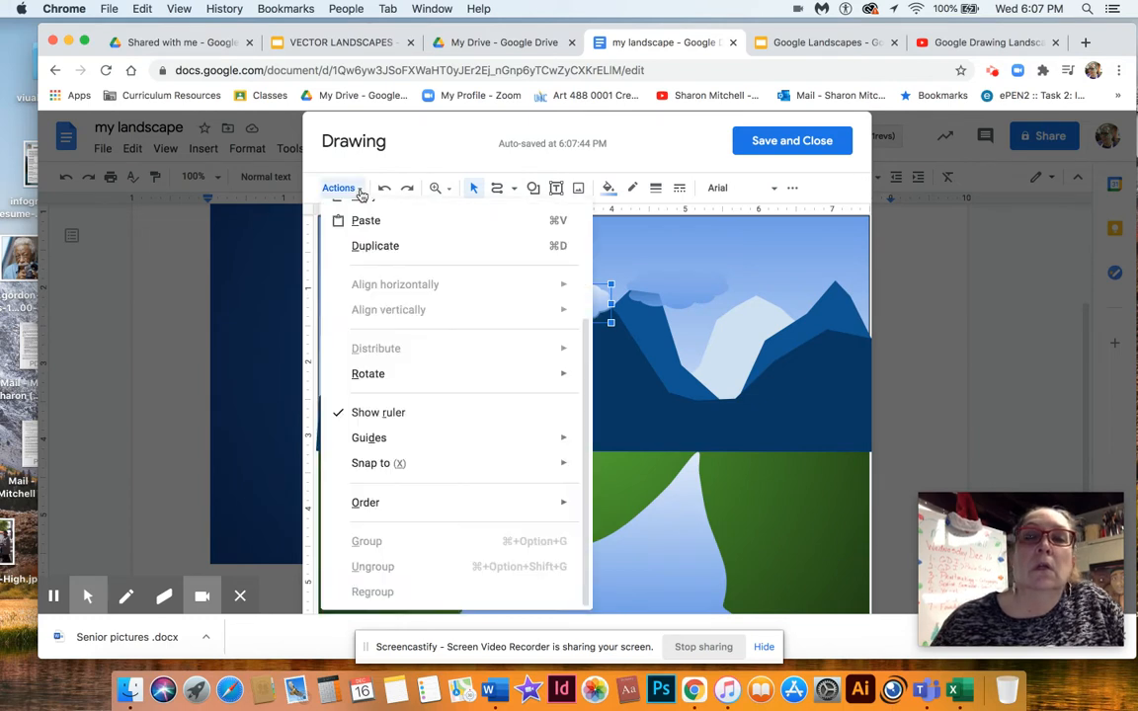
mouse_move(411, 506)
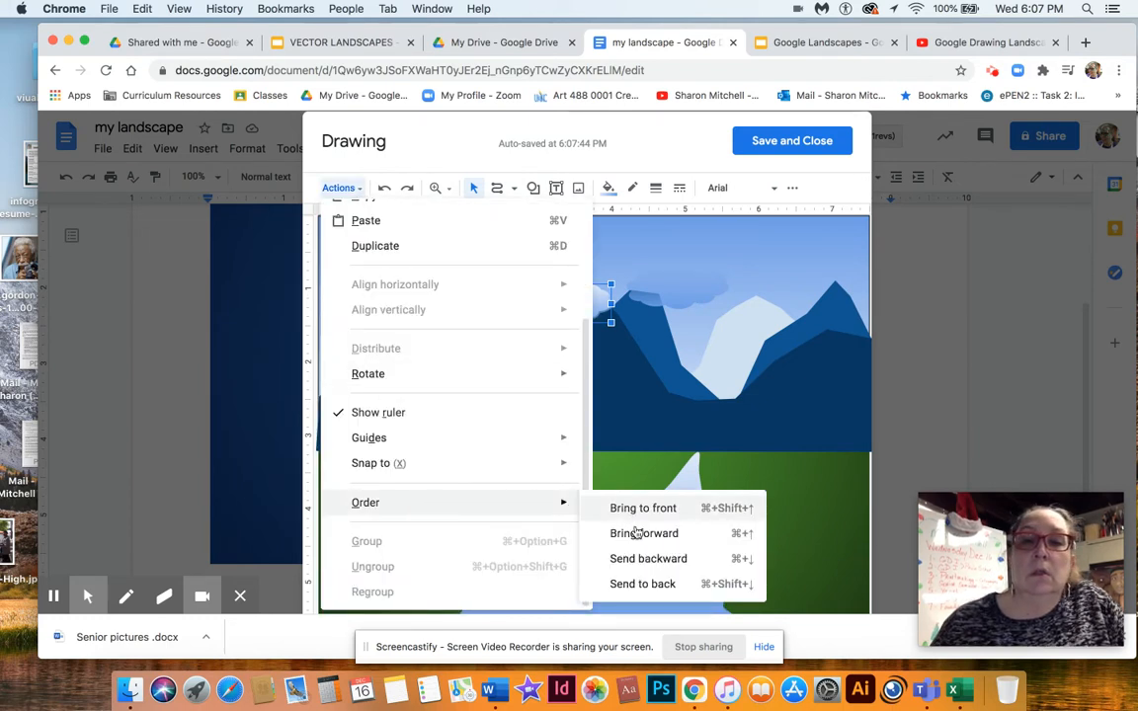
click(635, 556)
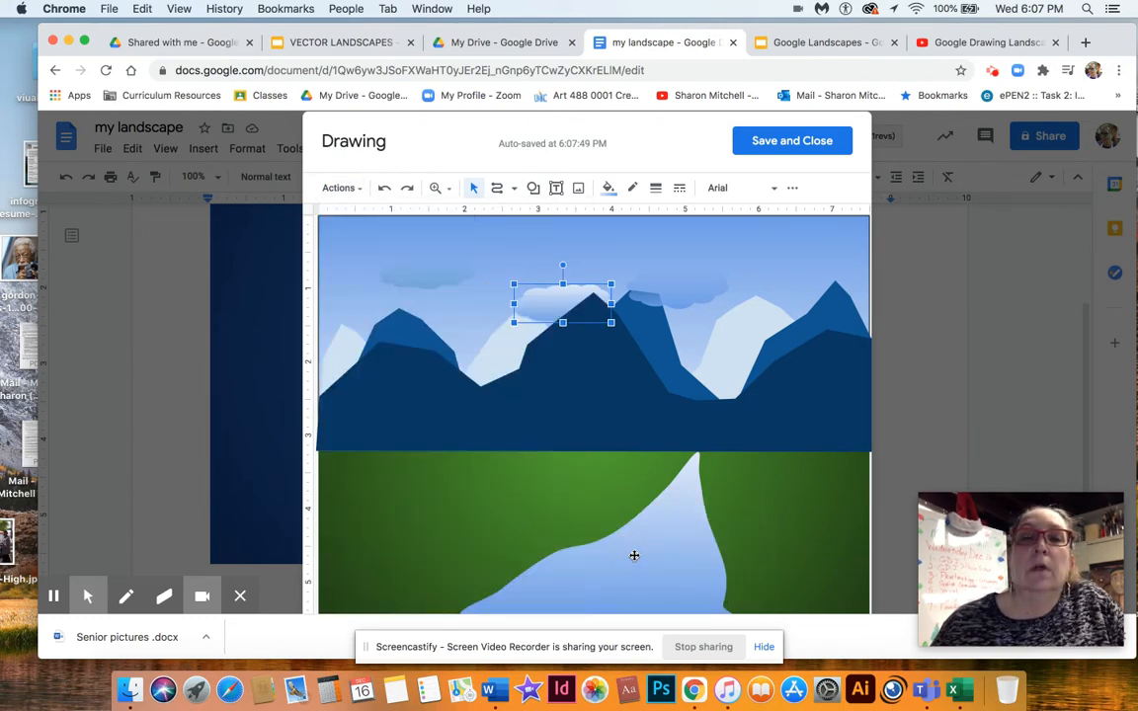
click(528, 237)
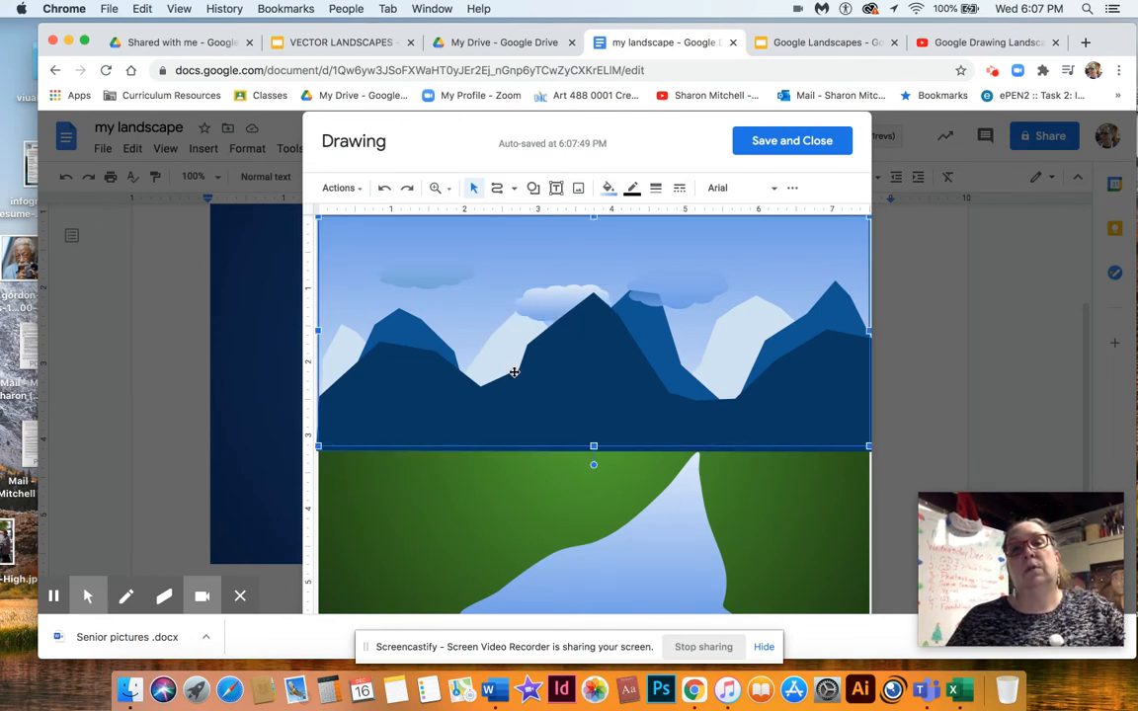
- Give the cloud behind the central peak a custom linear gradient at 90° with a transparent first stop
click(552, 302)
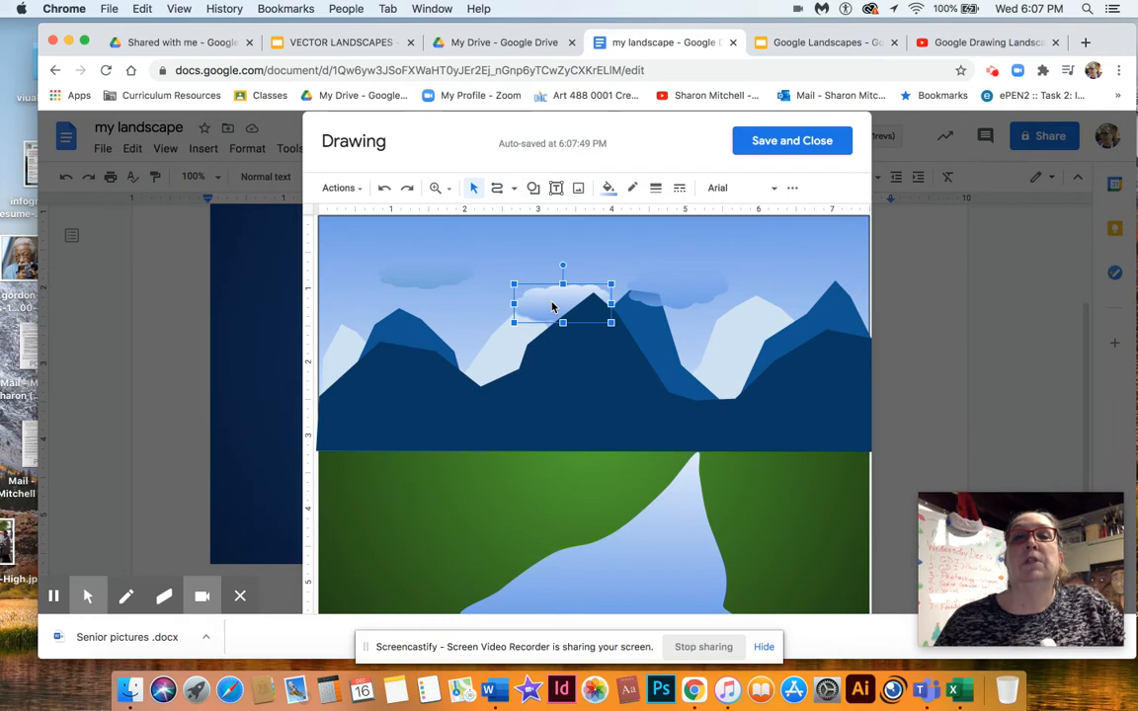
click(608, 190)
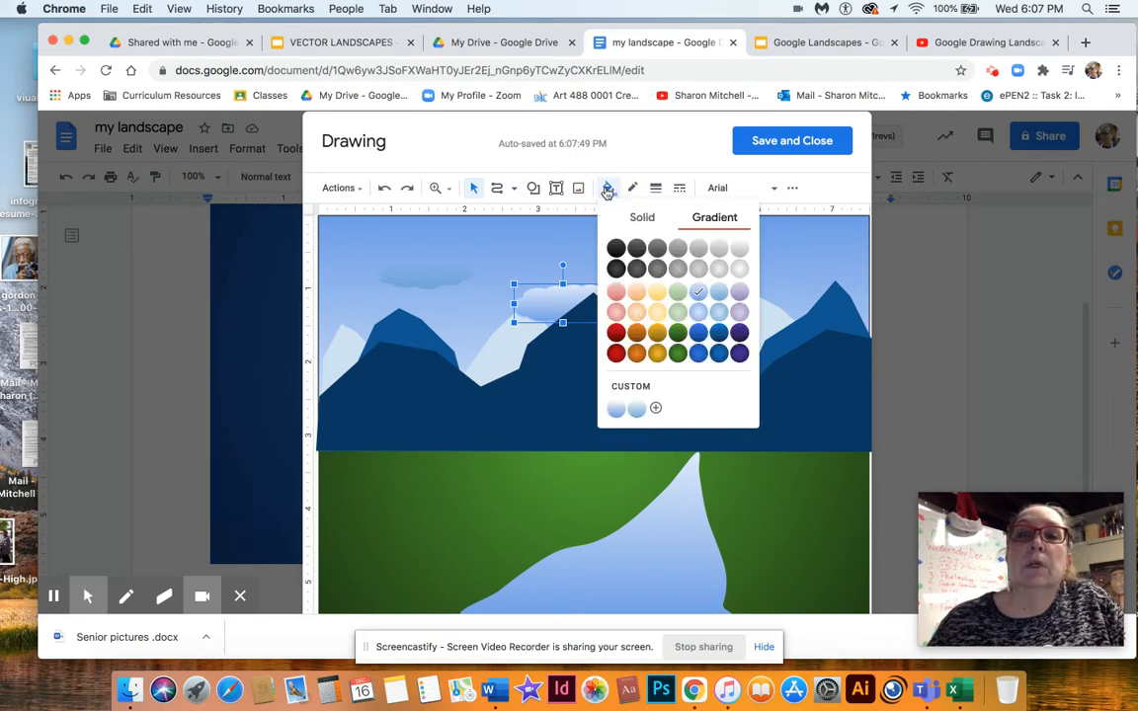
click(654, 408)
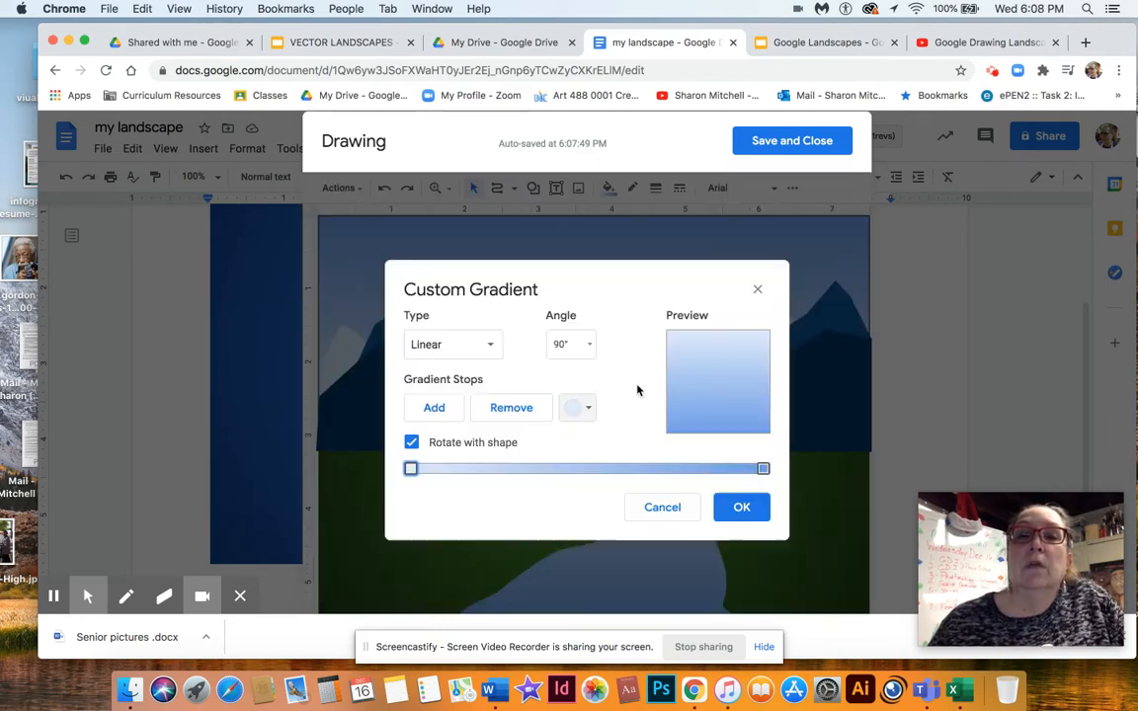
click(587, 406)
click(620, 443)
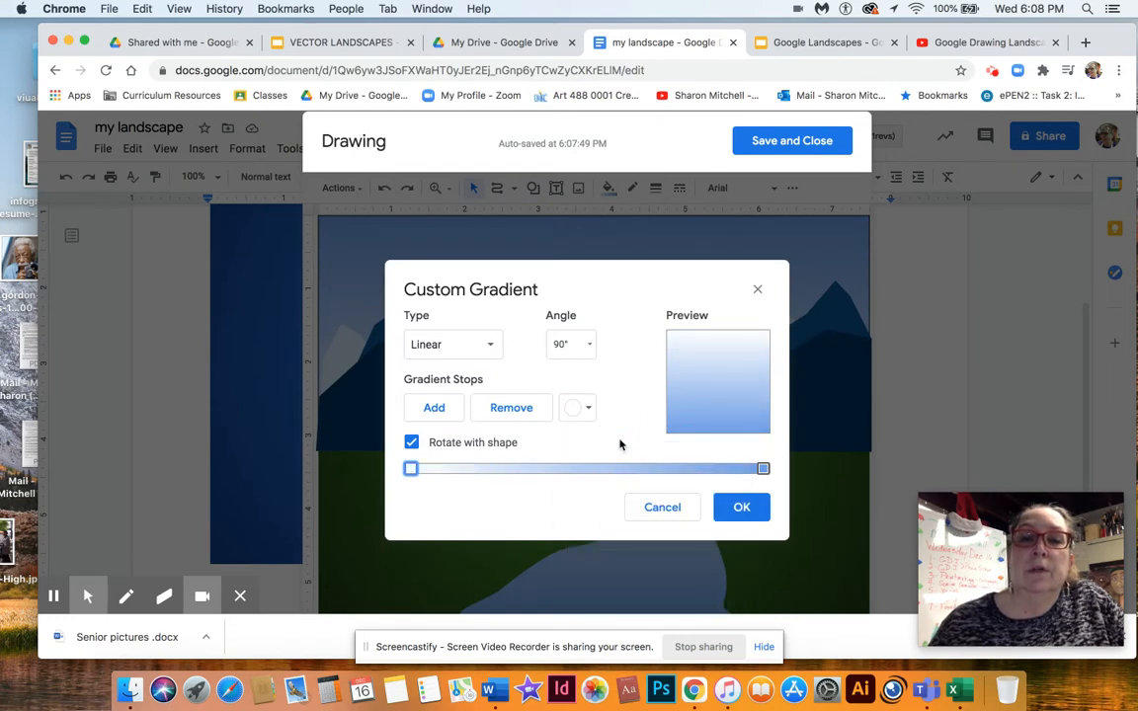
click(742, 508)
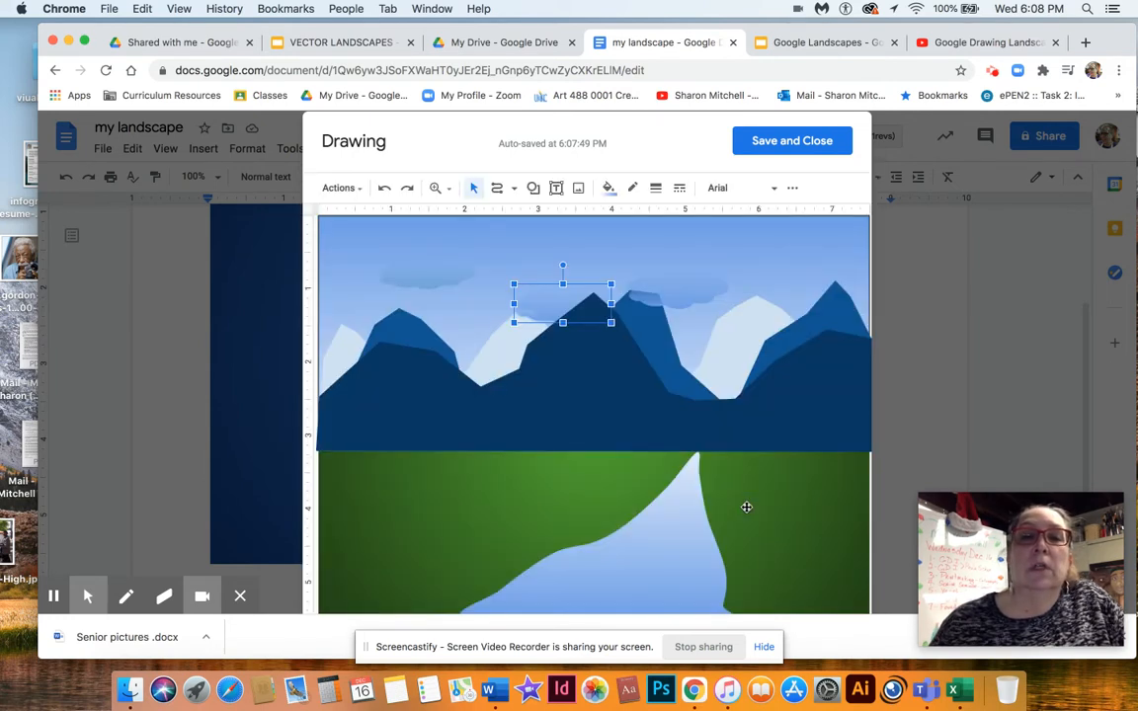
key(Escape)
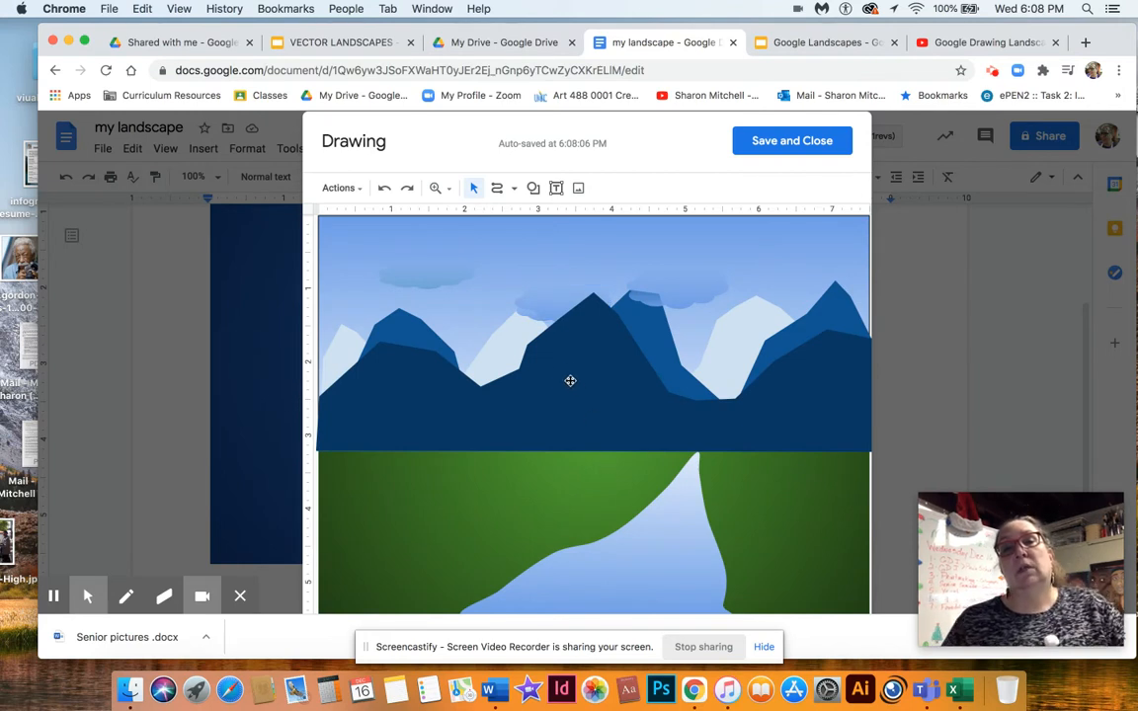
- Reapply the transparent first stop in the custom gradient of the cloud behind the central peak
click(541, 309)
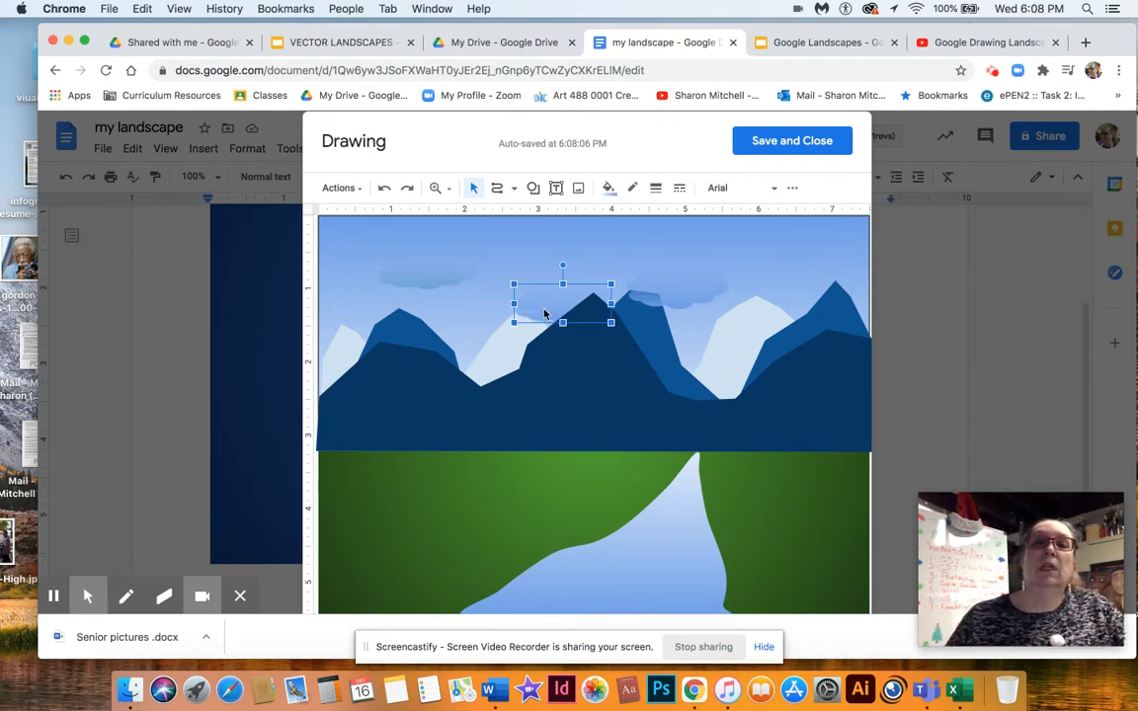
click(614, 189)
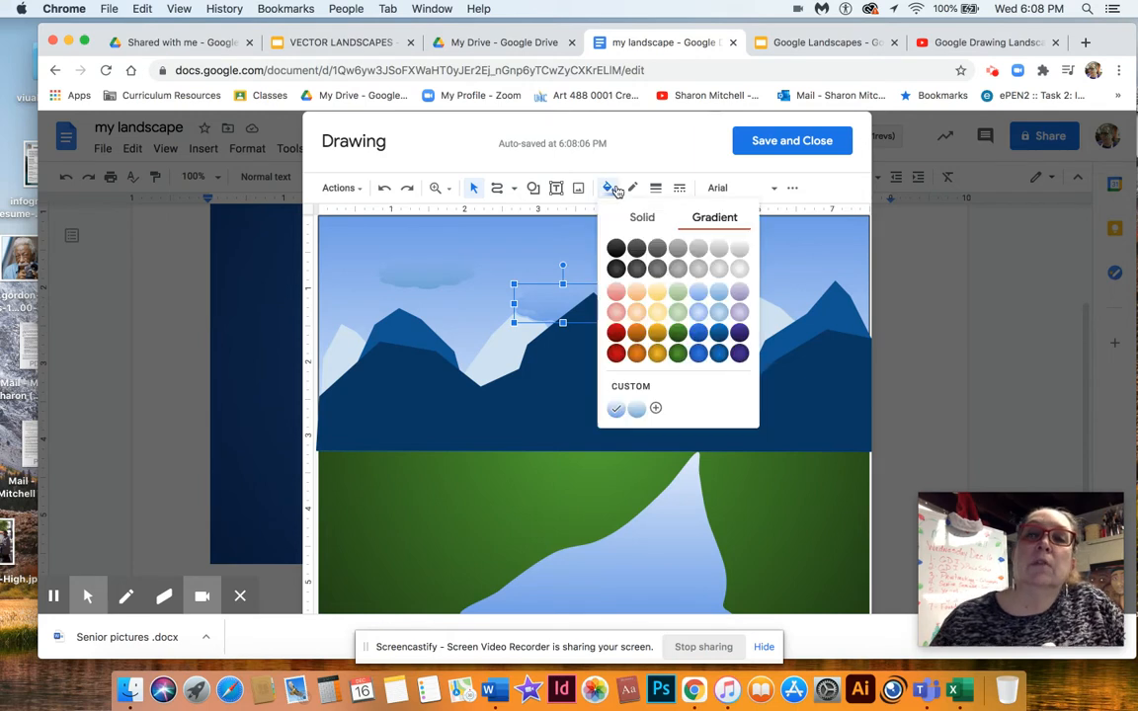
click(627, 388)
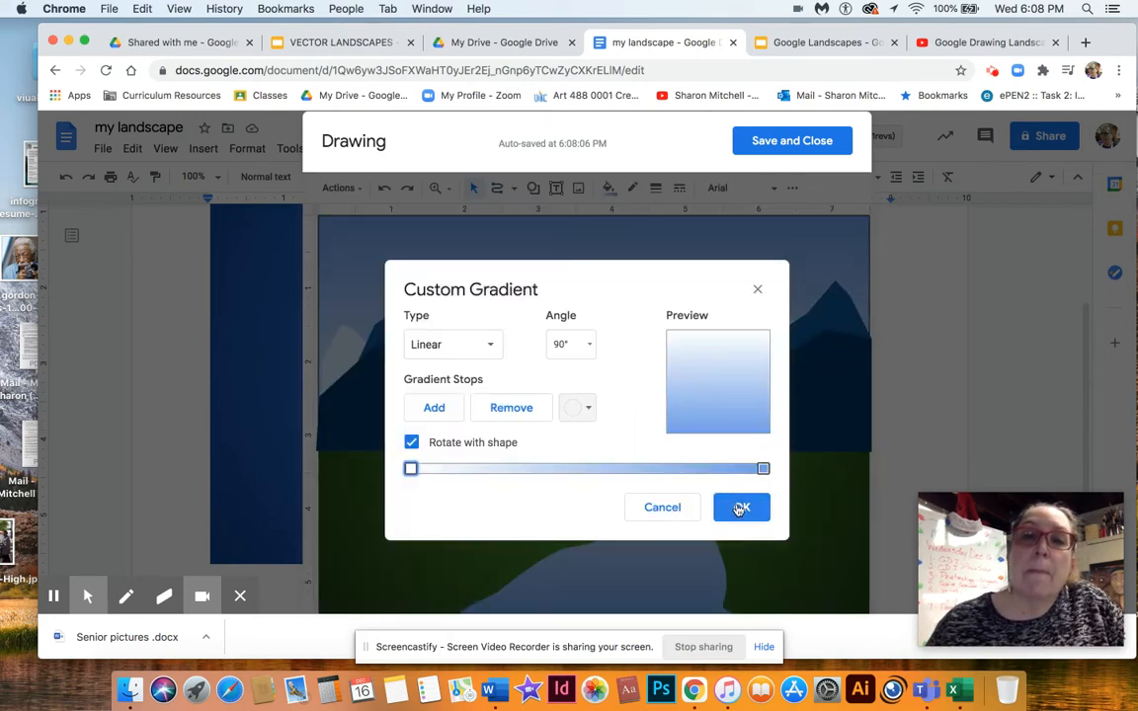
click(583, 407)
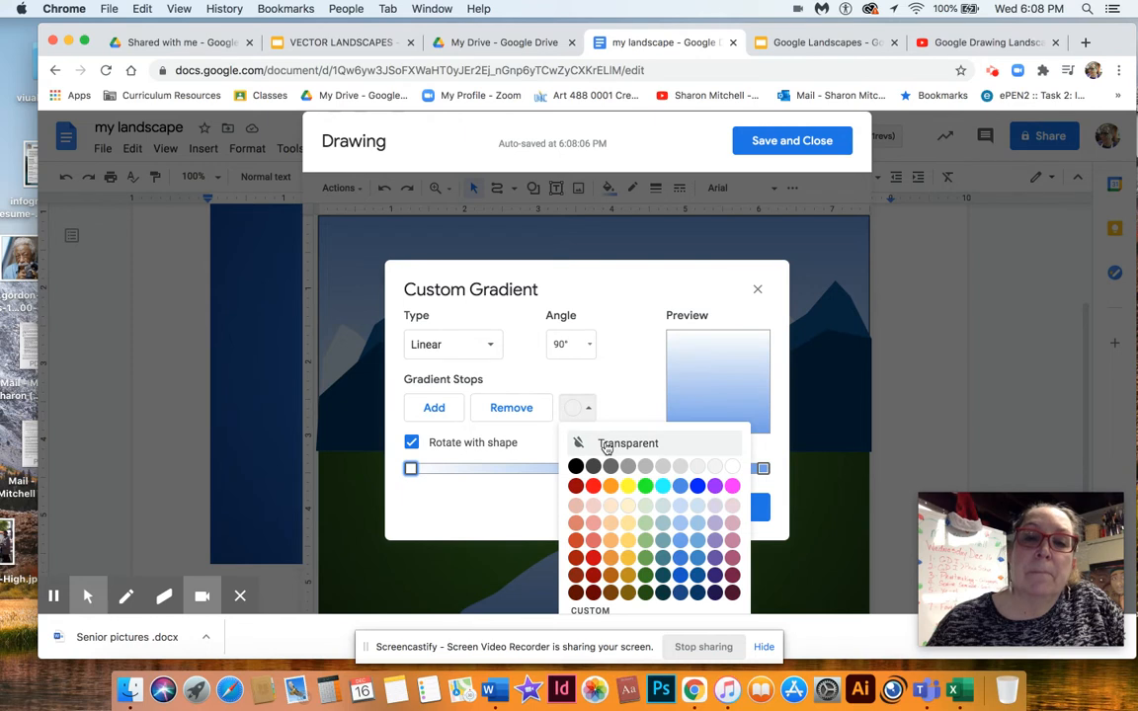
click(607, 444)
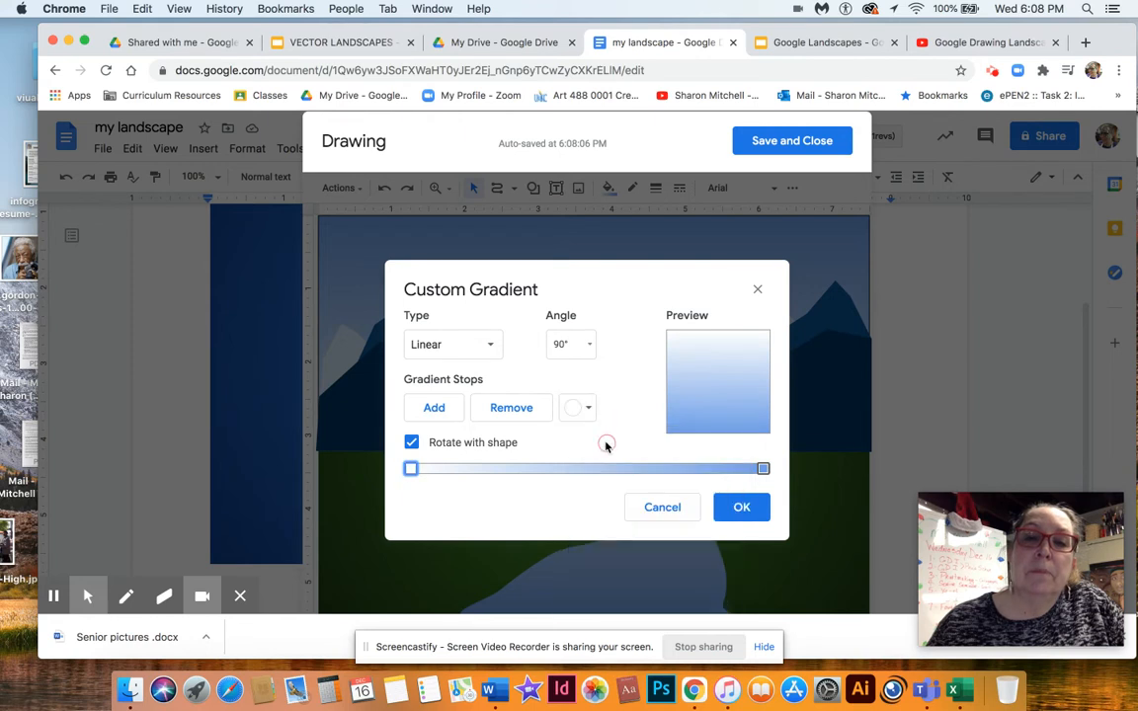
click(740, 508)
key(Escape)
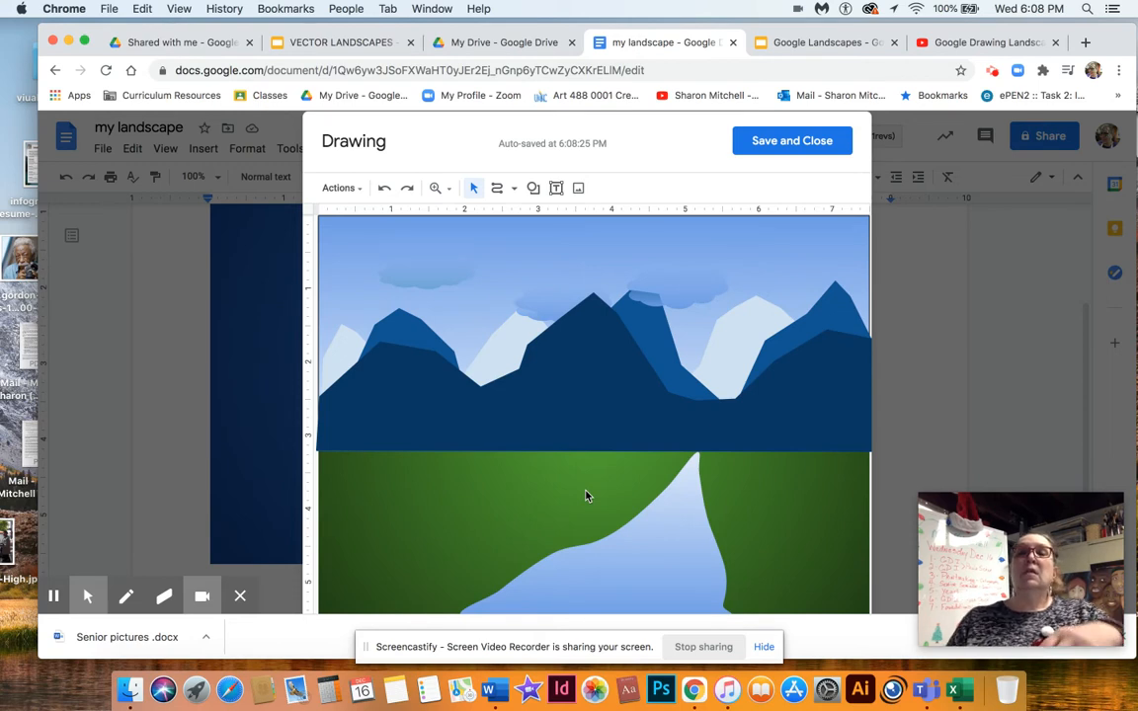
- Duplicate the right cloud and place the copy about 2 inches to its right, over the rightmost peak
click(693, 288)
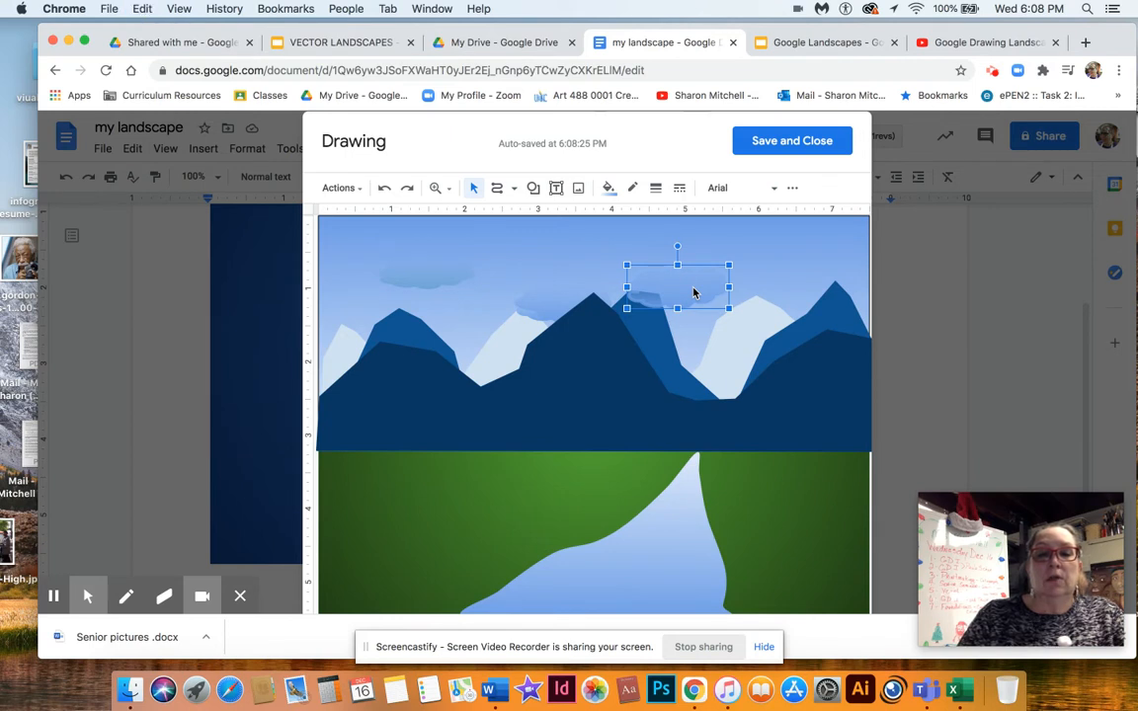
drag(694, 294, 810, 287)
click(805, 408)
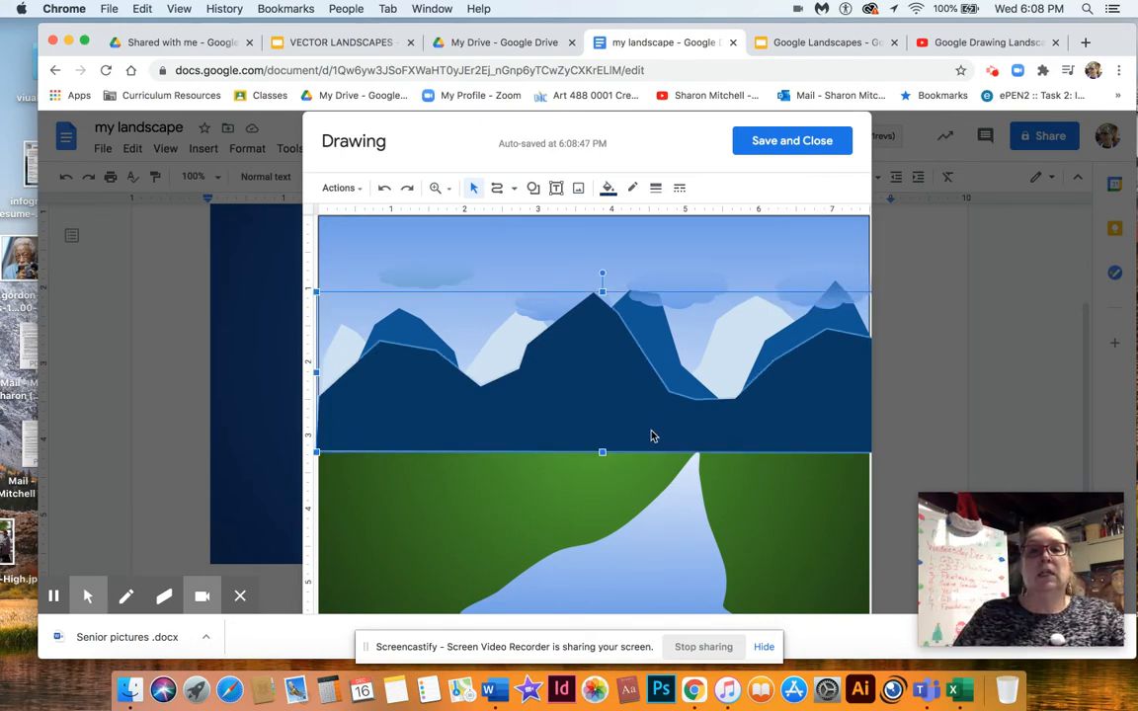
click(565, 493)
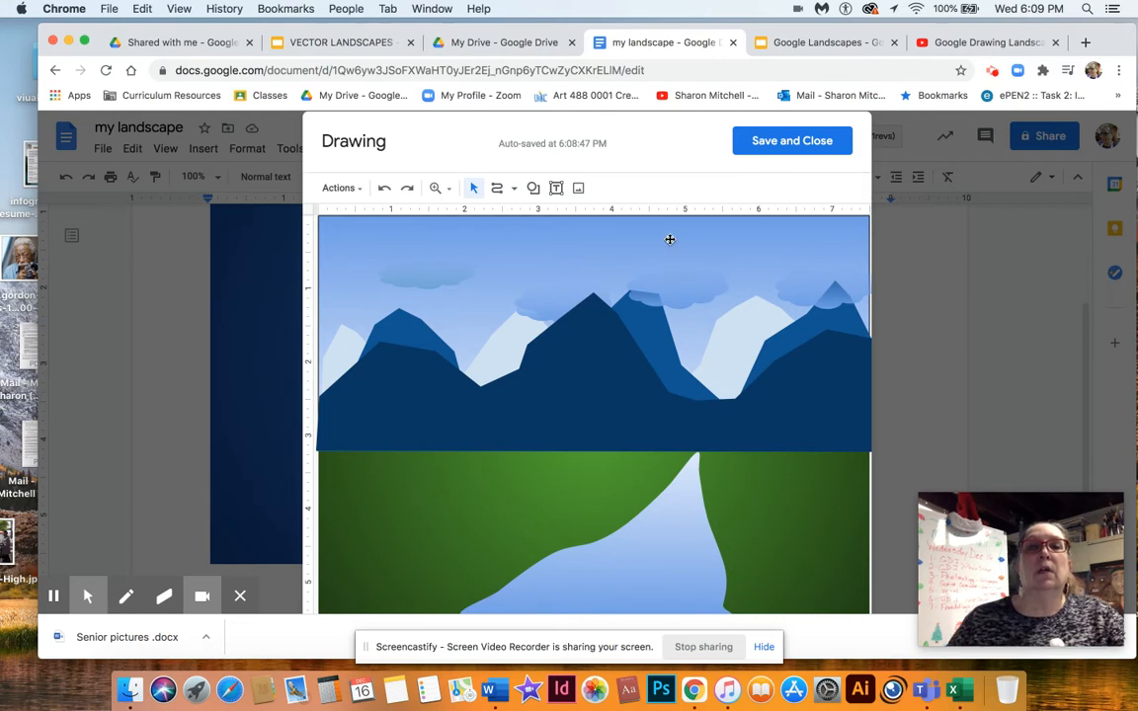
- Draw a closed curved hill outline about 3.9 by 2.4 inches from the drawing's left edge, overlapping the mountain base and green ground
click(515, 189)
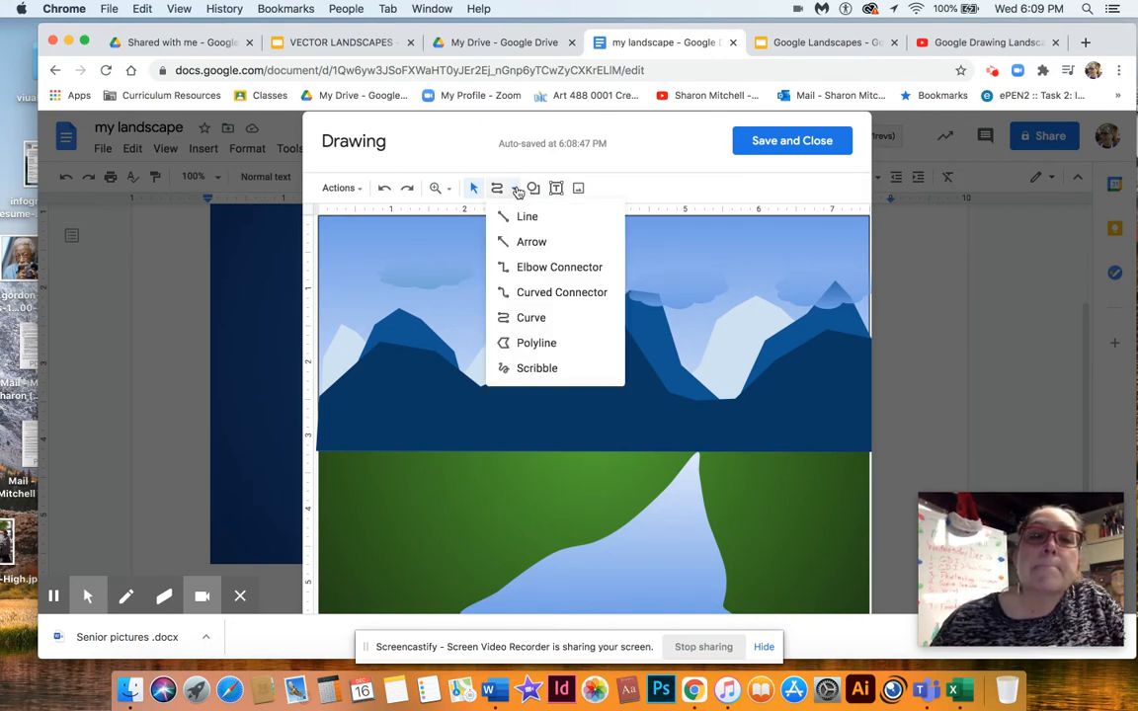
click(526, 317)
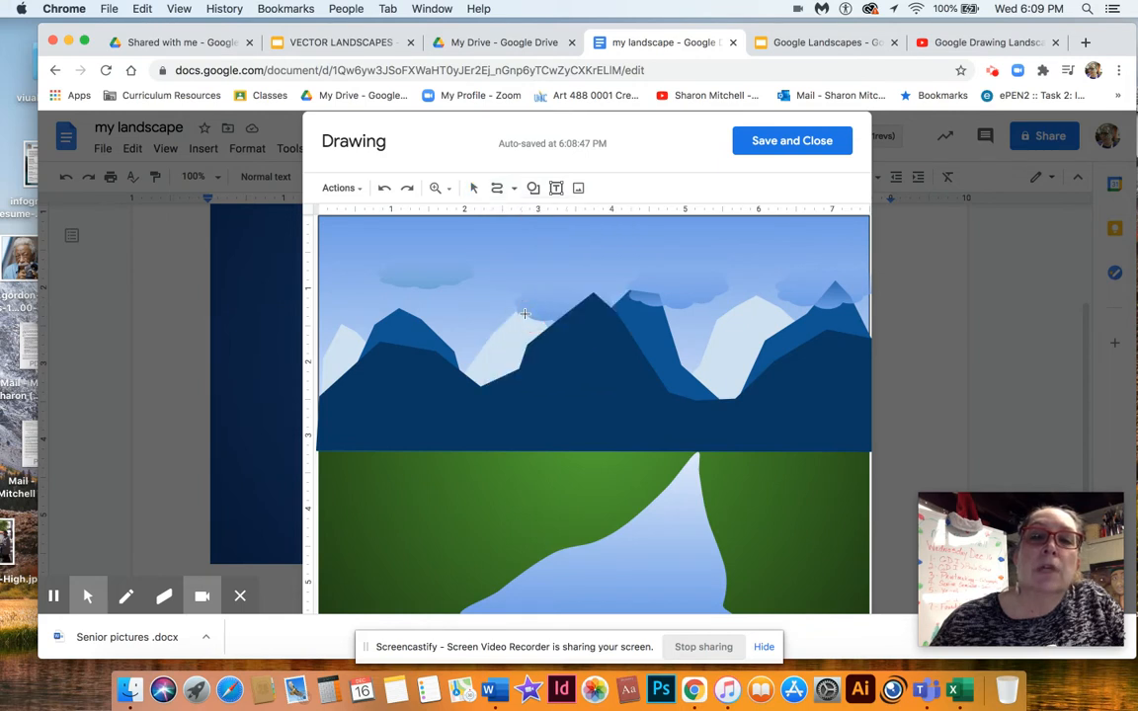
click(314, 465)
mouse_move(381, 424)
mouse_down()
mouse_move(444, 435)
mouse_move(352, 444)
mouse_move(323, 439)
mouse_move(319, 422)
mouse_up()
click(367, 406)
click(463, 435)
click(543, 468)
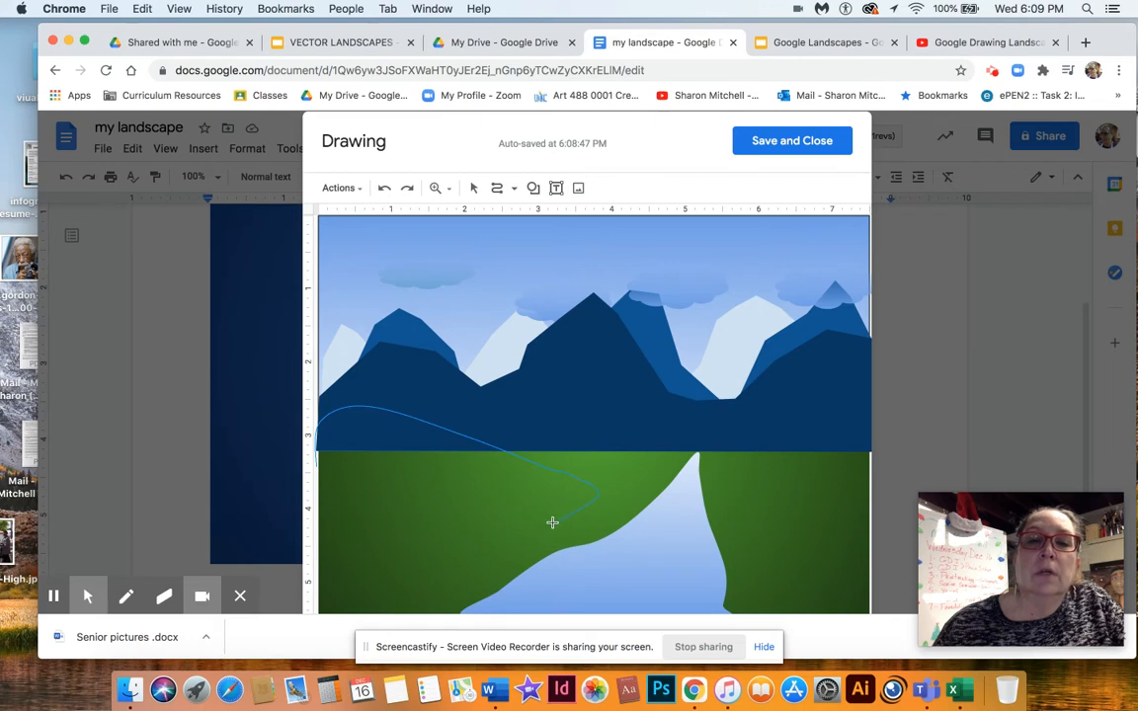
click(452, 535)
click(381, 552)
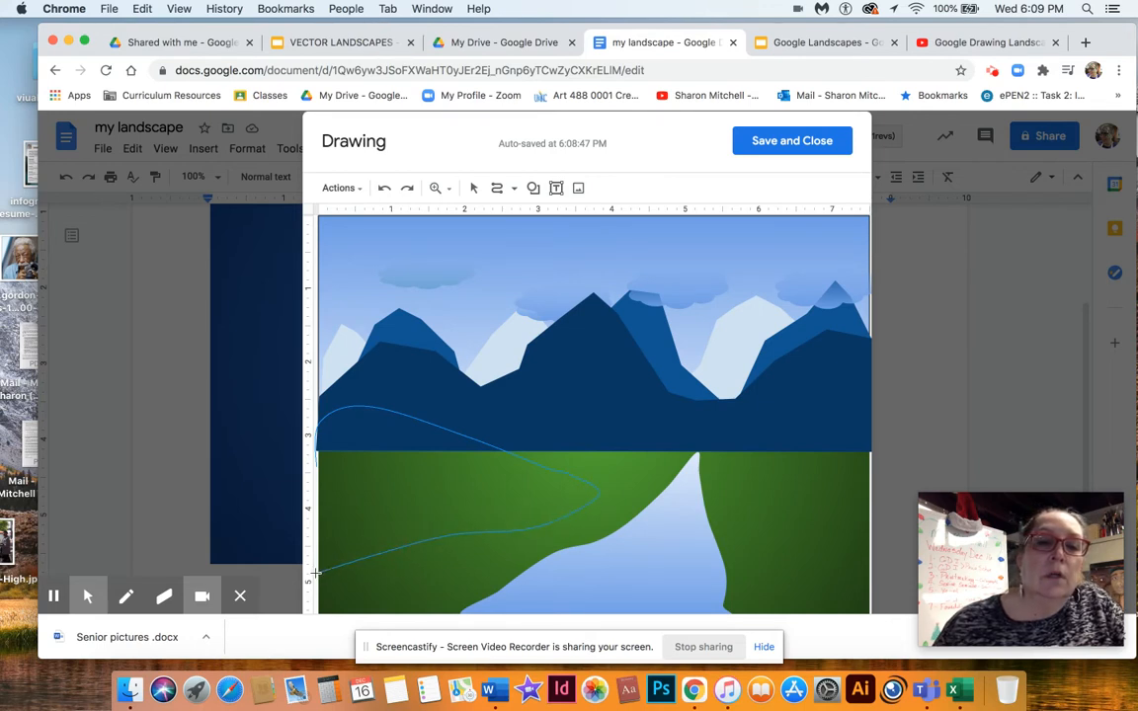
click(314, 449)
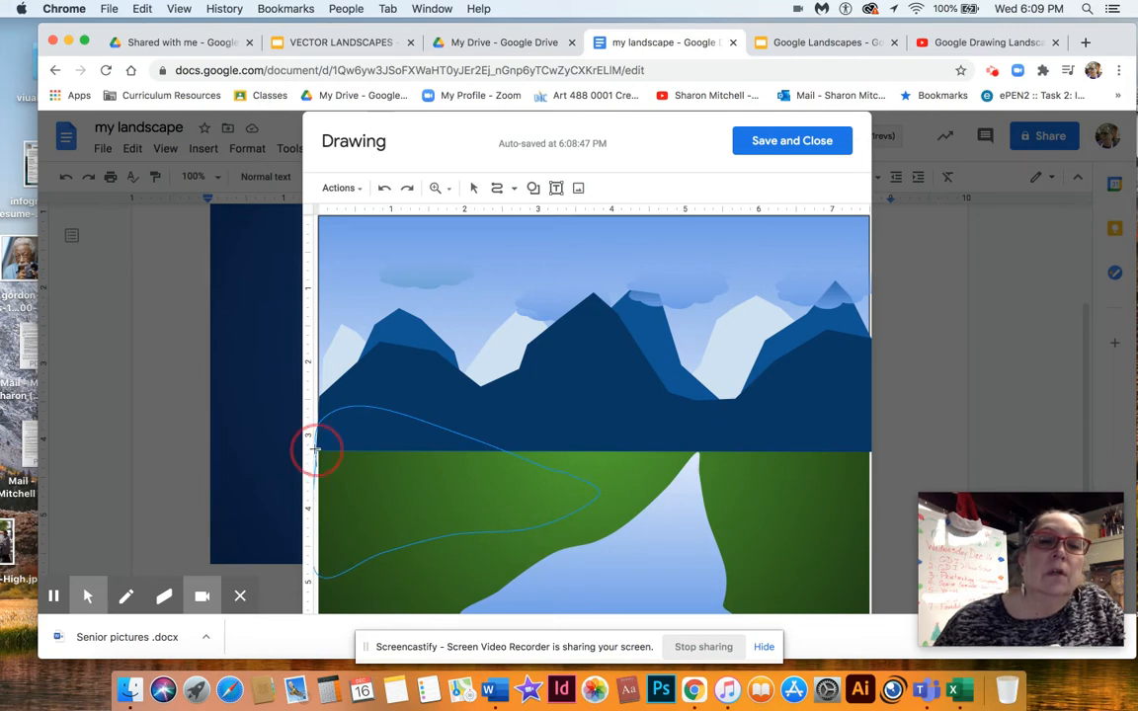
click(314, 450)
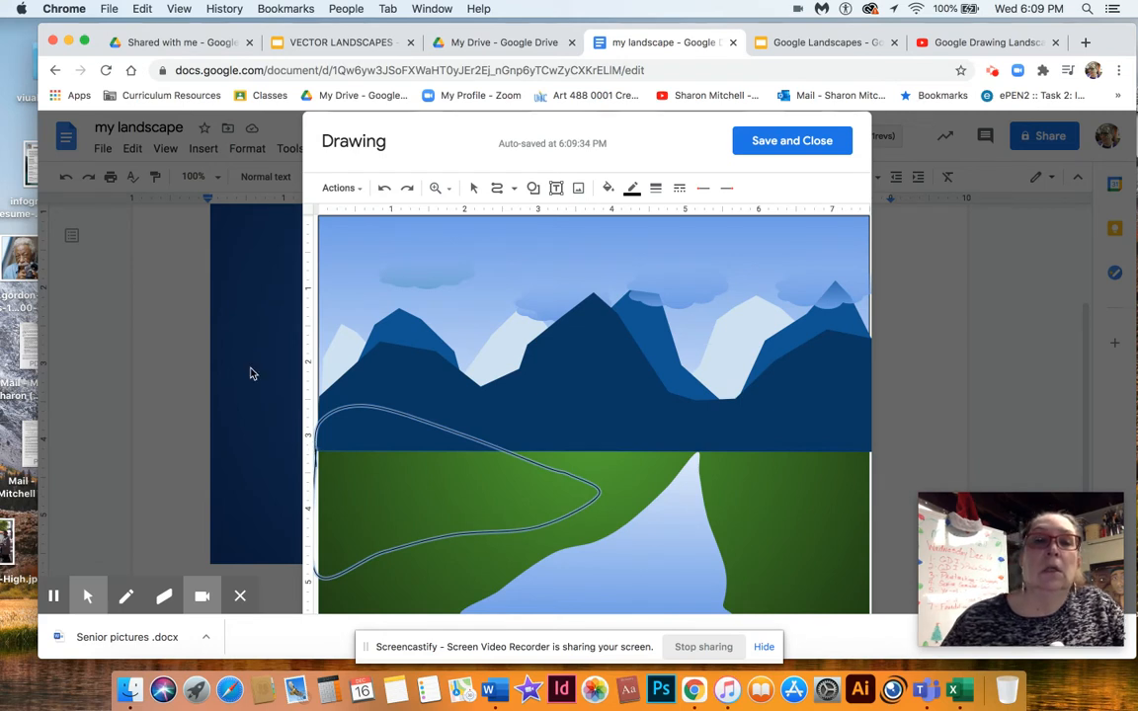
- Fill the curved hill outline with the darkest solid green and make its border transparent
click(609, 189)
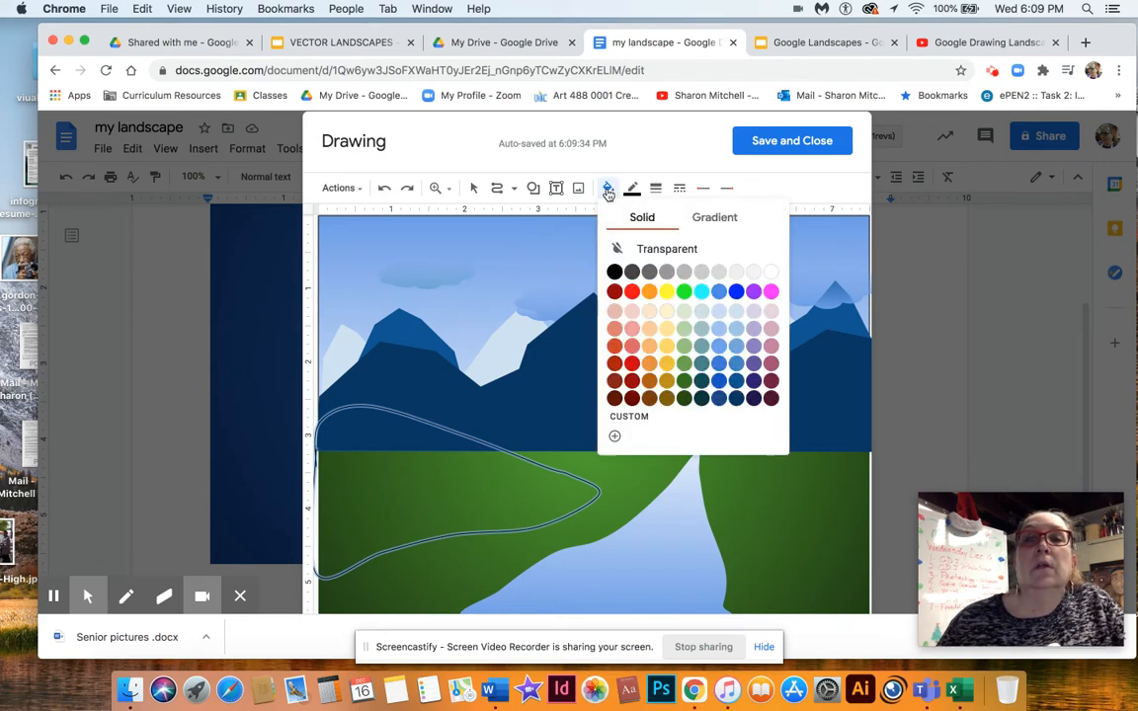
click(684, 396)
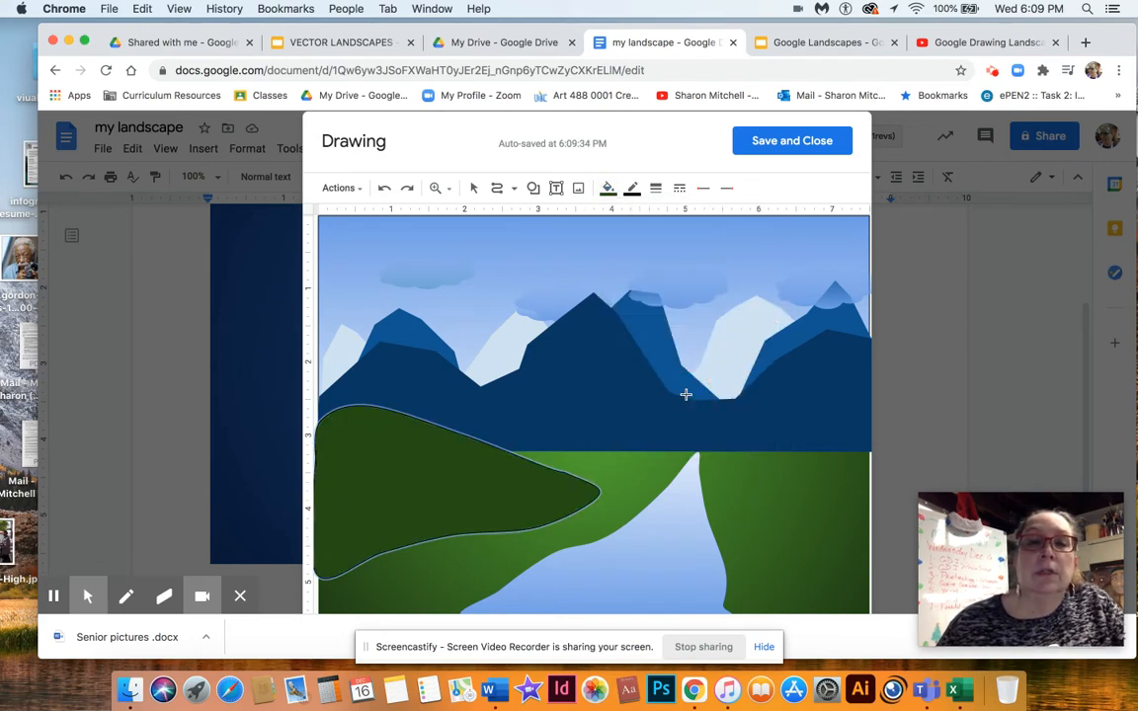
click(633, 188)
click(655, 220)
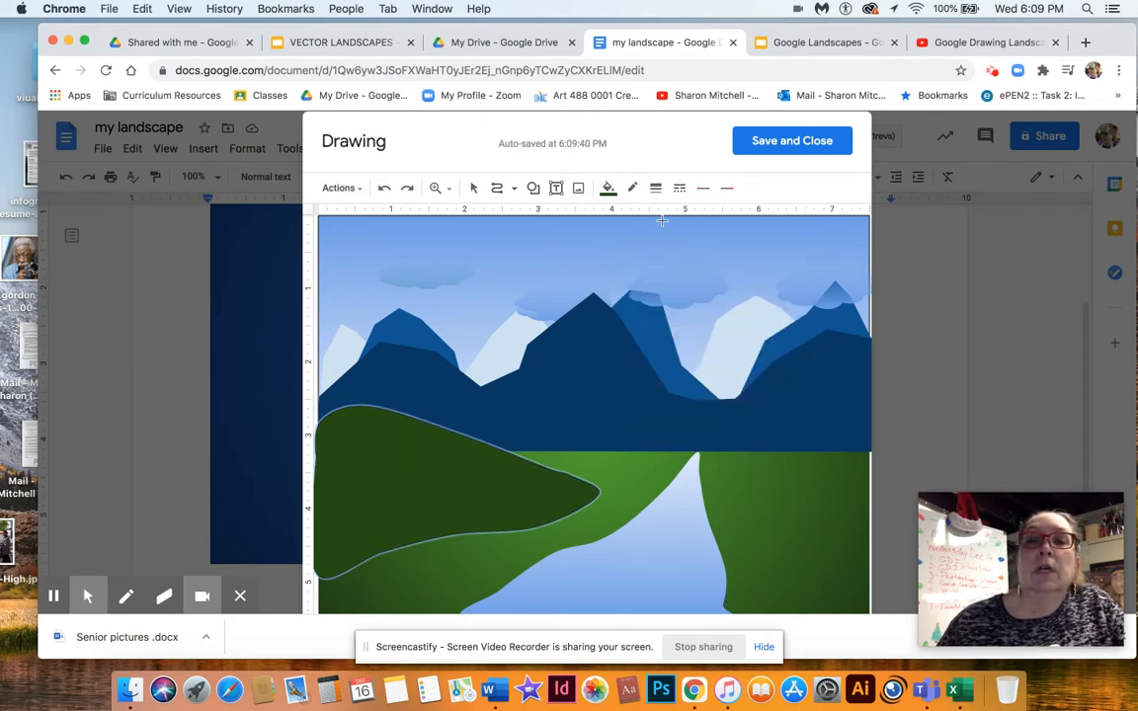
click(646, 472)
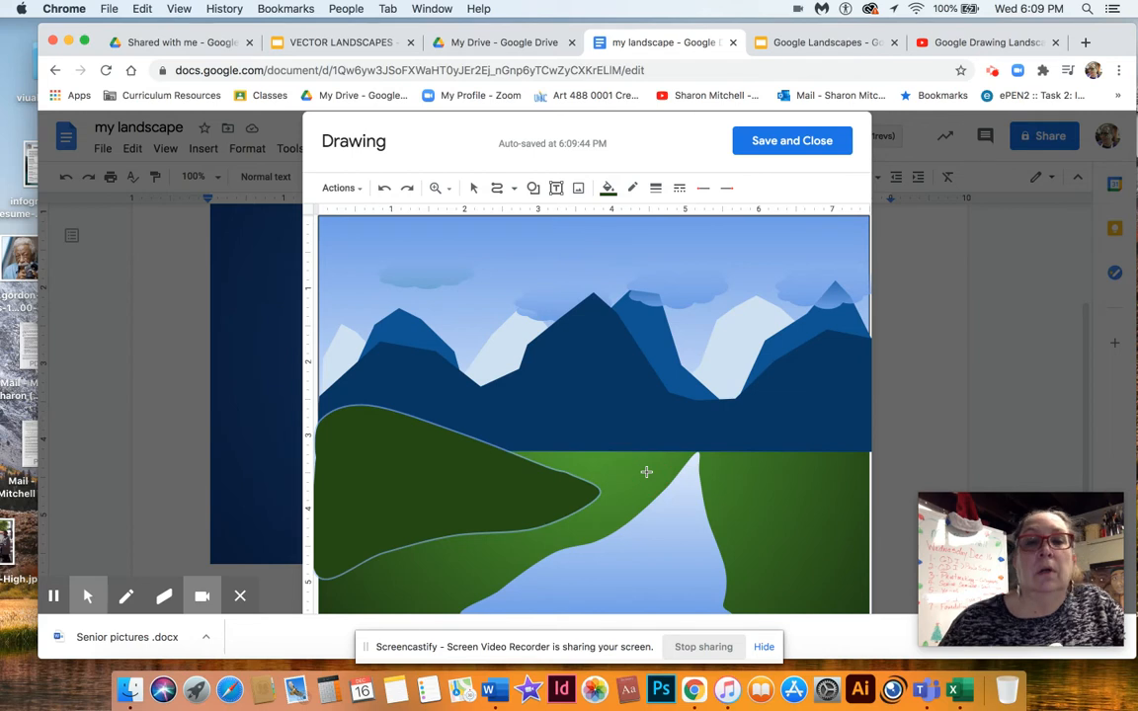
click(644, 478)
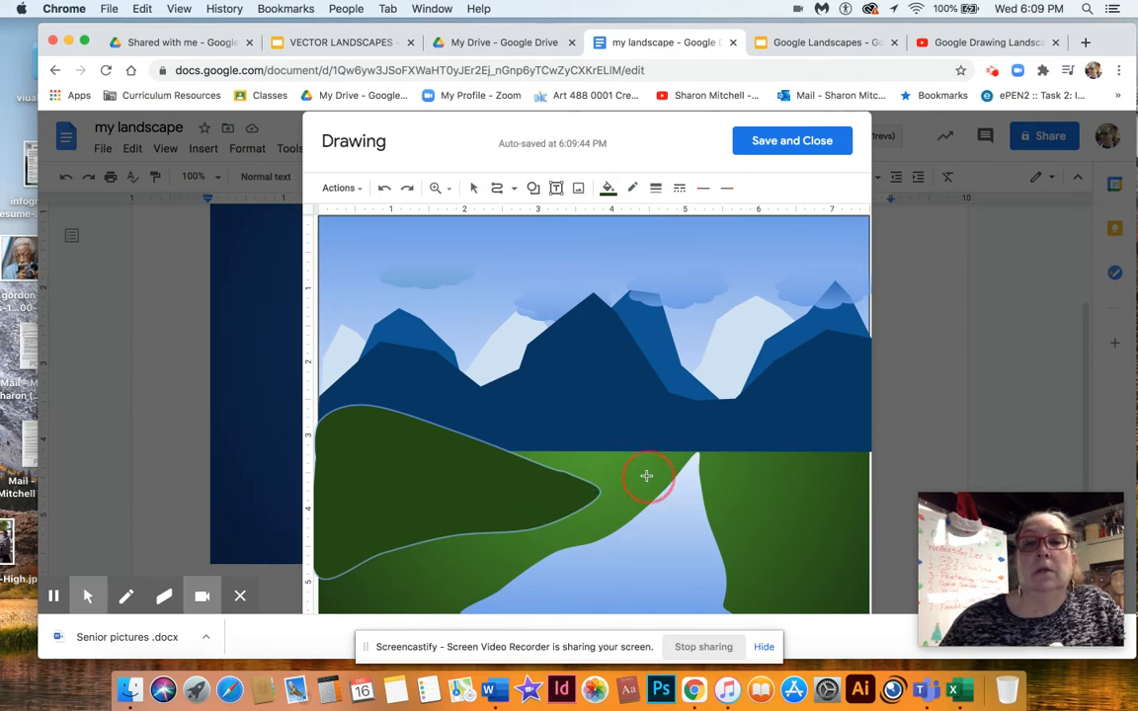
click(639, 604)
double_click(646, 590)
key(BackSpace)
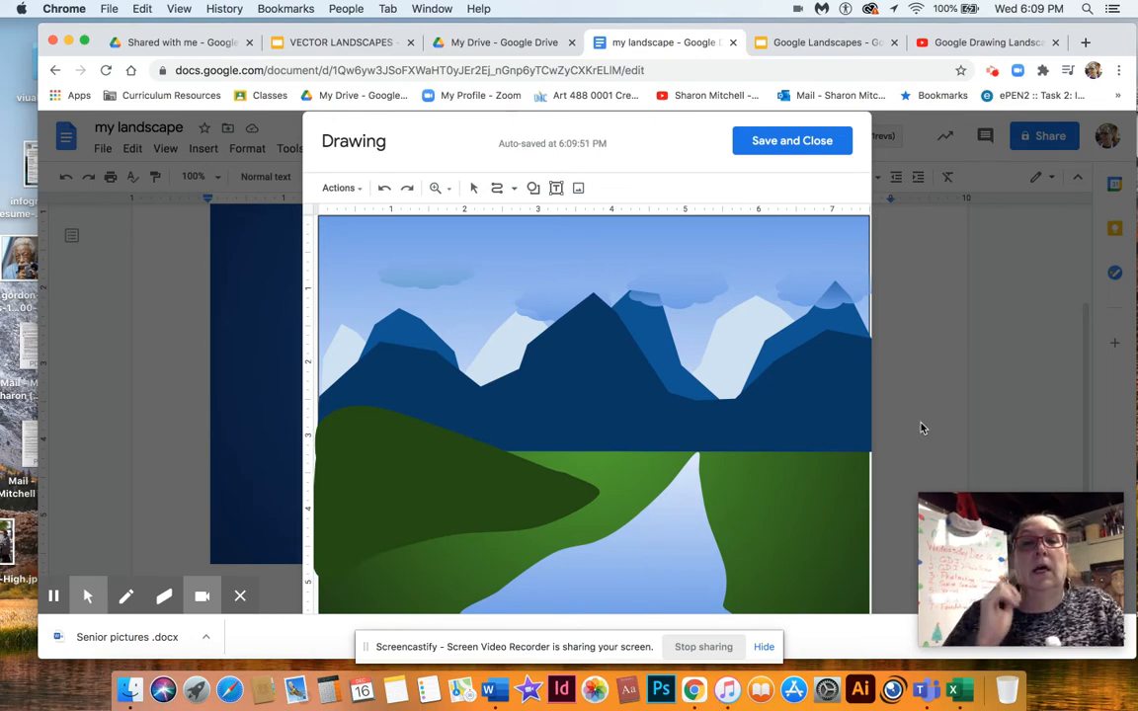
- Enlarge the dark green hill to about 4.7 by 2.6 inches, extending it toward the river and up the mountain base
click(472, 187)
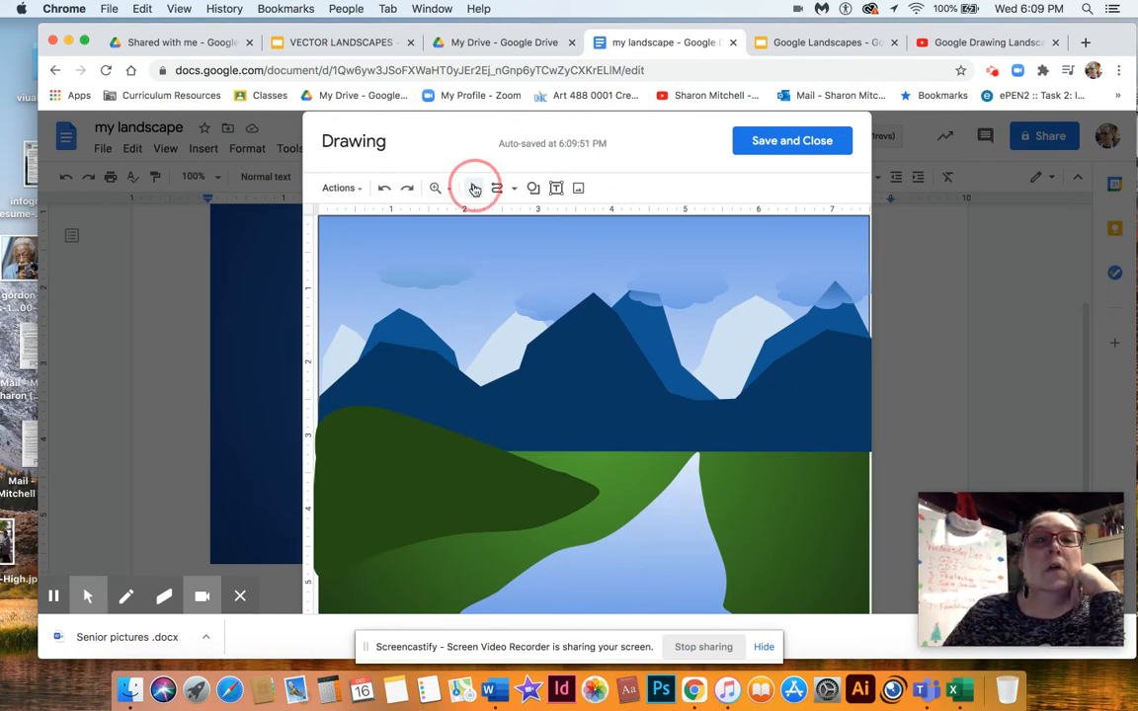
click(471, 487)
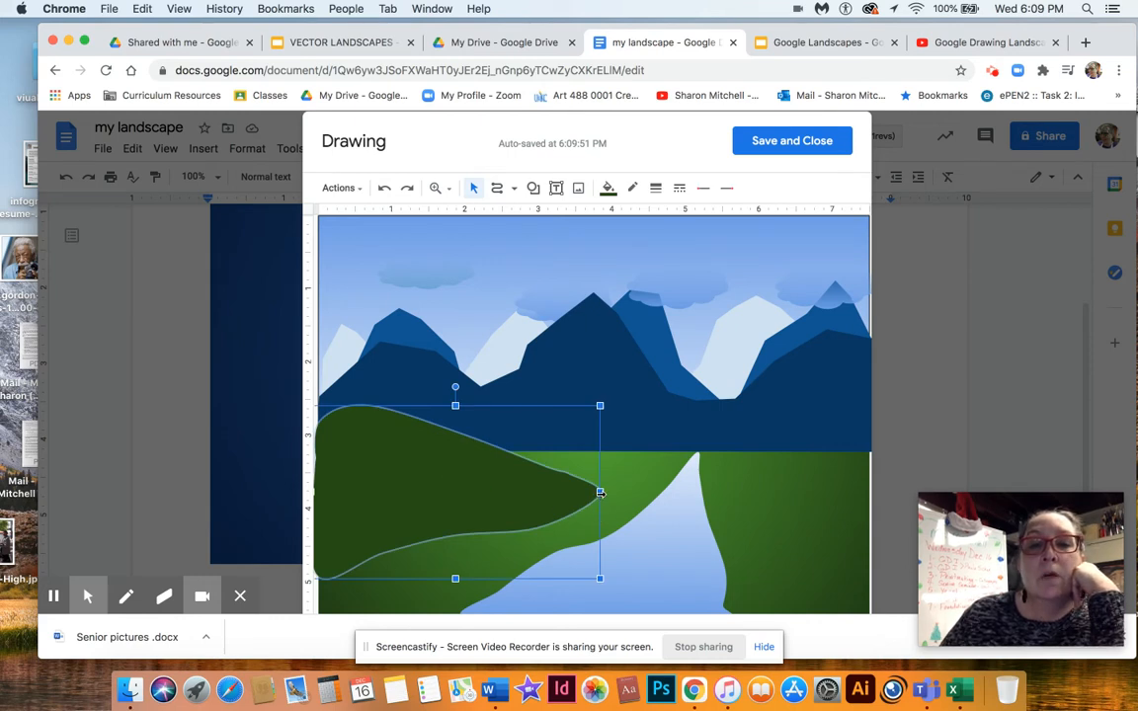
drag(600, 491, 657, 468)
drag(657, 405, 658, 390)
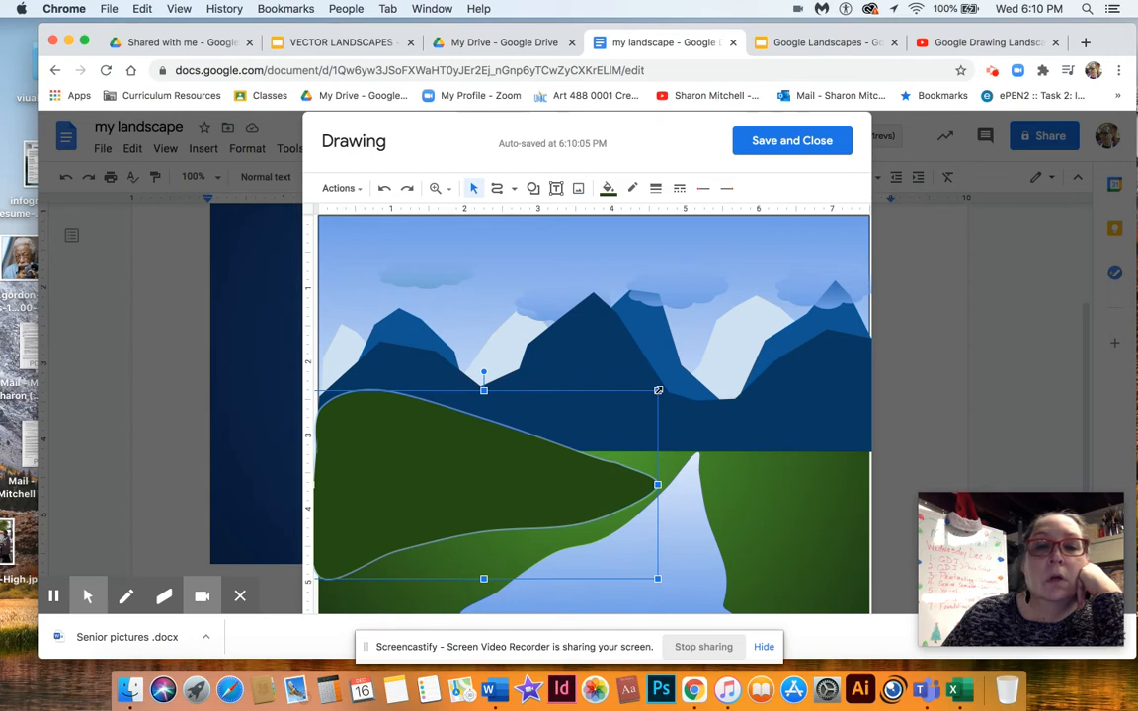
- Try the hill lower and rotated clockwise at the drawing's left edge, and delete it
drag(454, 499, 384, 568)
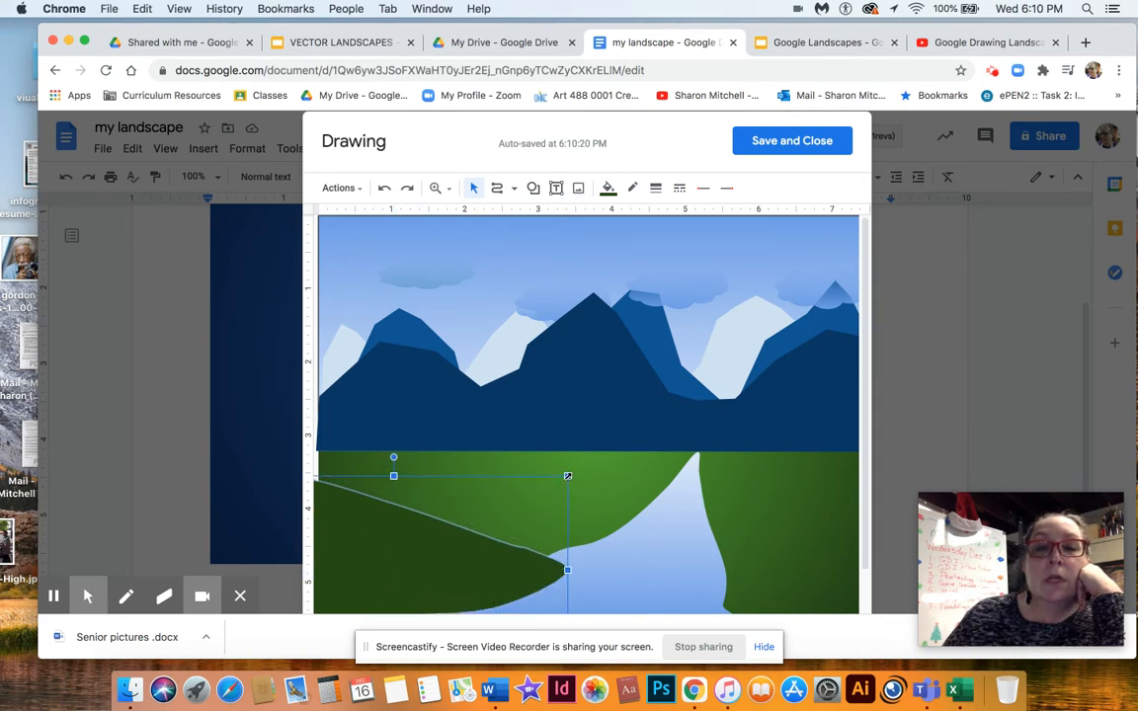
drag(394, 456, 419, 472)
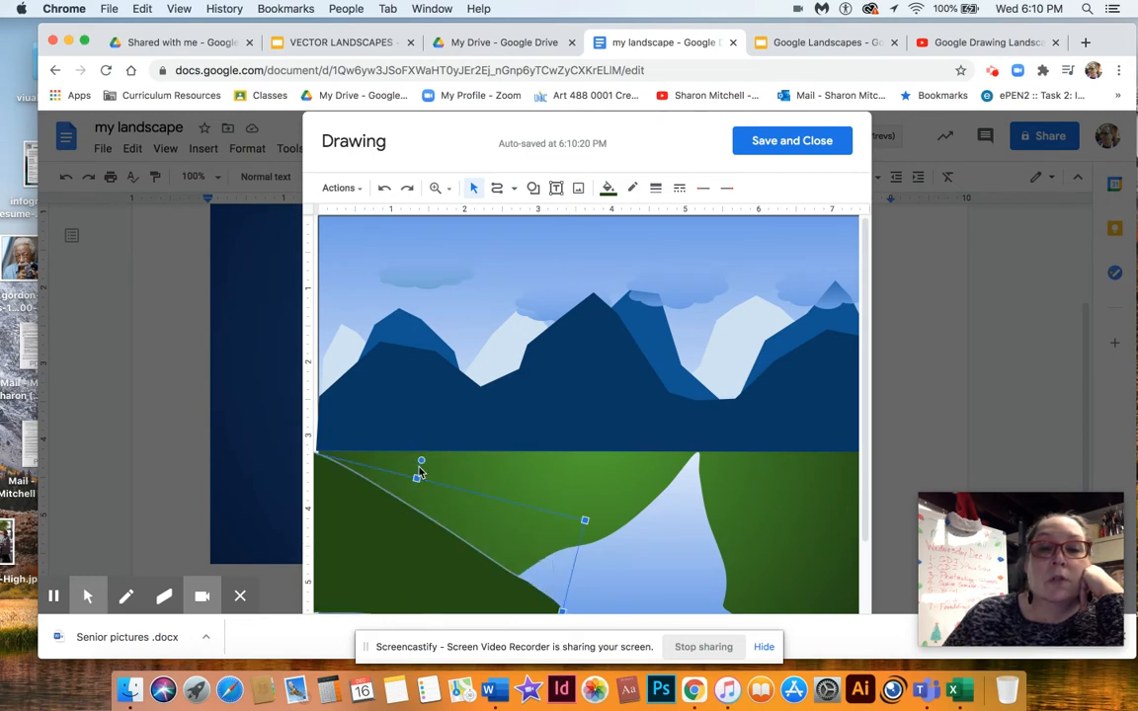
drag(372, 509, 376, 496)
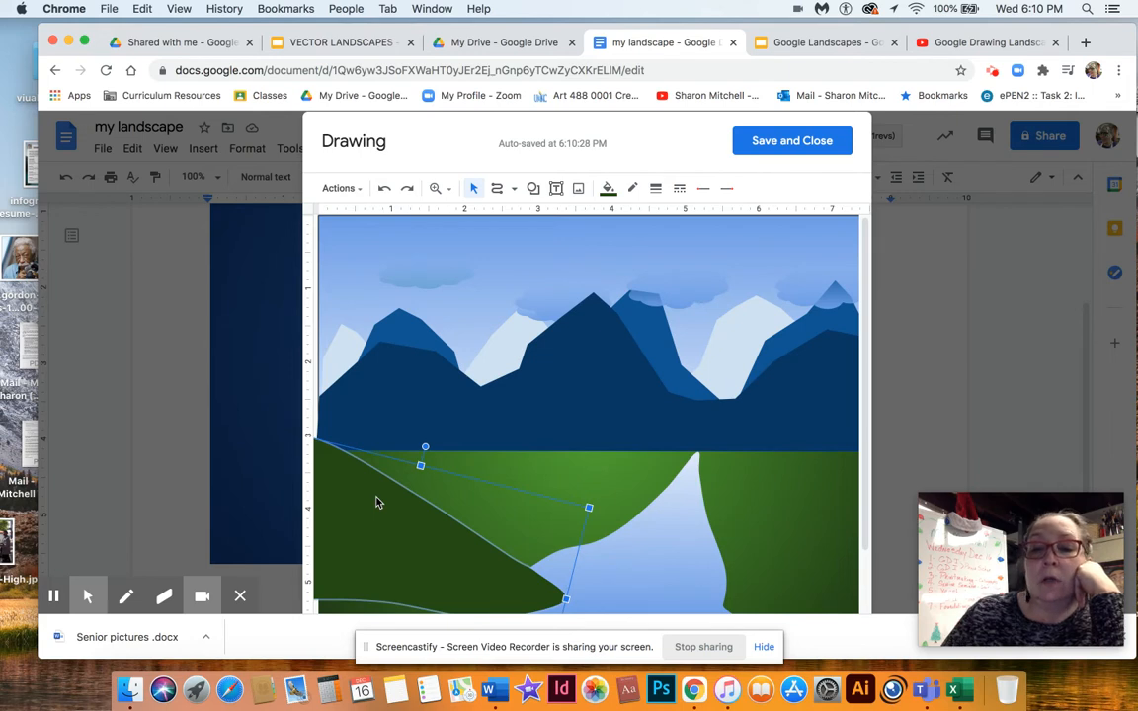
key(Delete)
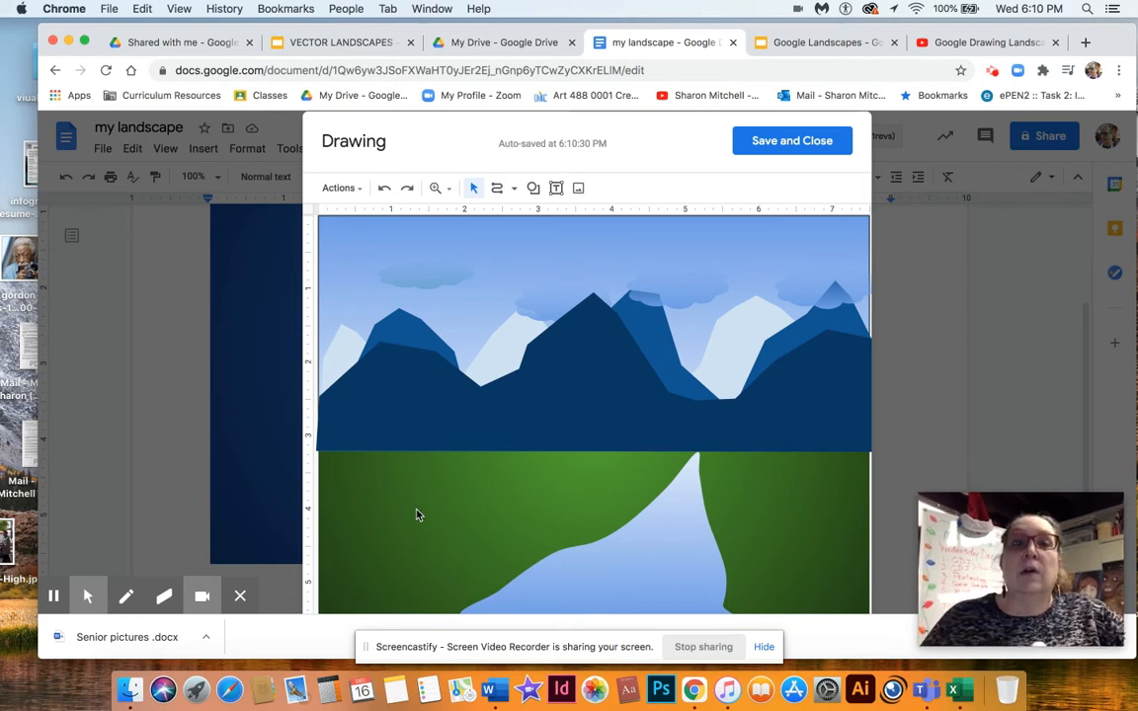
- Draw a triangle about 0.3 by 0.4 inches across the top edge of the green ground, about 1 inch from the drawing's left edge
click(533, 189)
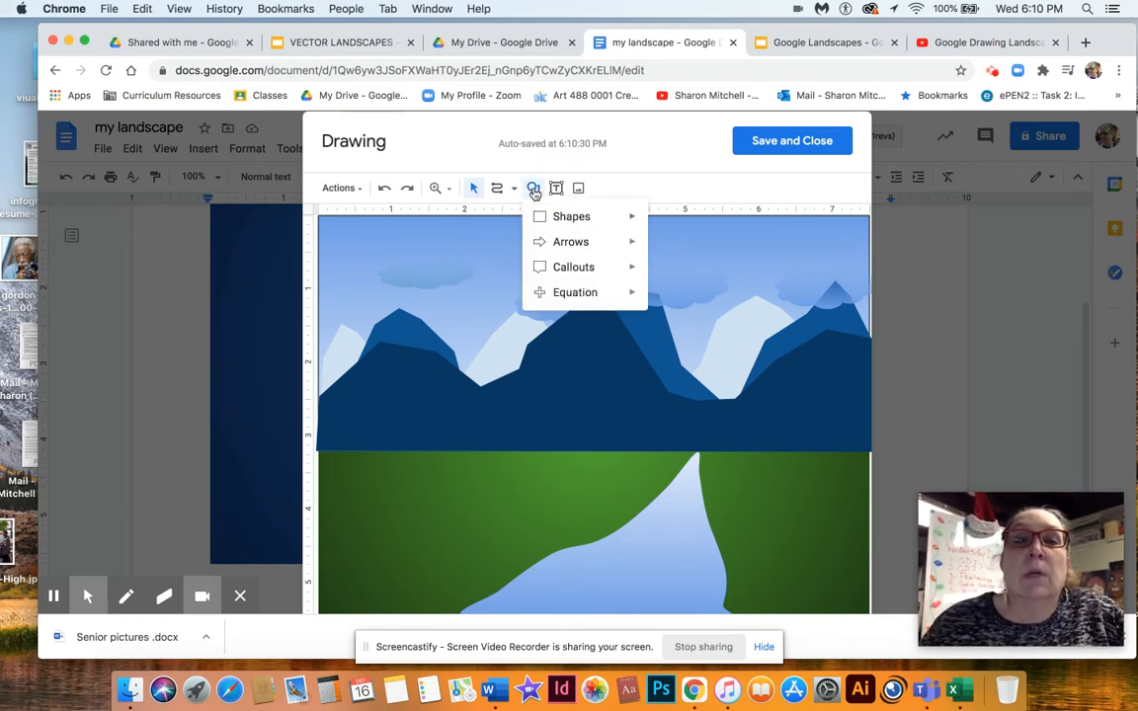
mouse_move(545, 219)
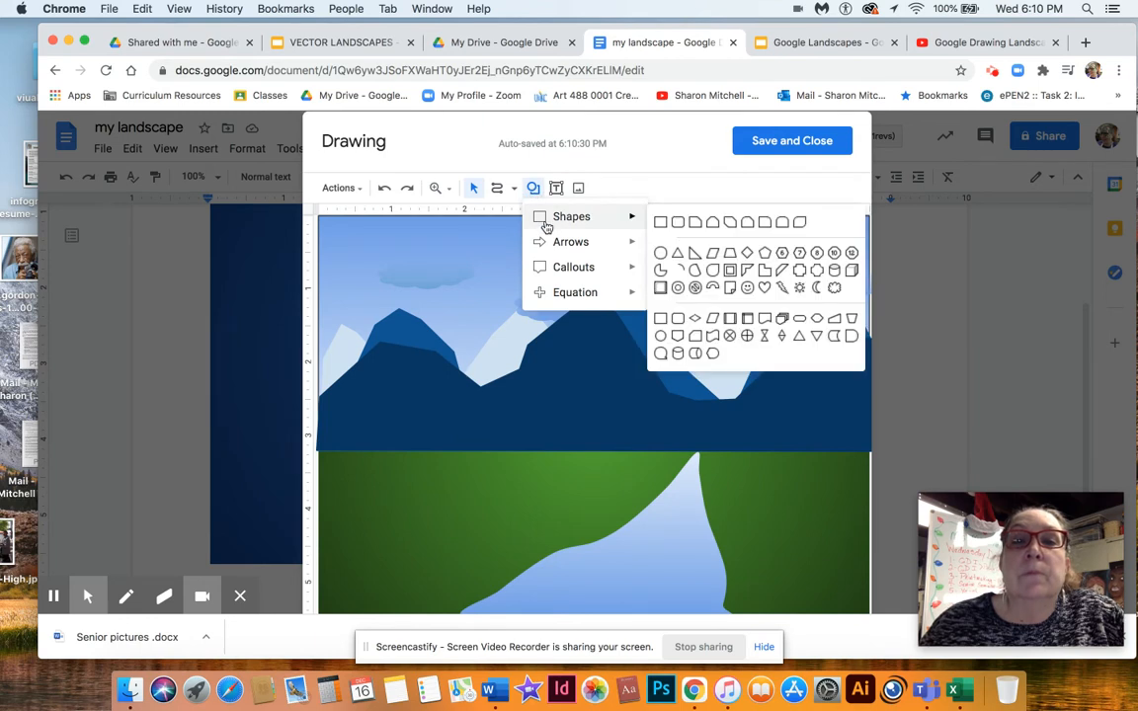
click(678, 250)
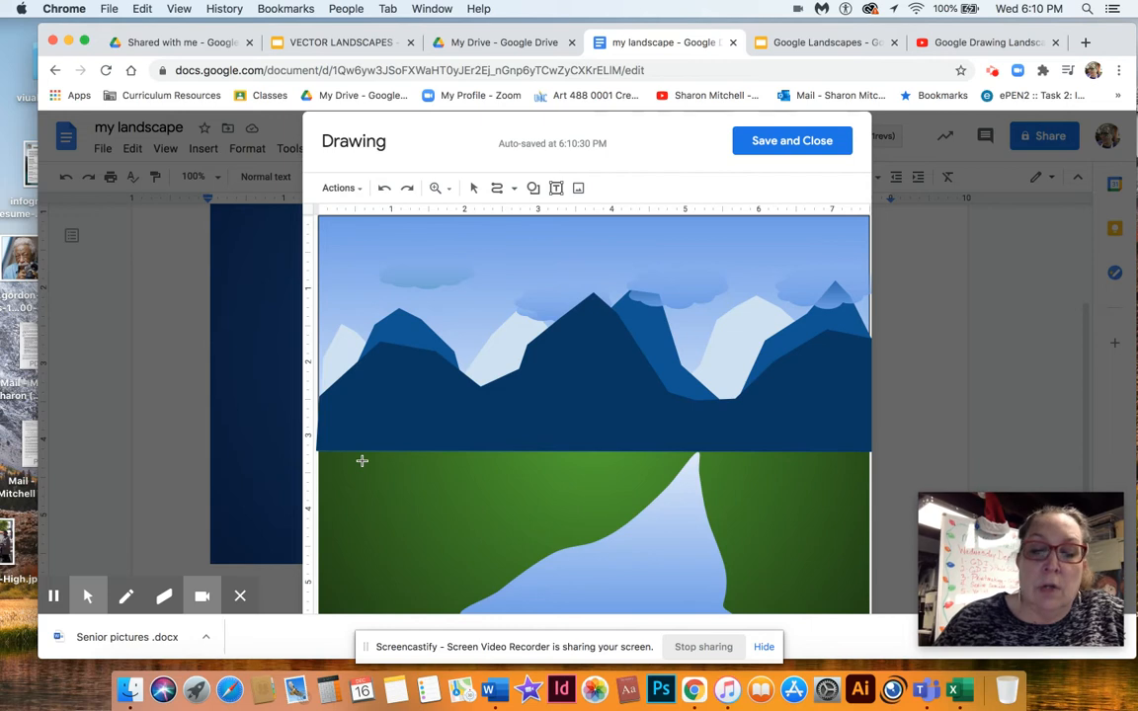
scroll(361, 461, up, 5)
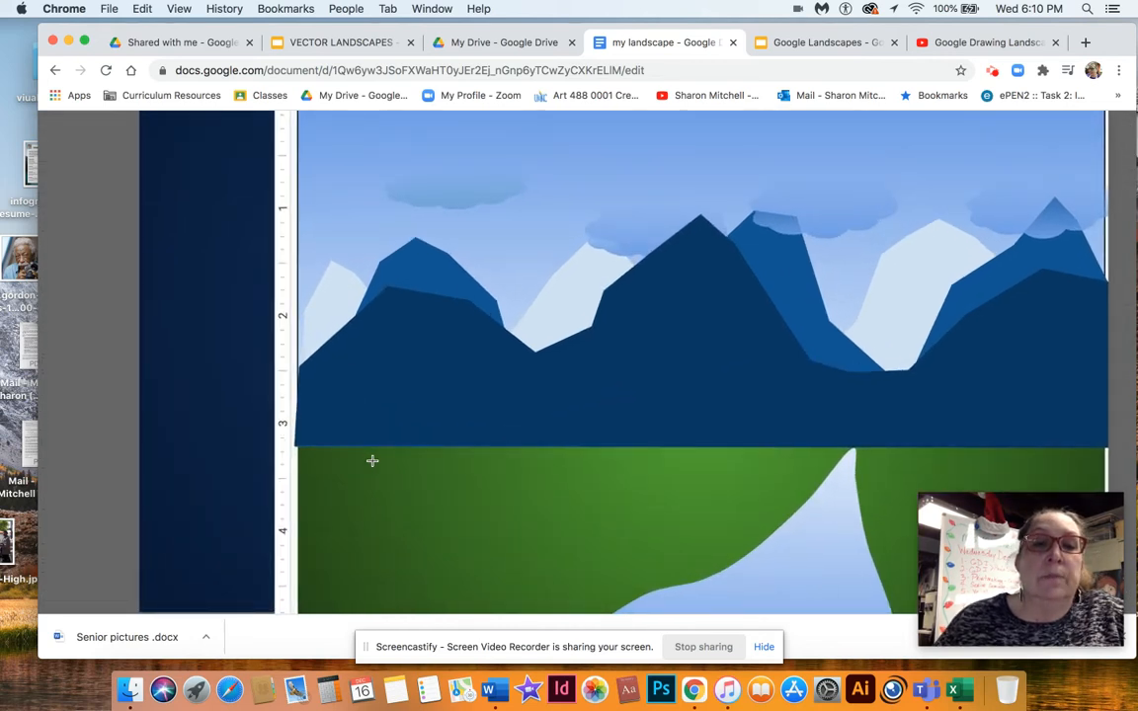
drag(392, 432, 426, 476)
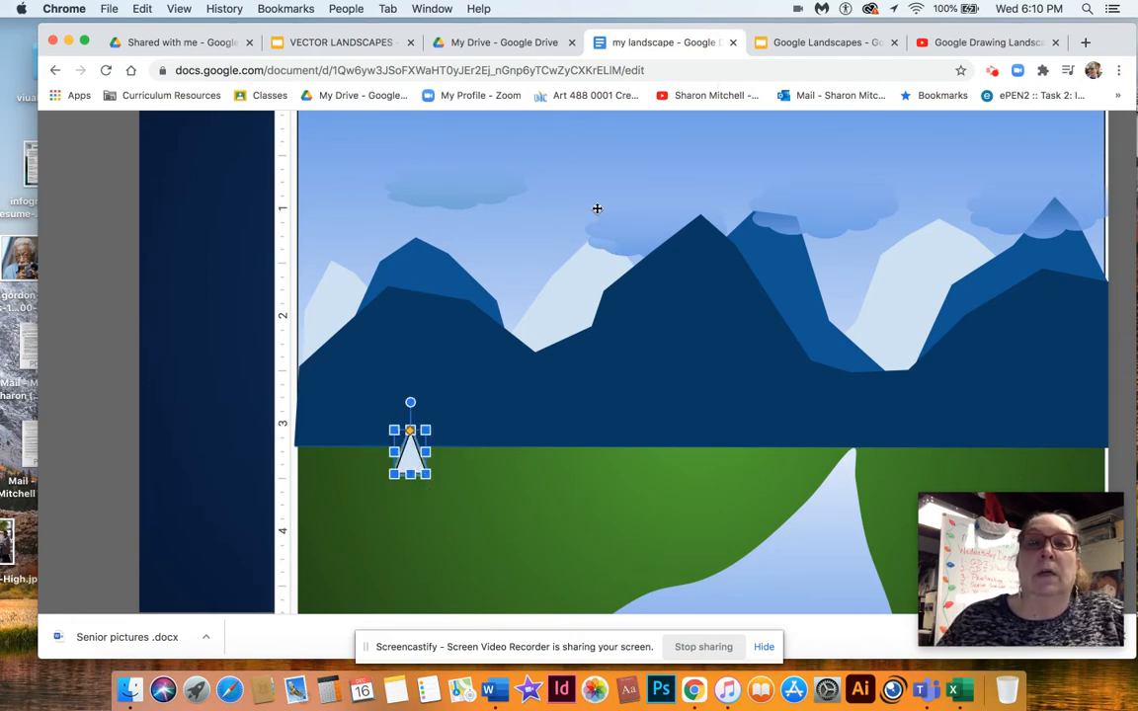
- Fill the small triangle with the darkest solid green
scroll(553, 198, up, 3)
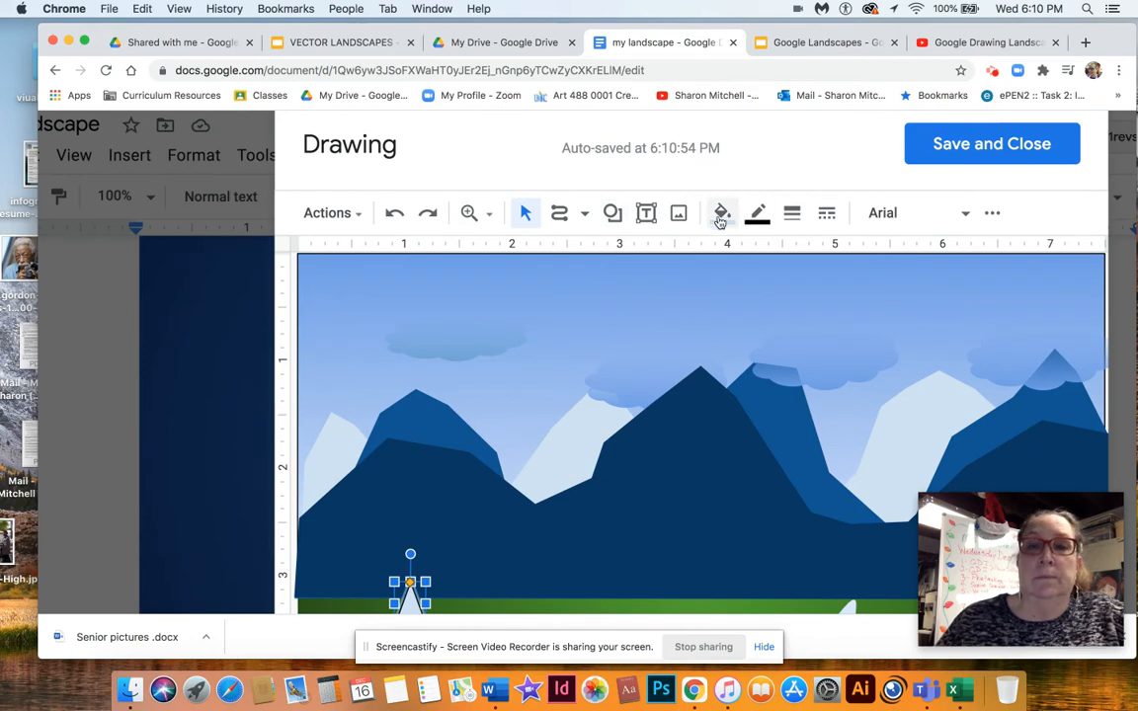
click(721, 213)
click(834, 520)
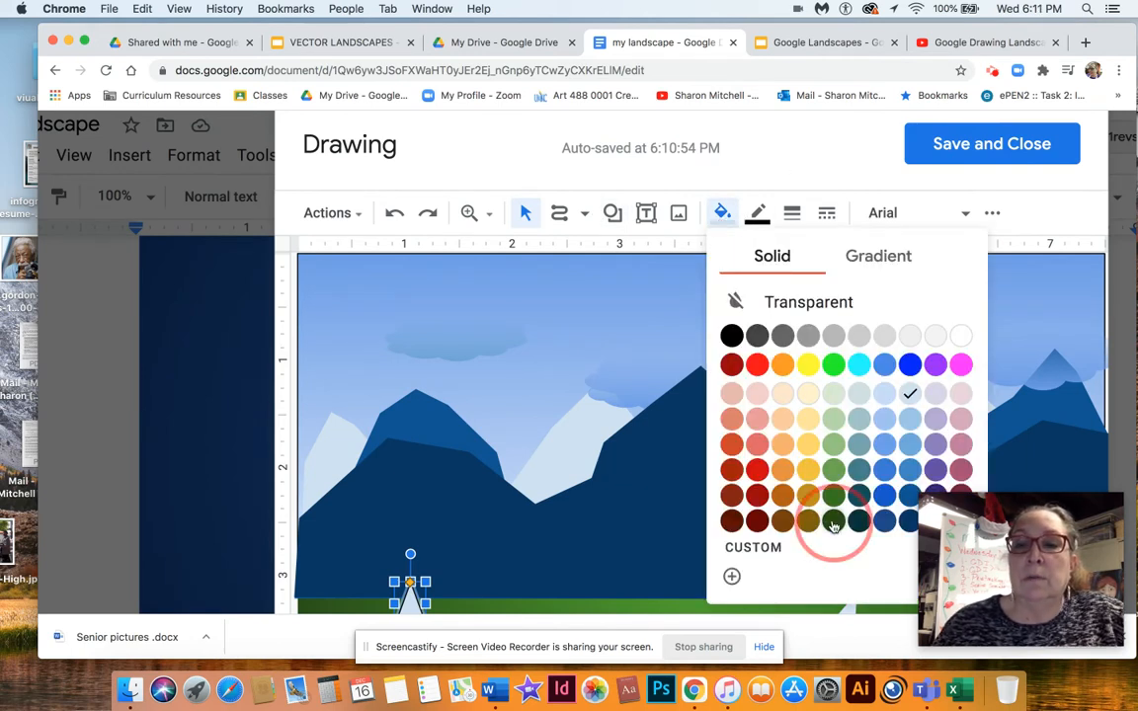
scroll(709, 407, down, 3)
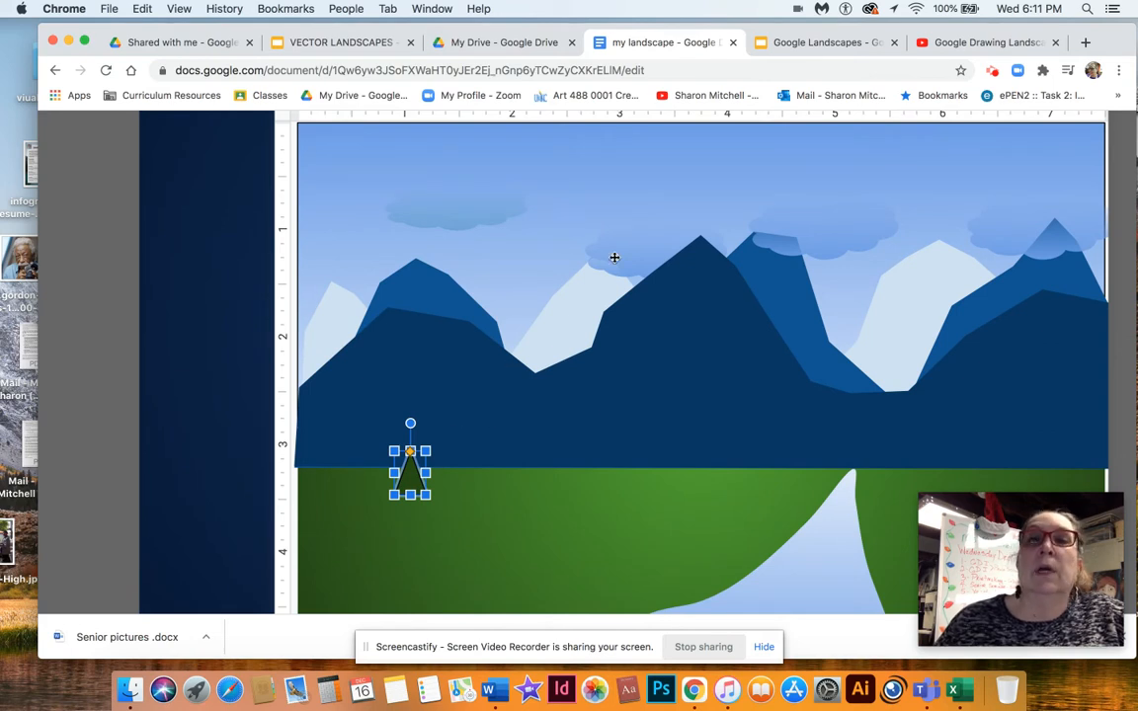
- Draw a second, larger triangle about 0.7 by 0.6 inches on the green ground, overlapping the small triangle
scroll(581, 368, up, 1)
scroll(582, 368, up, 2)
click(612, 187)
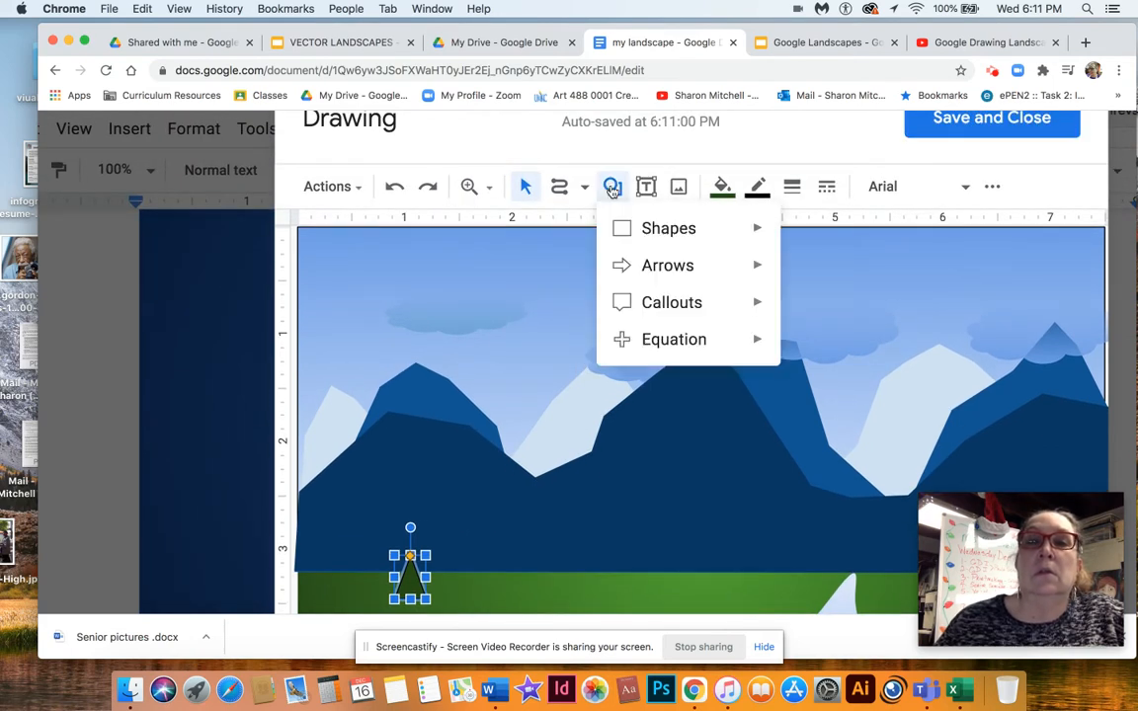
mouse_move(711, 229)
click(819, 277)
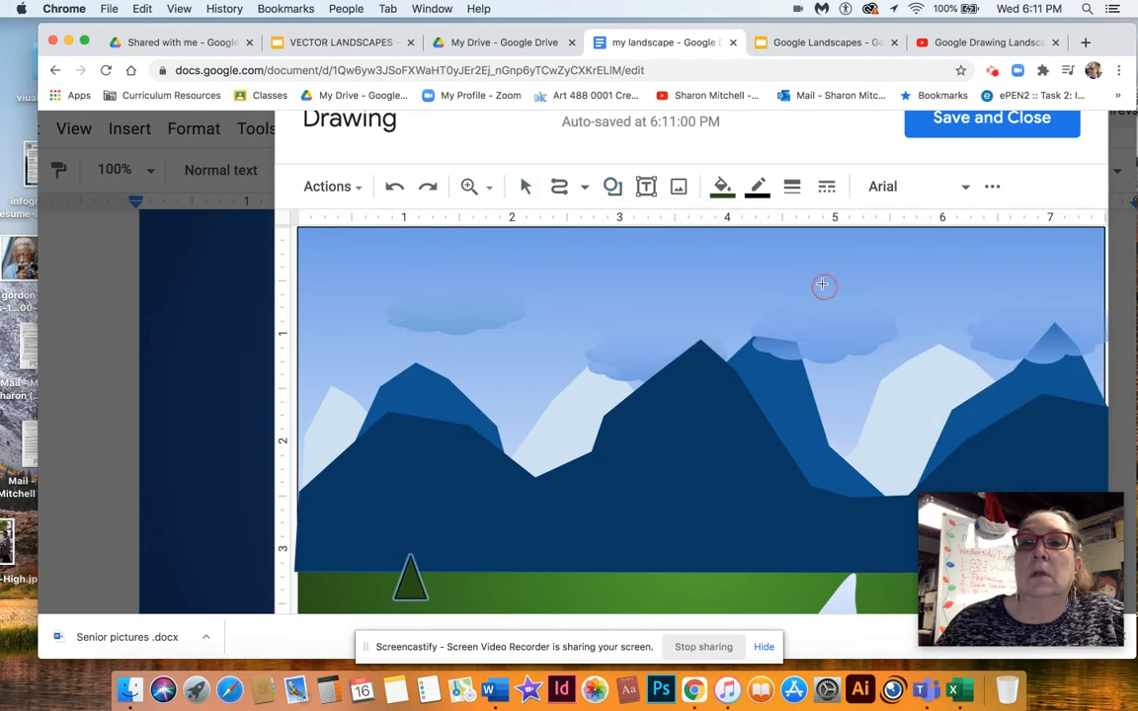
scroll(822, 283, down, 1)
scroll(822, 283, down, 5)
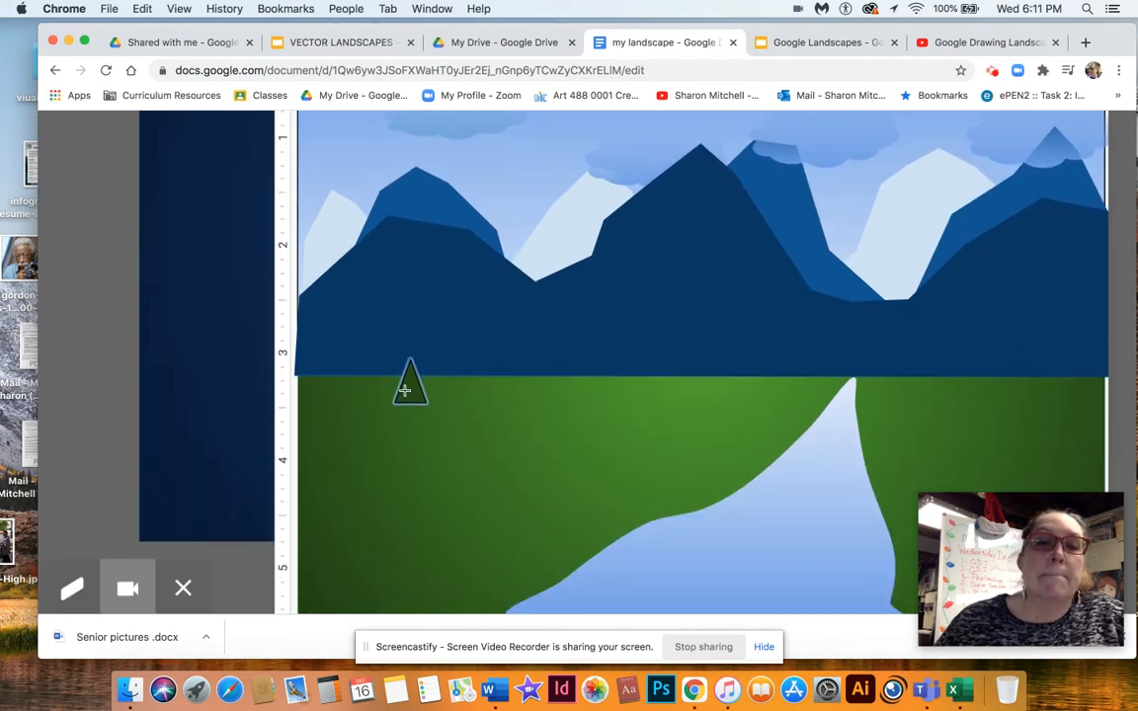
drag(404, 391, 448, 439)
- Close the Dictionary window and place the larger triangle centred just below the small triangle
click(450, 437)
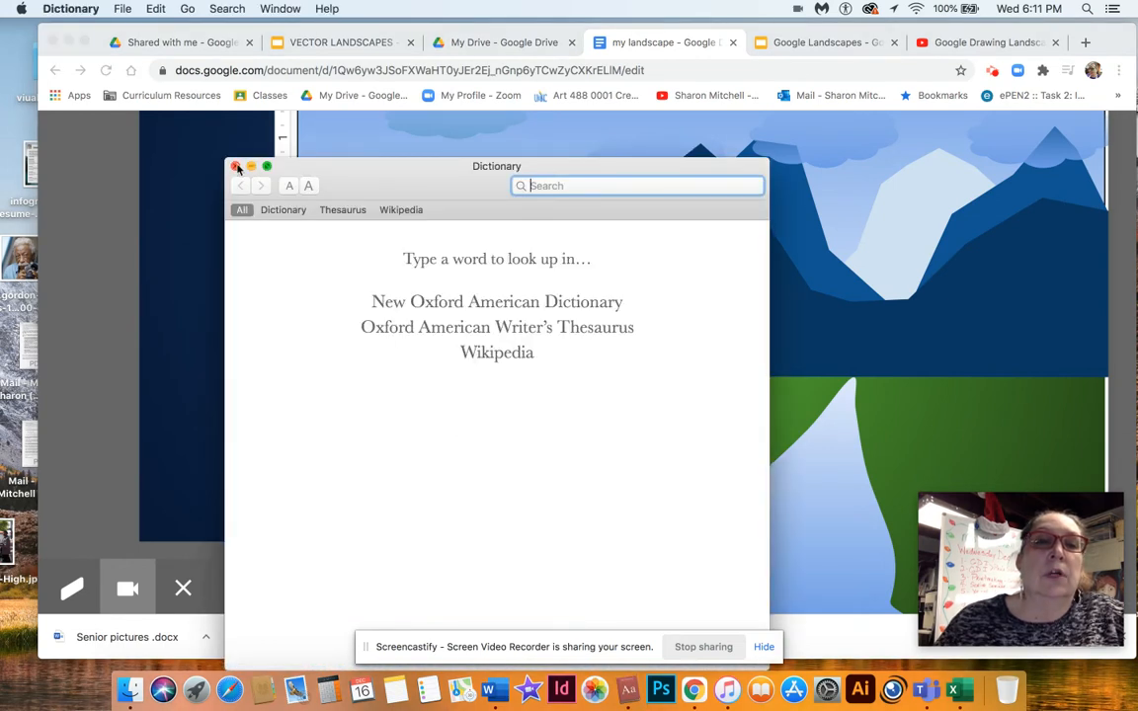
click(235, 166)
drag(460, 435, 419, 415)
click(429, 417)
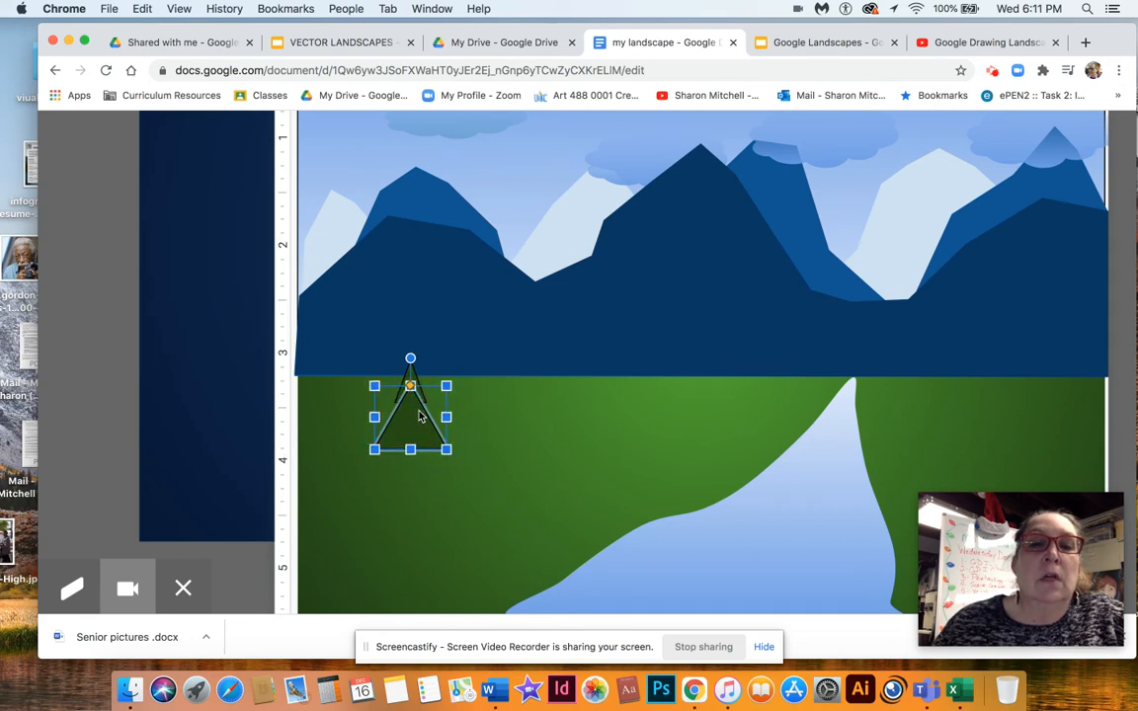
click(446, 450)
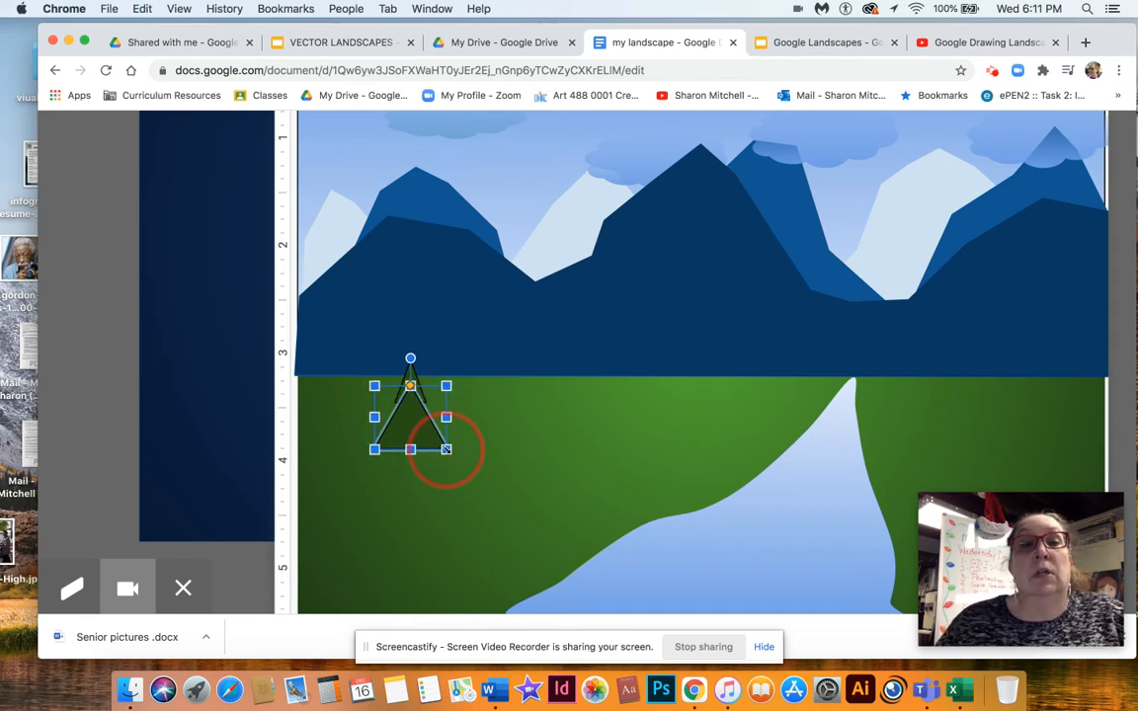
drag(410, 433, 410, 466)
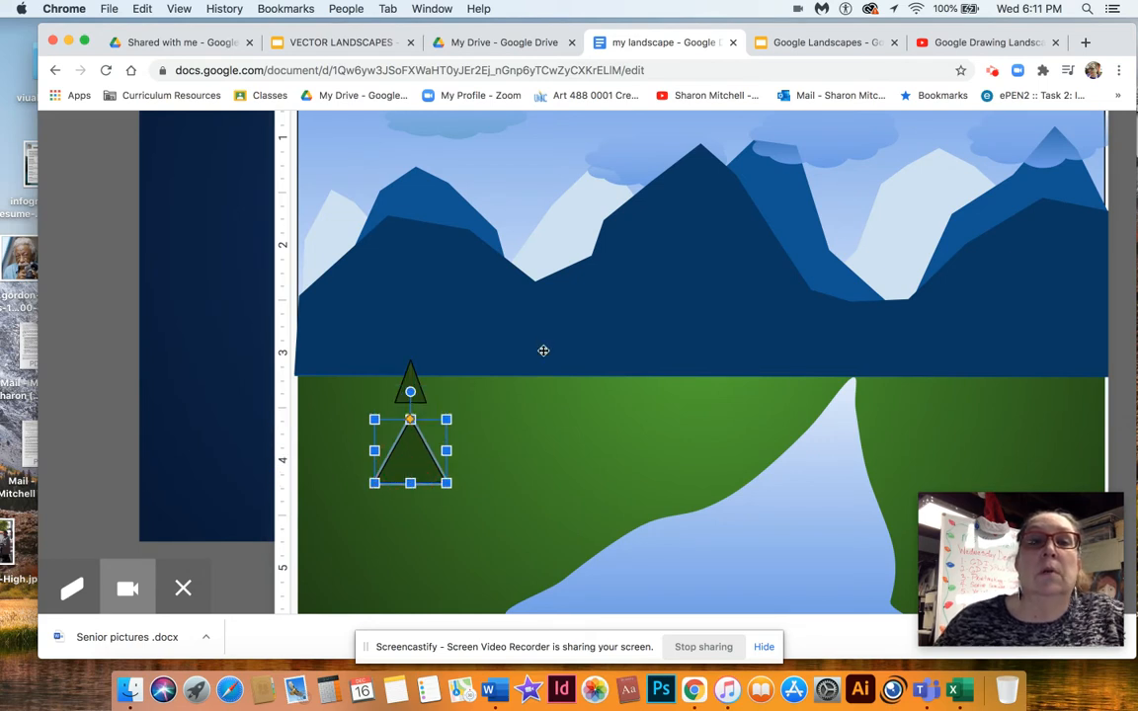
- Draw a medium triangle about 0.5 by 0.5 inches, centred between the small and large triangles as the tree's middle tier
scroll(577, 264, up, 3)
scroll(576, 264, up, 3)
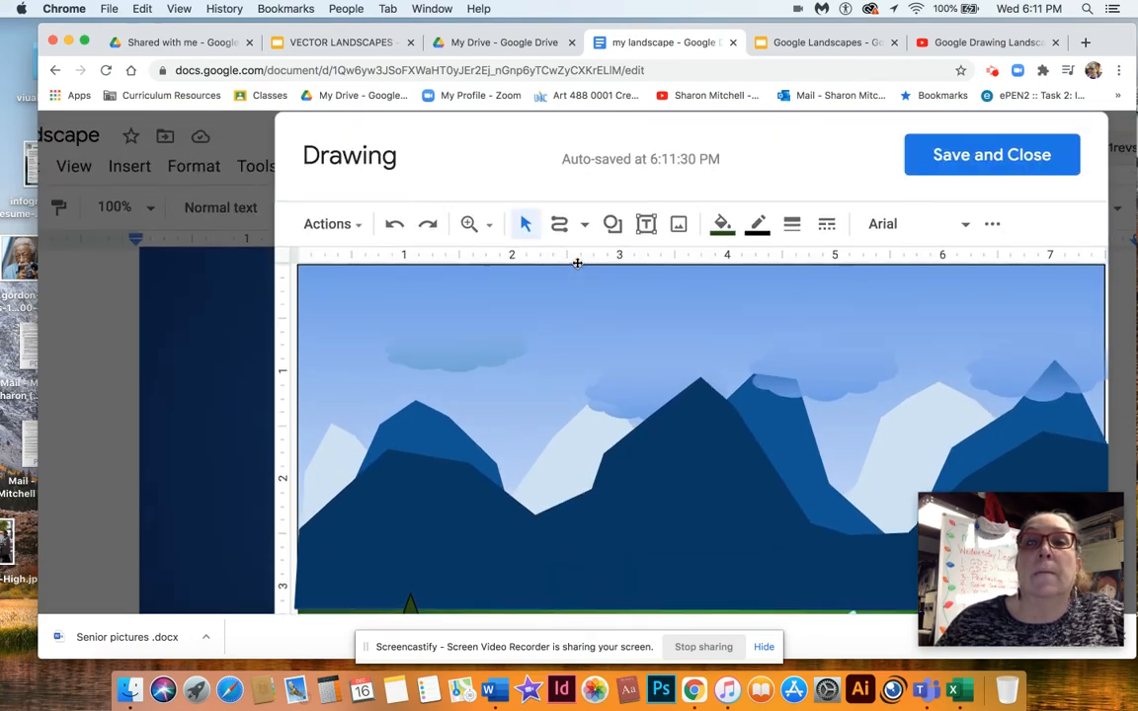
click(612, 224)
mouse_move(637, 274)
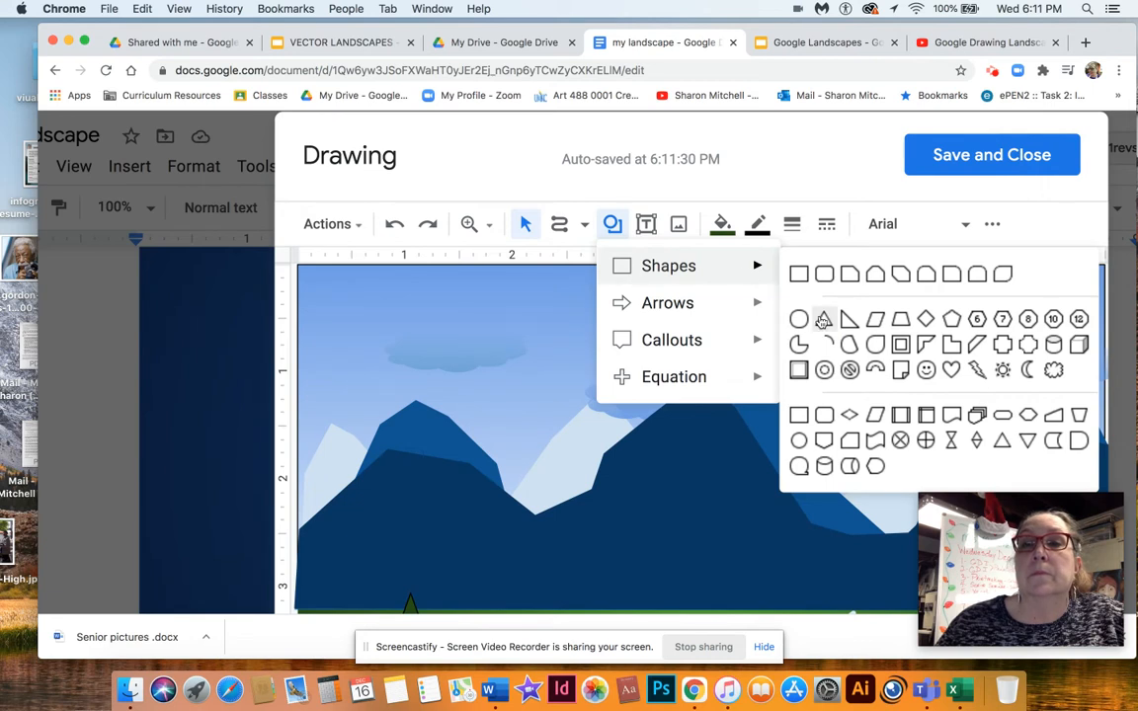
click(818, 316)
scroll(818, 316, down, 3)
scroll(818, 316, down, 4)
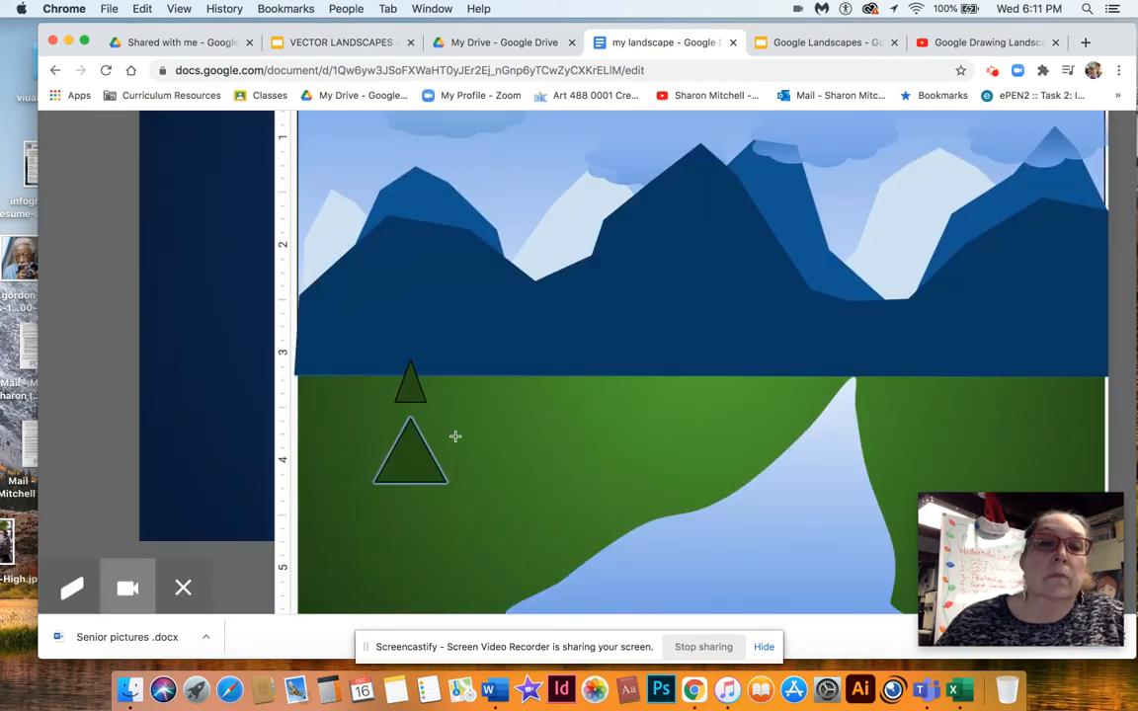
mouse_move(460, 401)
mouse_down()
mouse_move(516, 453)
mouse_move(400, 406)
mouse_move(415, 421)
mouse_up()
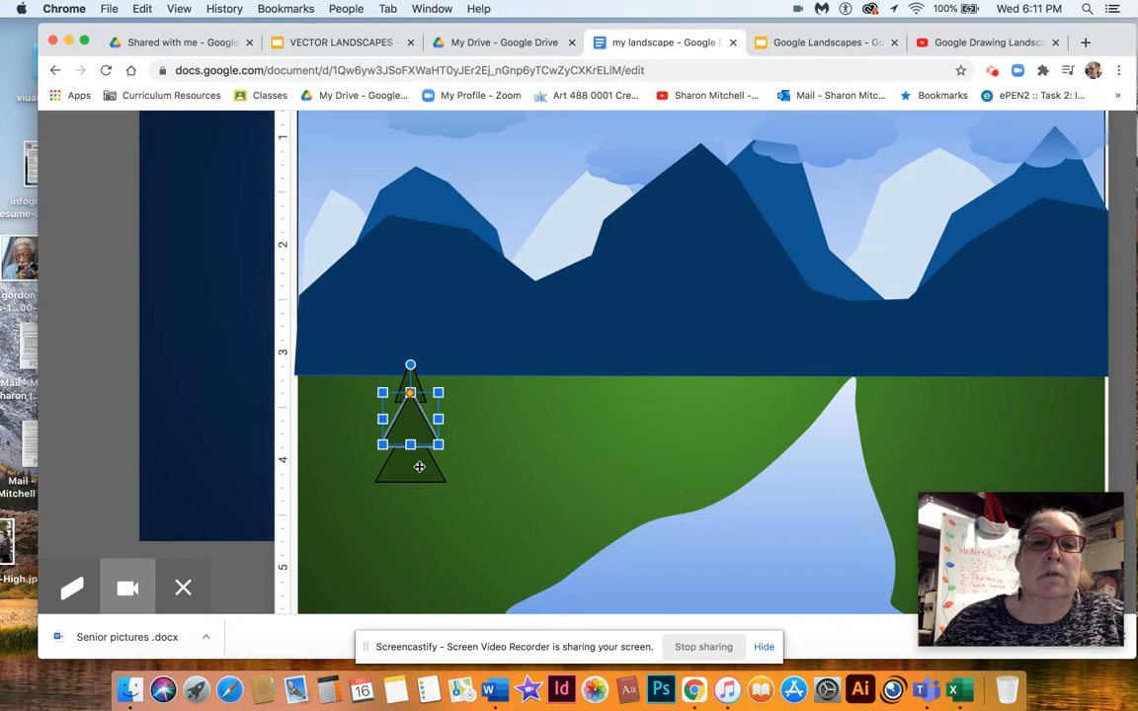
- Bring the small top triangle of the tree in front of the other triangles
click(420, 465)
click(417, 376)
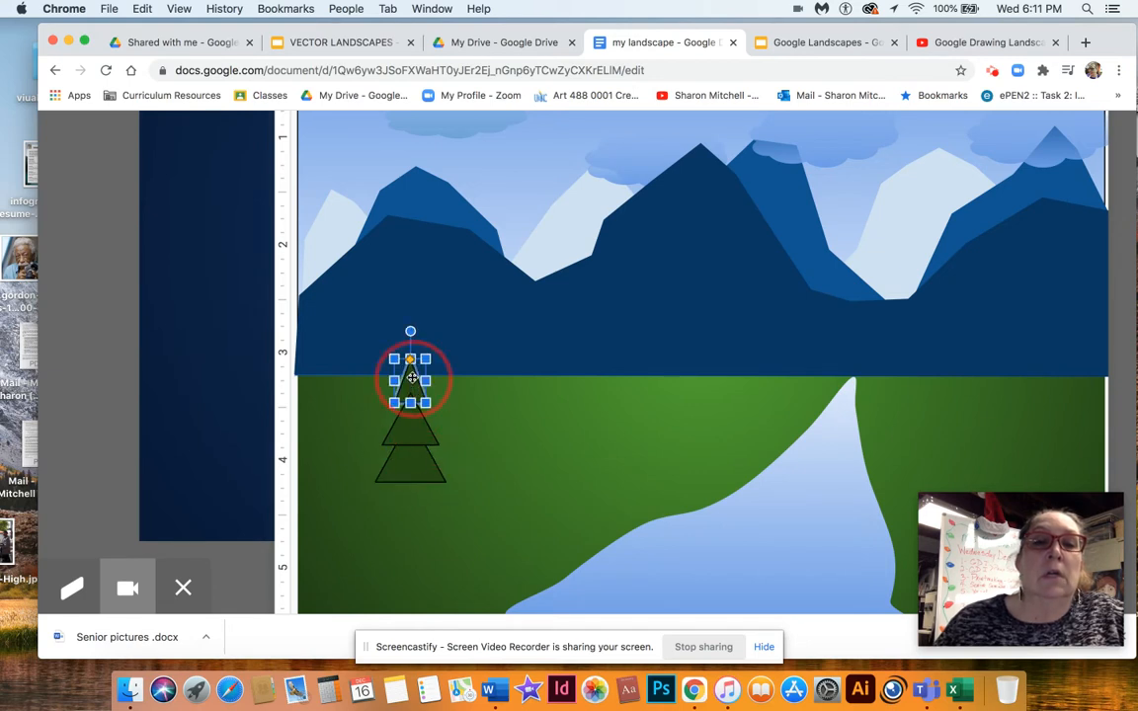
scroll(457, 338, up, 5)
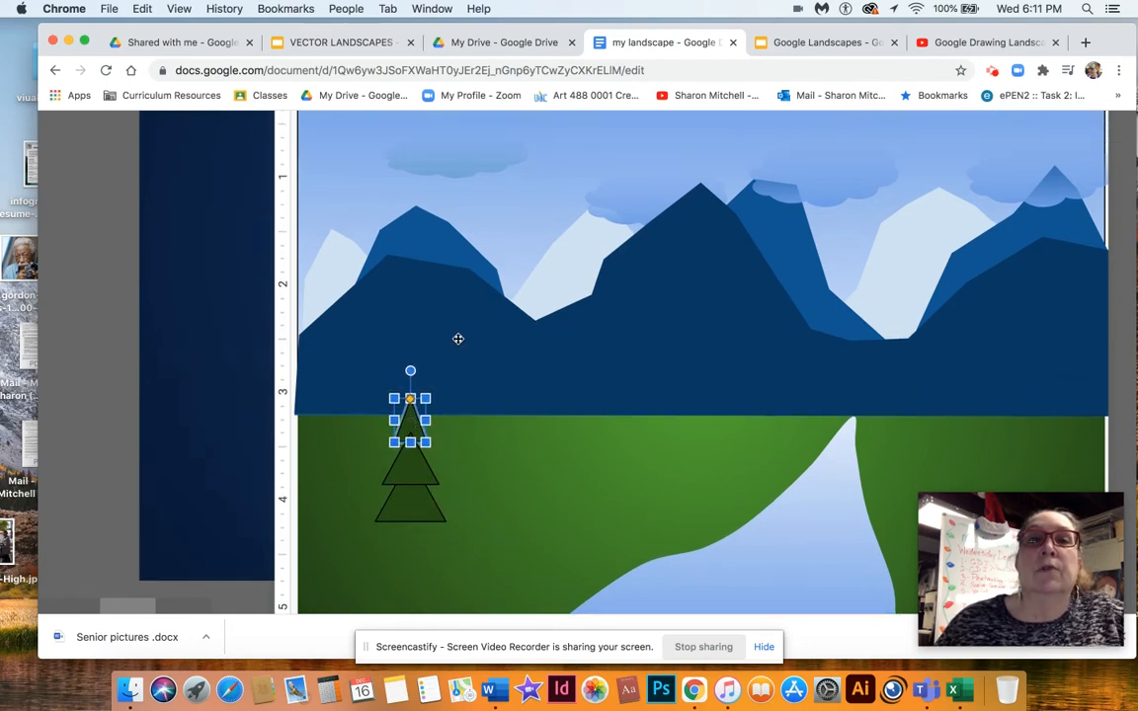
click(360, 162)
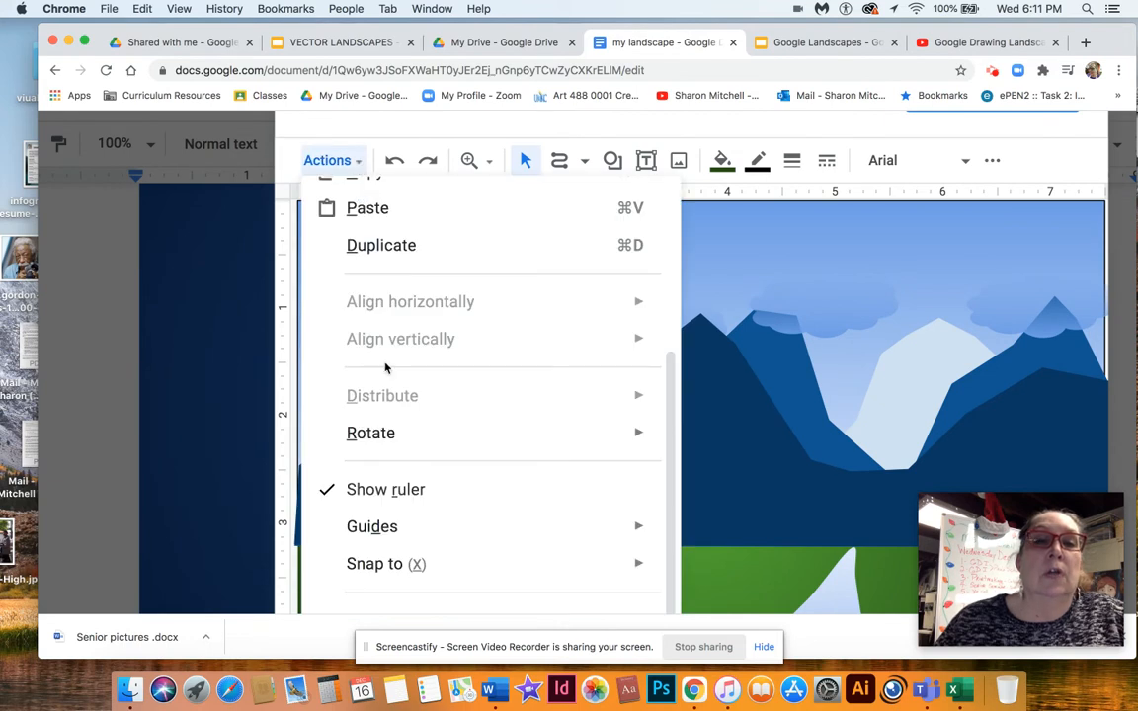
mouse_move(394, 527)
scroll(392, 533, down, 2)
scroll(393, 533, down, 1)
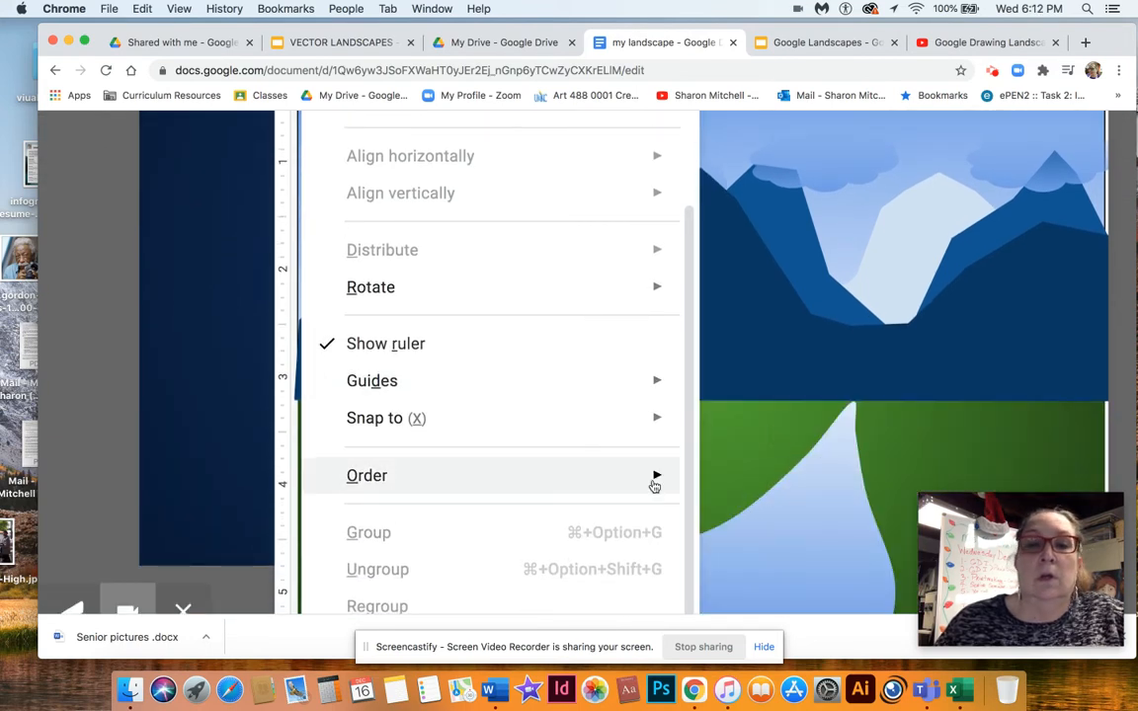
mouse_move(653, 475)
click(761, 482)
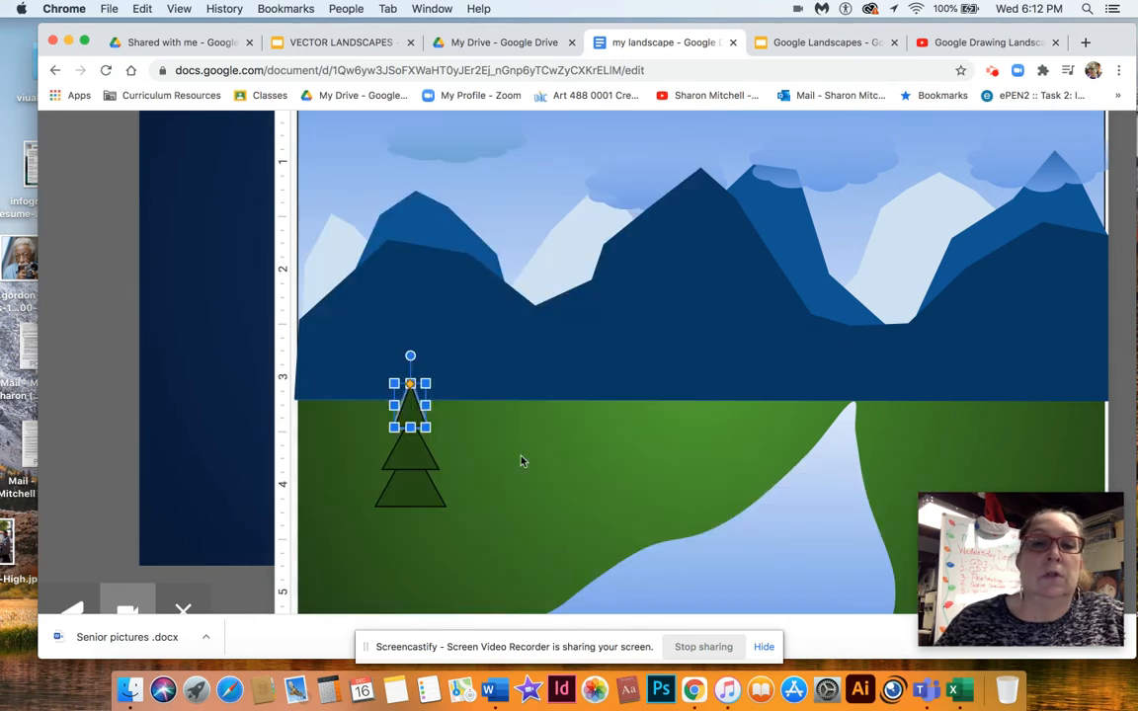
key(Escape)
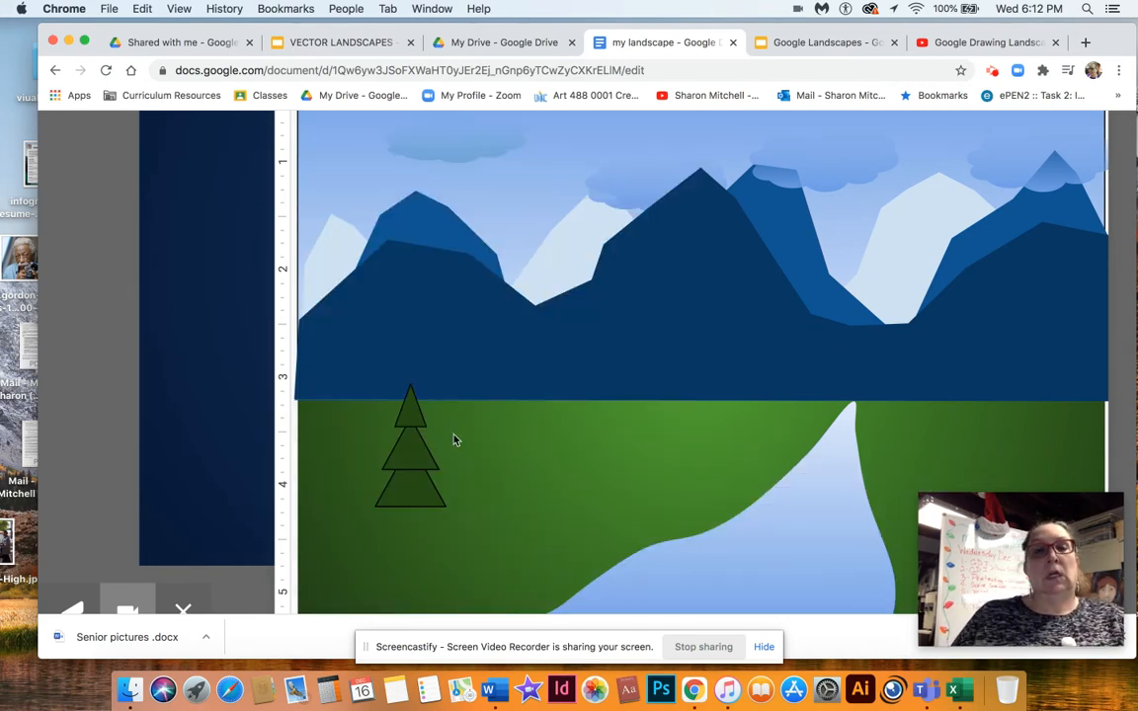
- Move the top triangle slightly down so it sits closer to the tree's middle tier
click(409, 414)
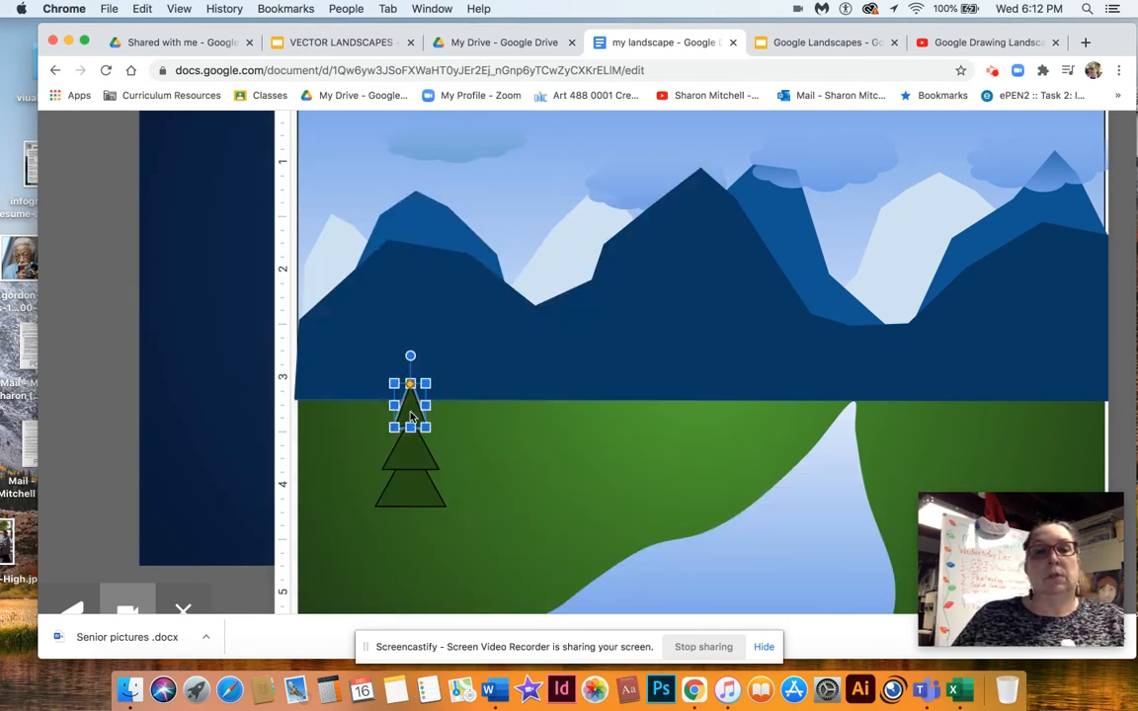
drag(411, 415, 413, 420)
click(512, 481)
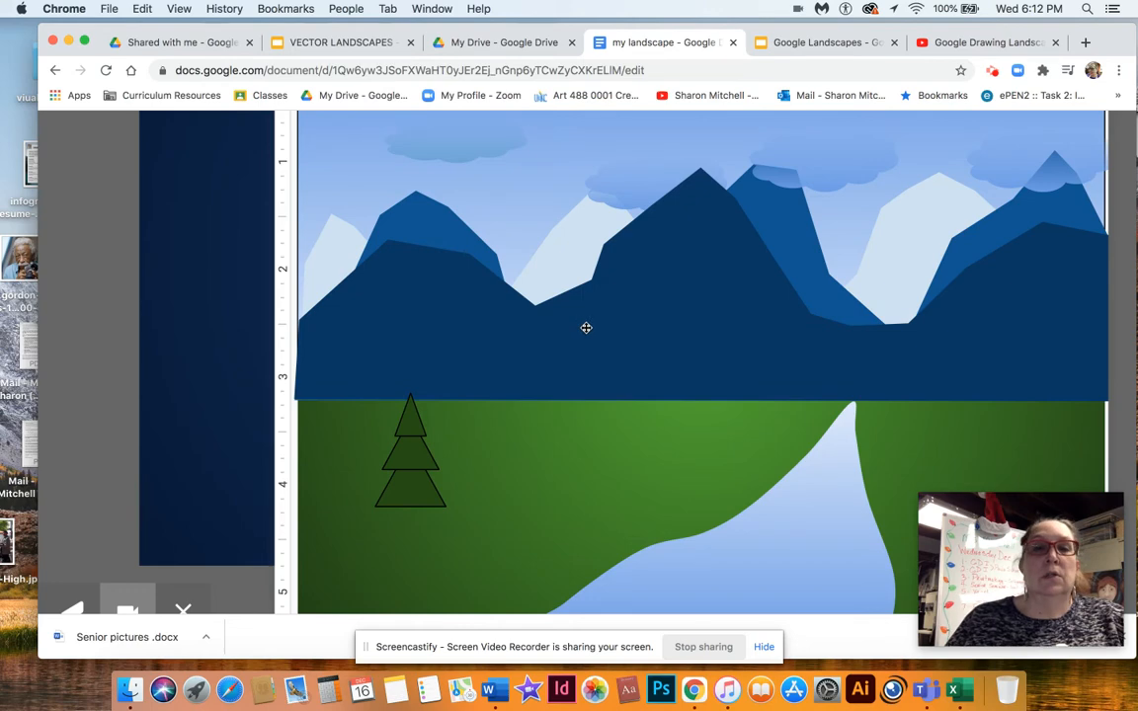
- Draw a narrow upright rectangle about 0.15 by 0.25 inches under the lowest triangle as the tree trunk
scroll(587, 325, up, 5)
click(612, 225)
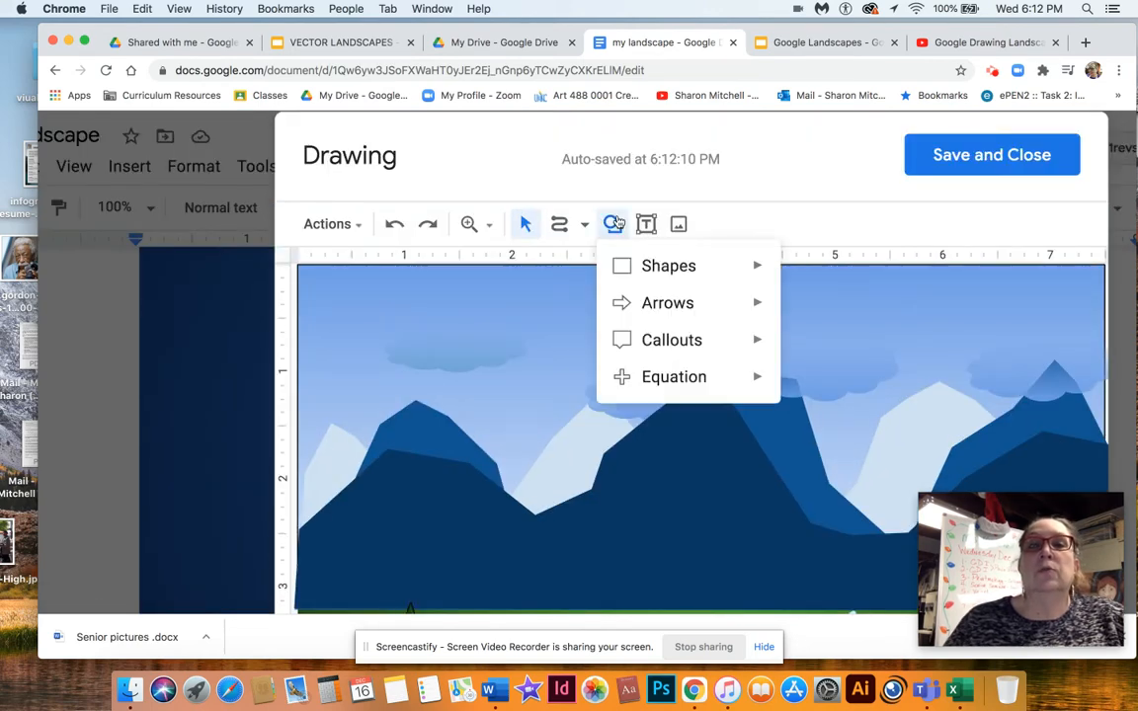
mouse_move(675, 269)
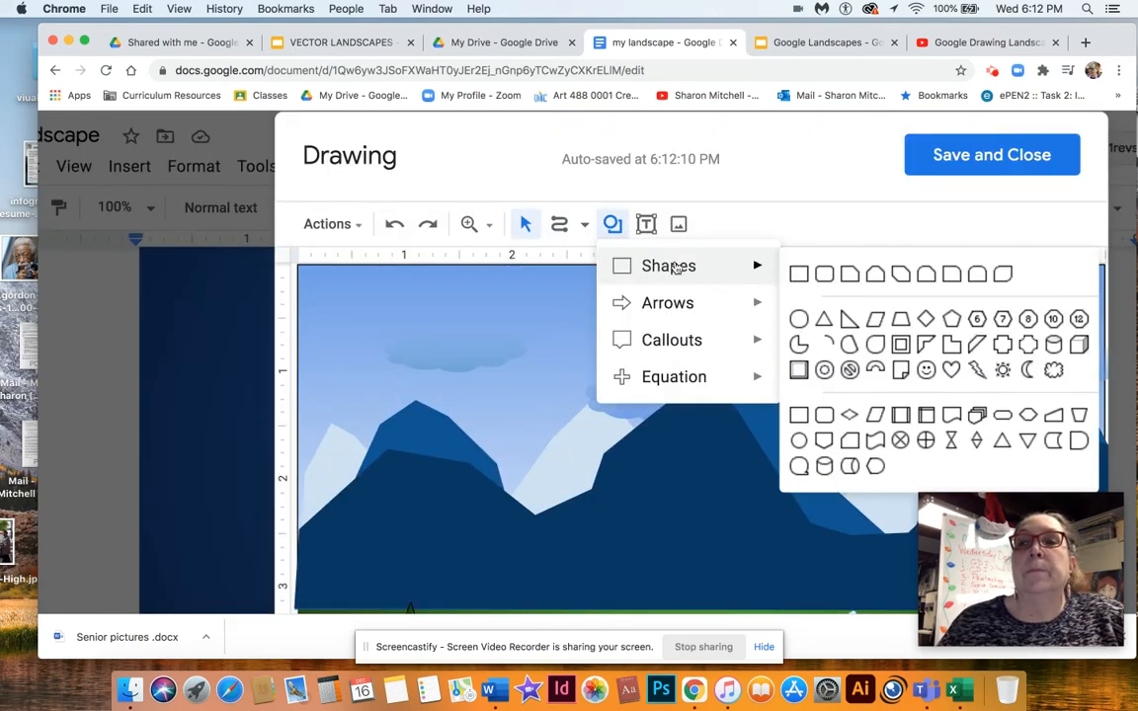
click(800, 276)
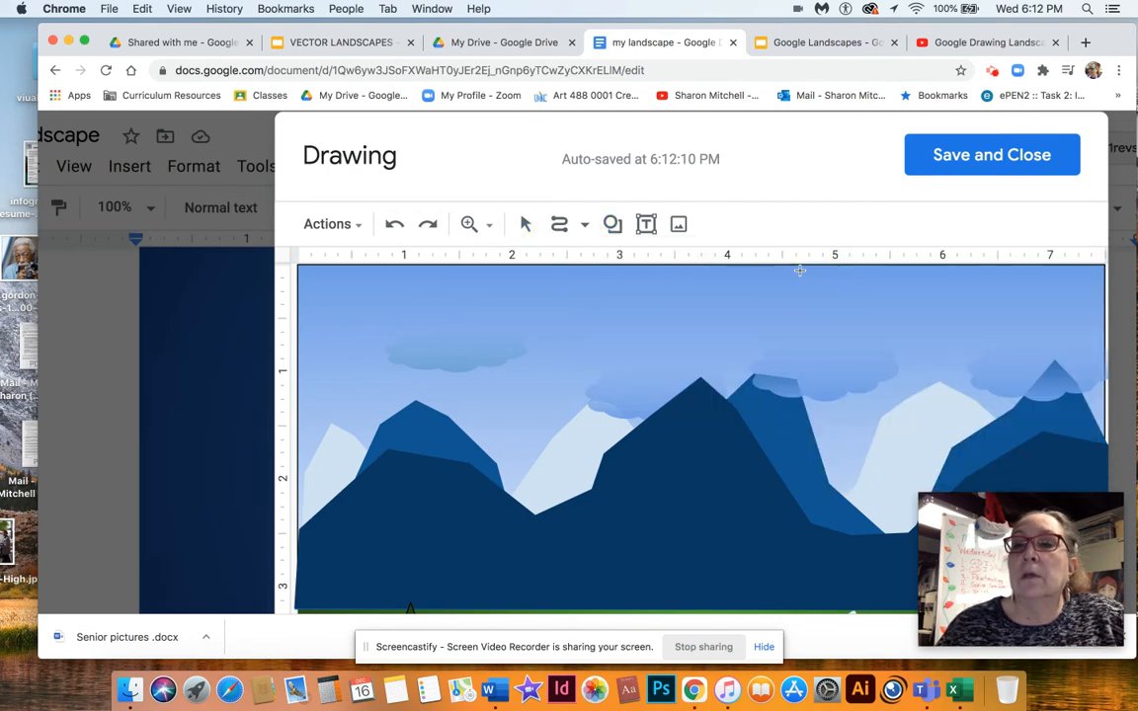
scroll(565, 377, down, 5)
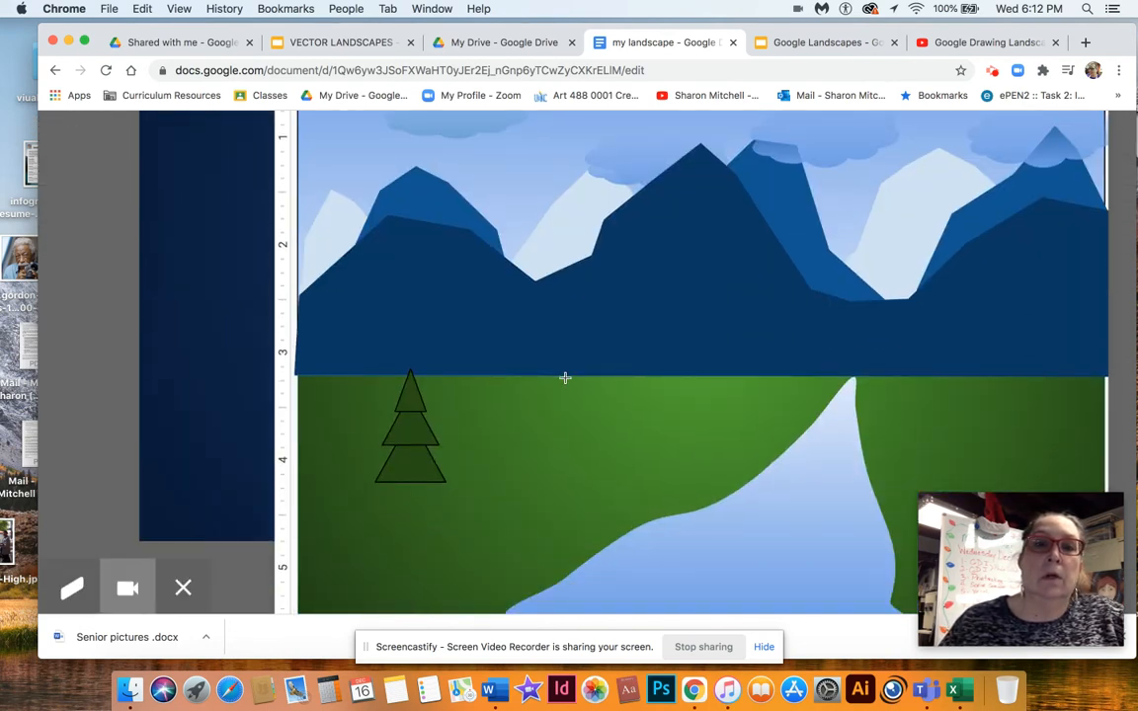
scroll(565, 377, up, 2)
scroll(565, 377, down, 2)
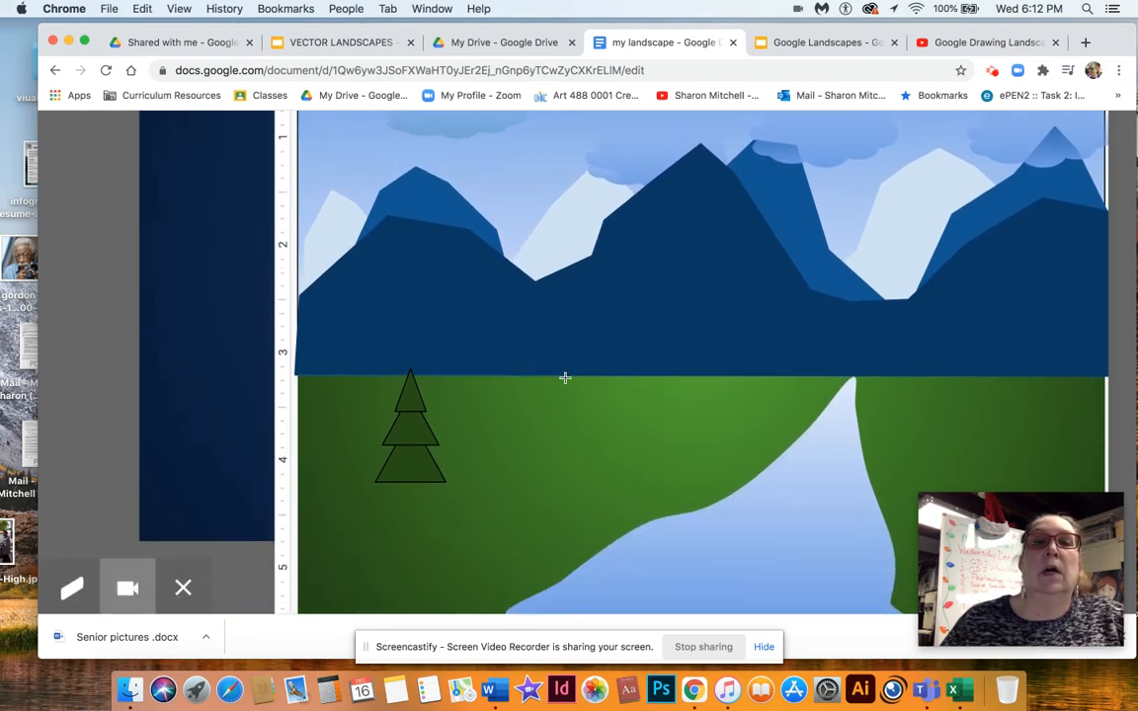
drag(407, 478, 417, 507)
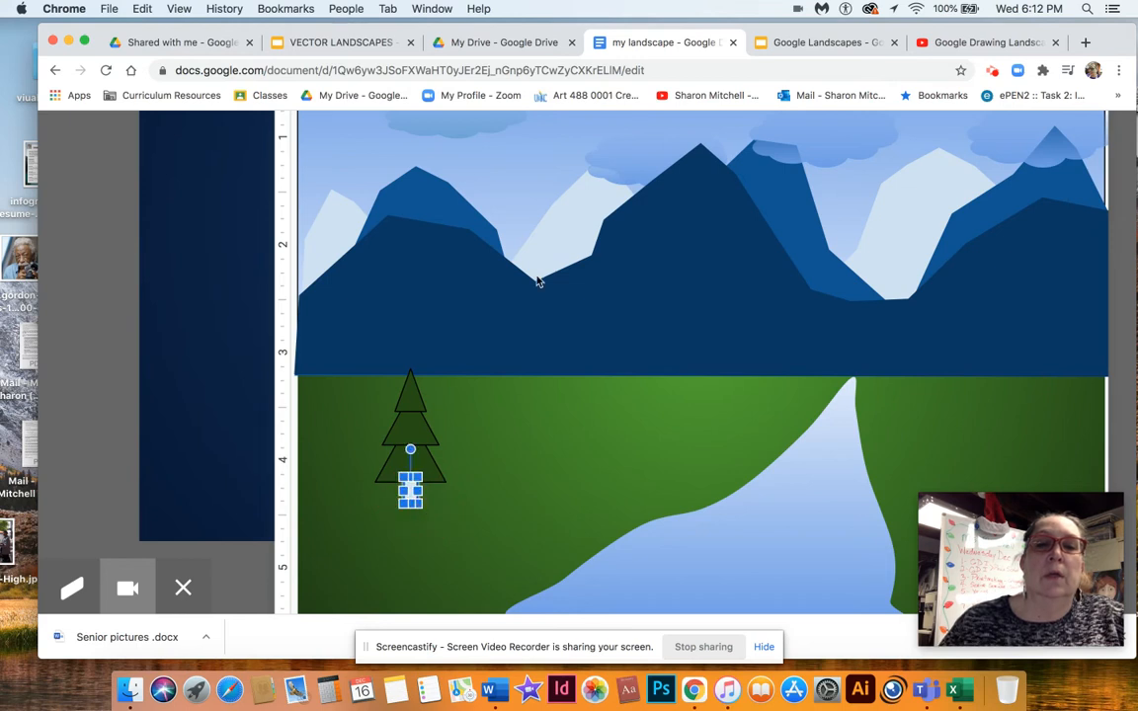
- Fill the trunk rectangle with the same darkest solid green as the triangles
scroll(543, 139, up, 3)
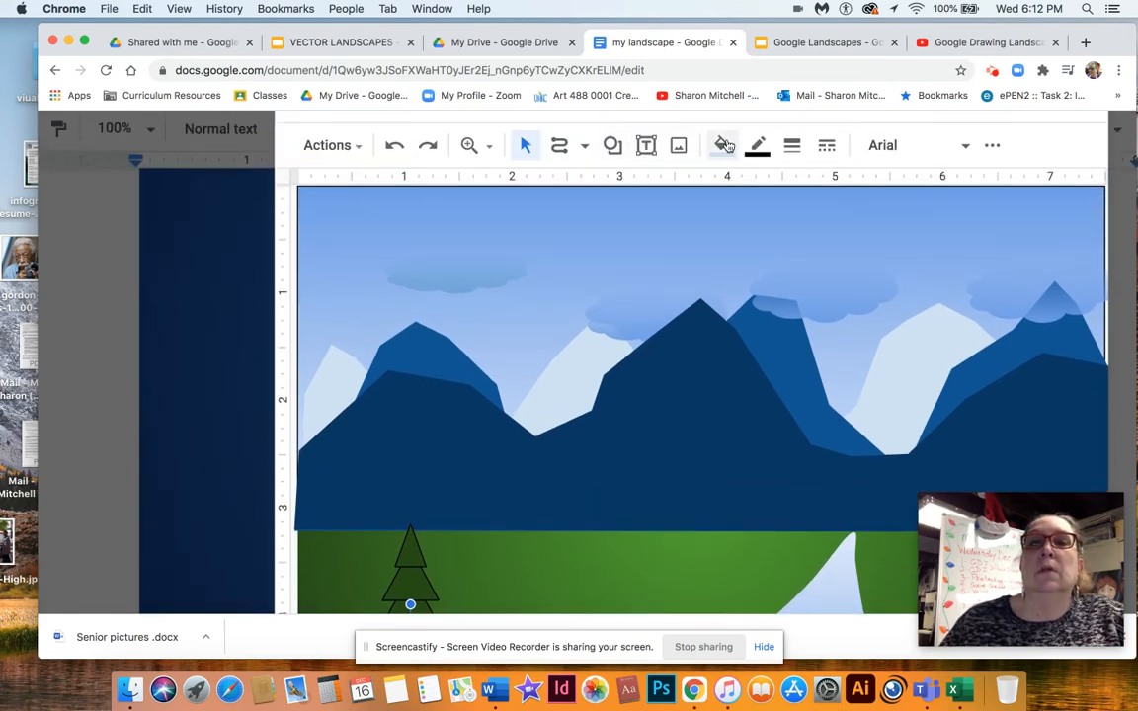
click(724, 146)
click(833, 455)
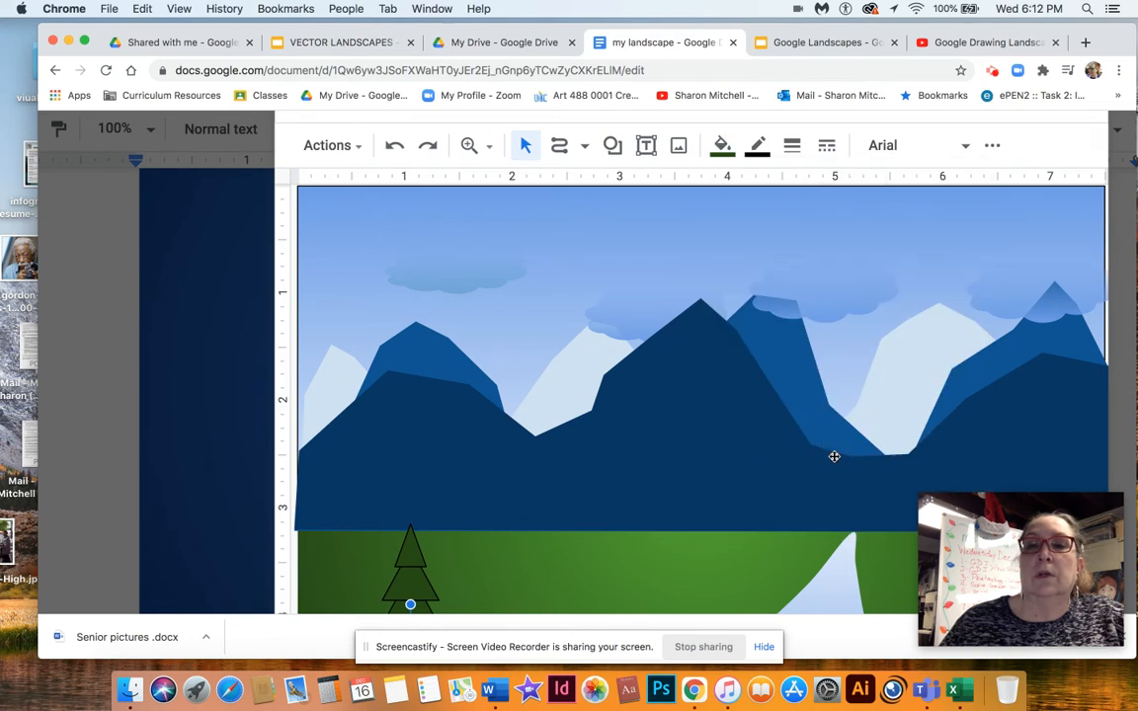
scroll(833, 456, down, 3)
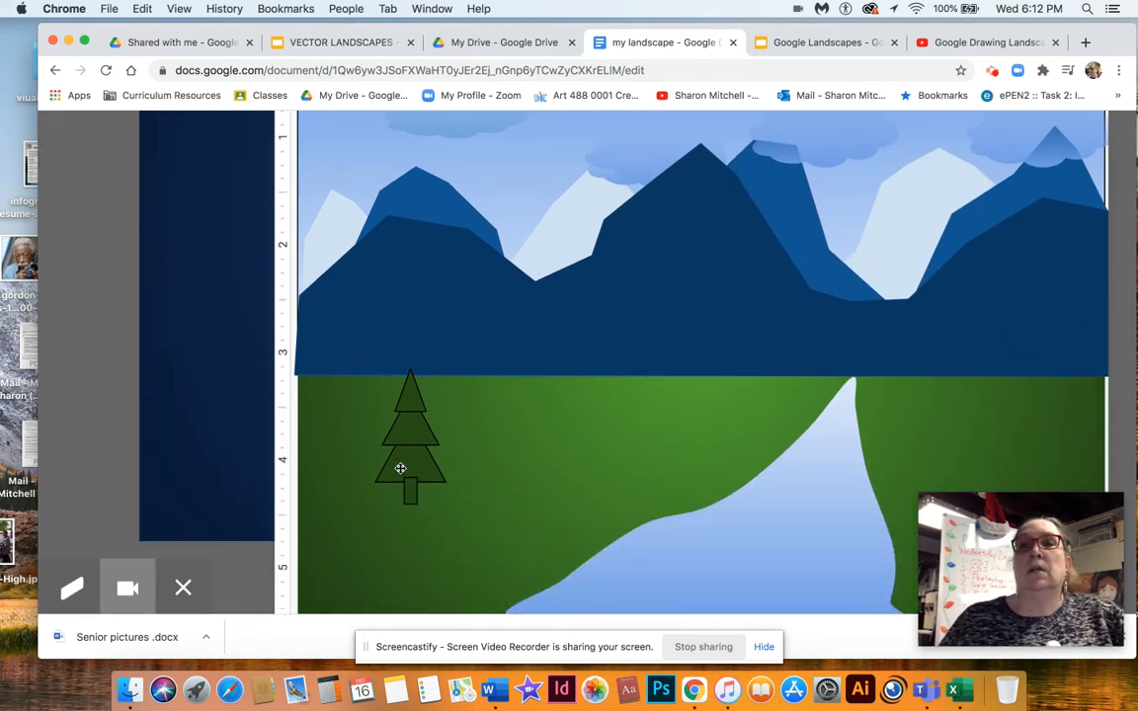
- Select the trunk together with all three triangles and make their outlines transparent
click(410, 491)
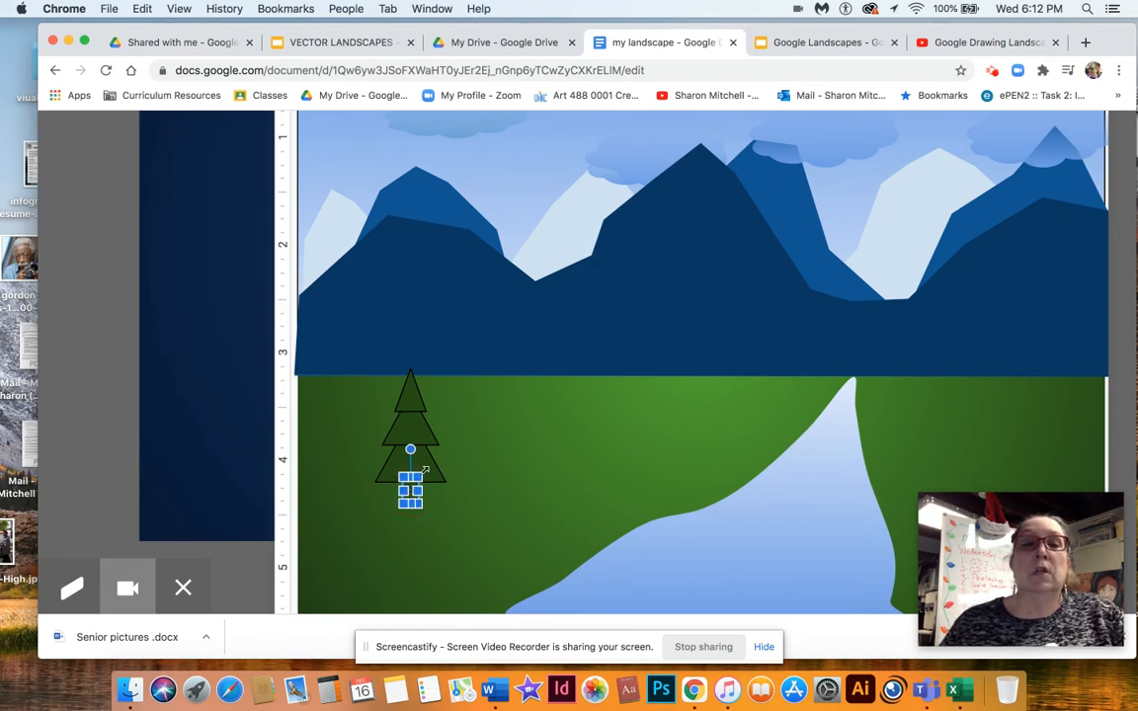
shift+click(421, 469)
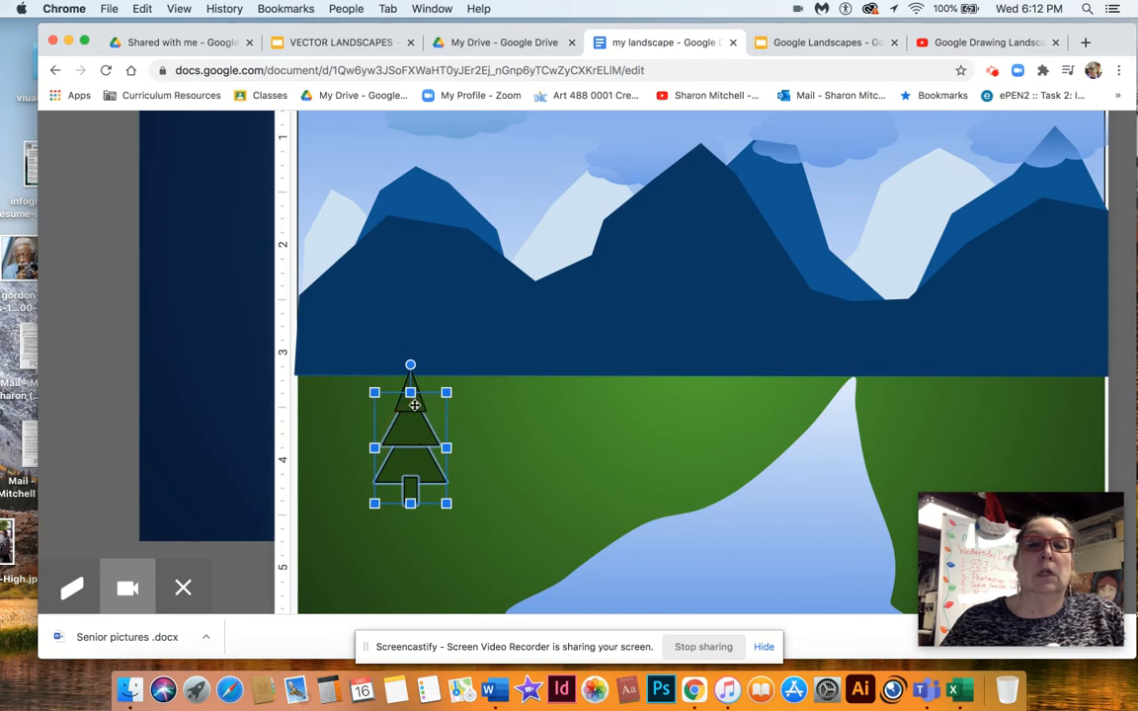
shift+click(412, 397)
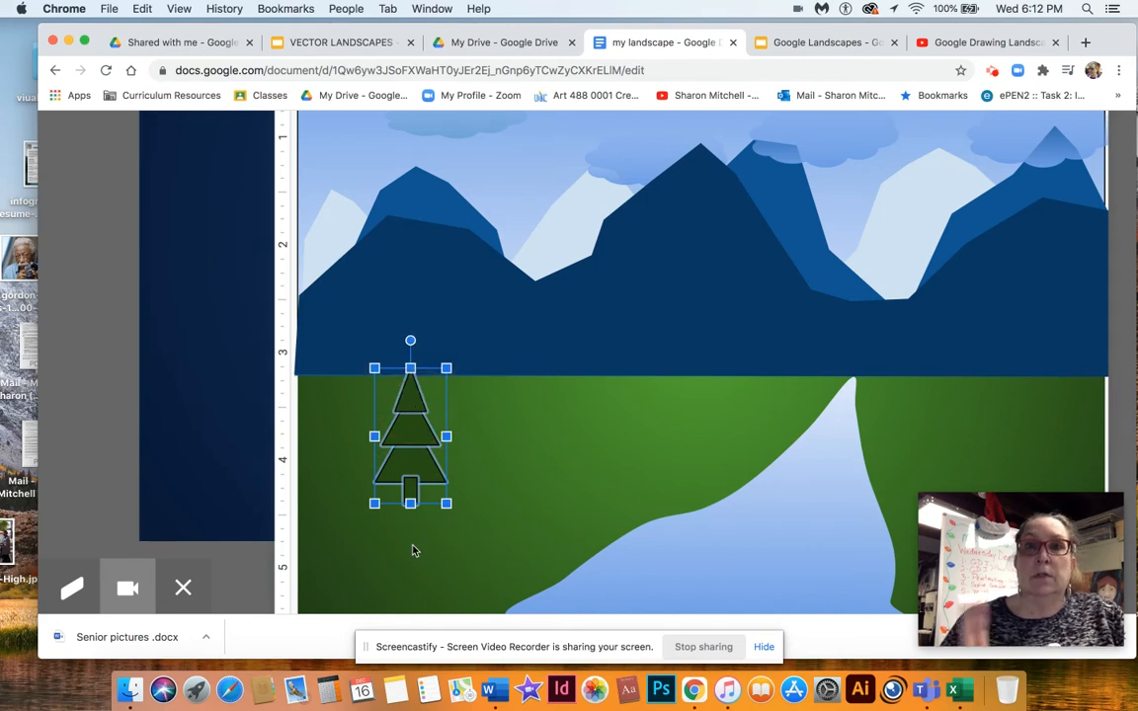
scroll(483, 526, up, 5)
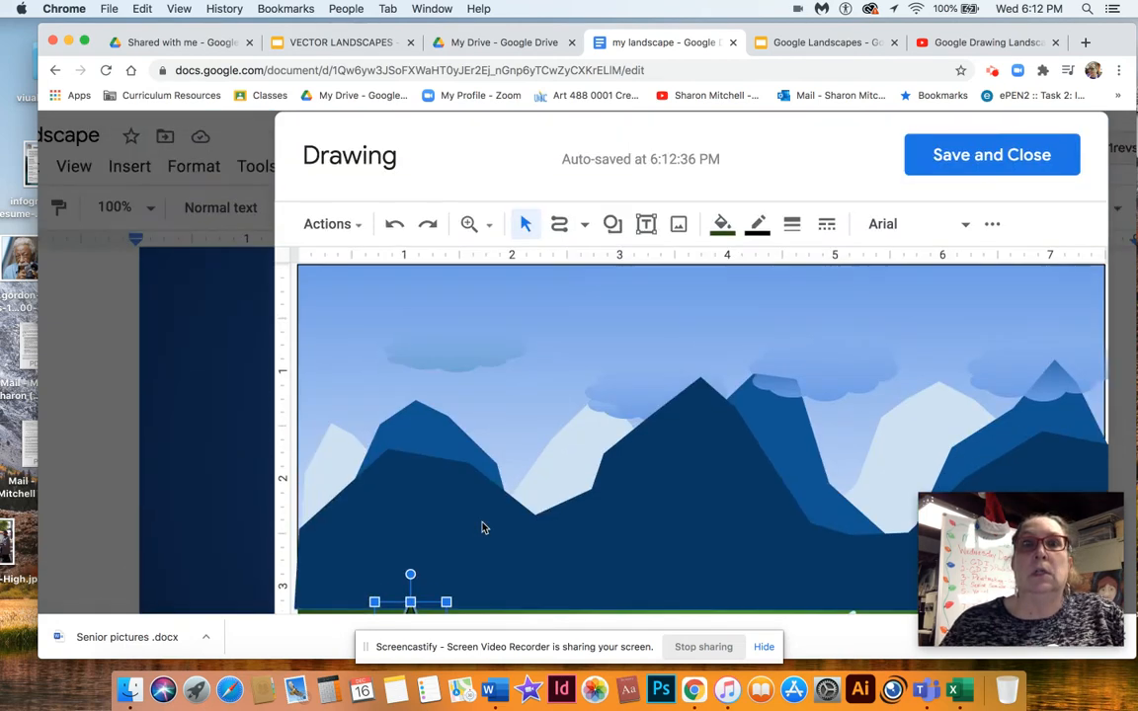
click(758, 223)
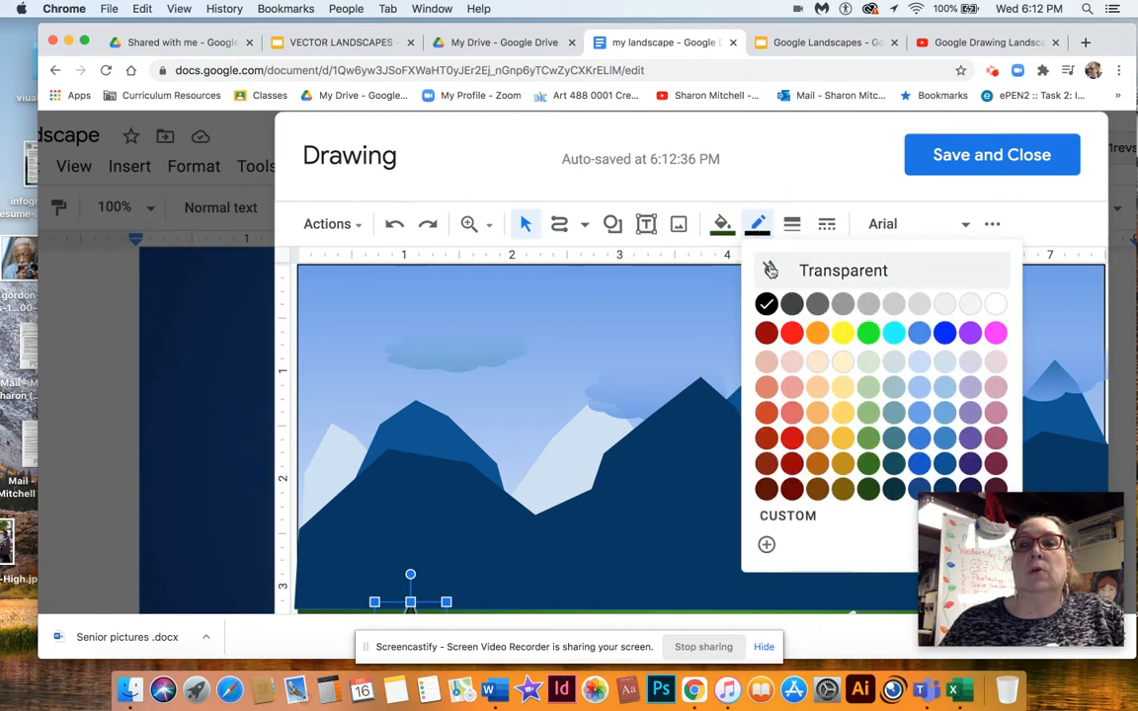
click(771, 270)
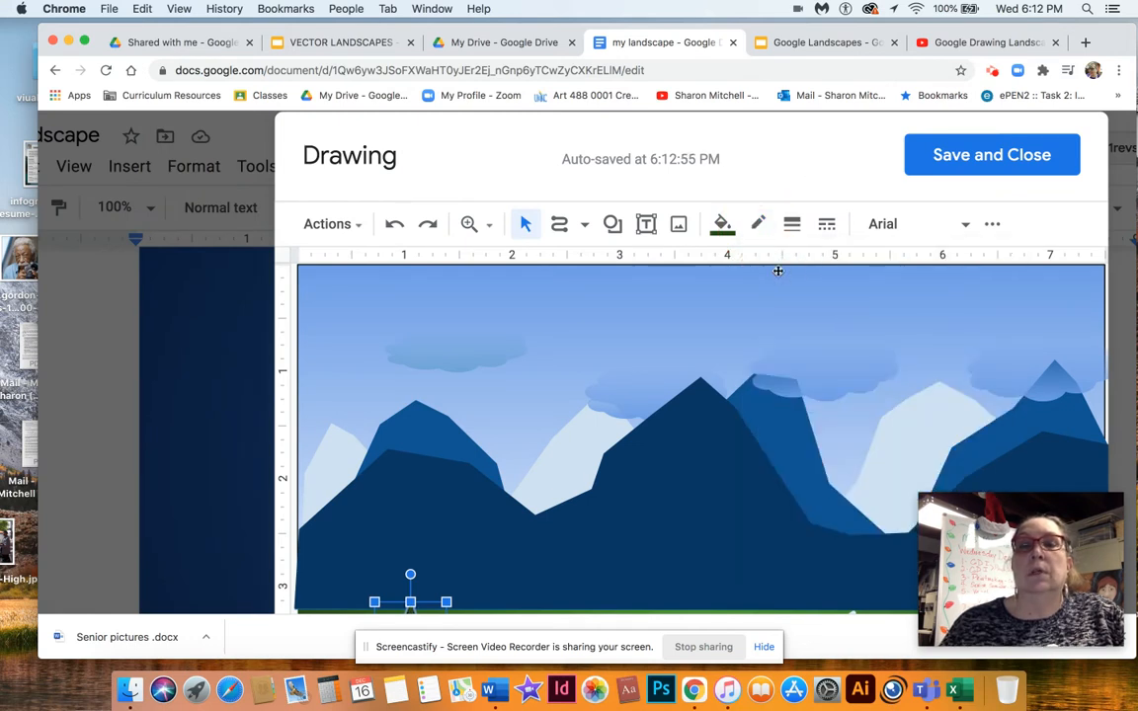
- Group the trunk and the three triangles into a single tree object and deselect it
click(354, 229)
scroll(388, 435, down, 2)
scroll(388, 434, down, 4)
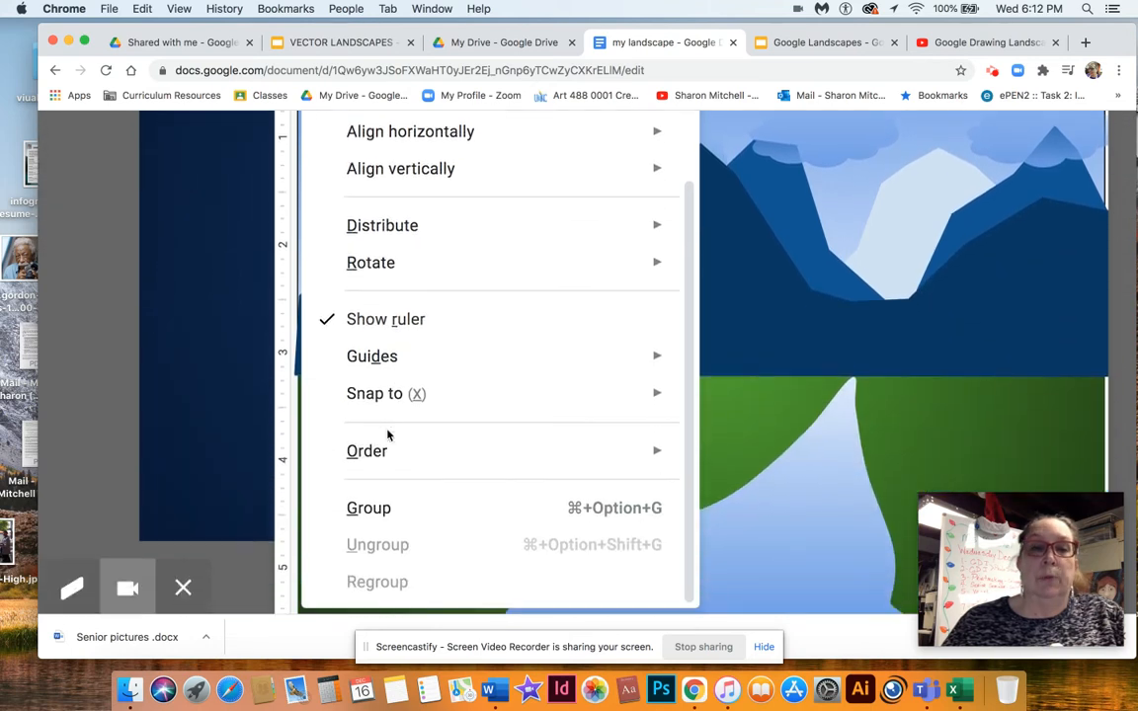
click(389, 513)
key(Escape)
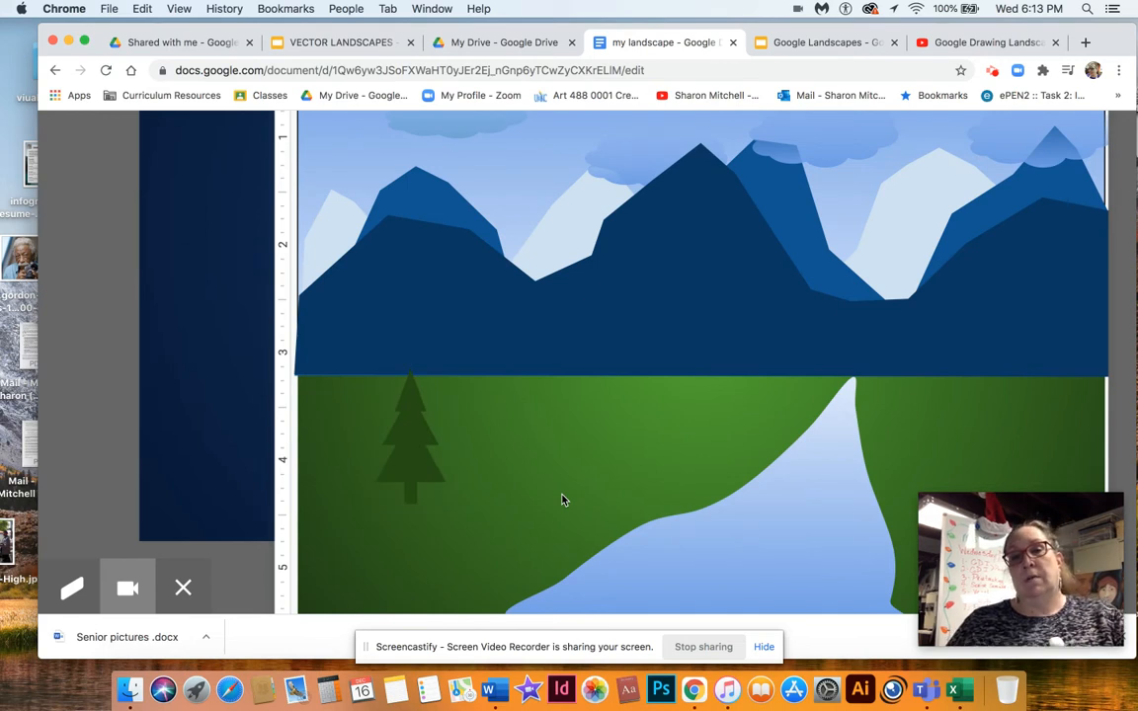
- Make three copies of the grouped tree, lined up across the green ground beside the original
click(423, 451)
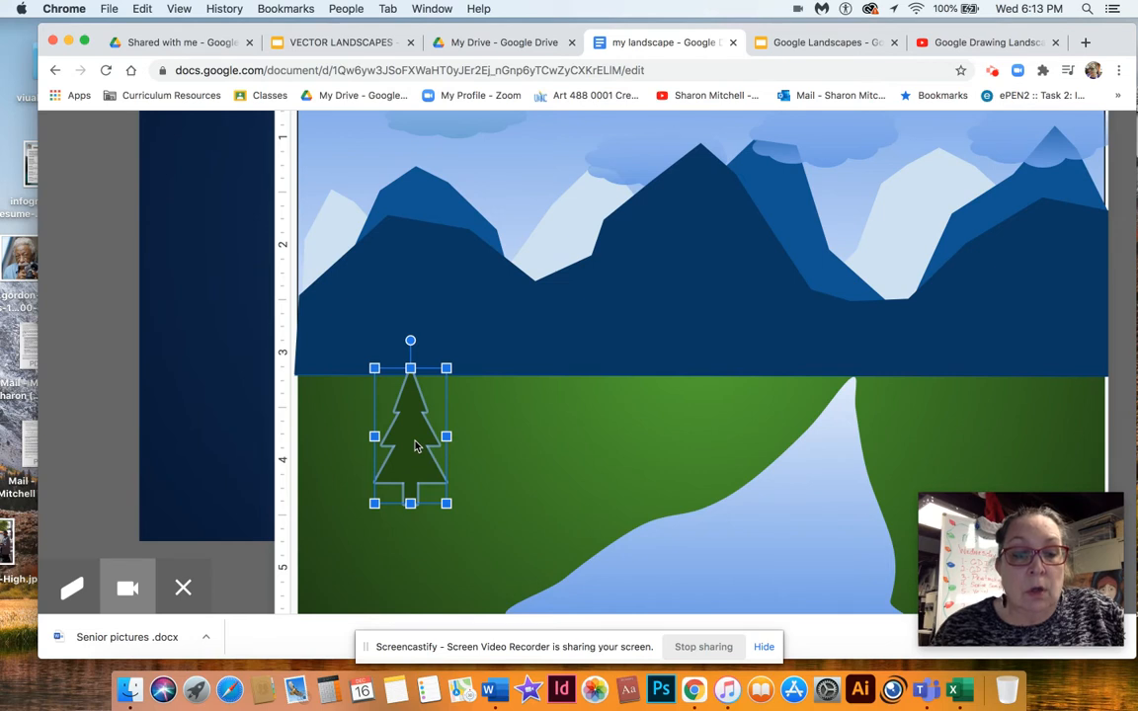
drag(415, 445, 594, 427)
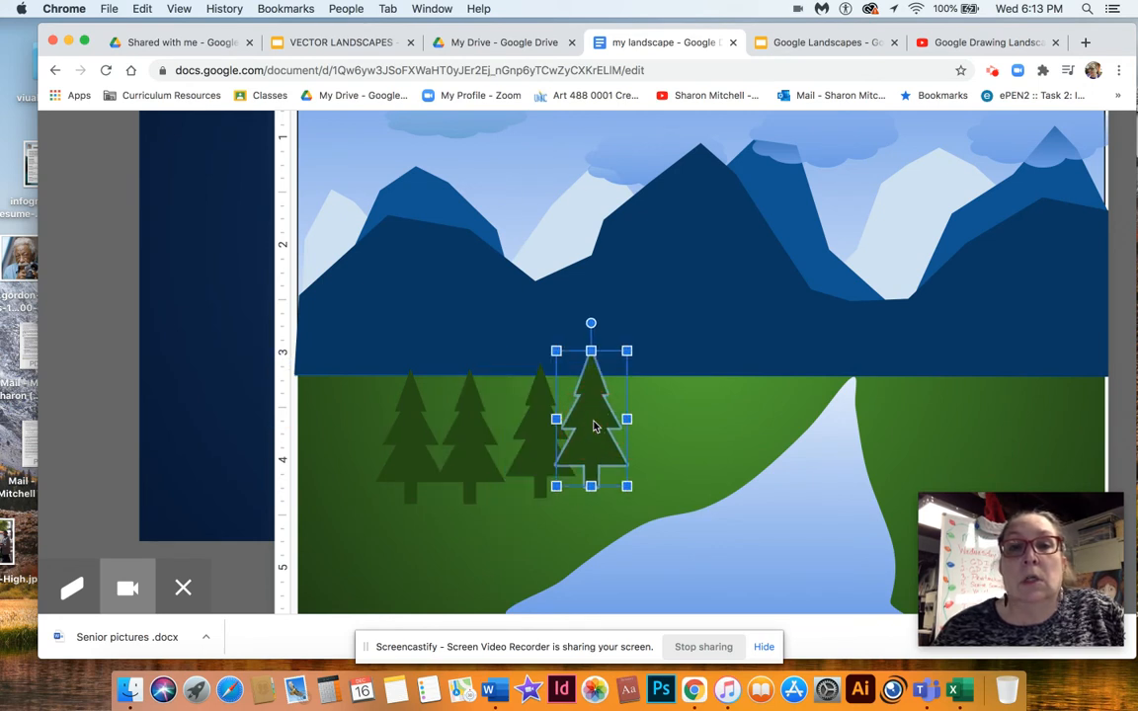
- Shrink the last tree copy to about 0.35 by 0.9 inches and place it on the horizon near the drawing's left edge
drag(627, 486, 604, 456)
drag(579, 400, 351, 375)
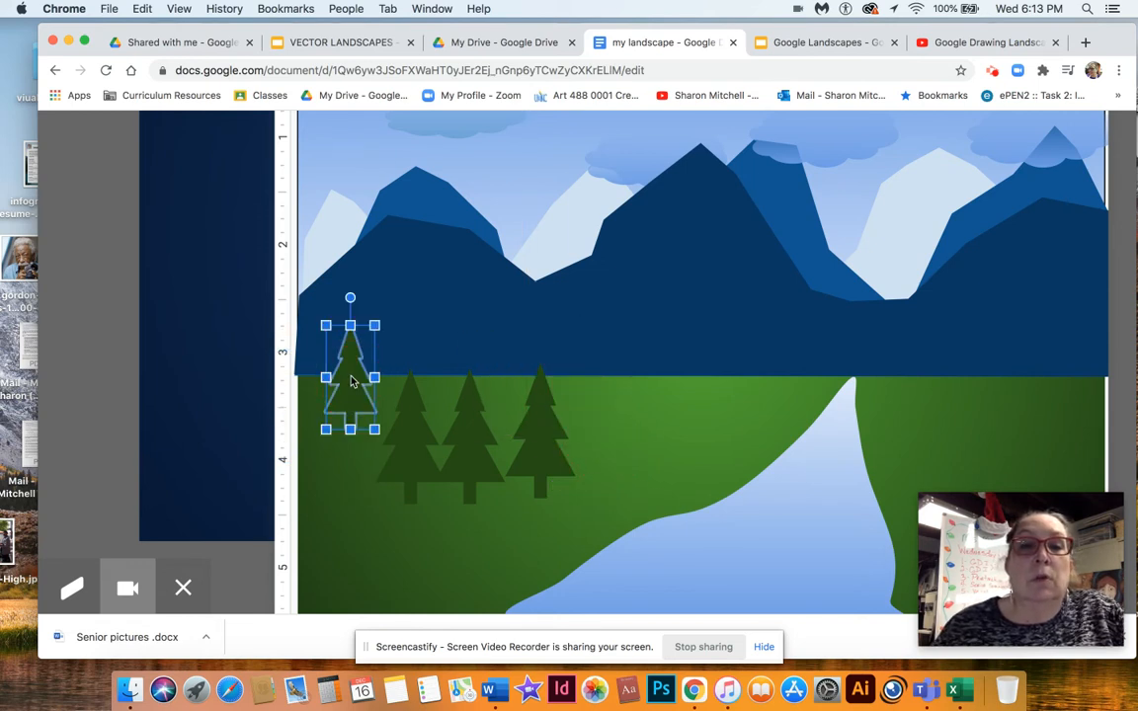
drag(374, 428, 362, 420)
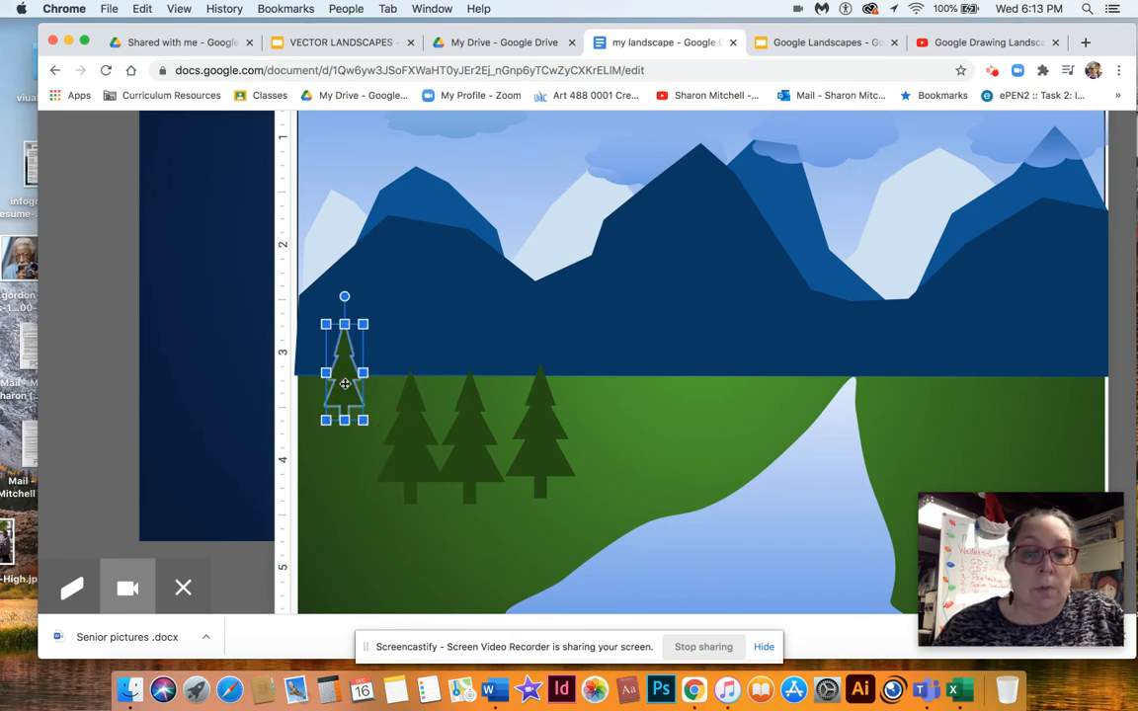
- Copy the small tree repeatedly along the horizon to form a back row of seven trees
drag(345, 383, 453, 377)
drag(451, 377, 566, 383)
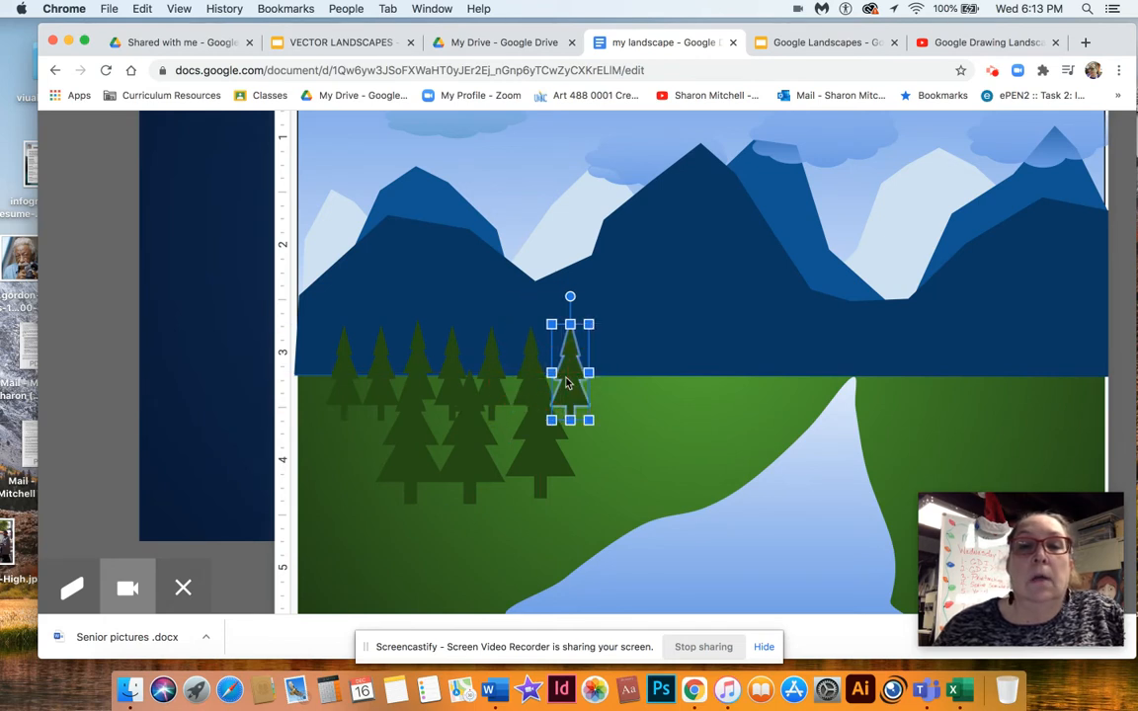
- Move the three large trees lower on the green ground, spread out in front of the small back row
drag(410, 455, 435, 488)
drag(520, 453, 513, 481)
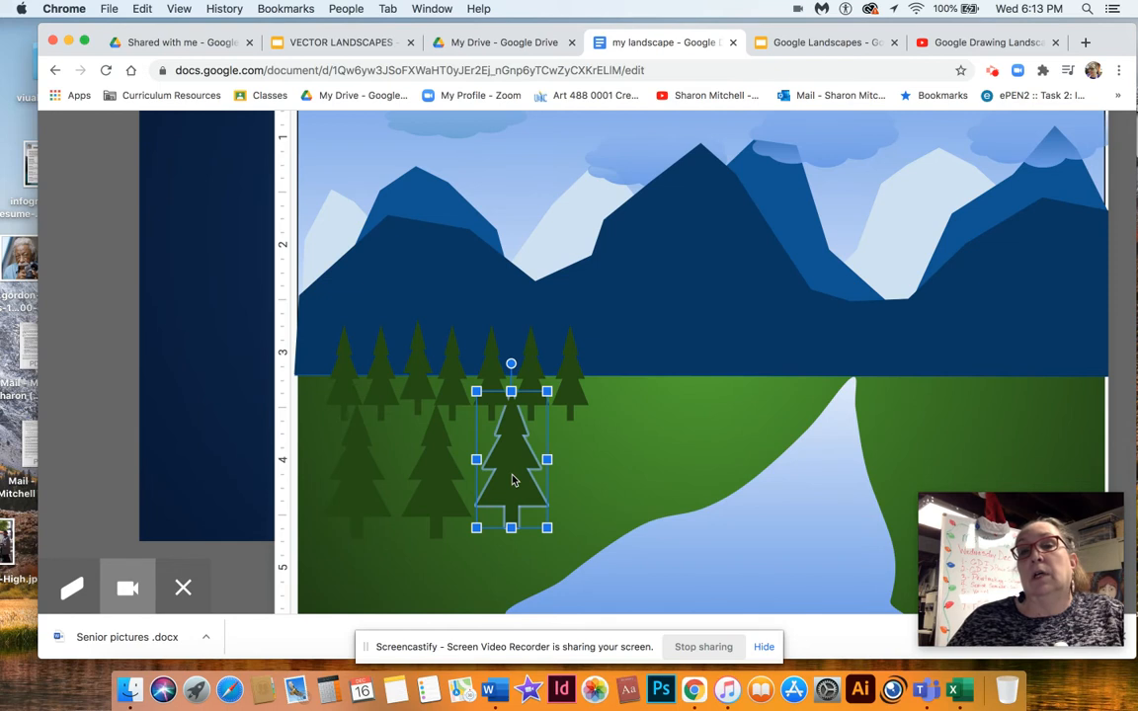
- Reapply the dark green solid fill to the seven small trees in the back row
click(345, 386)
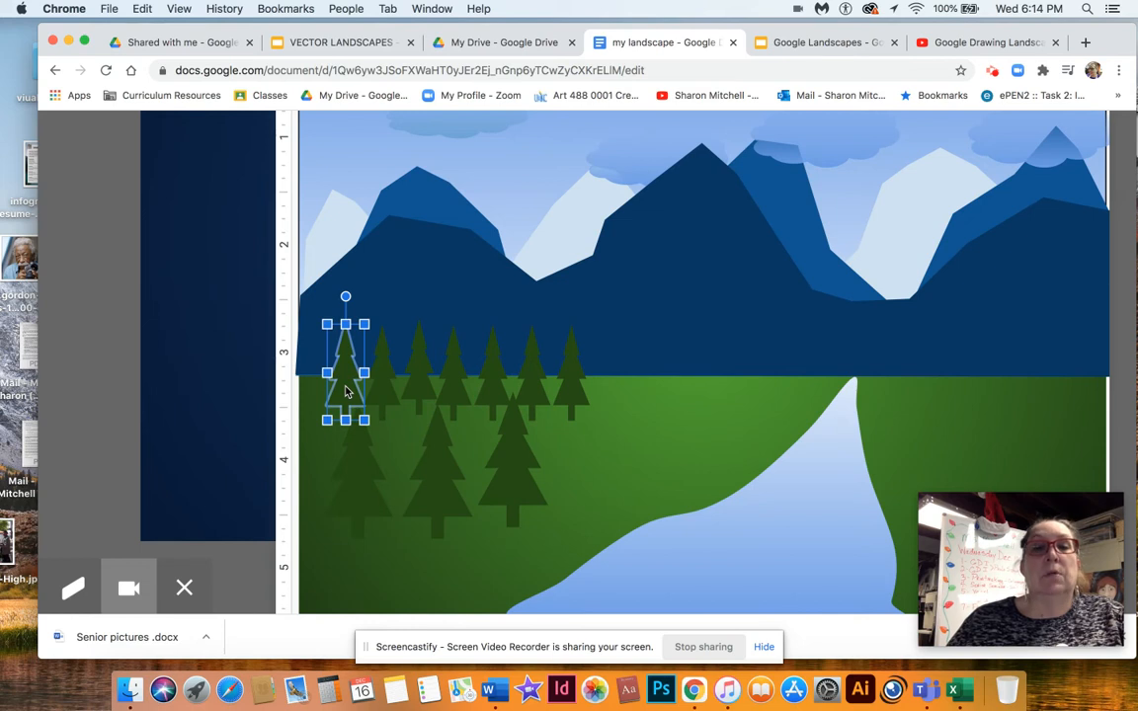
mouse_move(346, 392)
mouse_down()
mouse_move(418, 387)
mouse_move(320, 345)
mouse_move(347, 383)
mouse_up()
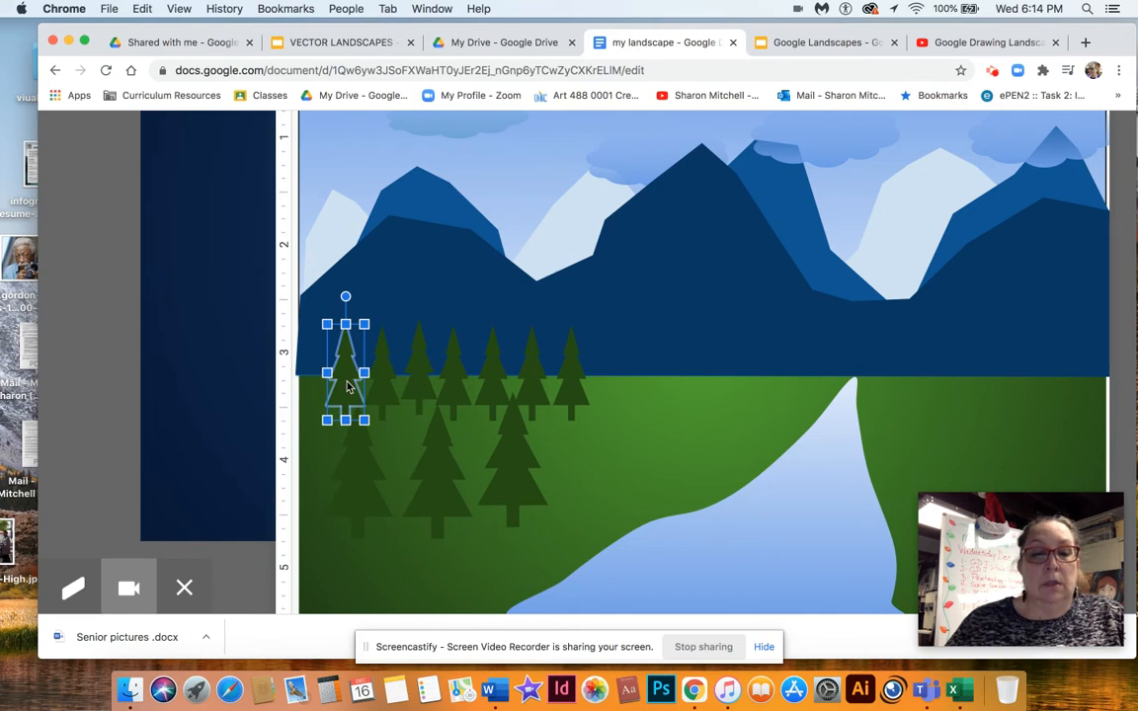
shift+click(383, 380)
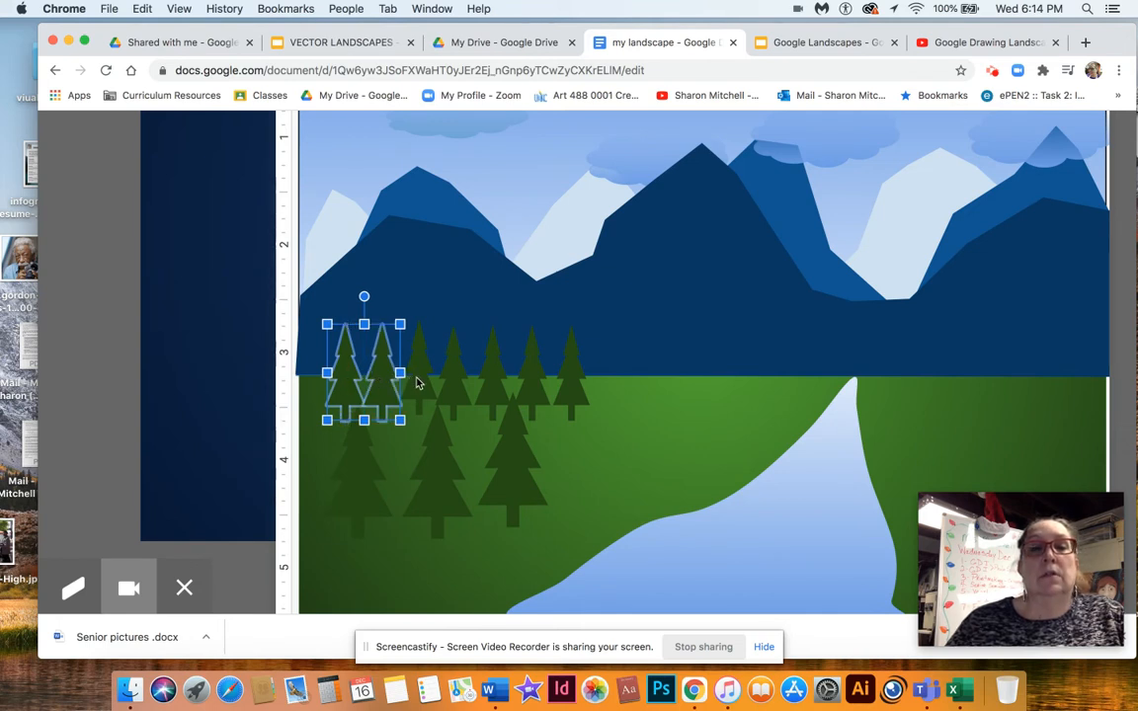
shift+click(416, 382)
shift+click(452, 383)
shift+click(490, 383)
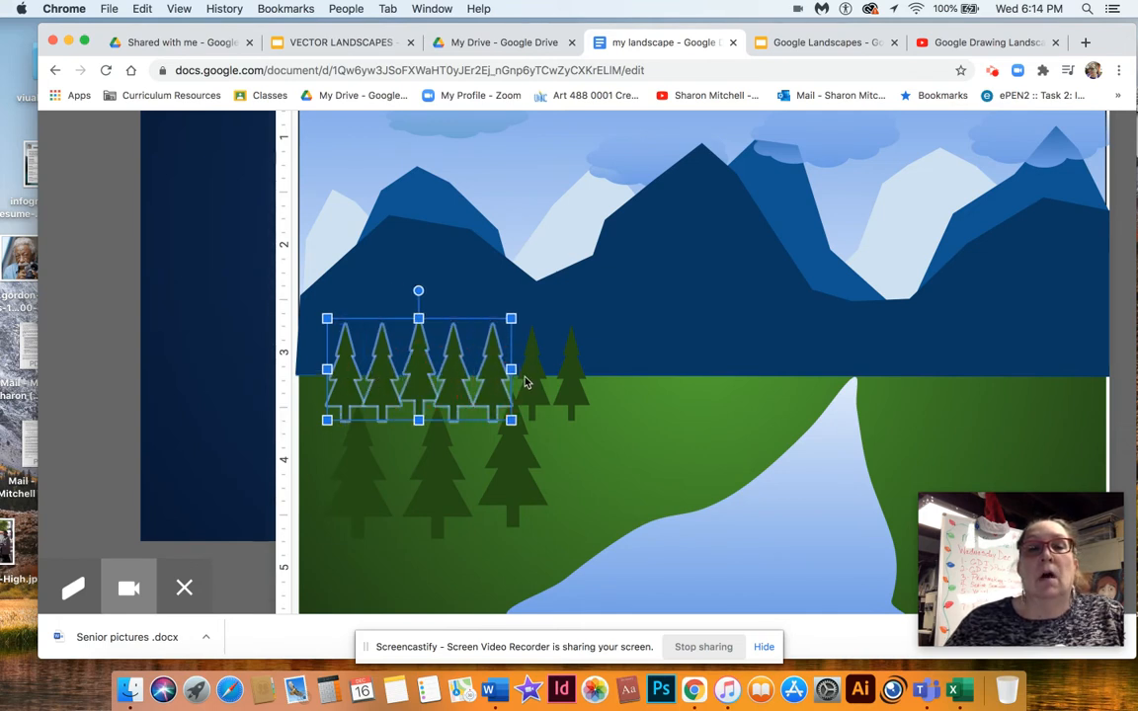
shift+click(531, 382)
shift+click(569, 380)
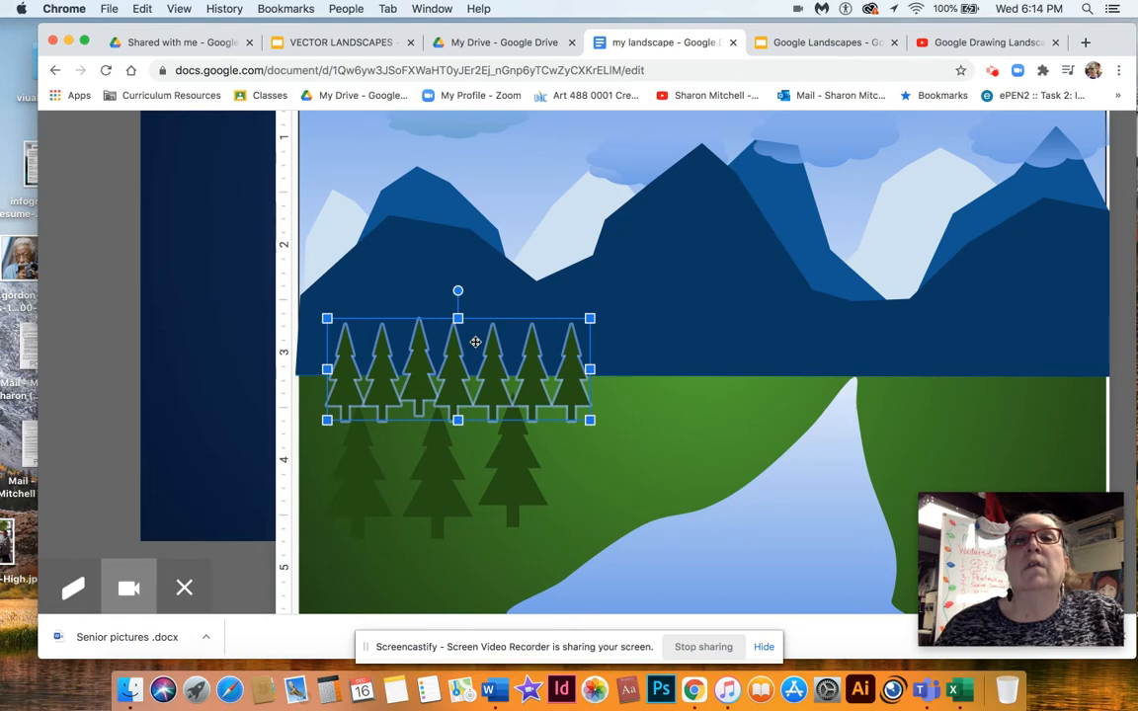
scroll(635, 284, up, 5)
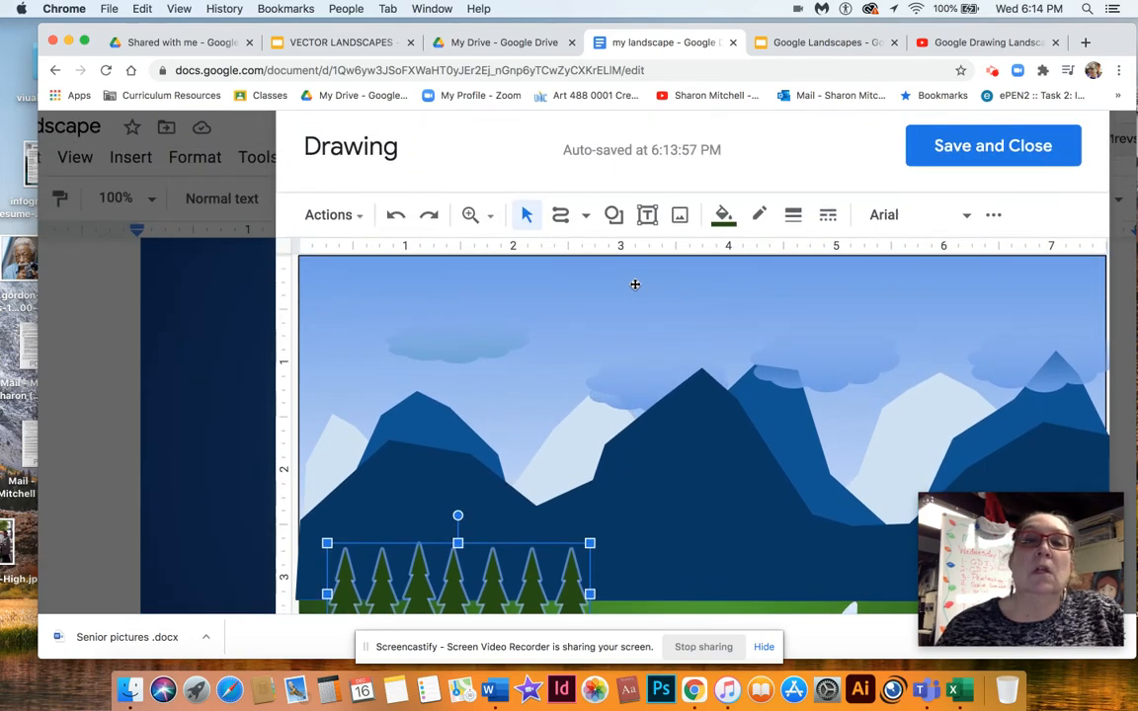
click(723, 216)
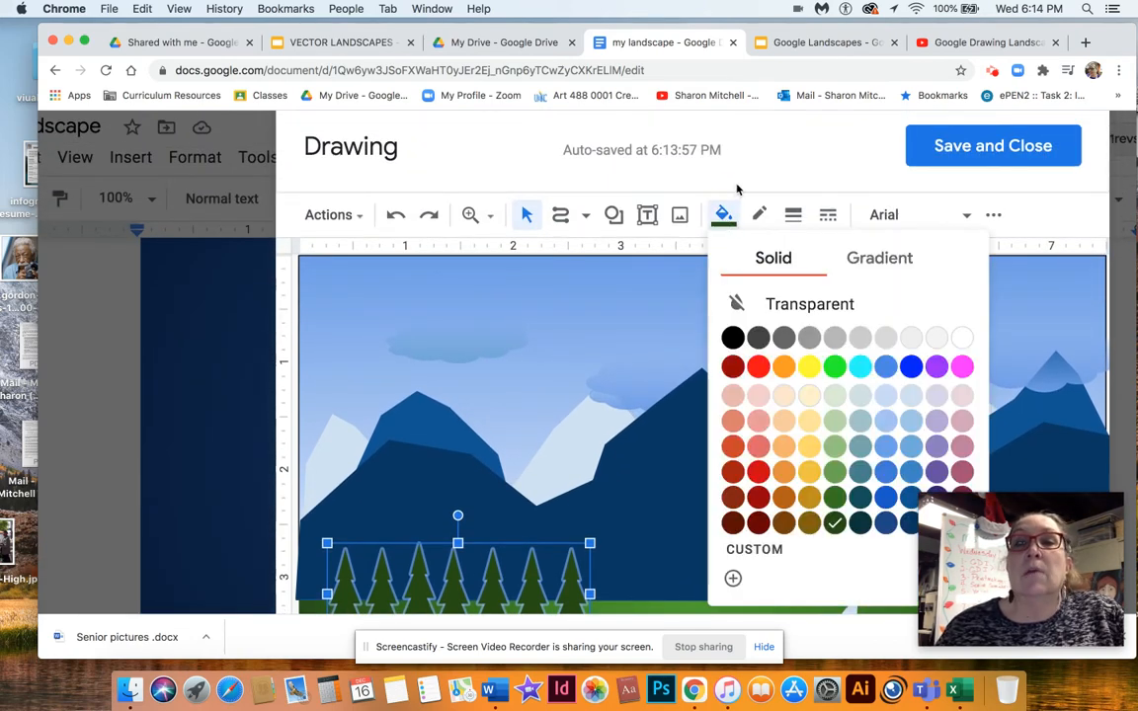
scroll(736, 191, down, 5)
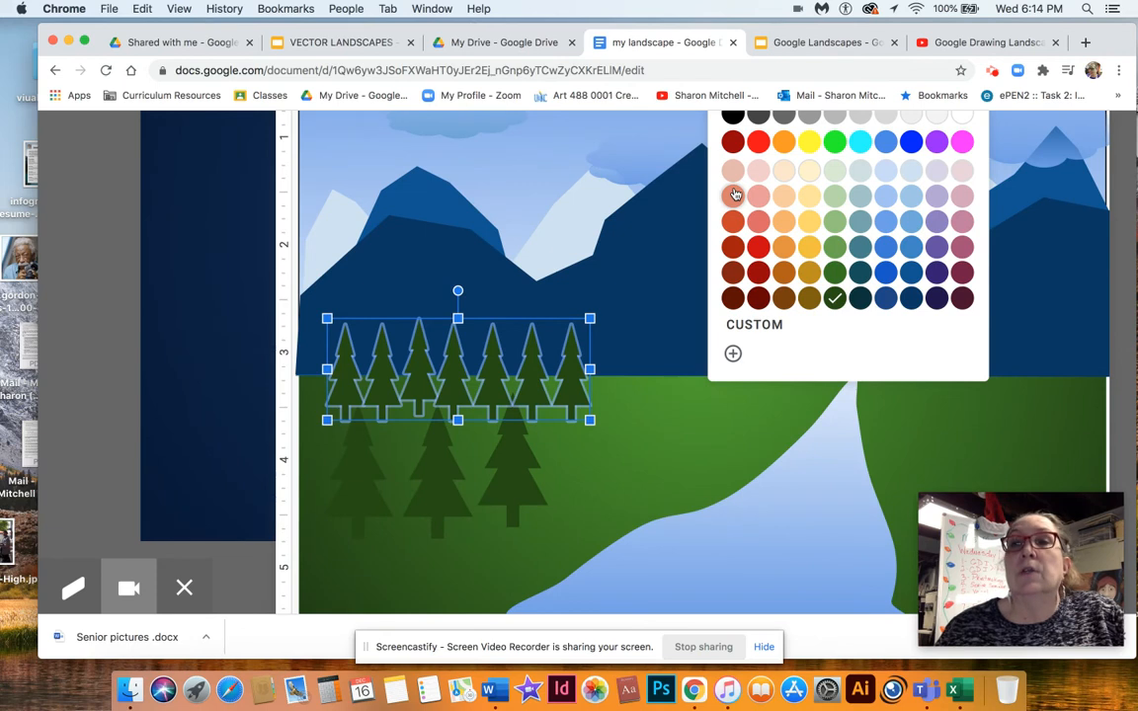
scroll(735, 194, up, 2)
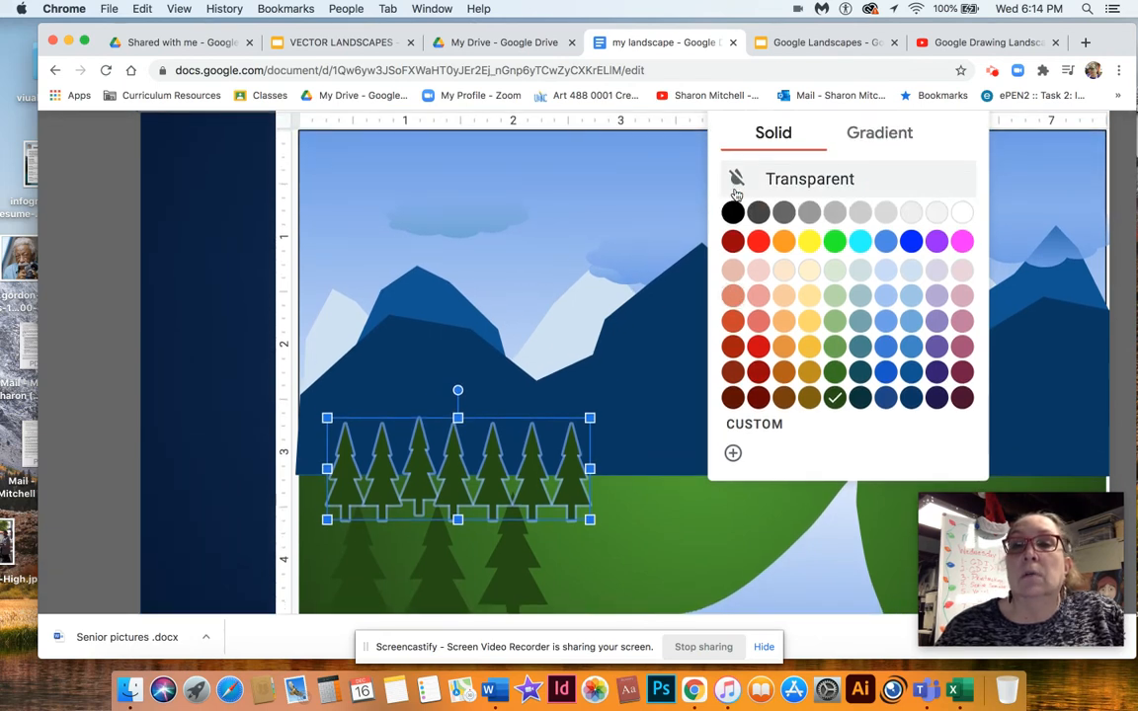
click(835, 398)
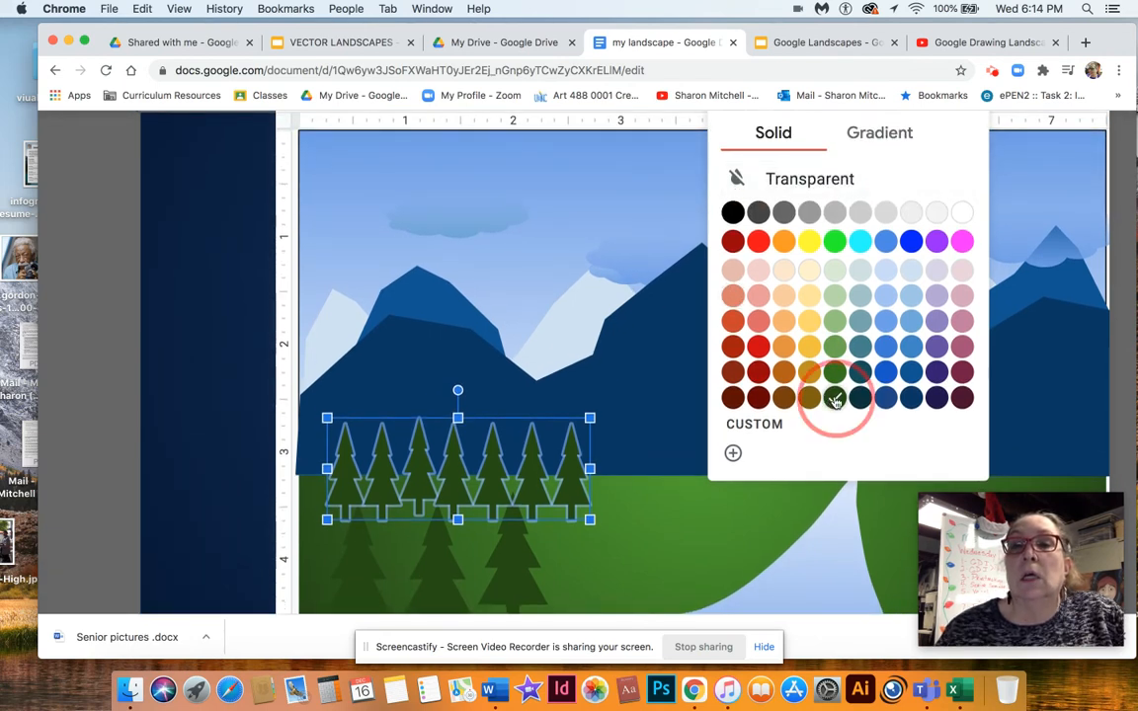
click(836, 399)
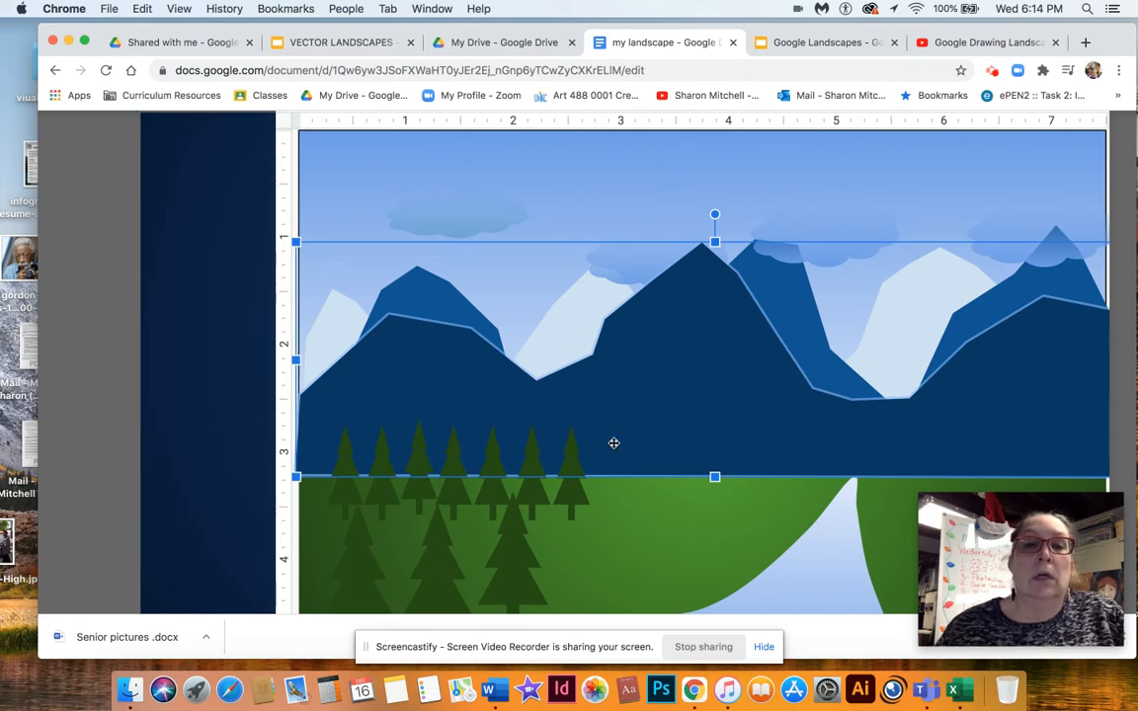
click(640, 548)
- Fill all seven small back-row trees with solid dark gray 4
click(344, 487)
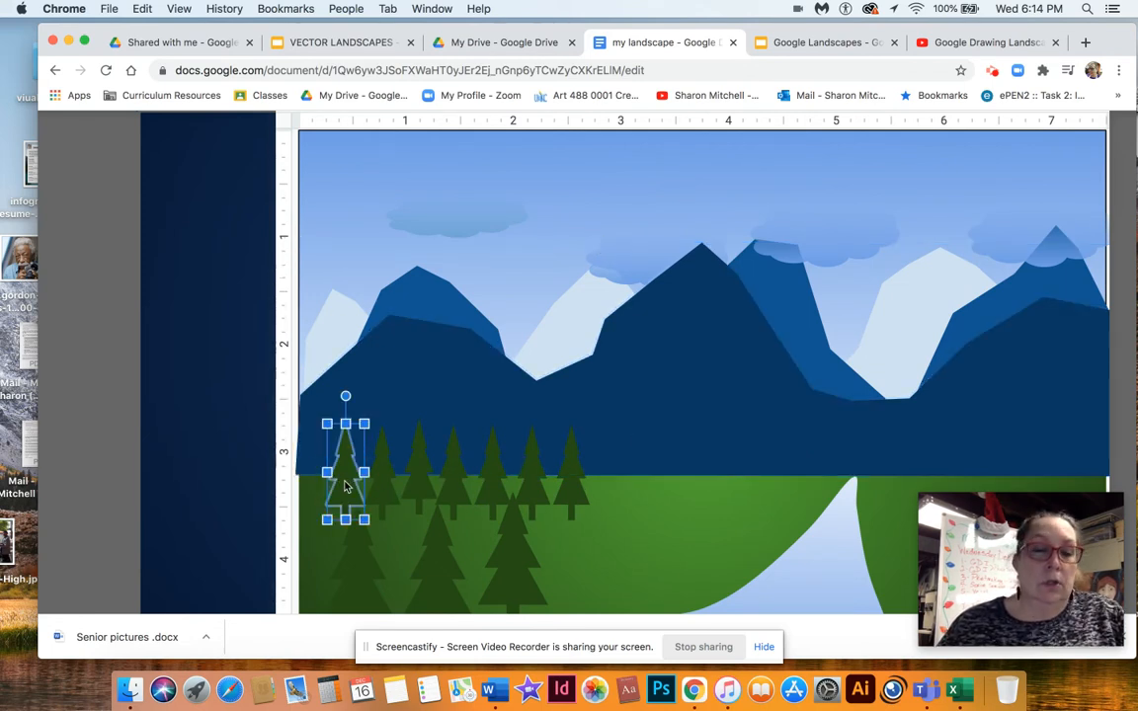
shift+click(378, 479)
shift+click(428, 491)
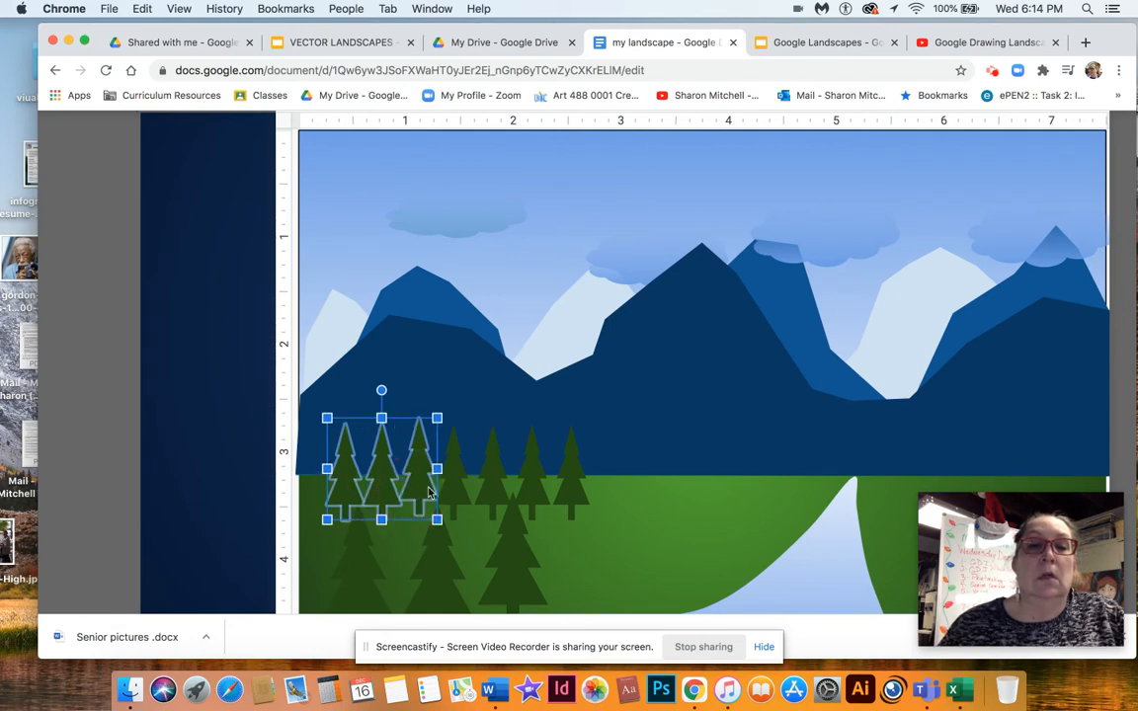
shift+click(454, 489)
shift+click(491, 491)
shift+click(528, 494)
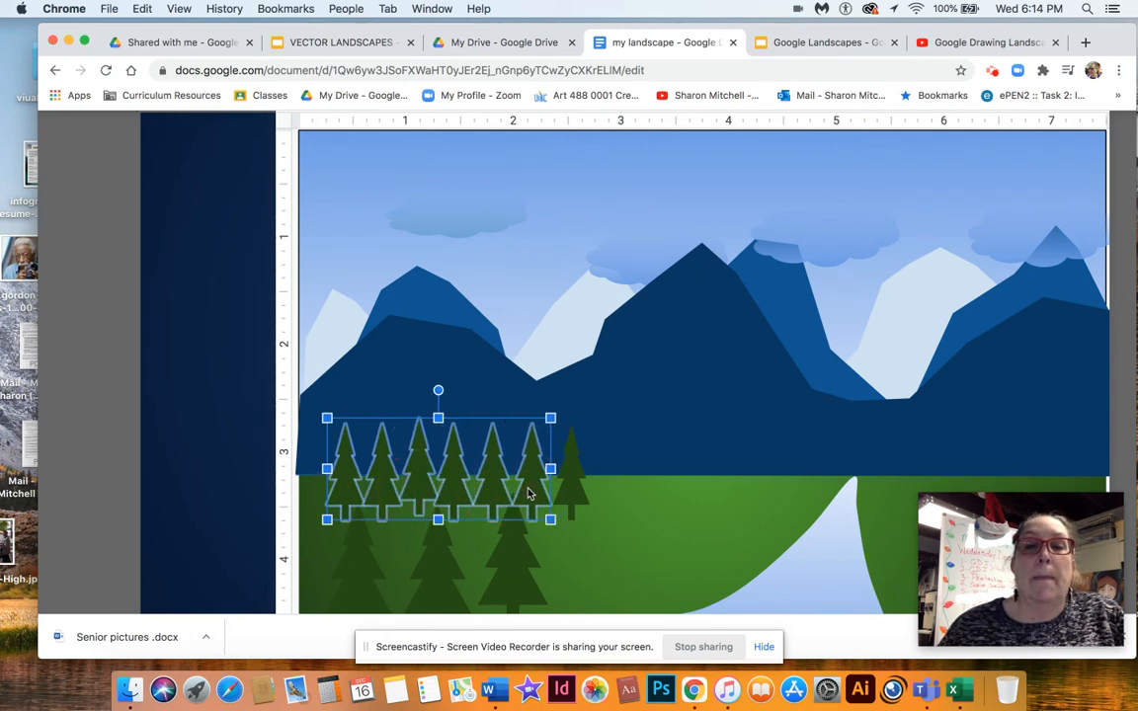
shift+click(571, 479)
scroll(655, 439, up, 3)
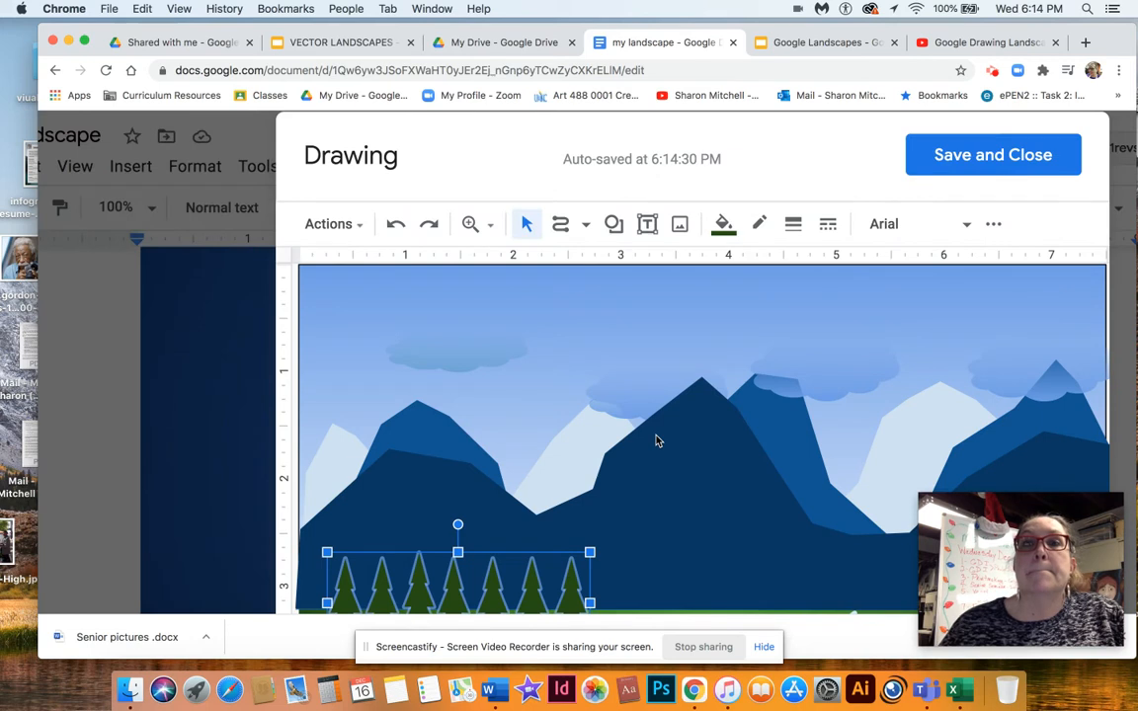
click(723, 224)
scroll(750, 217, down, 3)
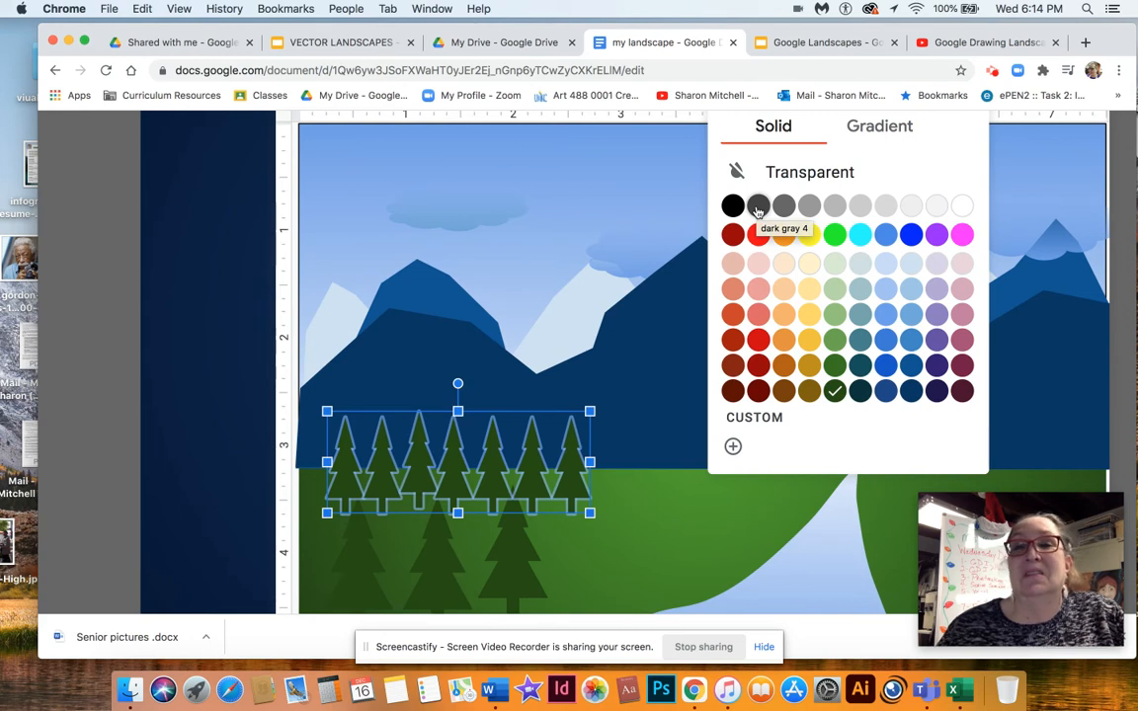
click(758, 207)
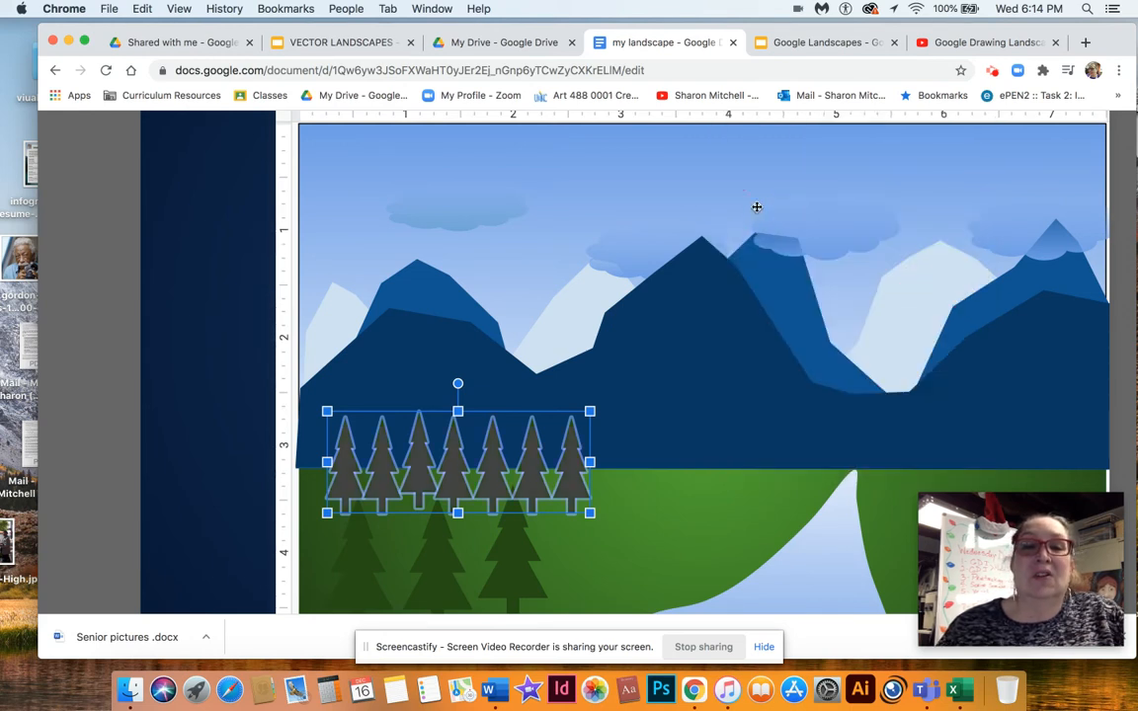
key(Escape)
scroll(652, 520, down, 3)
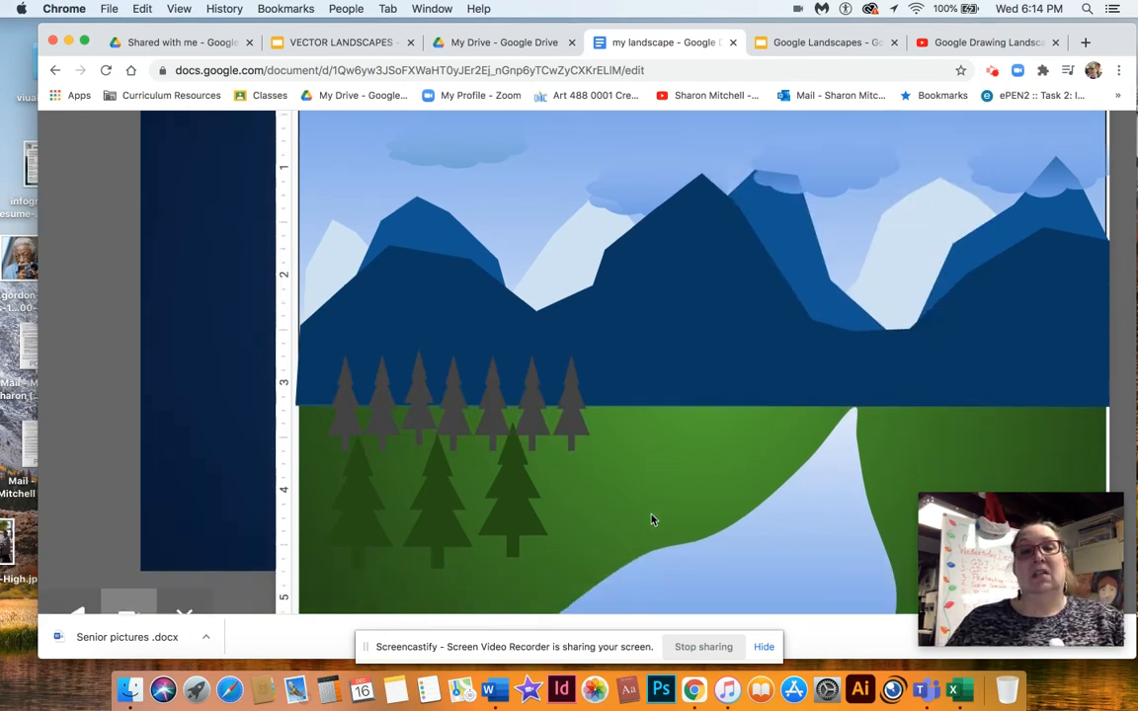
- Move the large trees lower on the green ground and add a fourth to form a front row ending at the river
drag(356, 482, 356, 516)
drag(437, 480, 549, 529)
click(554, 525)
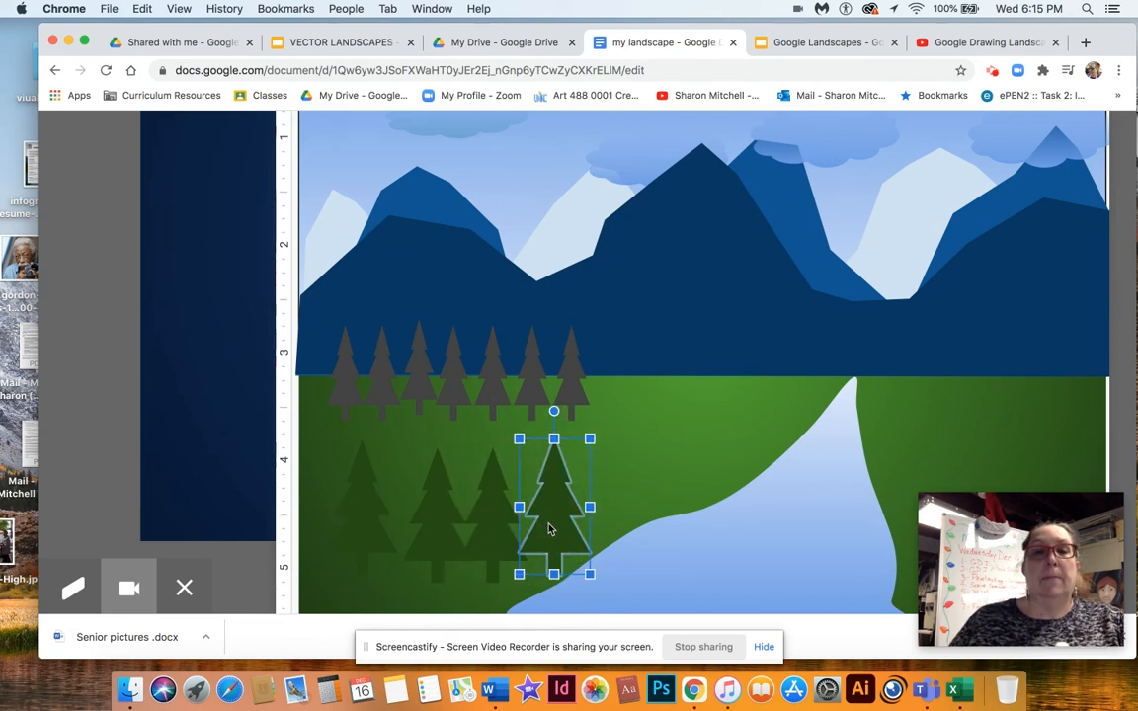
scroll(357, 537, left, 2)
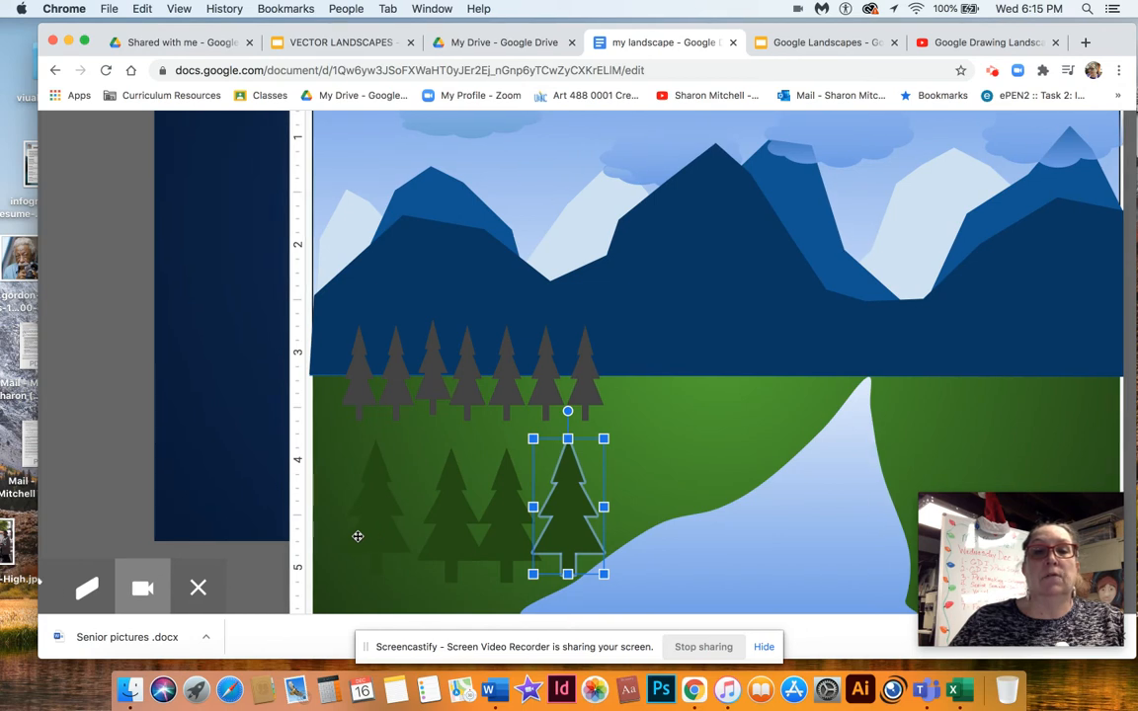
- Duplicate the four large front-row trees together and place the copy higher, between them and the gray back row
click(381, 529)
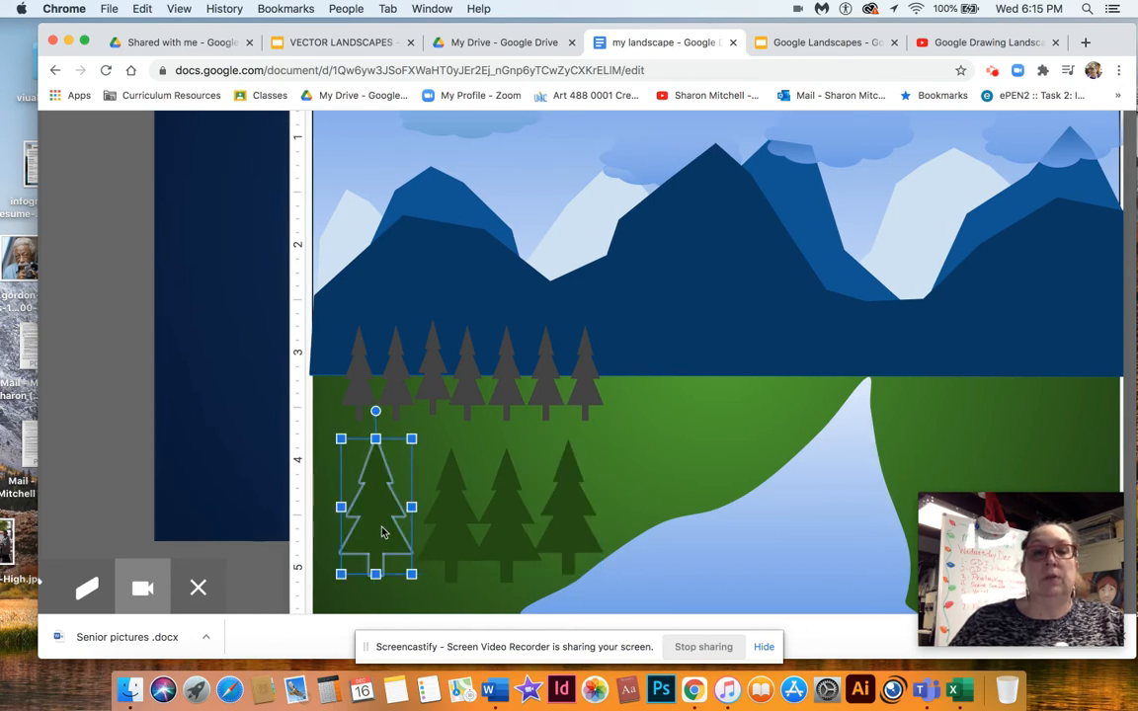
shift+click(439, 527)
shift+click(512, 529)
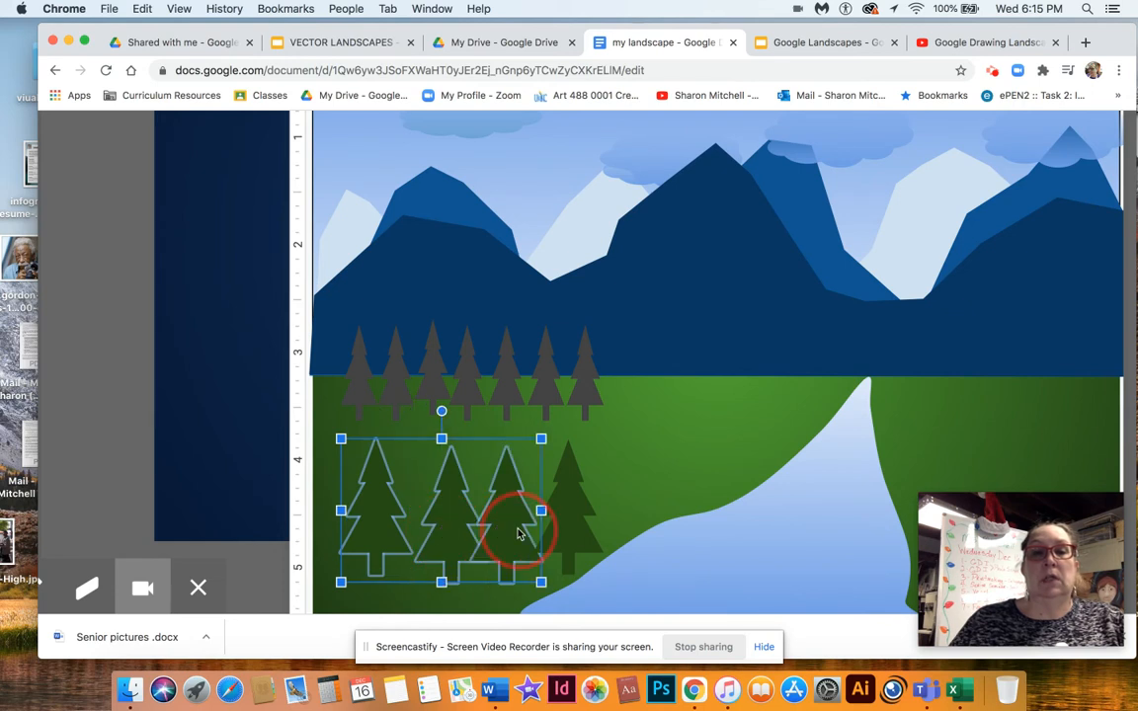
shift+click(568, 514)
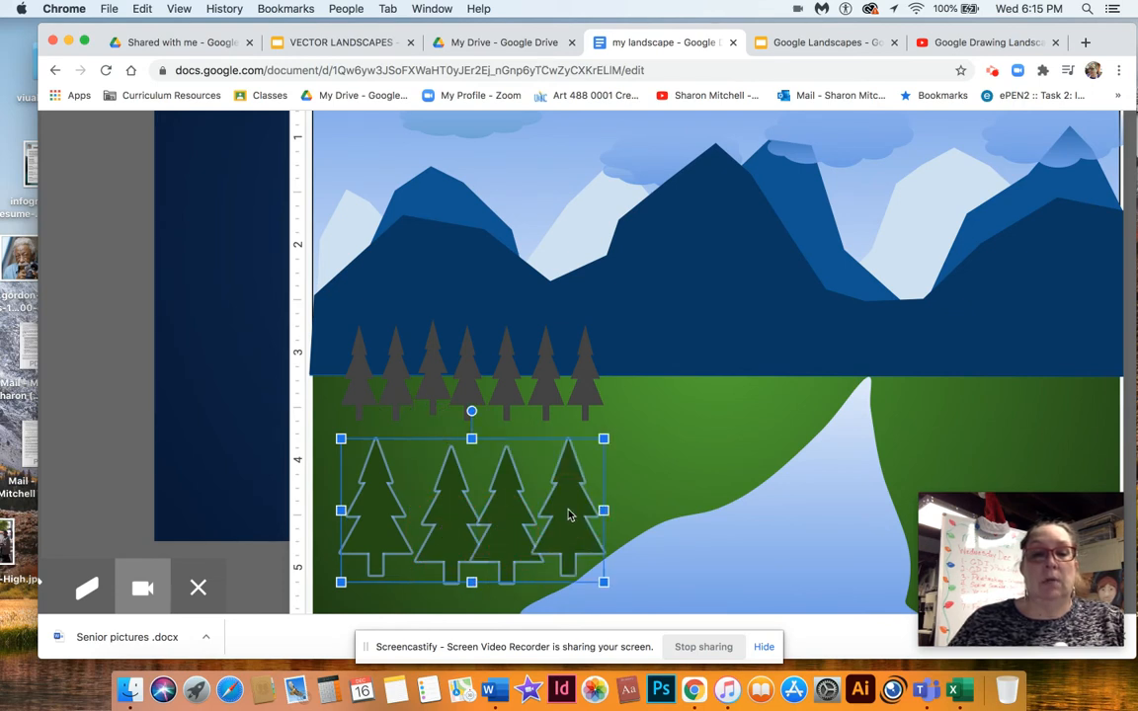
click(508, 504)
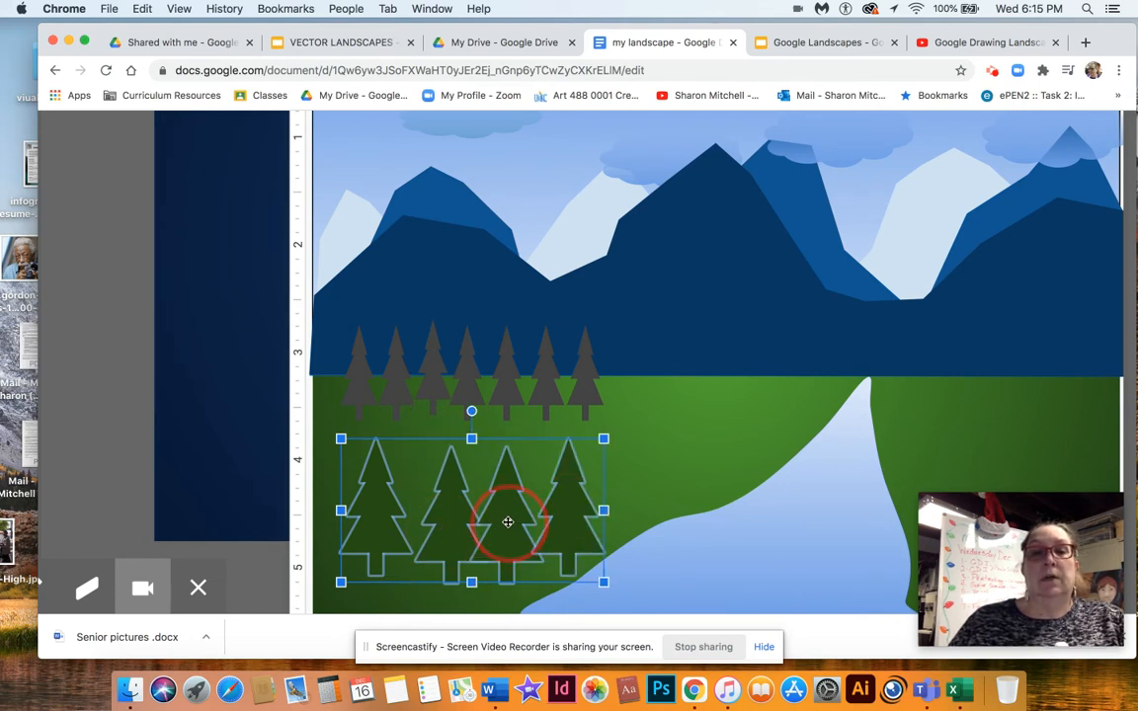
drag(507, 502, 510, 476)
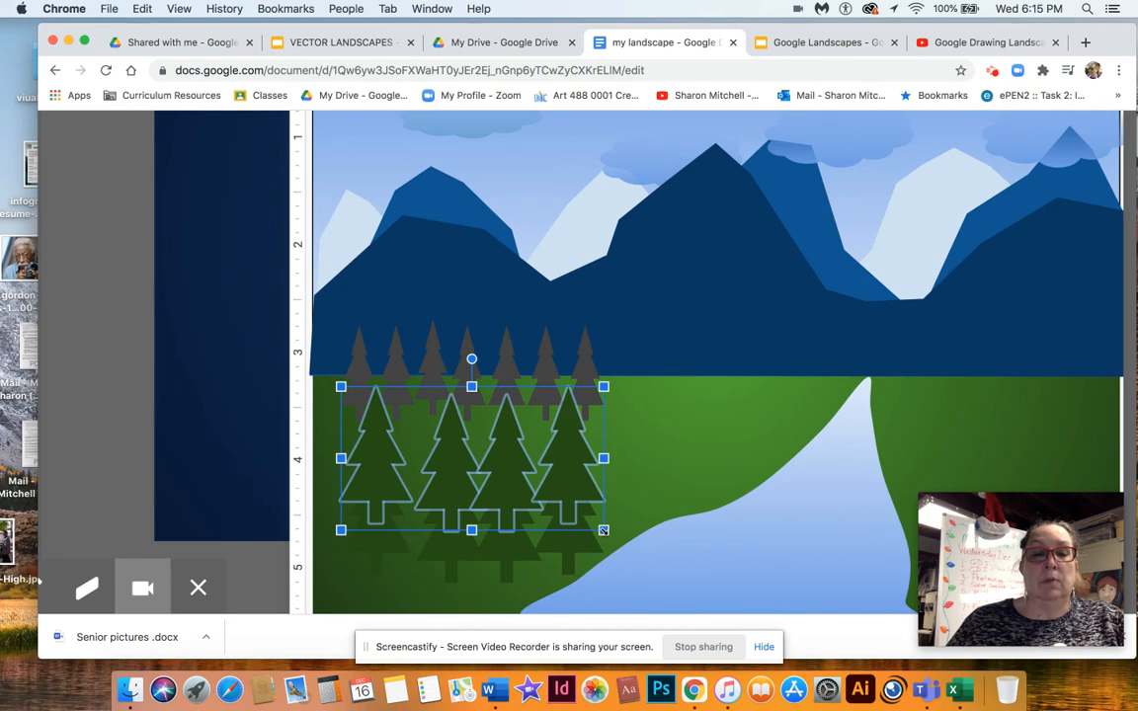
- Shrink the copied trees to about 1.95 by 1.1 inches overall and repeat them along the middle row toward the river
drag(604, 531, 564, 492)
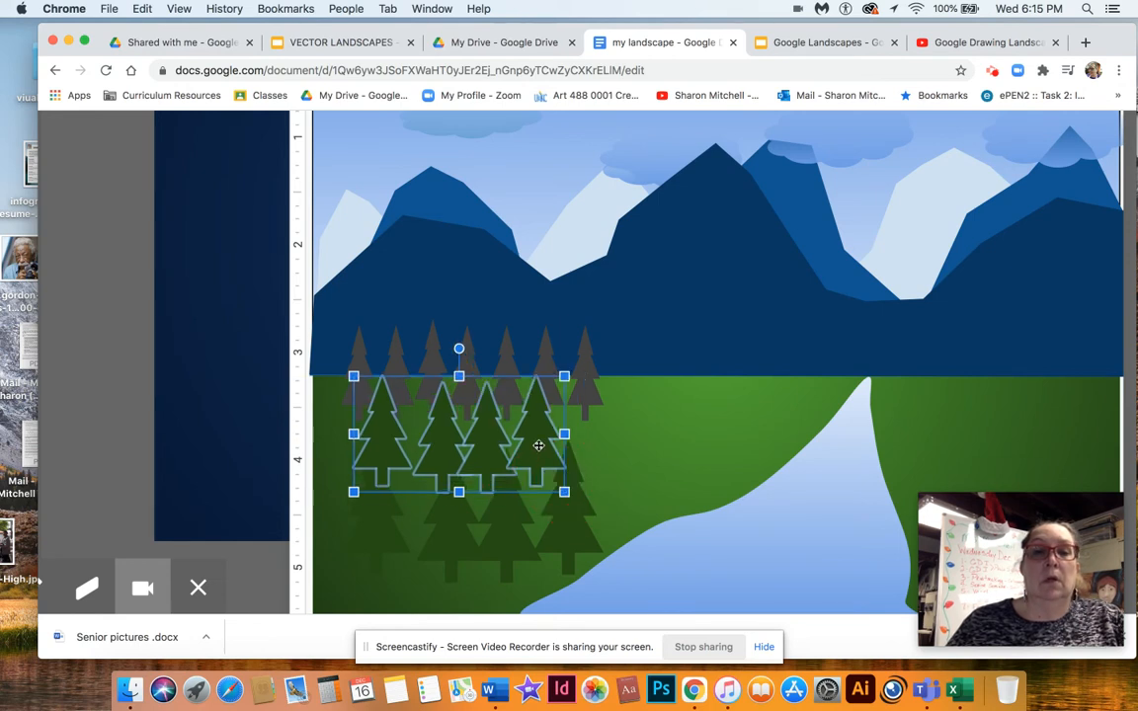
drag(538, 446, 695, 447)
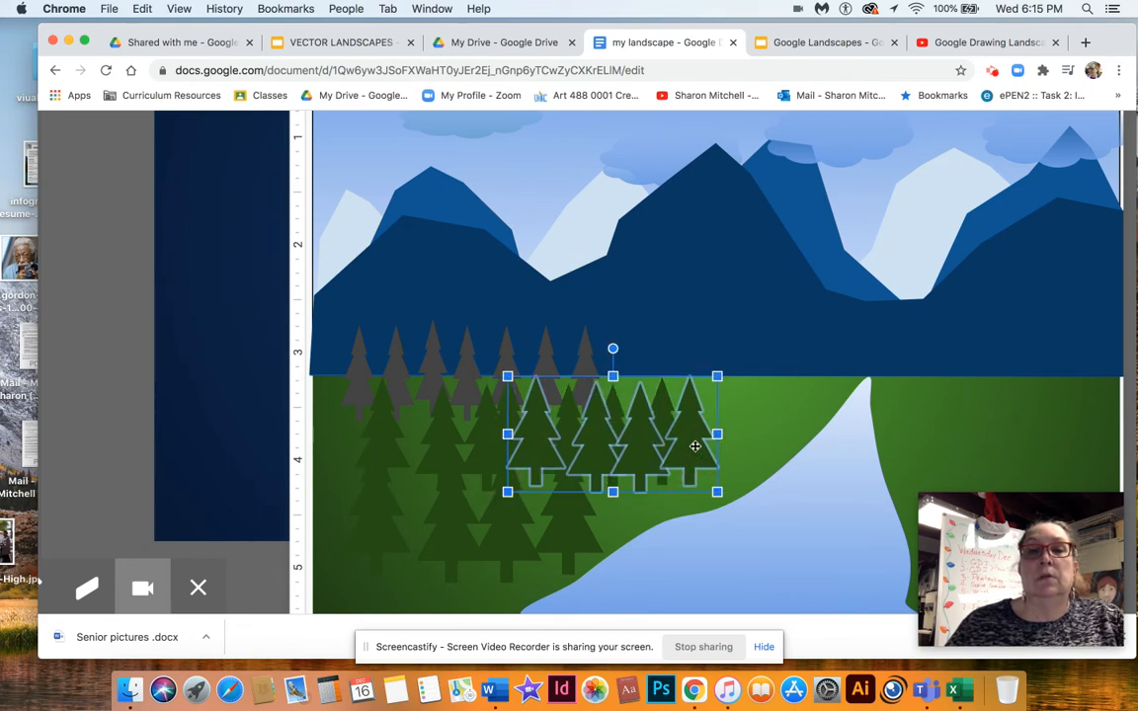
click(650, 502)
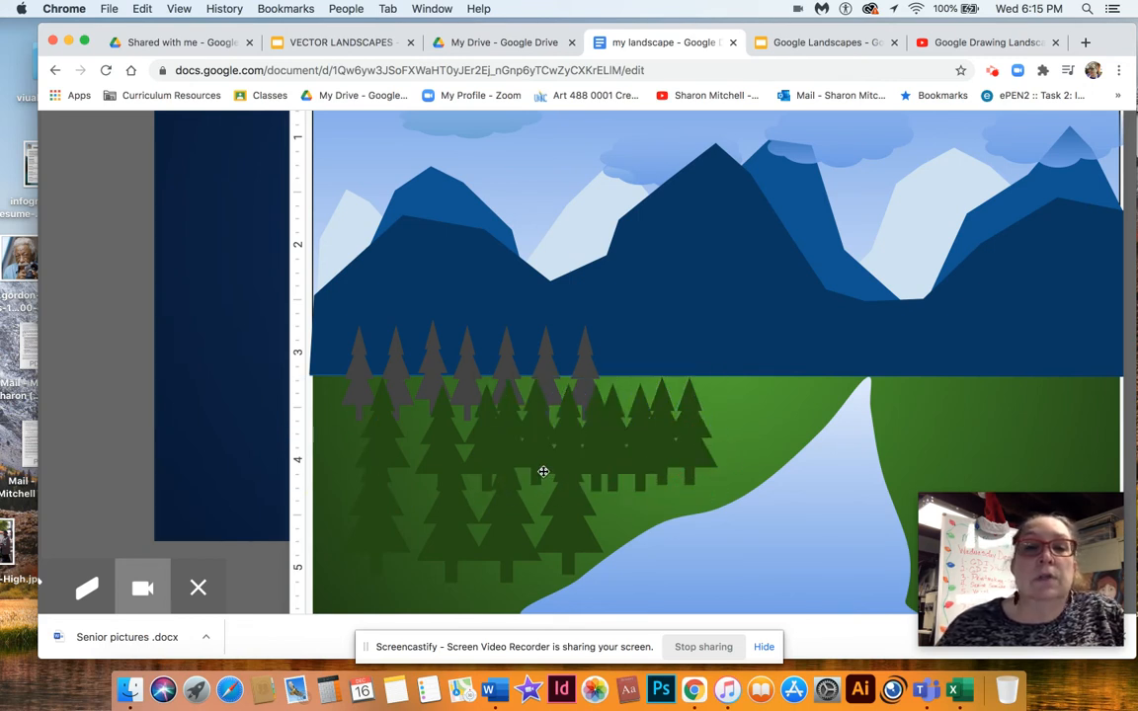
- Enlarge the four front-row trees together to about 2.7 by 1.45 inches, extending them to the drawing's left edge
click(381, 531)
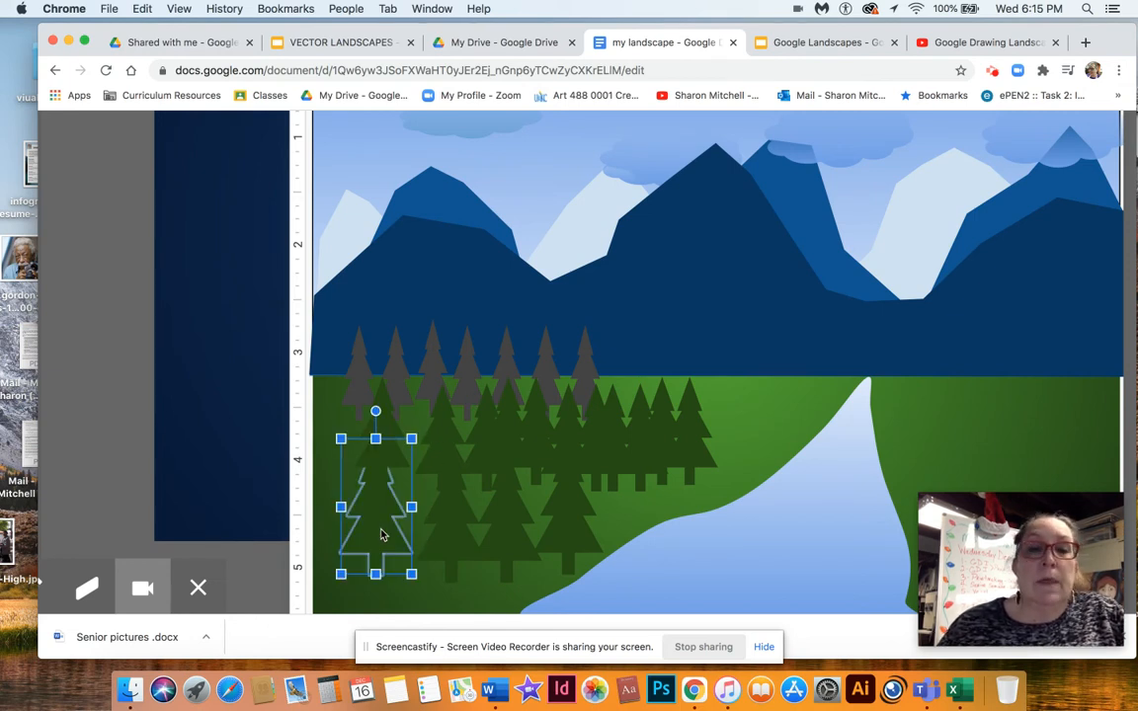
shift+click(442, 534)
shift+click(508, 541)
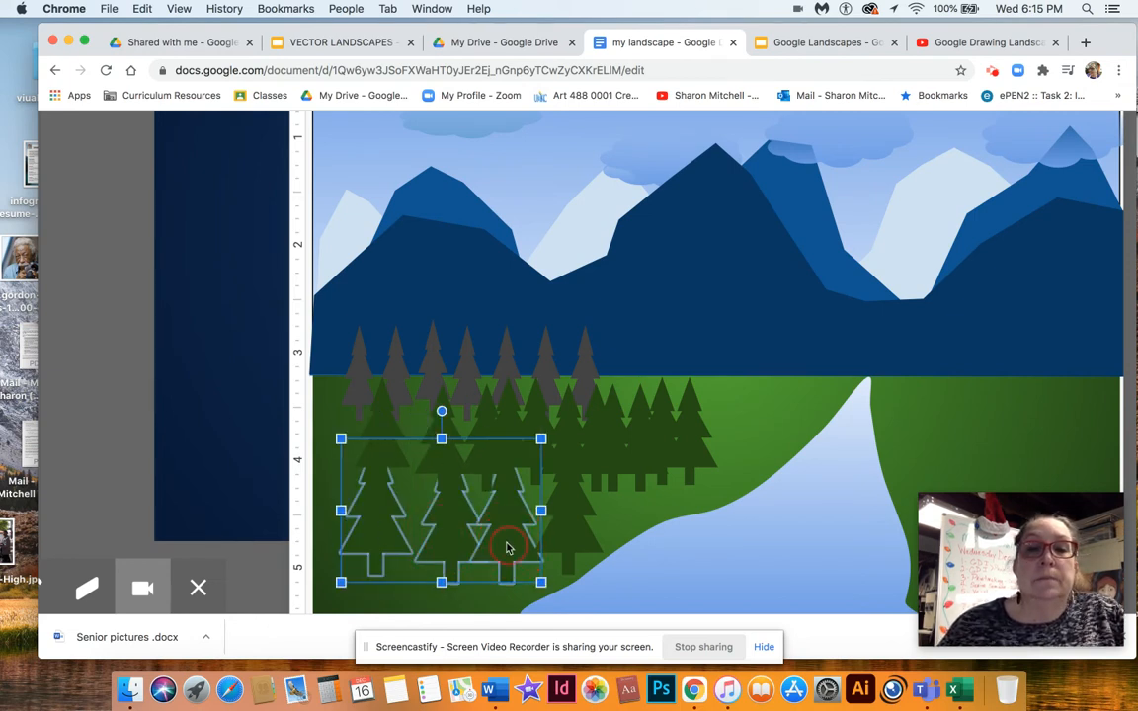
shift+click(564, 542)
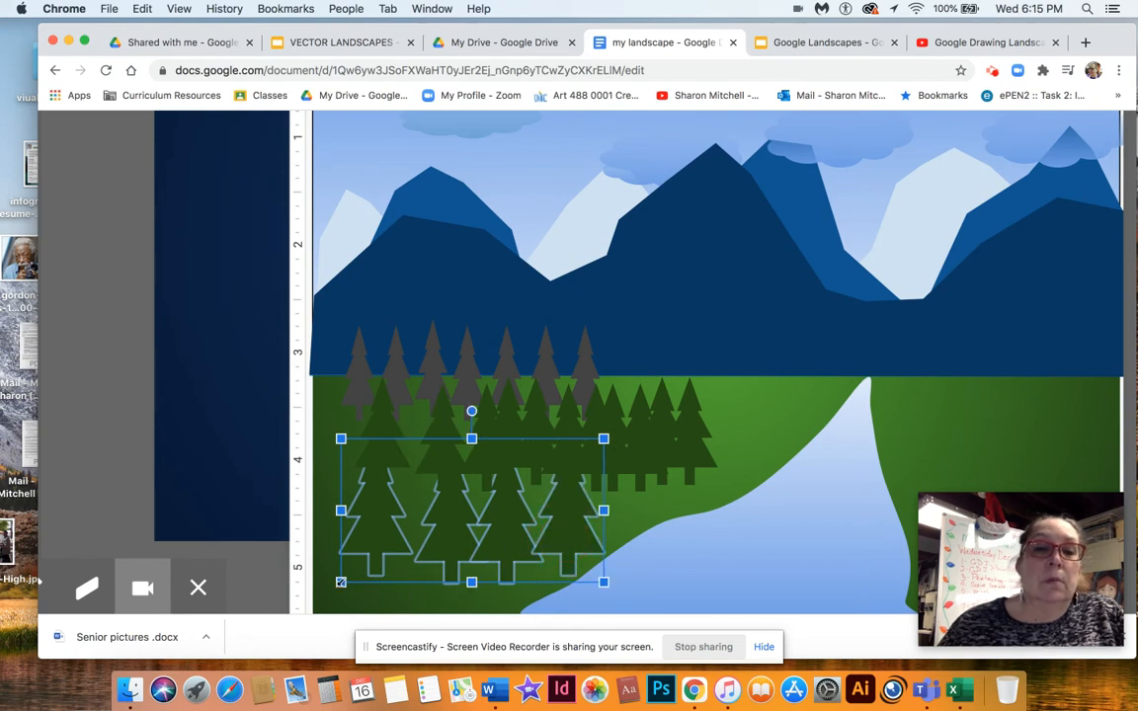
drag(340, 582, 315, 597)
- Select the four large front-row trees together and bring them to the front of the stacking order
click(495, 556)
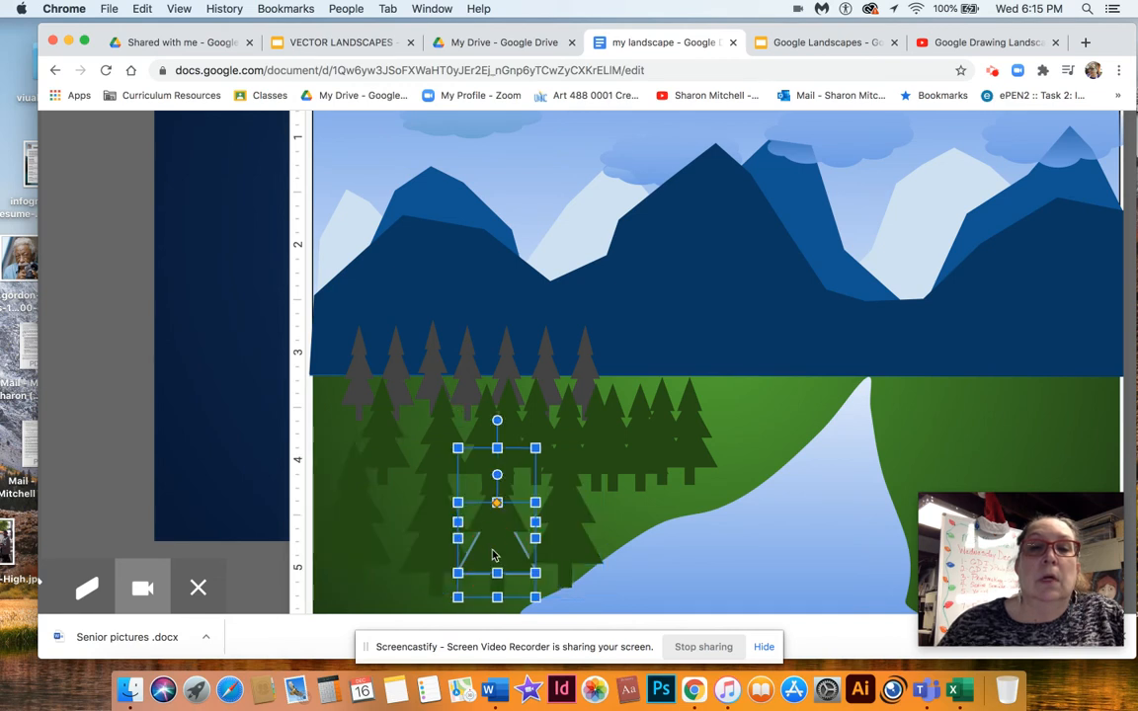
drag(494, 556, 351, 551)
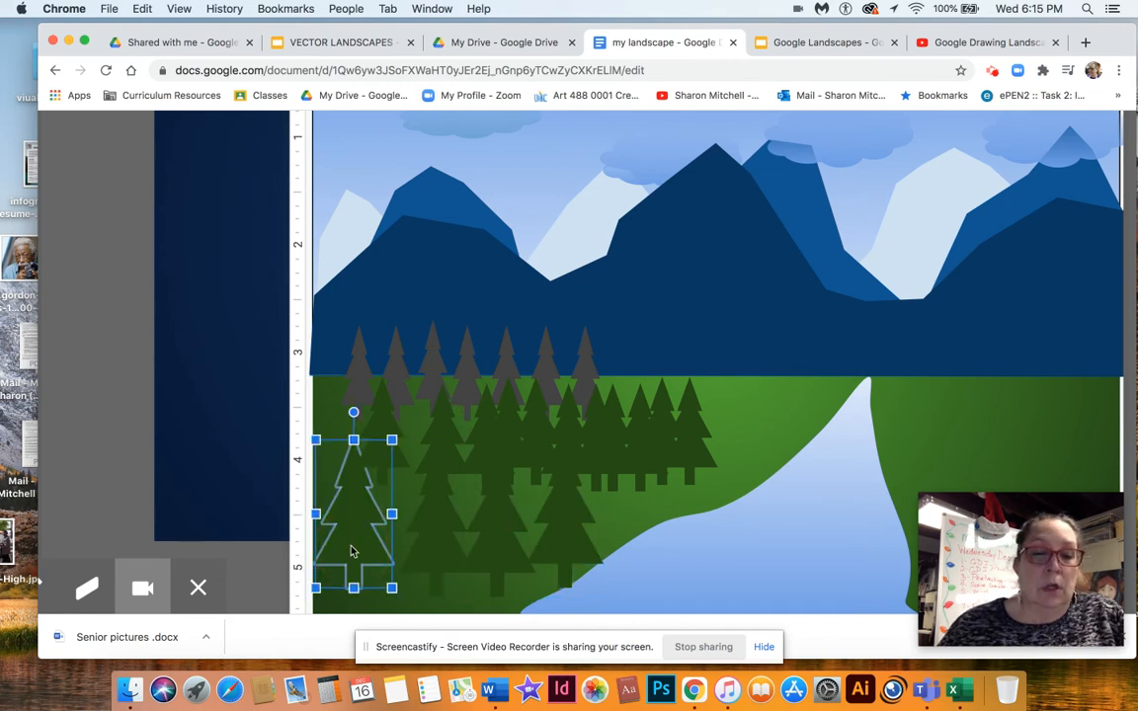
shift+click(432, 542)
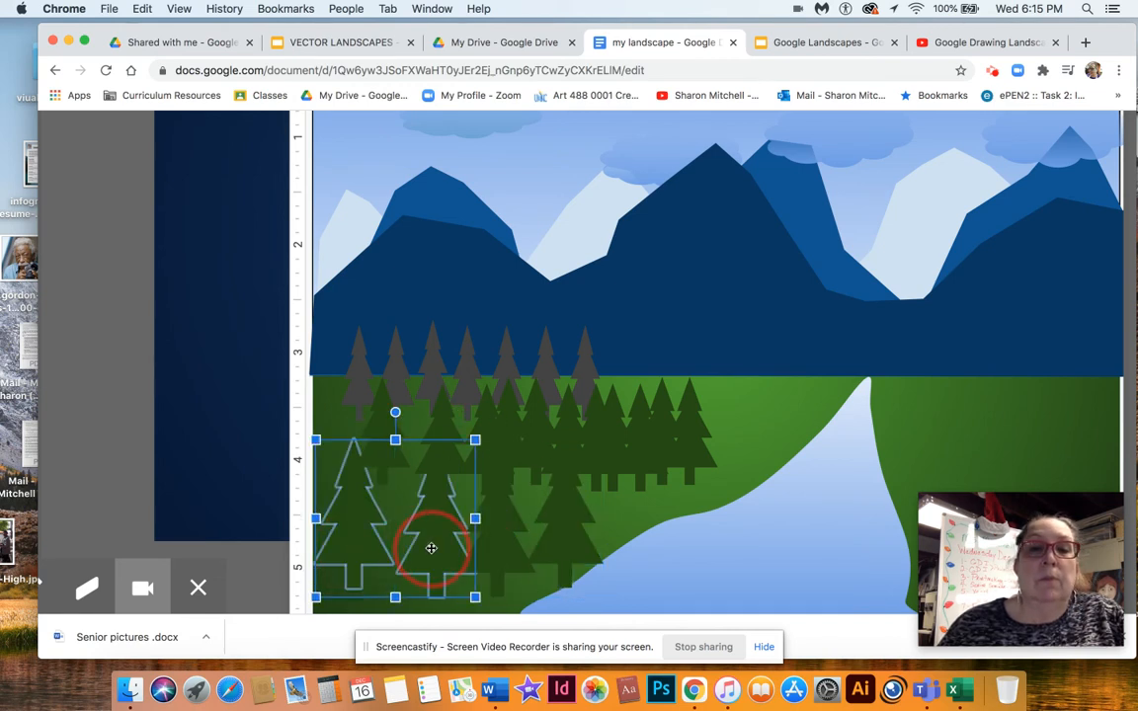
shift+click(503, 553)
shift+click(570, 541)
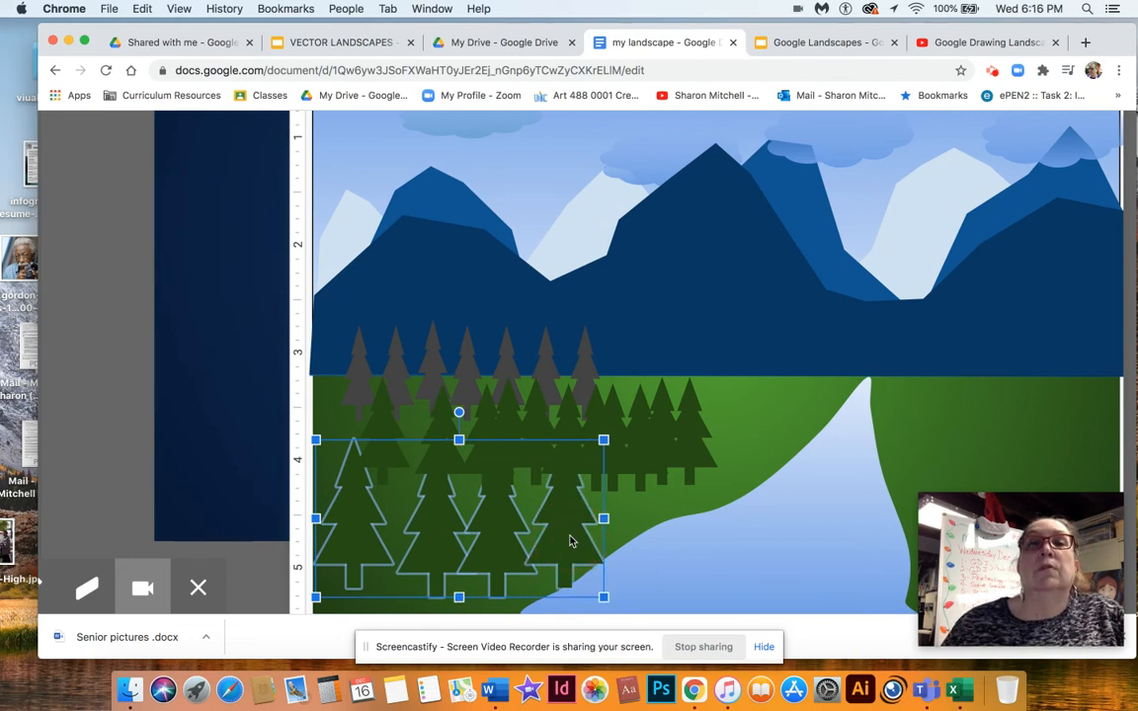
scroll(570, 541, up, 5)
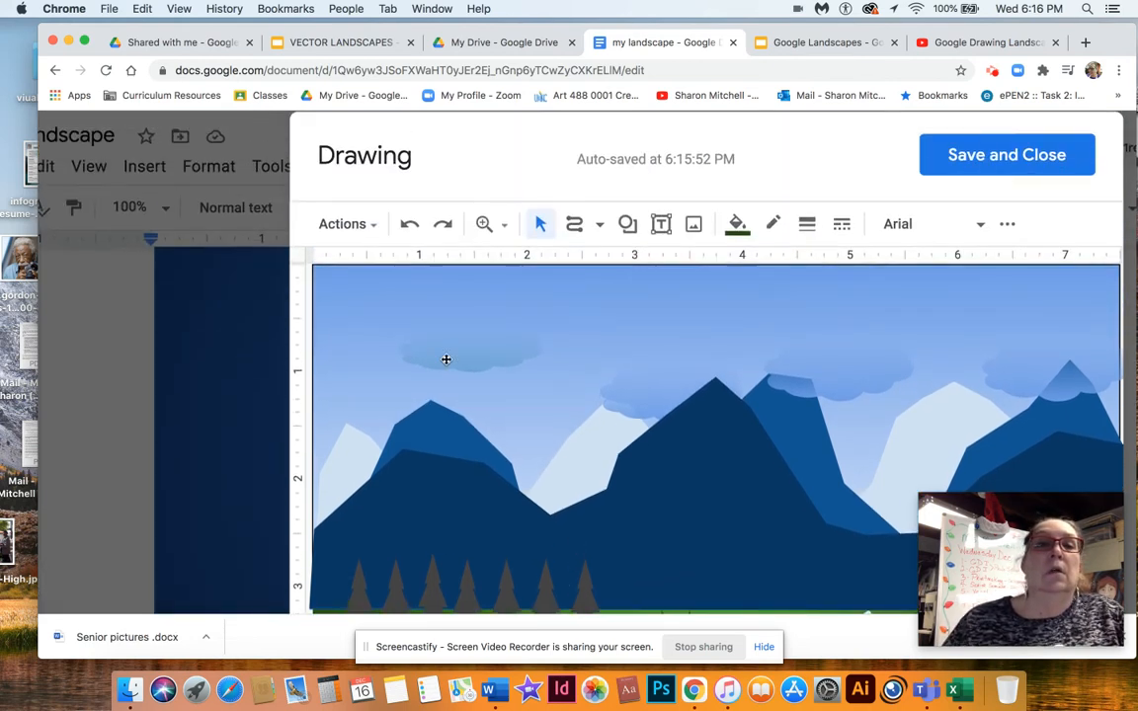
click(371, 226)
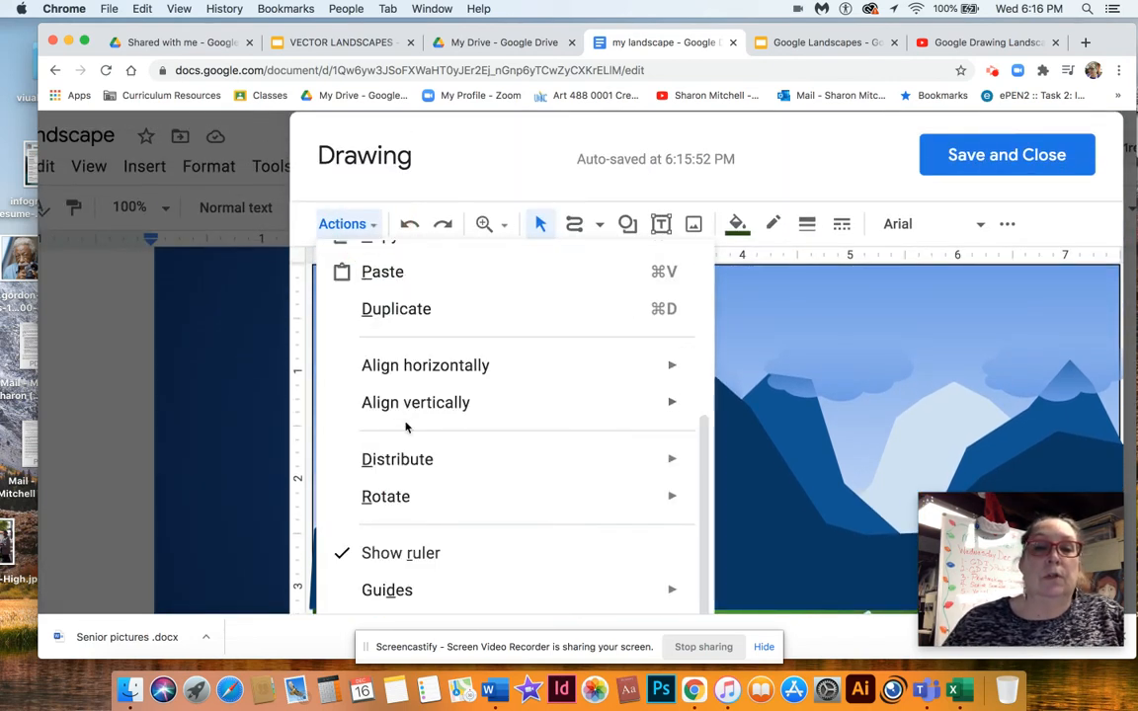
scroll(406, 428, down, 3)
mouse_move(432, 533)
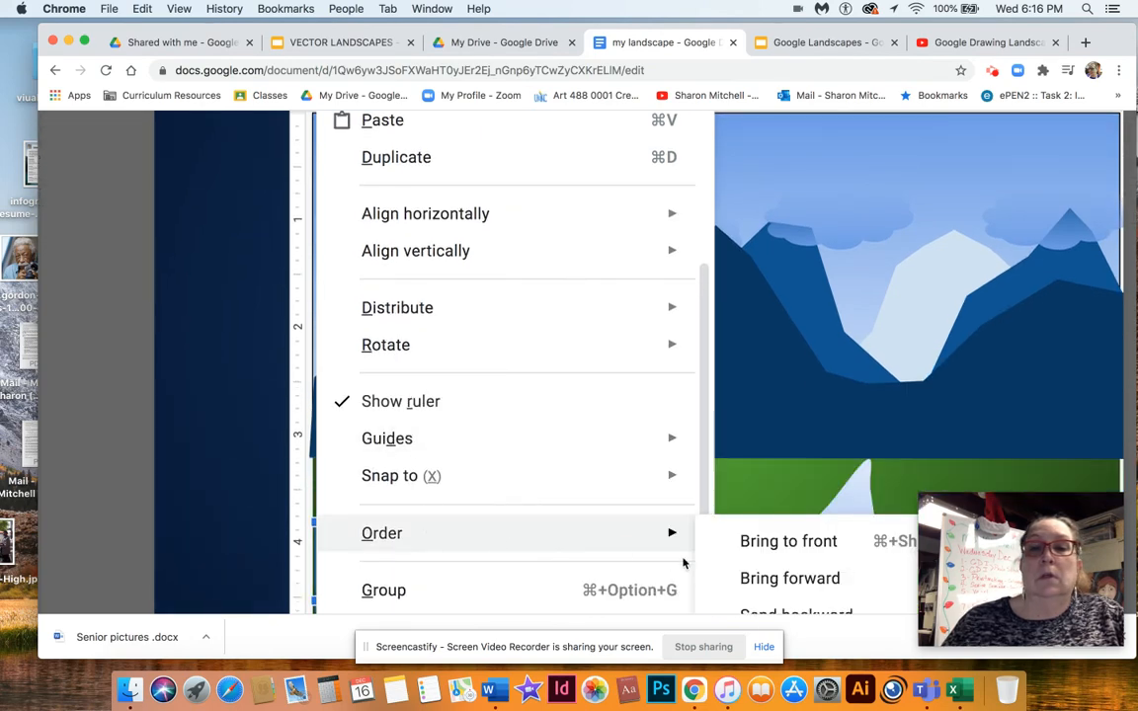
click(763, 541)
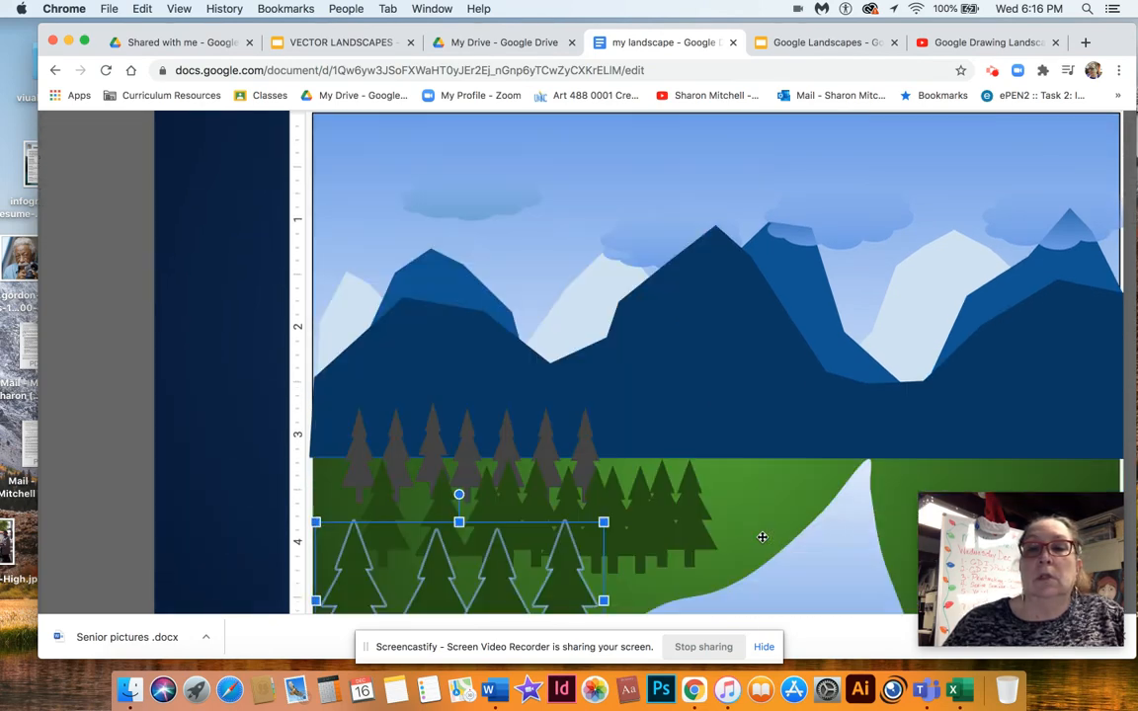
scroll(762, 537, down, 2)
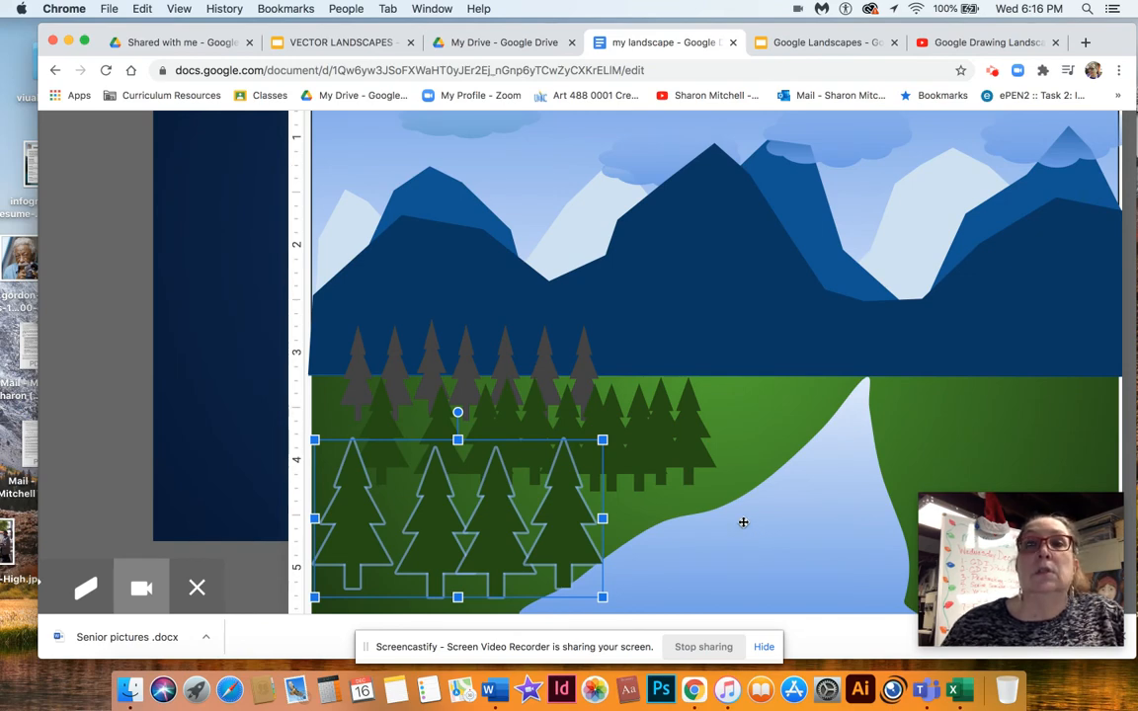
- Fill the four front-row trees with a slightly lighter shade of dark green
scroll(743, 522, up, 3)
click(735, 214)
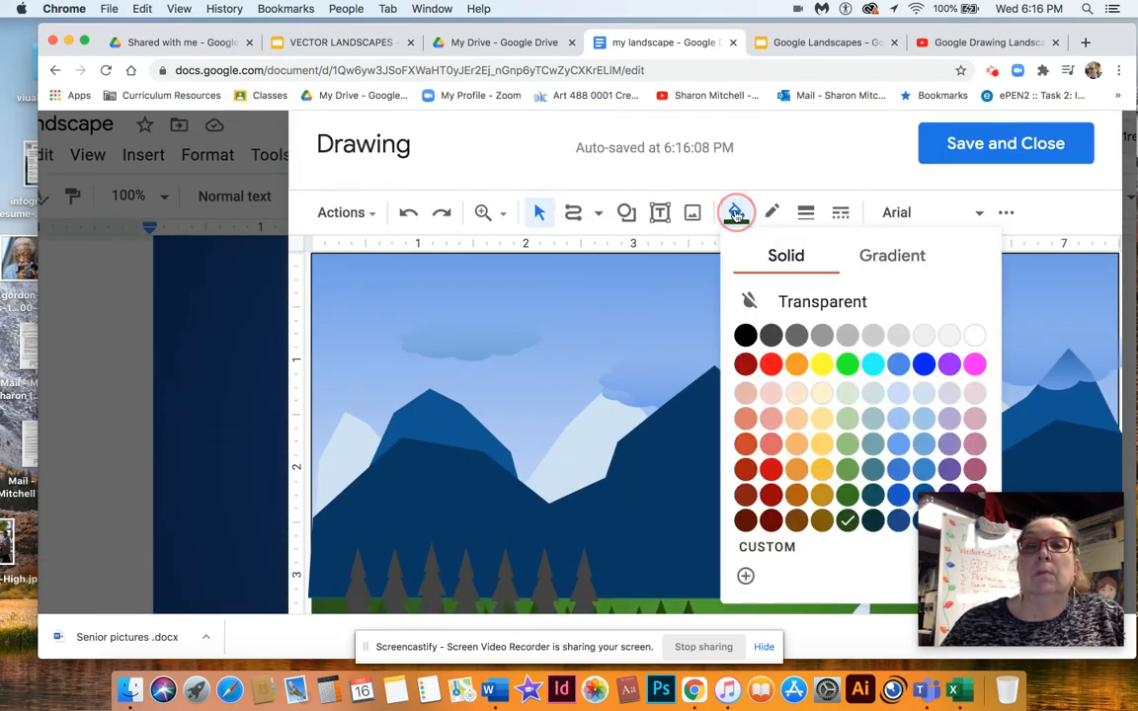
click(846, 490)
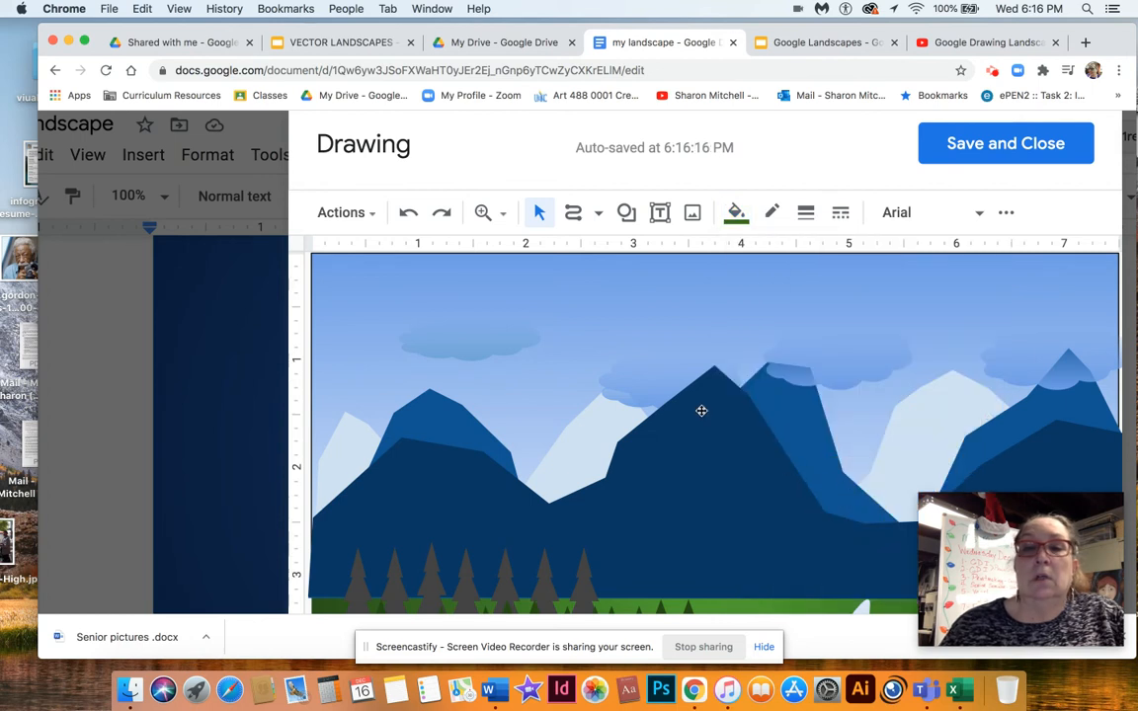
scroll(701, 411, down, 5)
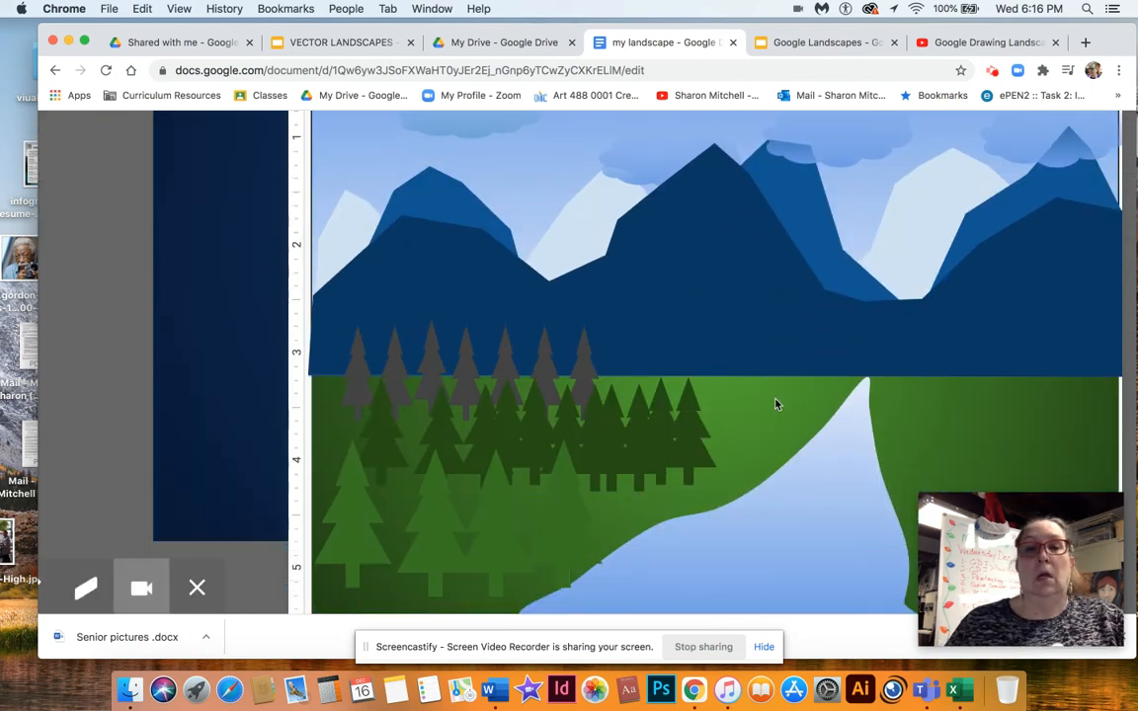
- Nudge the front-row tree nearest the river slightly upward so it clears the water's edge
click(571, 522)
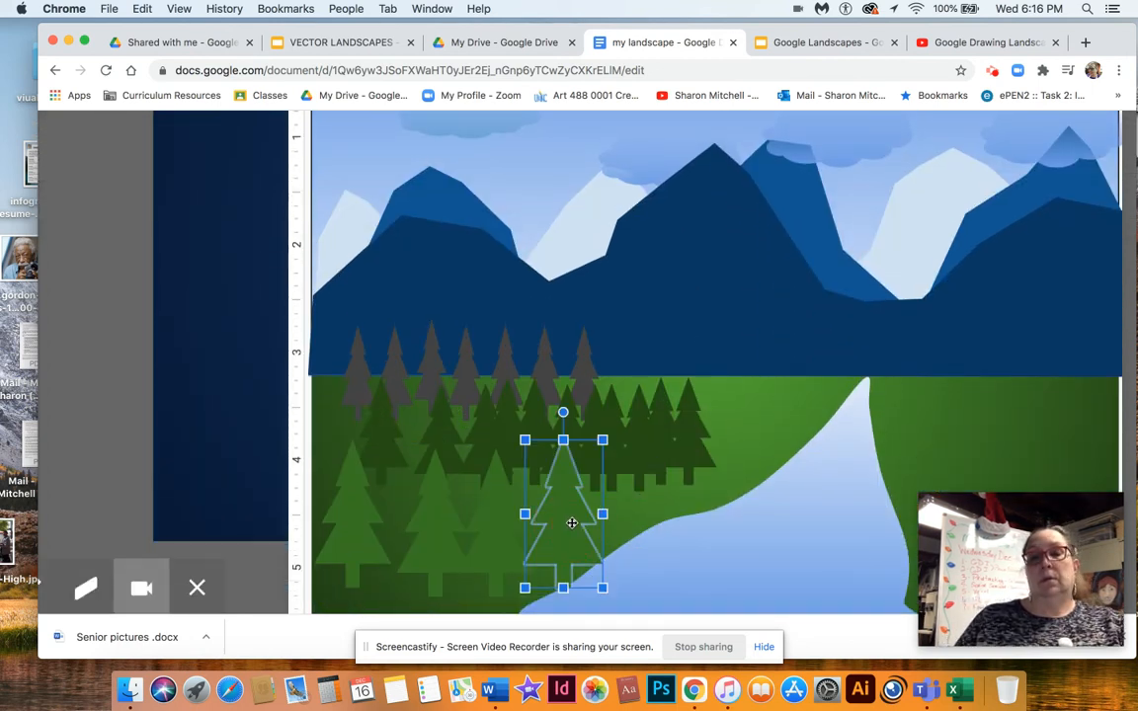
key(Up)
key(Up)
drag(546, 519, 417, 545)
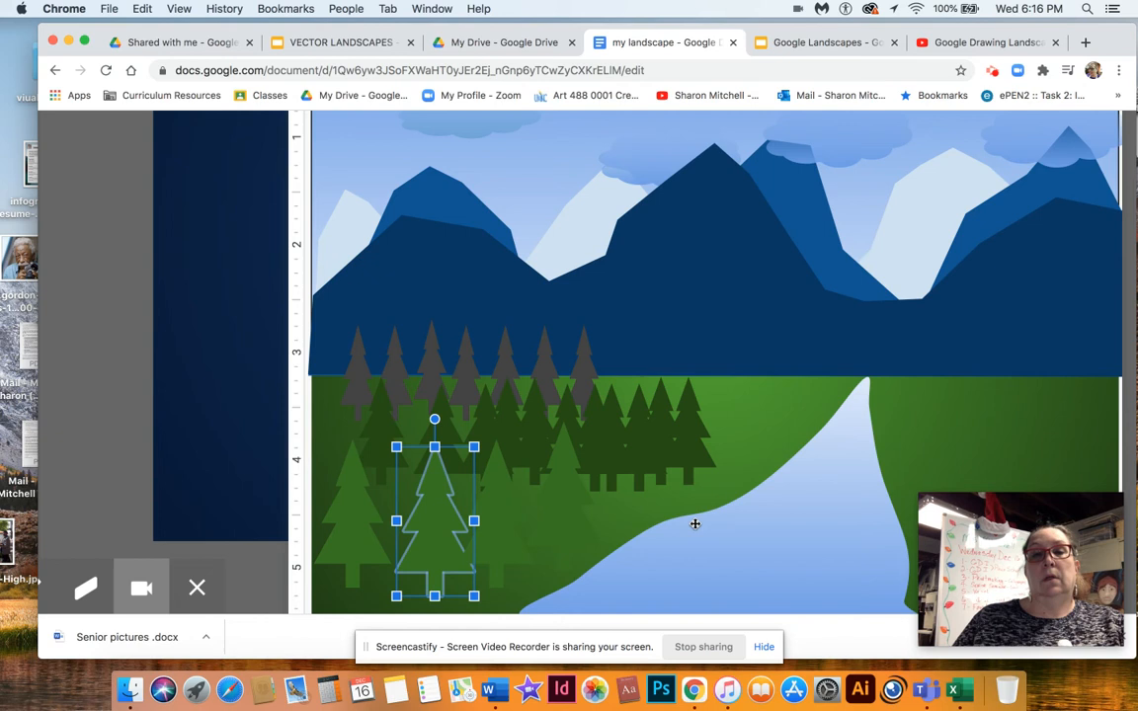
scroll(695, 524, down, 5)
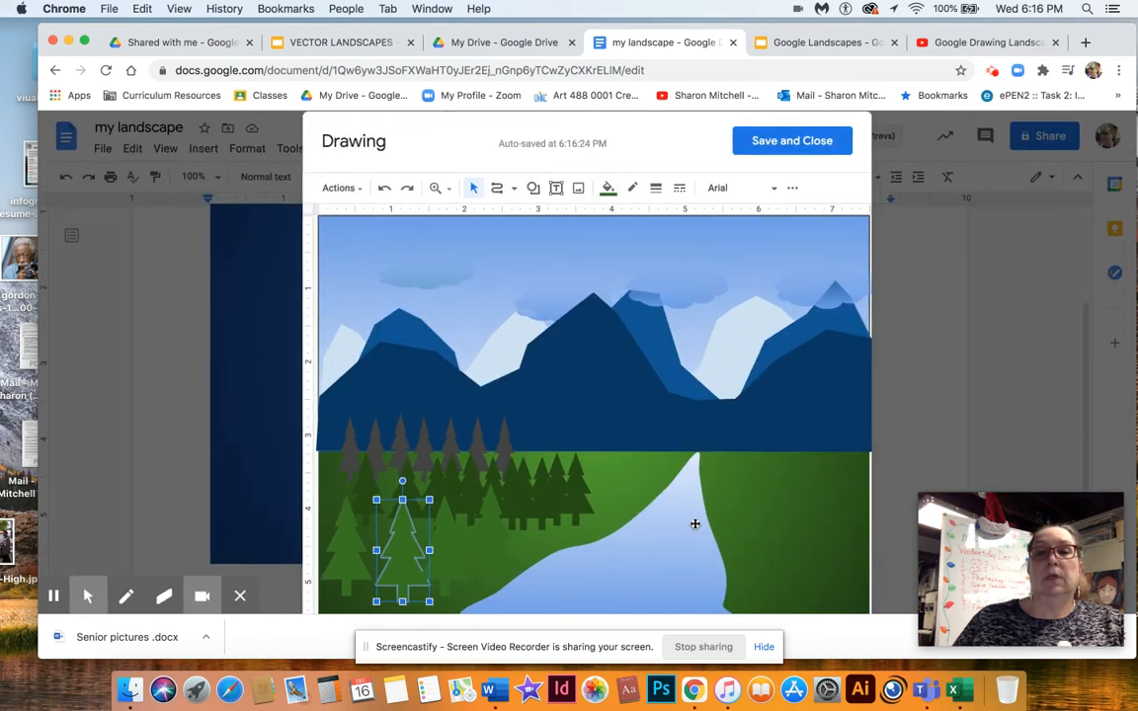
click(829, 187)
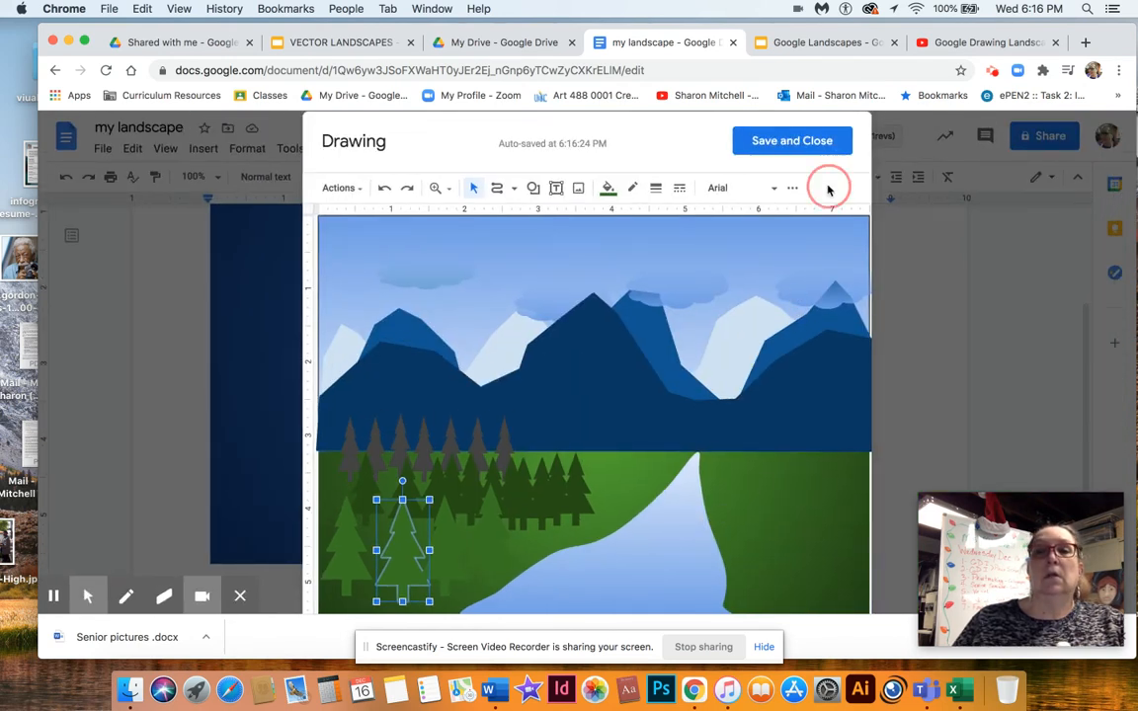
click(617, 563)
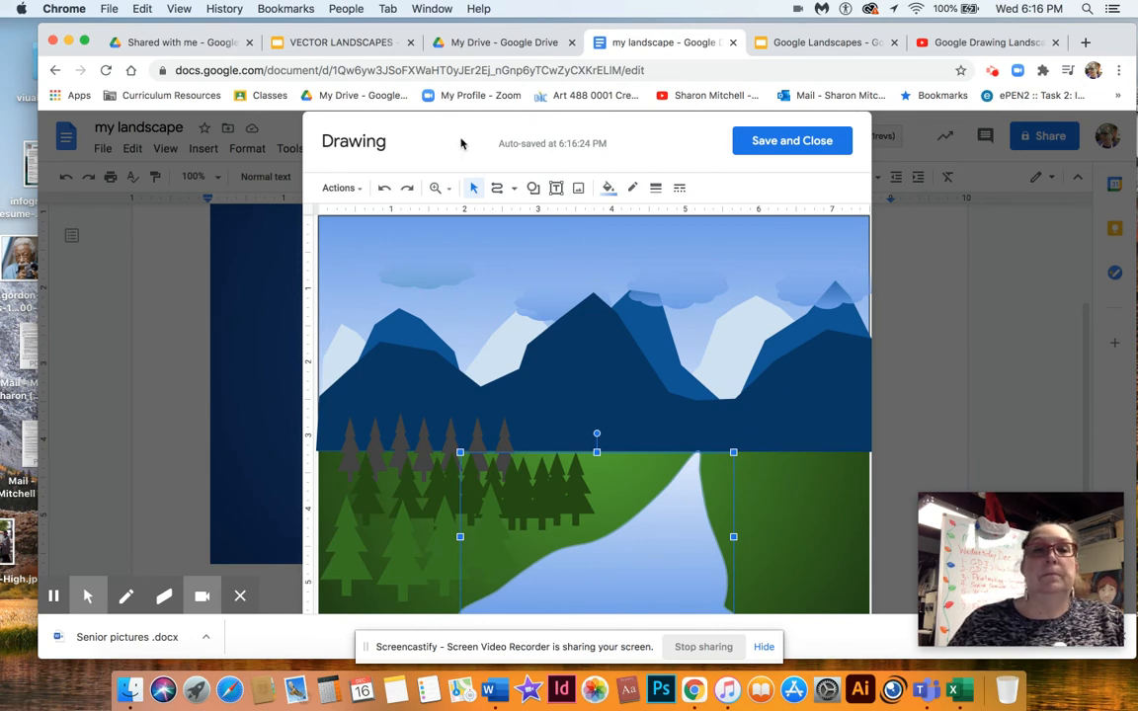
drag(1118, 43, 1117, 22)
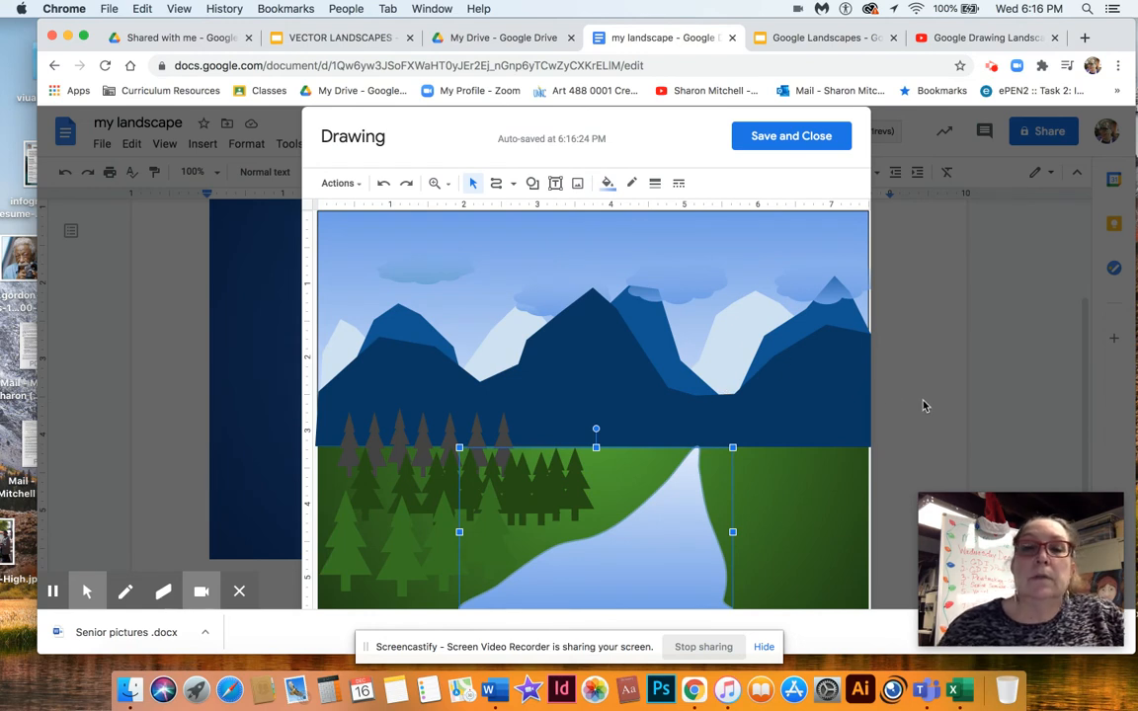
click(831, 515)
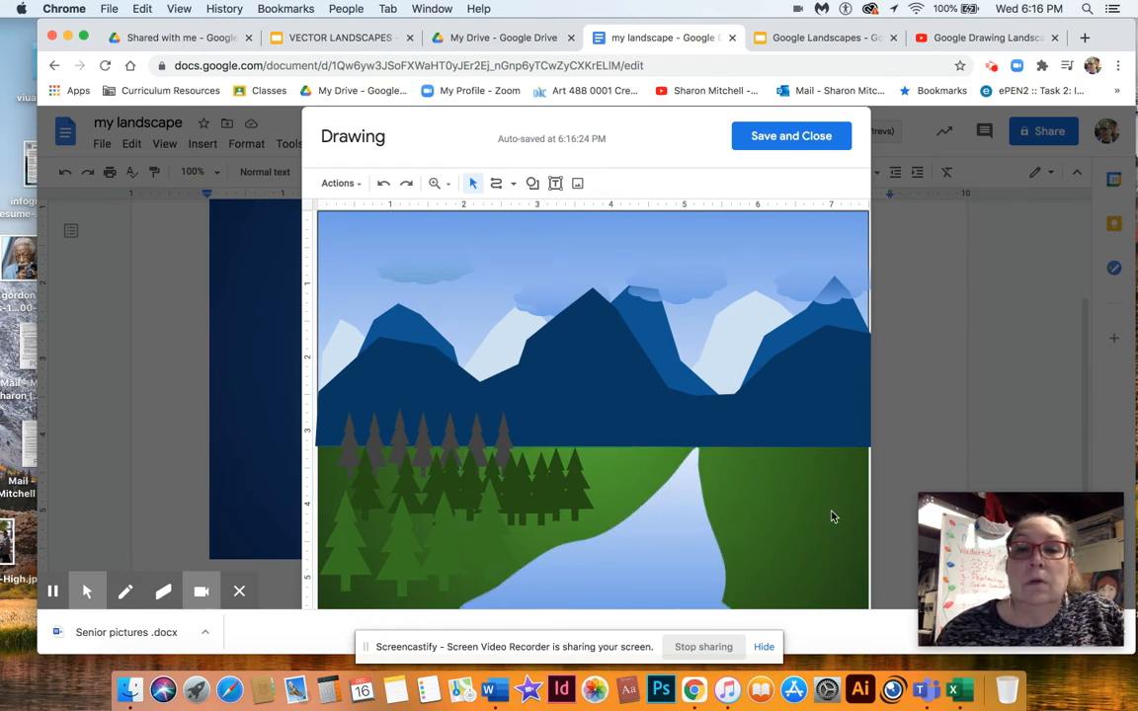
- Duplicate the four middle-row trees nearest the river and place the copy across the river, overlapping the base of the mountains
click(520, 480)
drag(530, 488, 560, 489)
shift+click(560, 475)
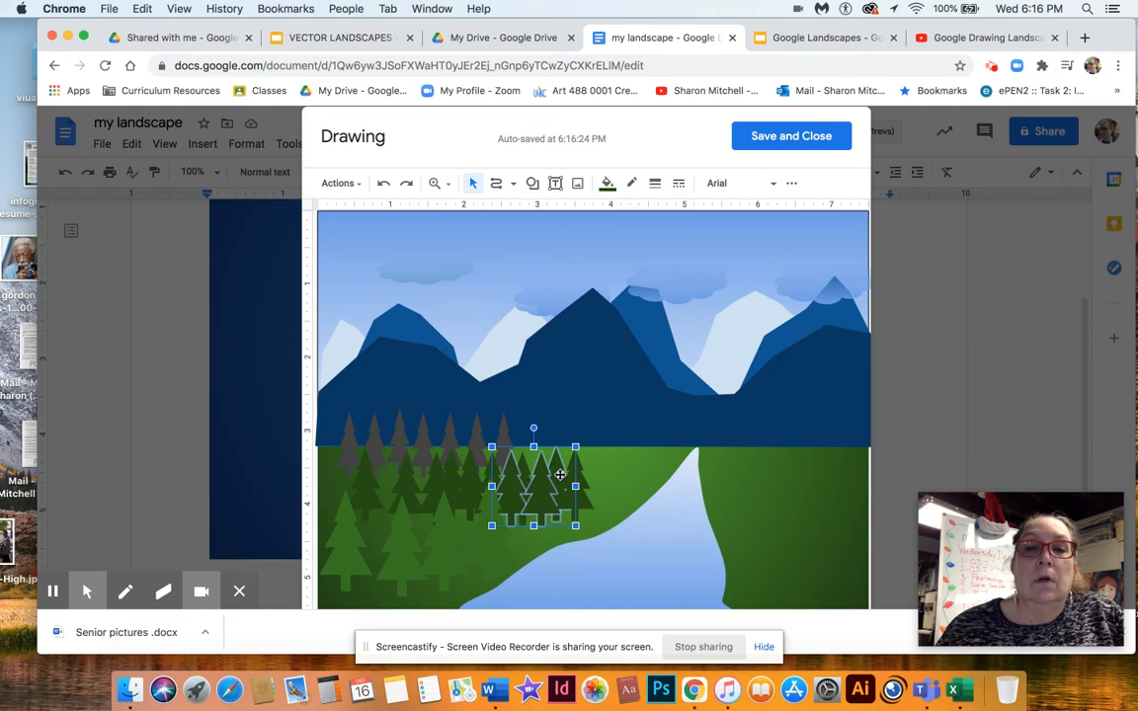
shift+click(577, 491)
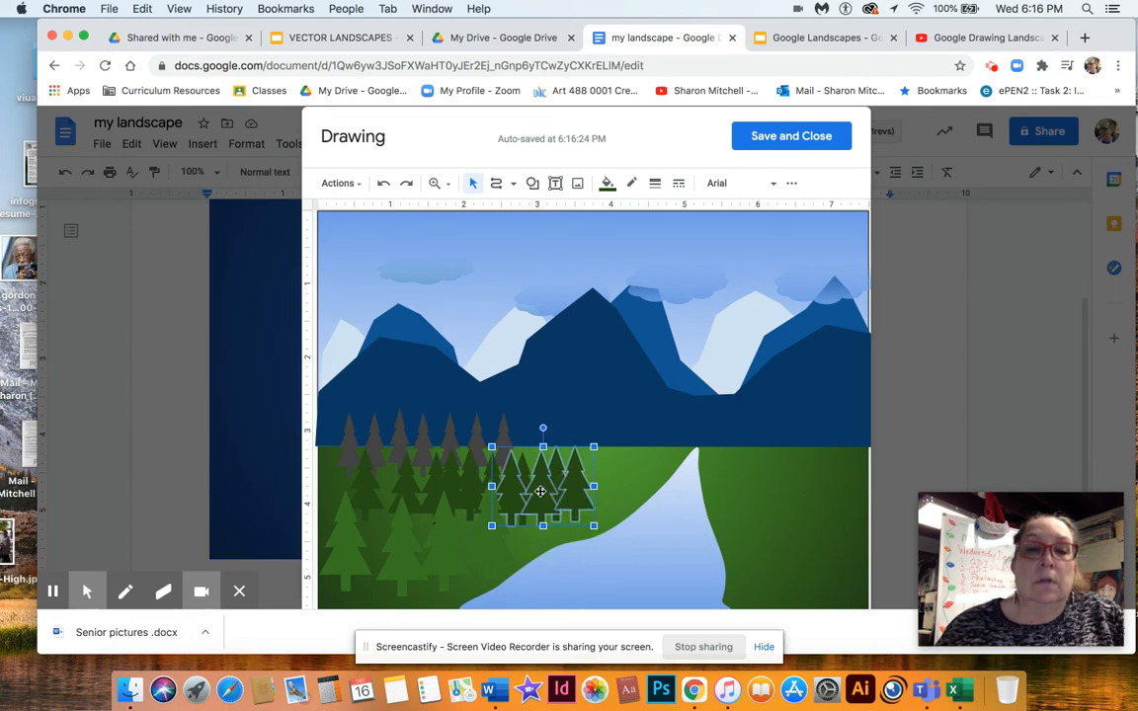
drag(540, 491, 786, 477)
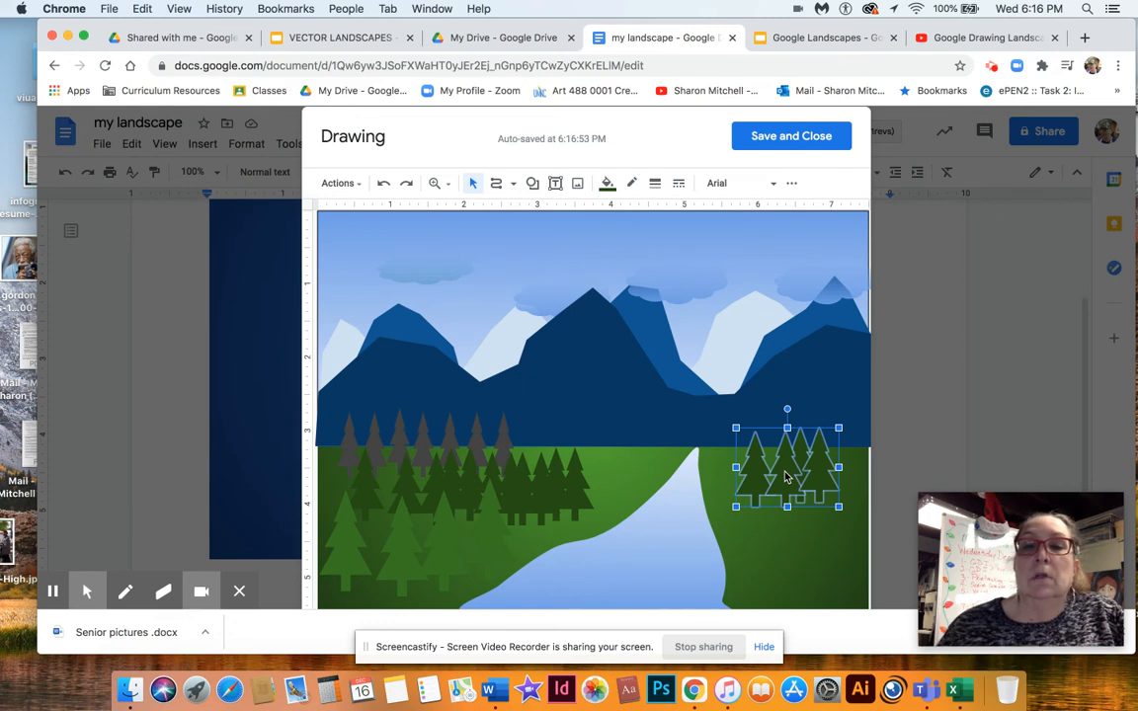
click(791, 544)
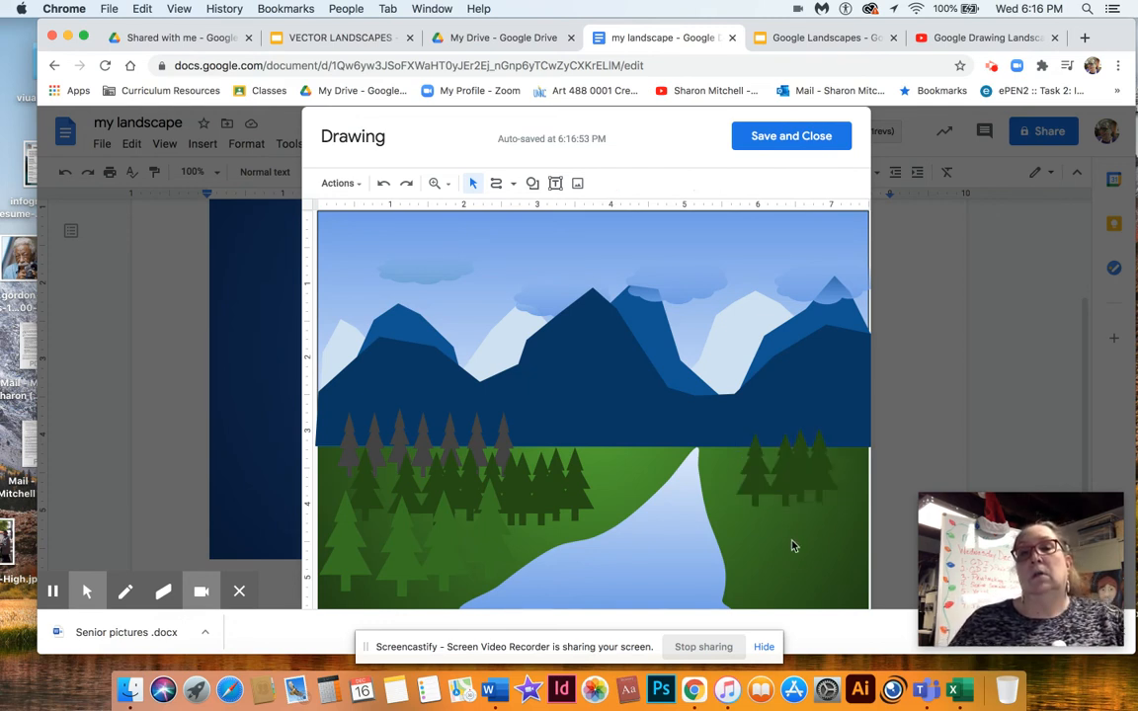
- Duplicate the last gray tree five times to extend the back row toward the river
click(504, 445)
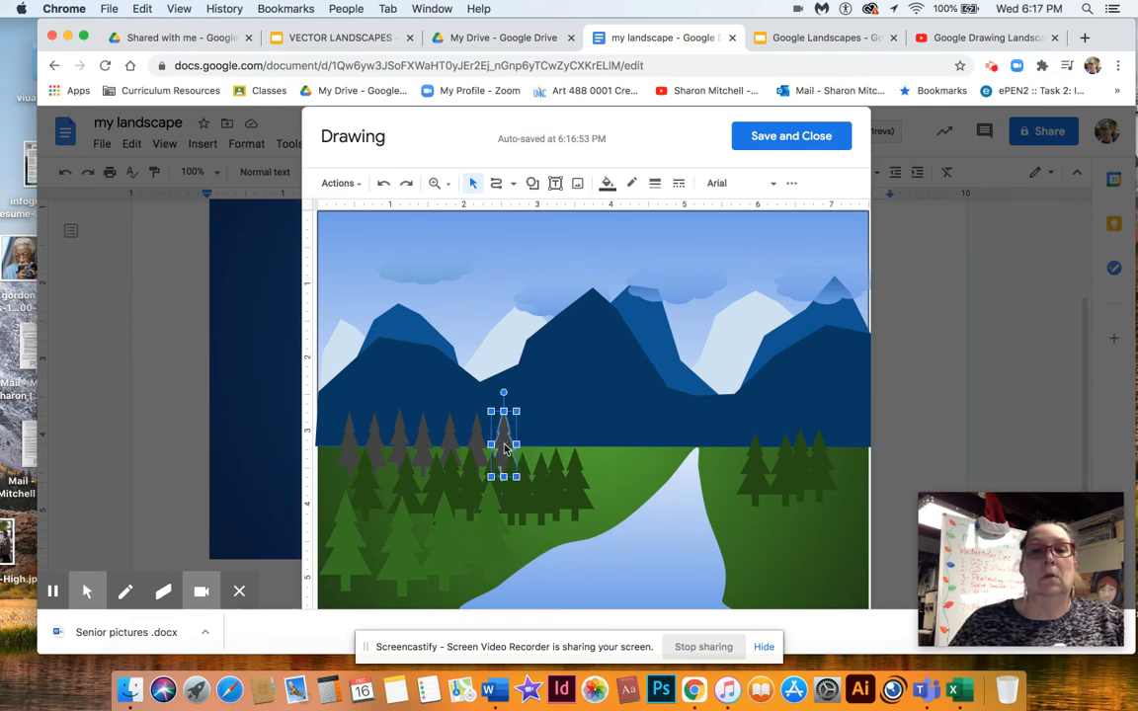
drag(504, 447, 582, 447)
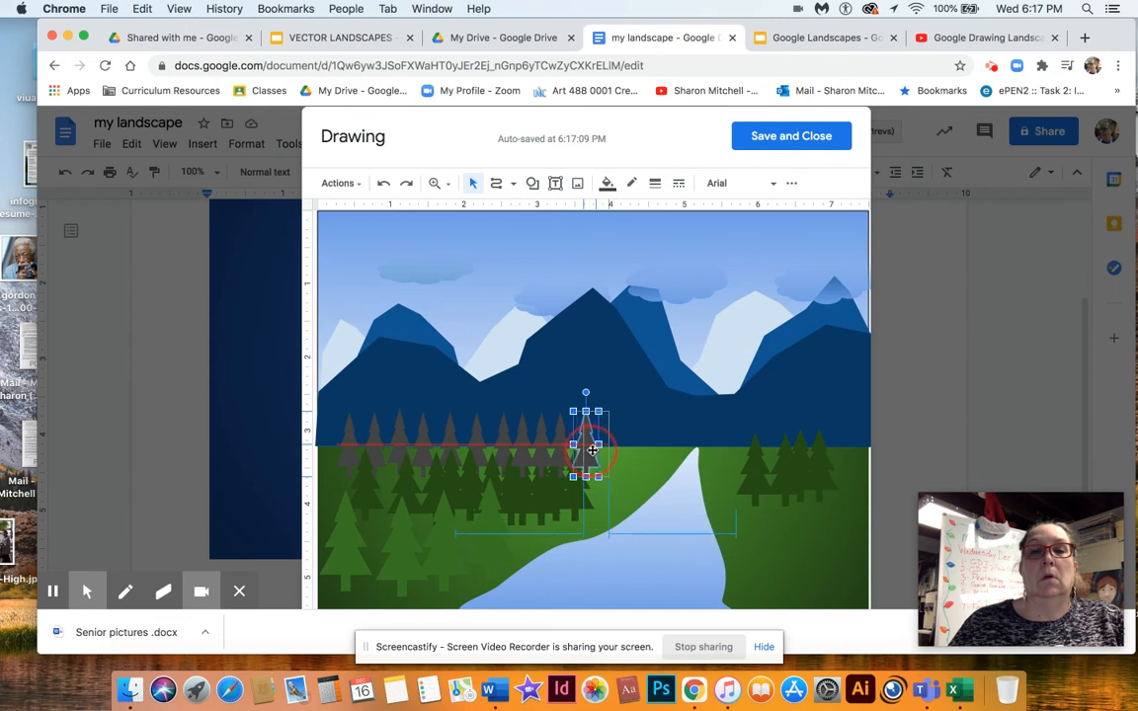
click(658, 560)
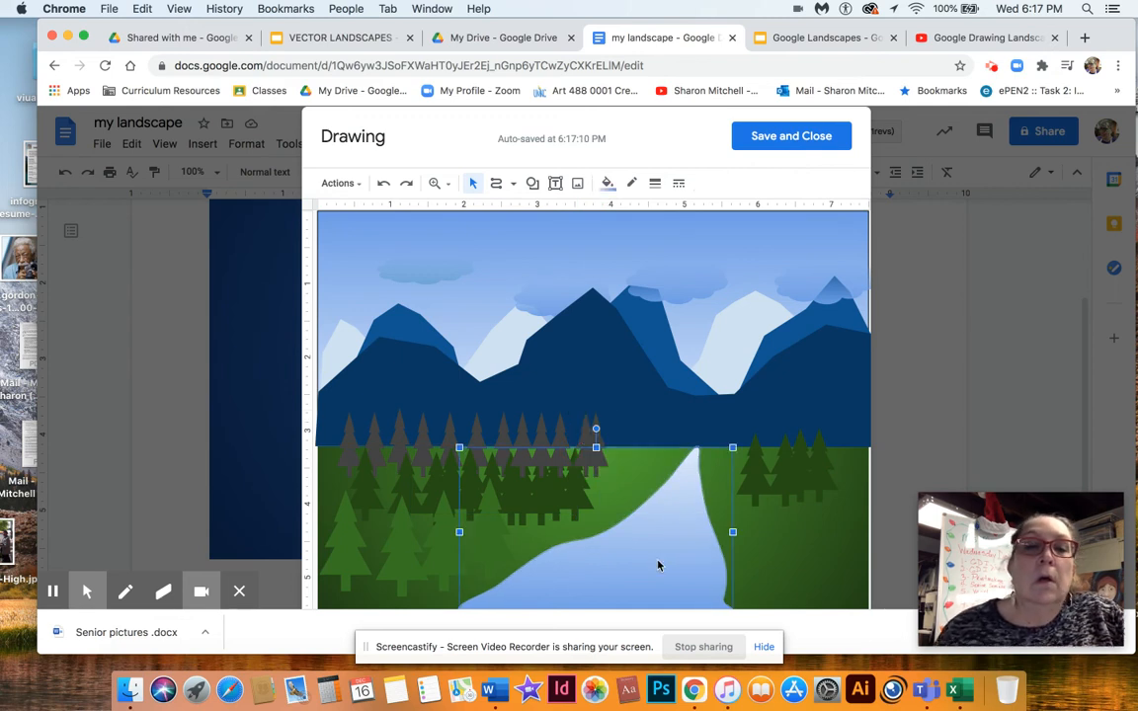
click(868, 574)
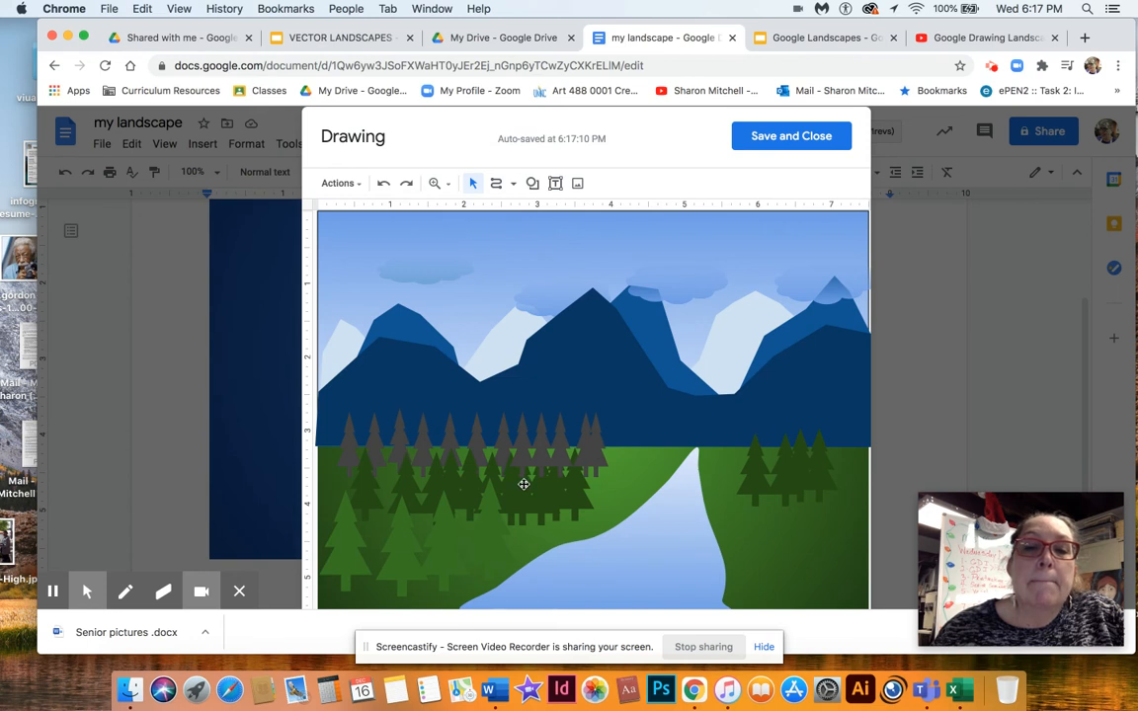
- Select the dark green middle-row trees nearest the river and bring them to the front of the gray back row
click(523, 444)
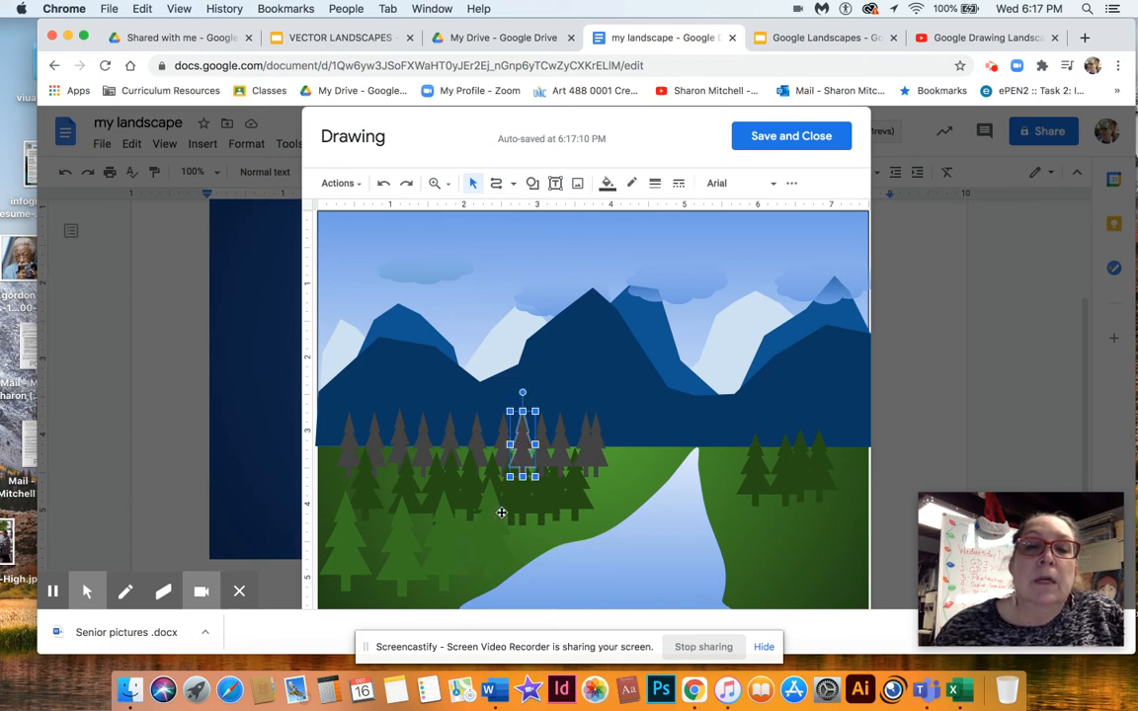
drag(523, 443, 504, 502)
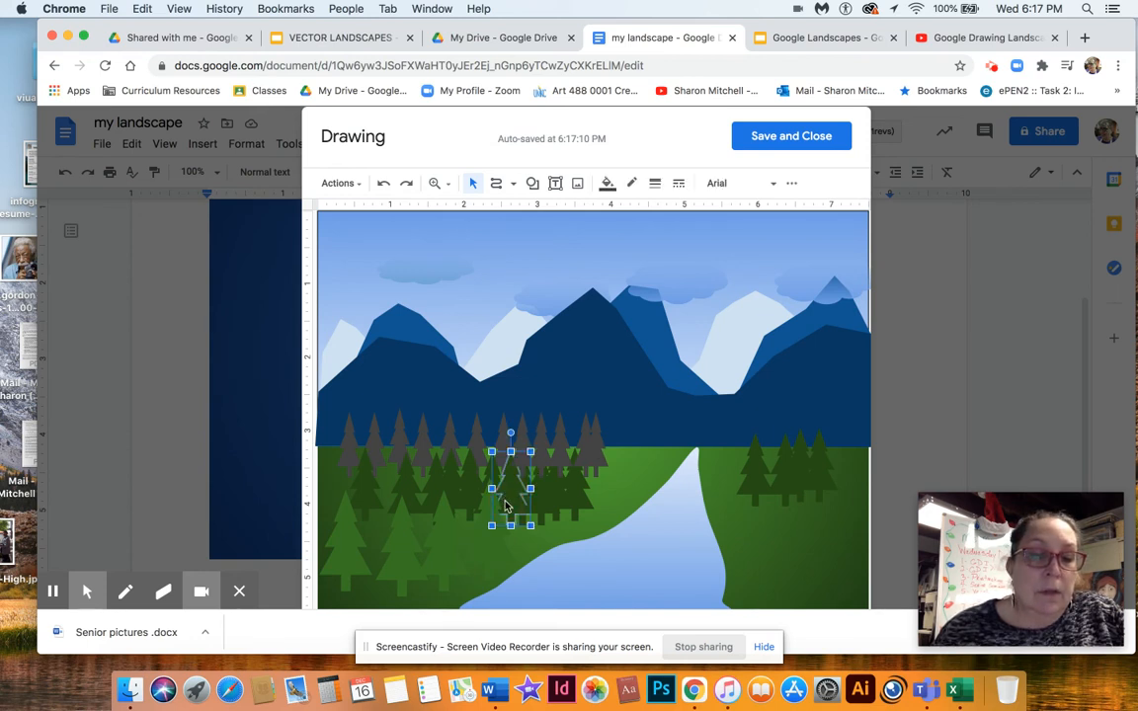
shift+click(548, 491)
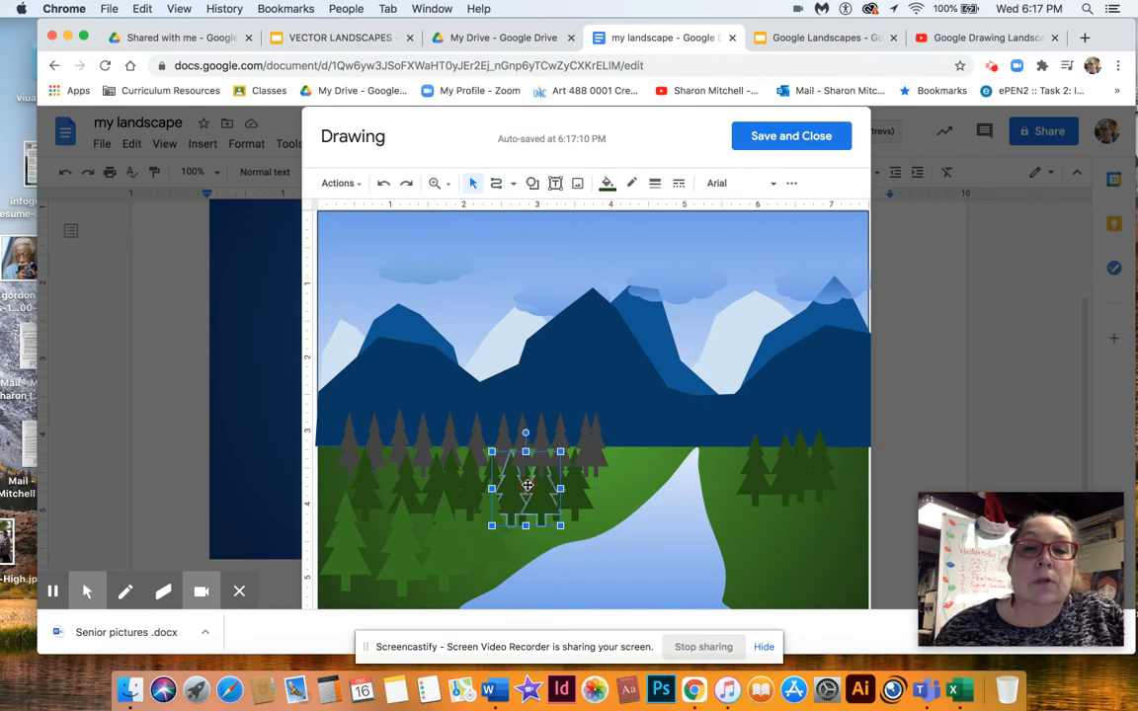
shift+click(570, 485)
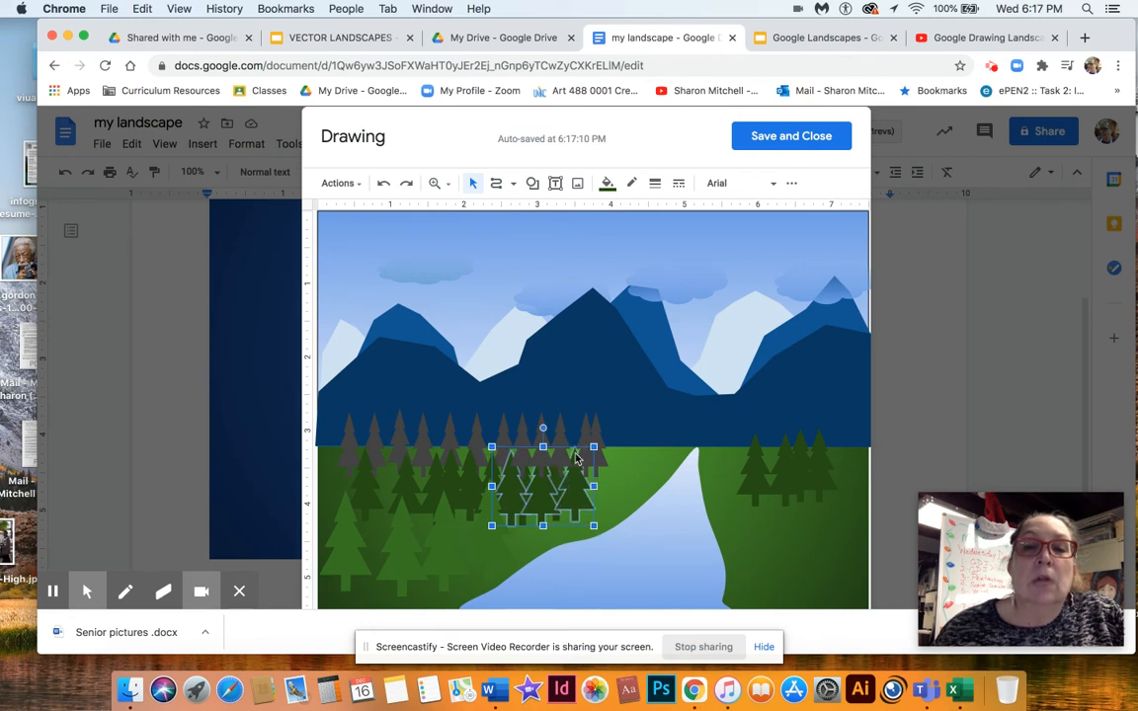
click(340, 183)
mouse_move(399, 499)
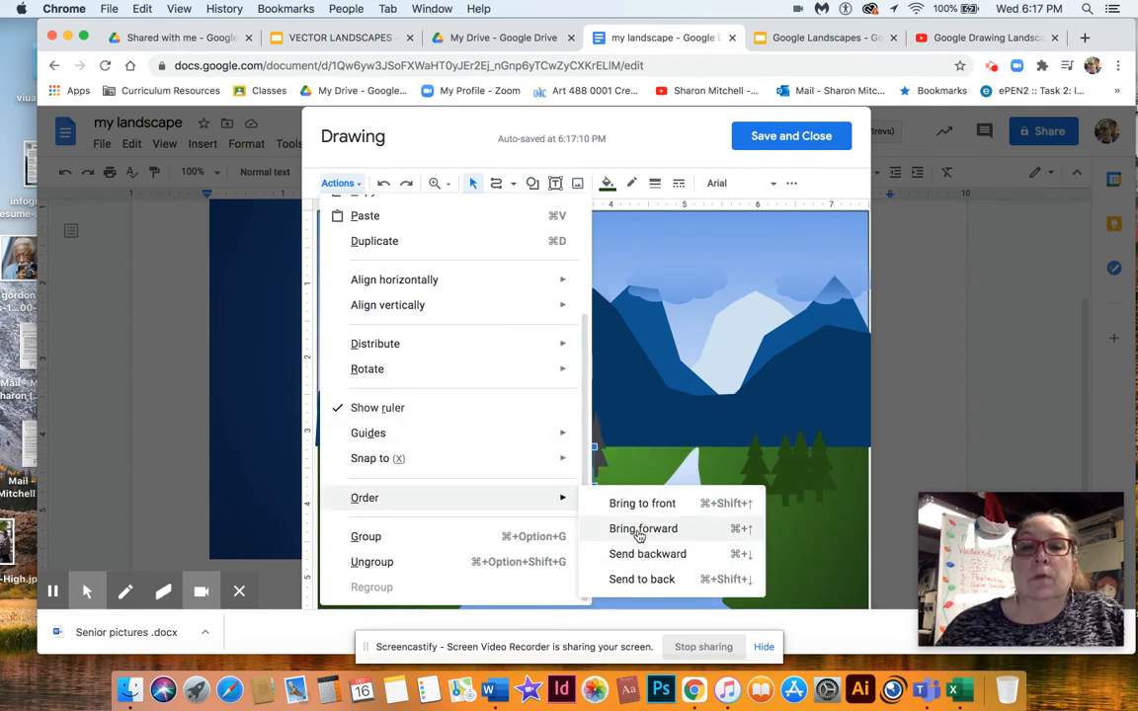
click(642, 504)
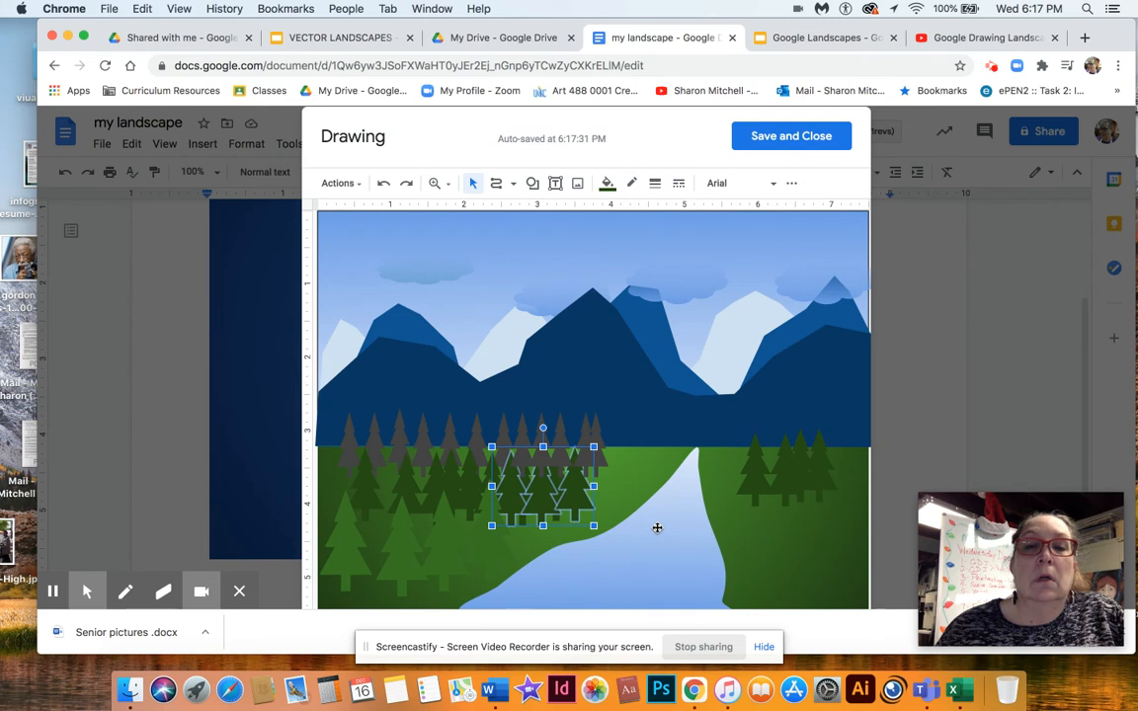
click(656, 528)
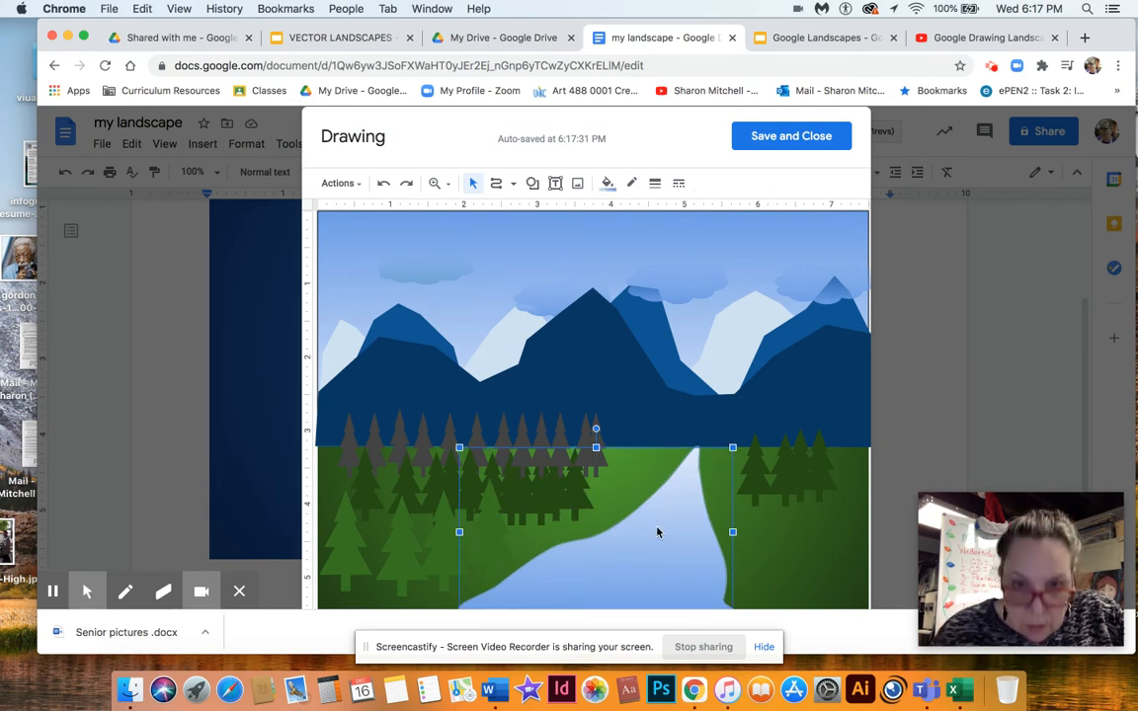
click(513, 494)
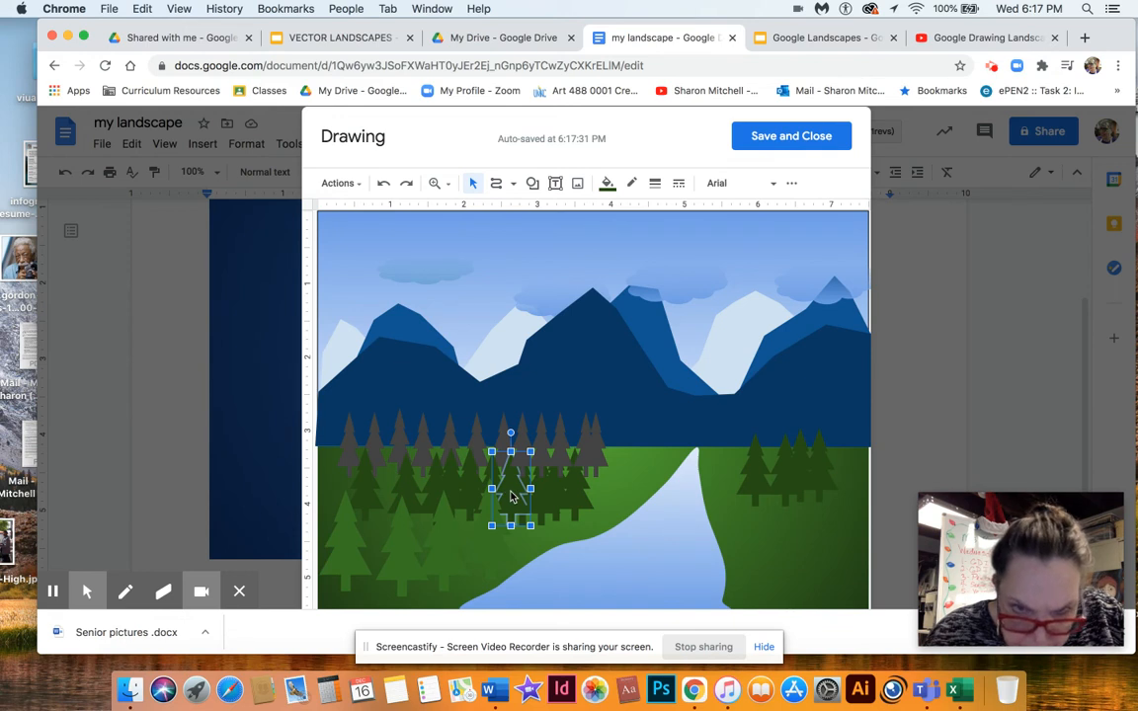
- Select the three dark green middle-row trees nearest the river and bring them forward one level
shift+click(550, 494)
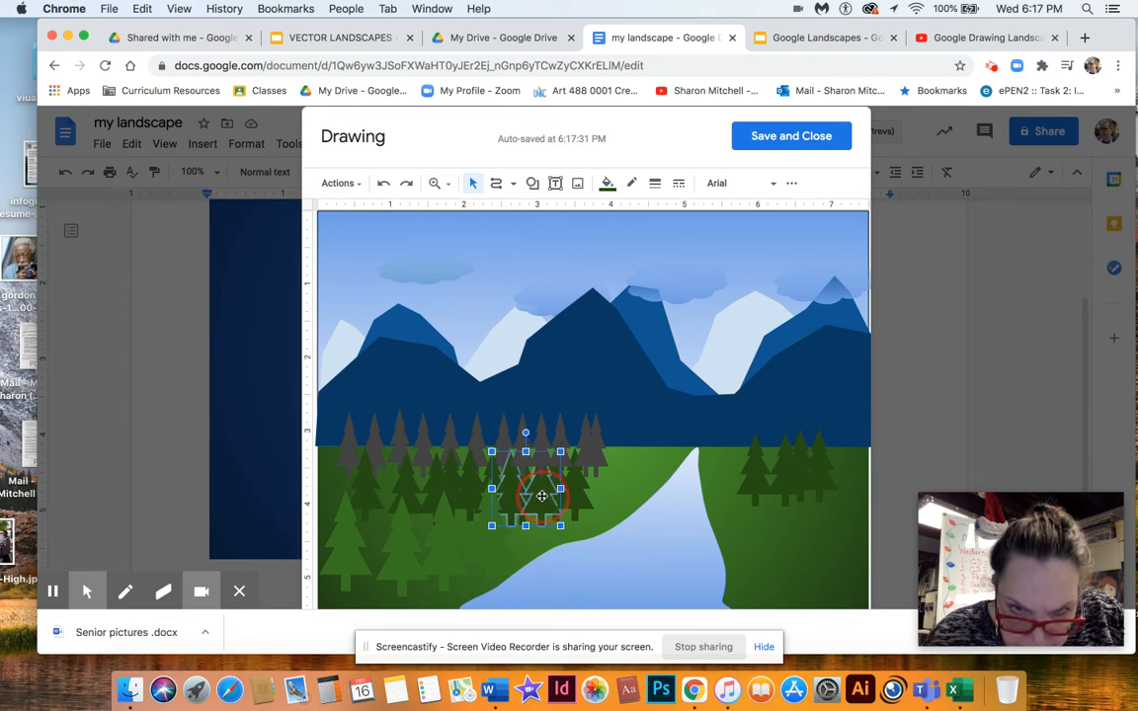
shift+click(557, 479)
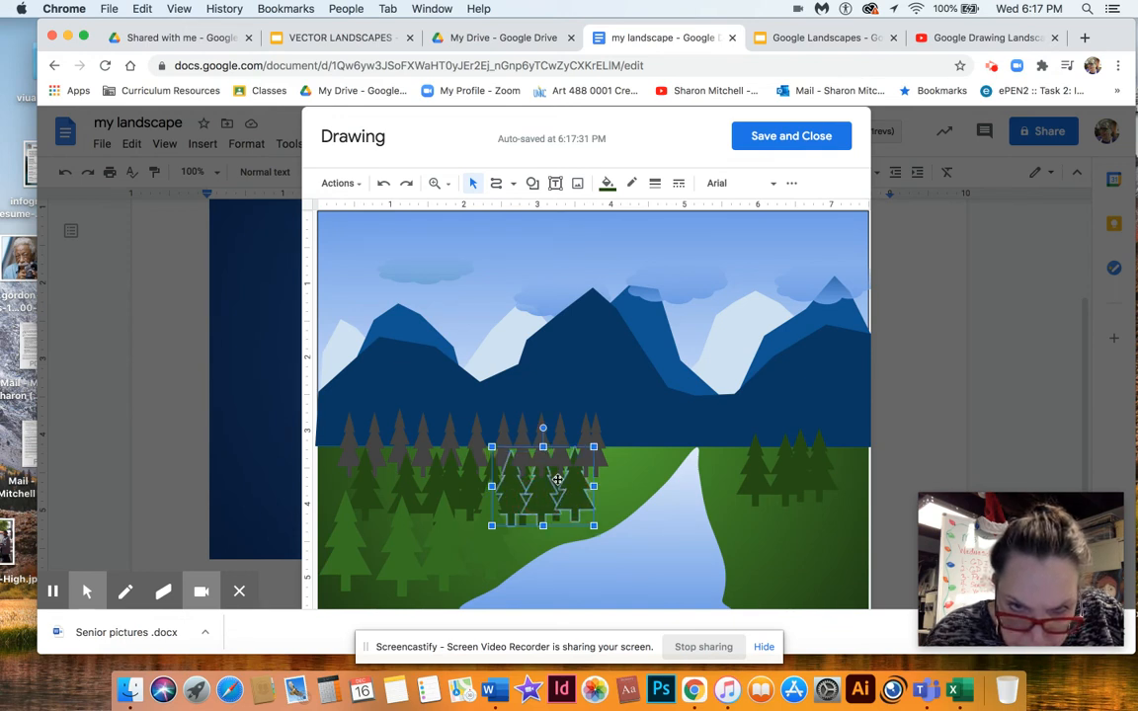
shift+click(524, 481)
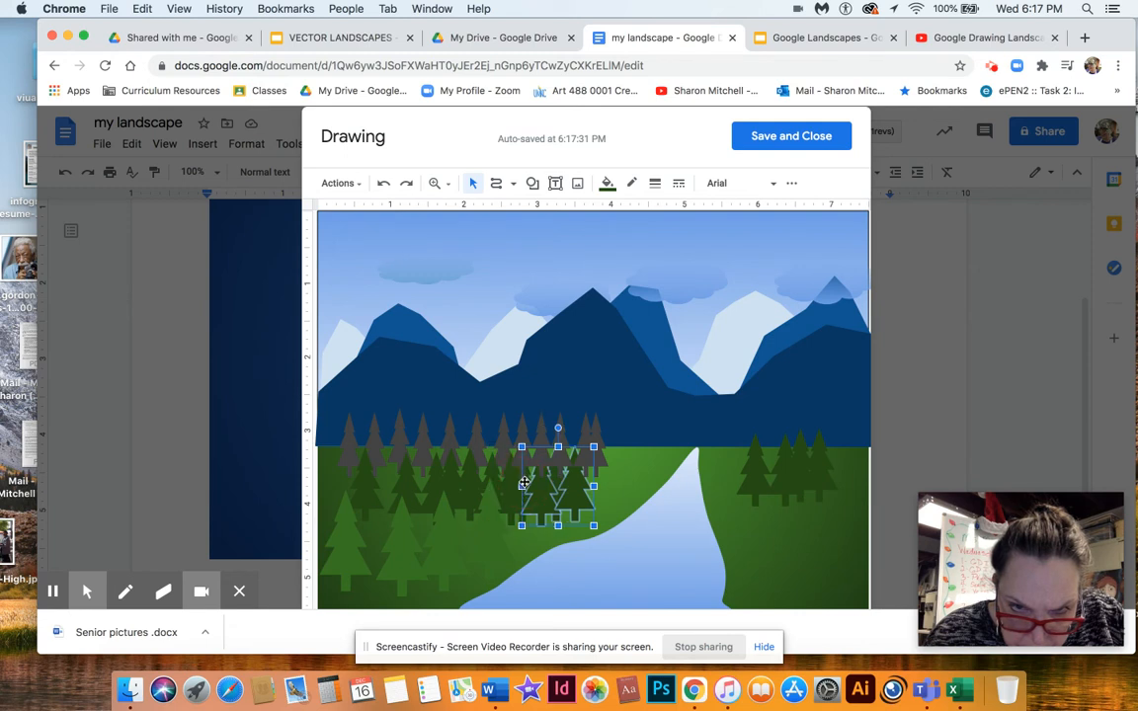
shift+click(508, 490)
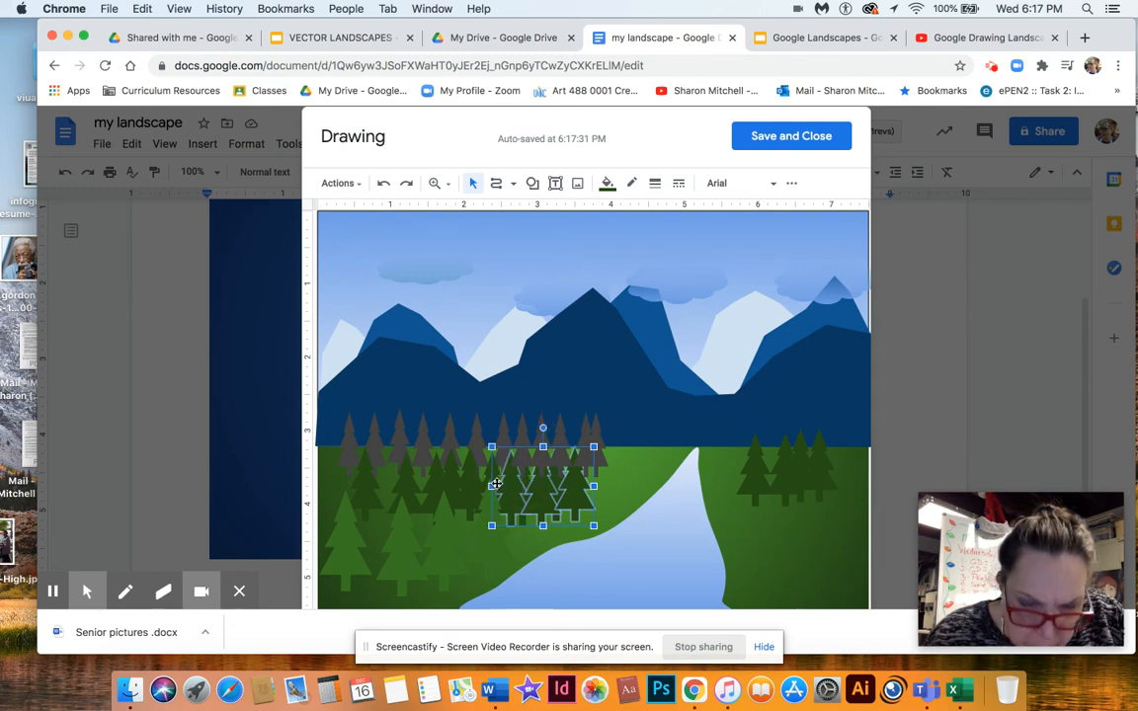
click(357, 185)
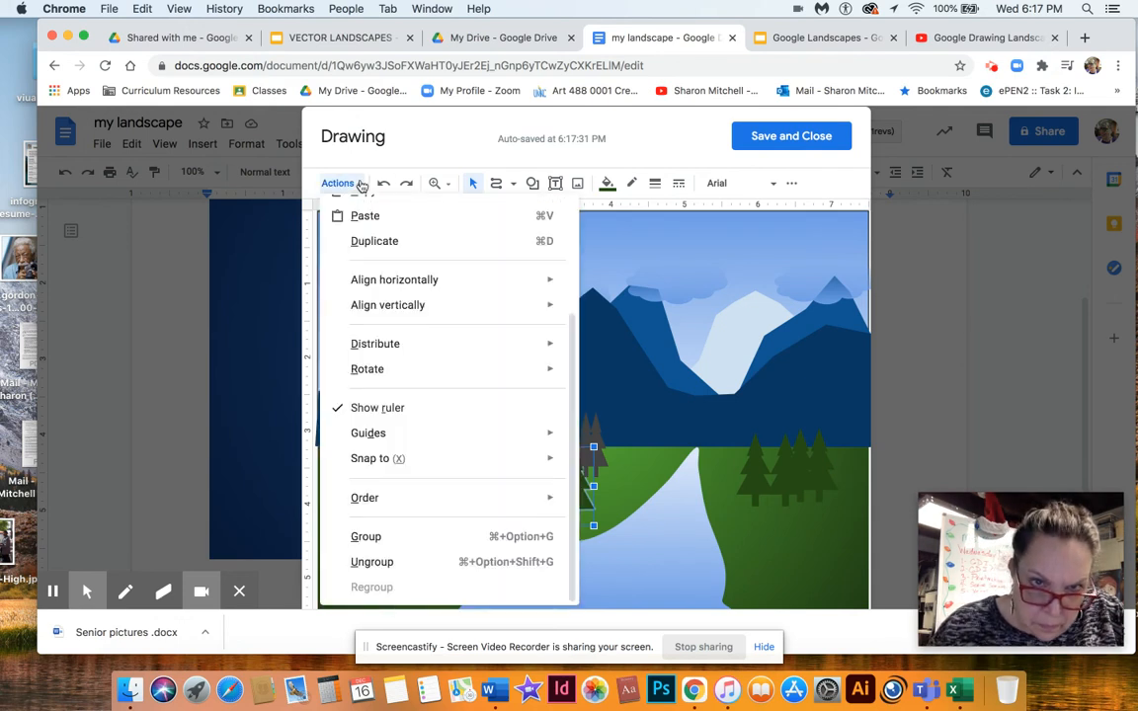
mouse_move(423, 497)
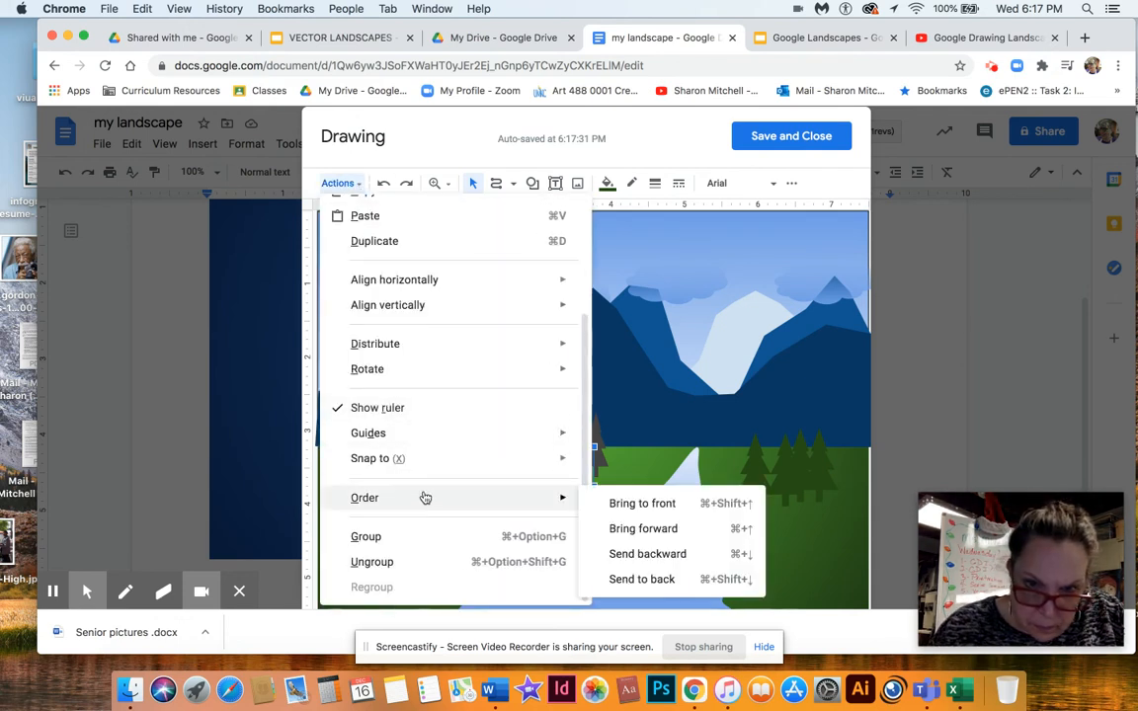
click(628, 526)
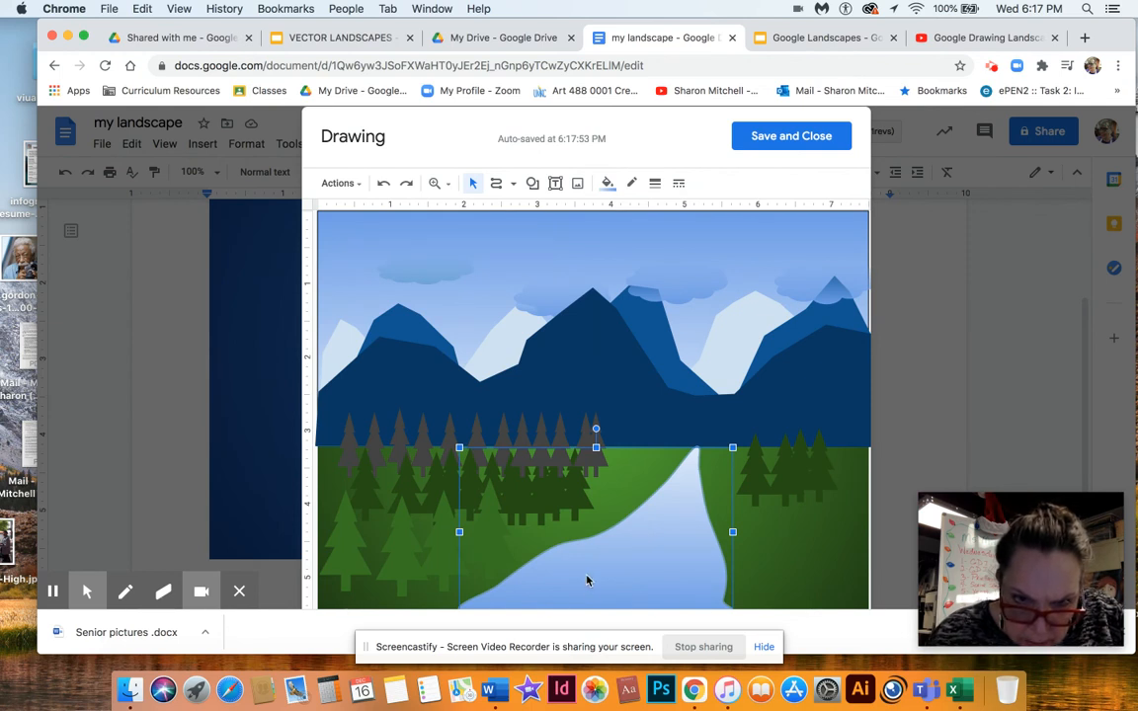
click(788, 551)
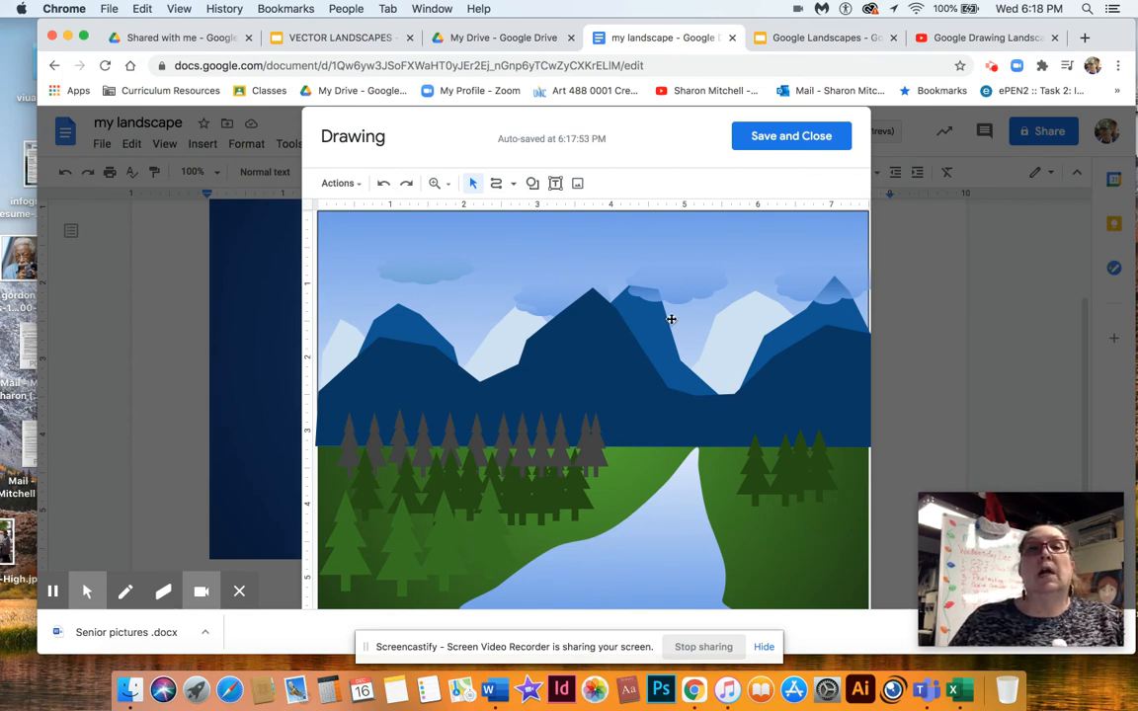
click(534, 185)
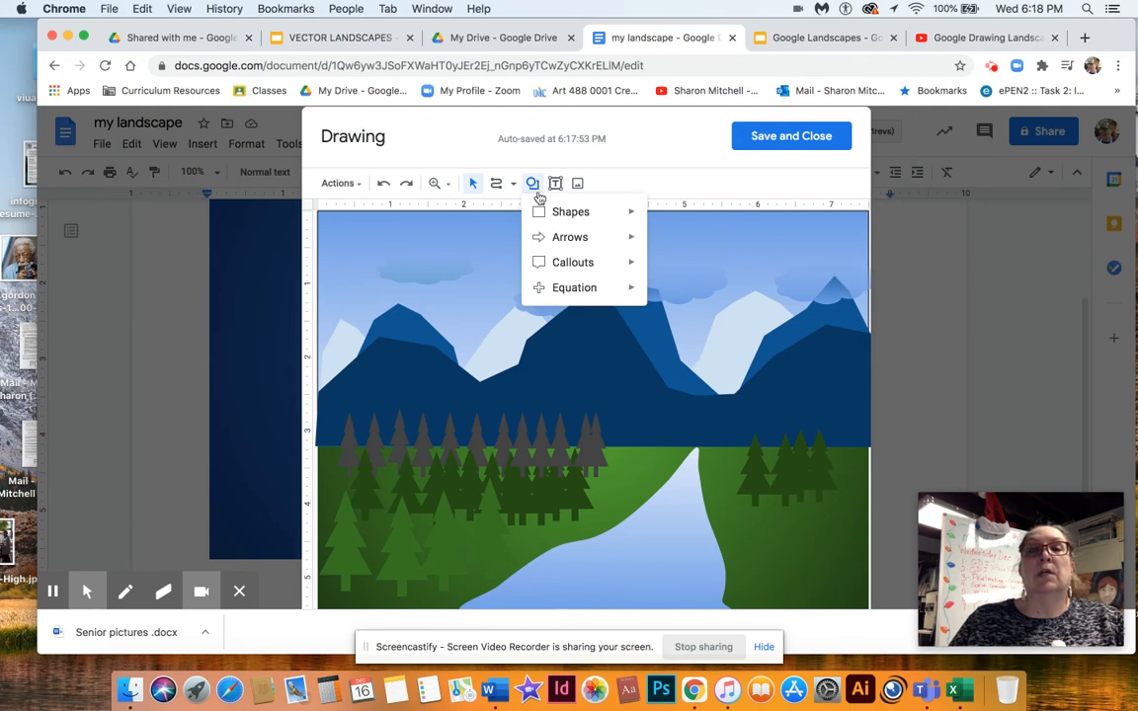
mouse_move(546, 213)
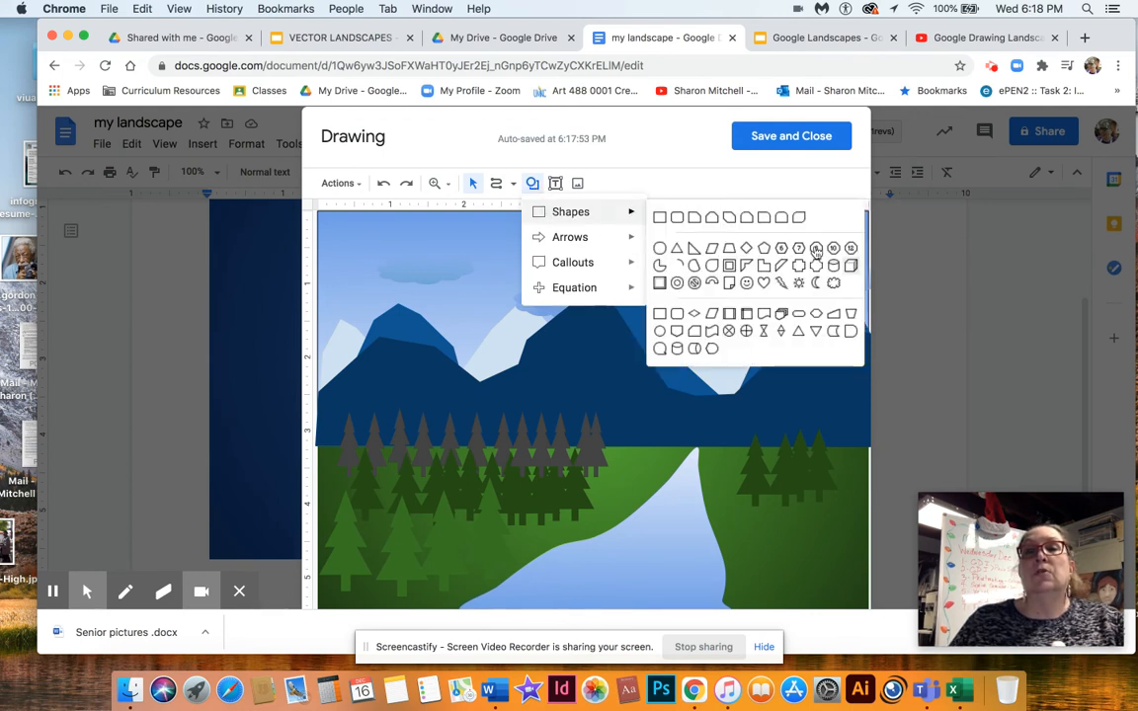
click(778, 521)
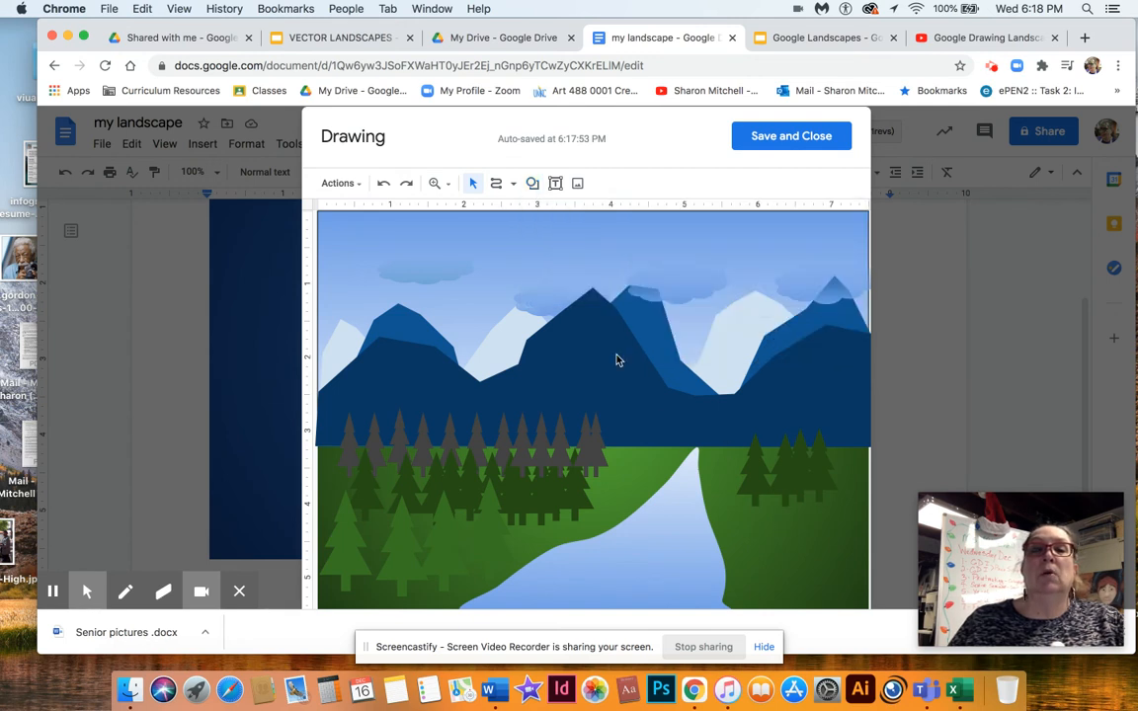
- Draw an oval about 2.2 inches wide and 2 inches tall over the central mountain and nudge it upward into the sky
click(532, 186)
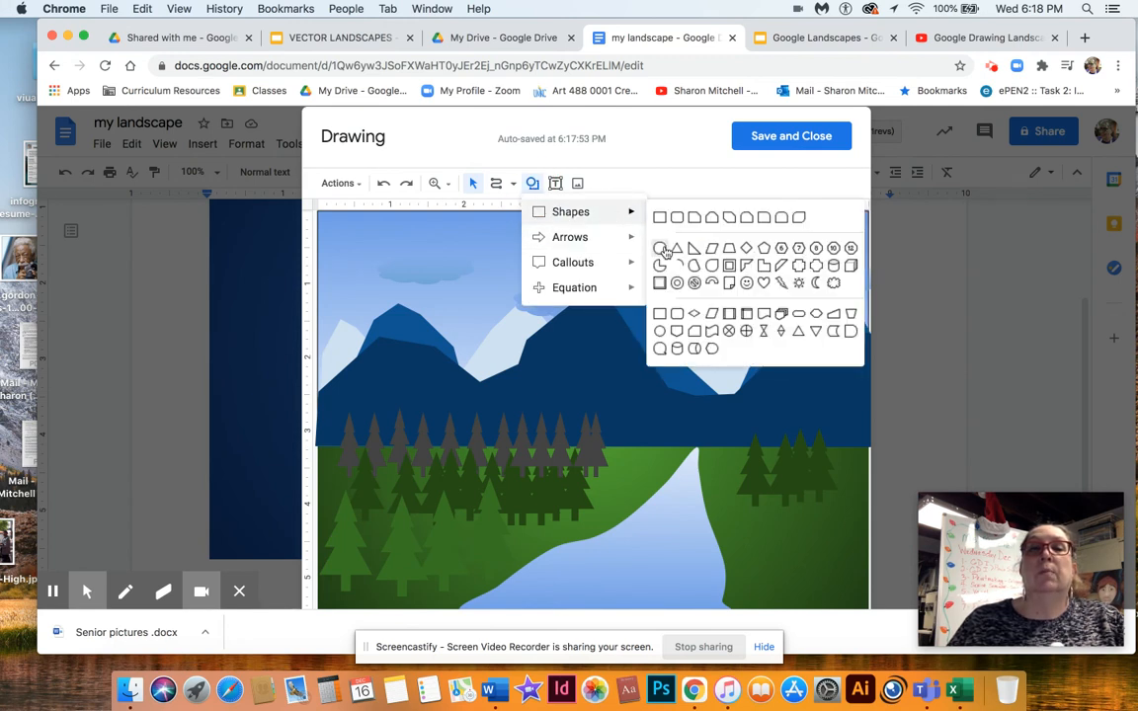
click(659, 216)
drag(511, 283, 671, 429)
key(Up)
key(Up)
key(Up)
key(Up)
key(Up)
key(Up)
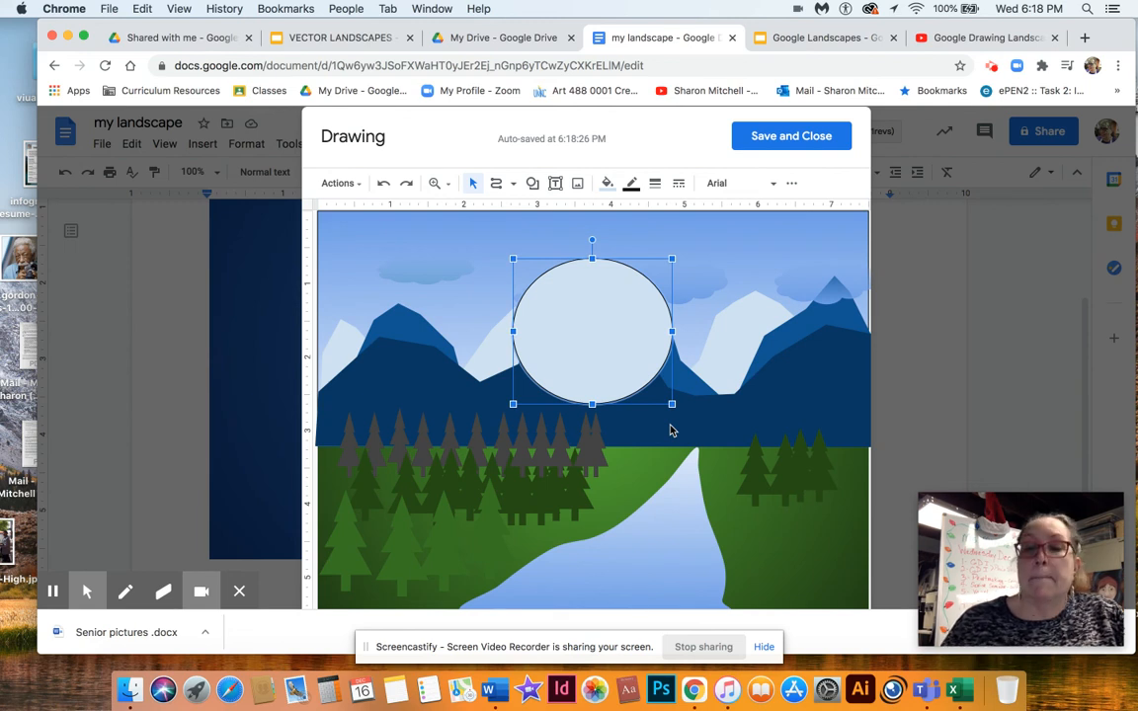
key(Up)
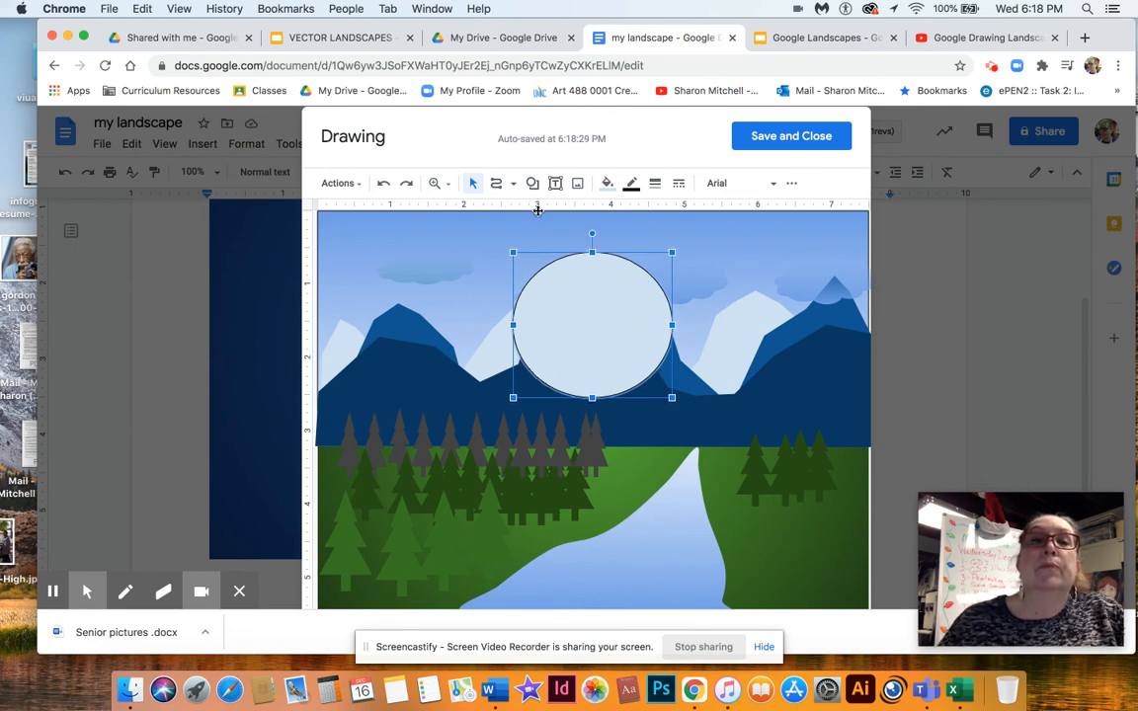
- Fill the oval over the central mountain with the palest solid orange, after trying the palest yellow
click(607, 186)
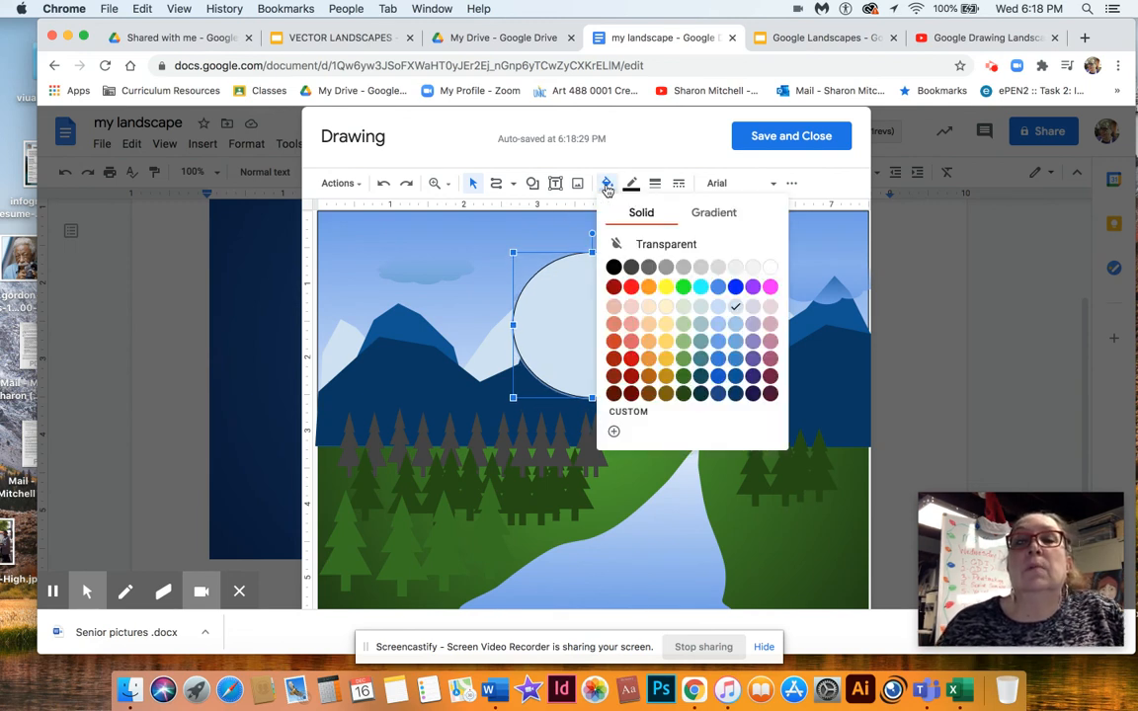
click(667, 306)
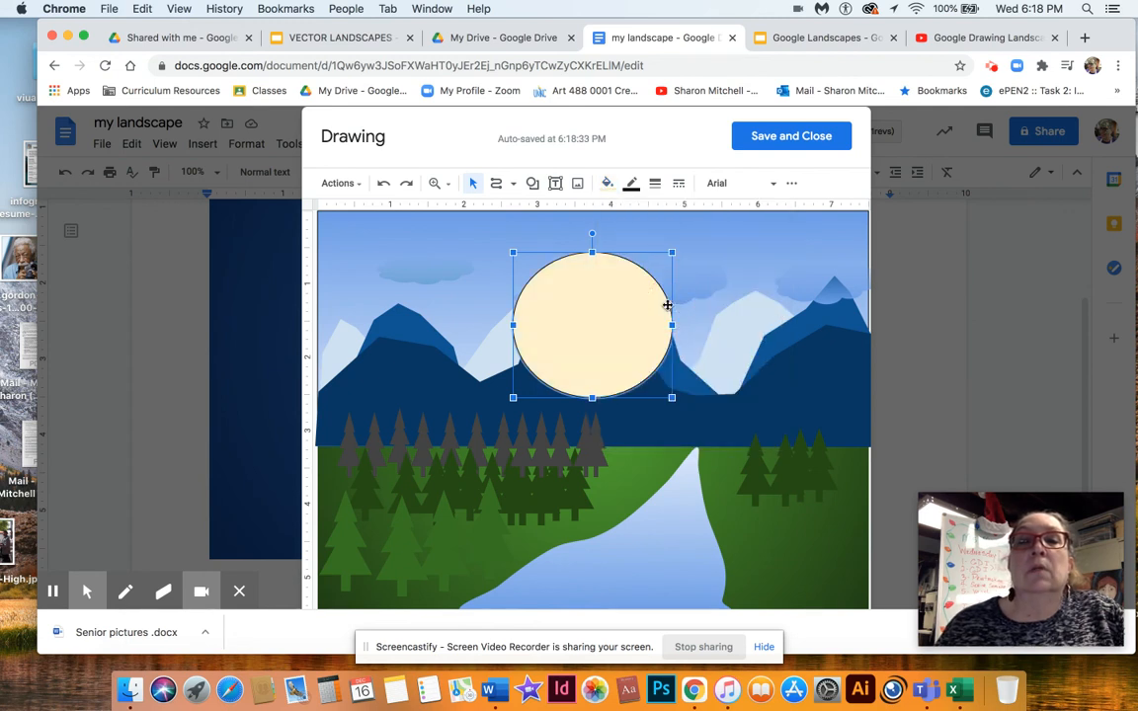
click(607, 185)
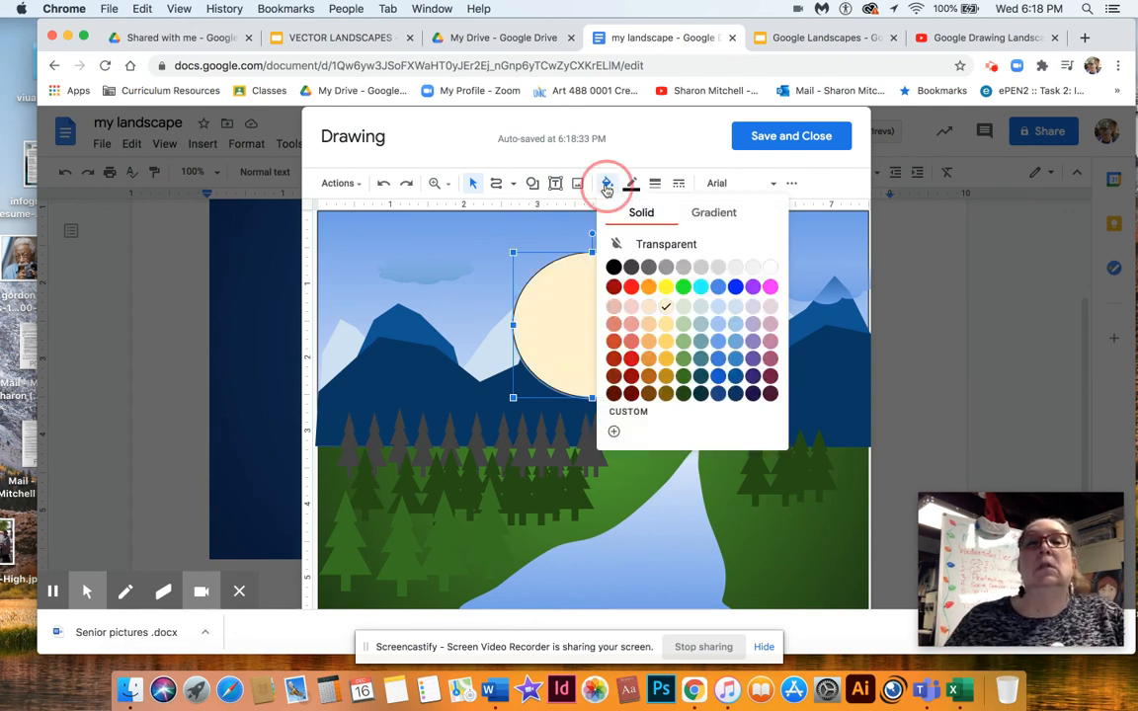
click(649, 307)
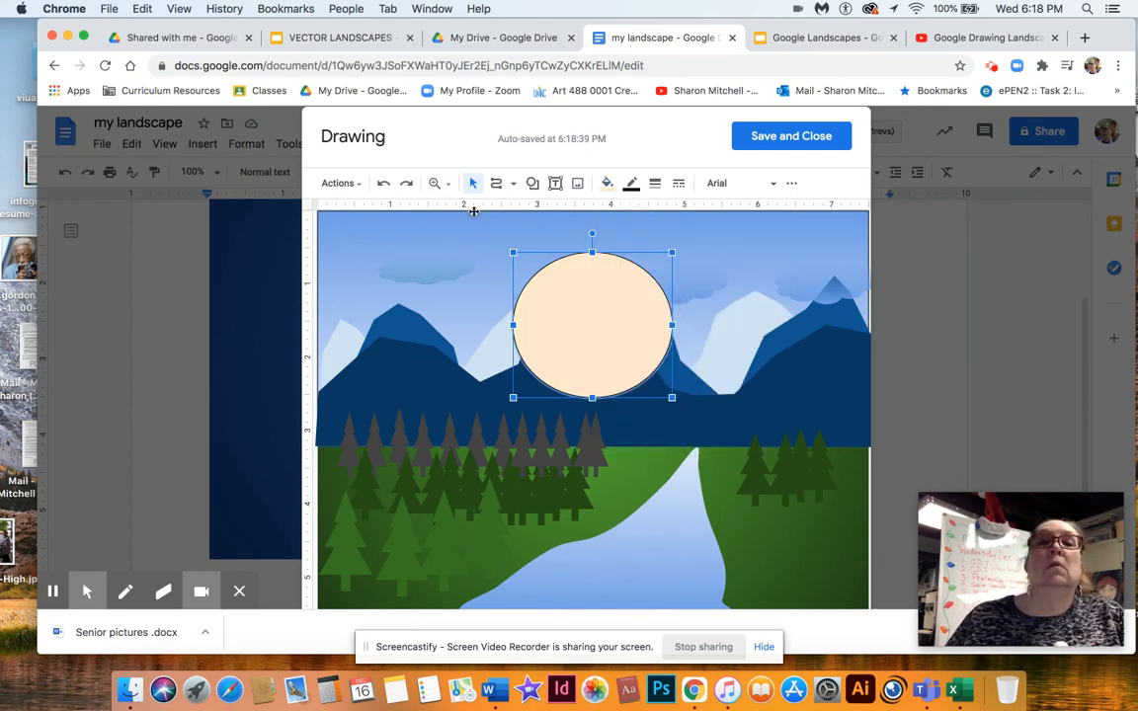
- Send the pale orange oval to the back and bring it forward one level, so it sits between the sky and the mountains
click(347, 183)
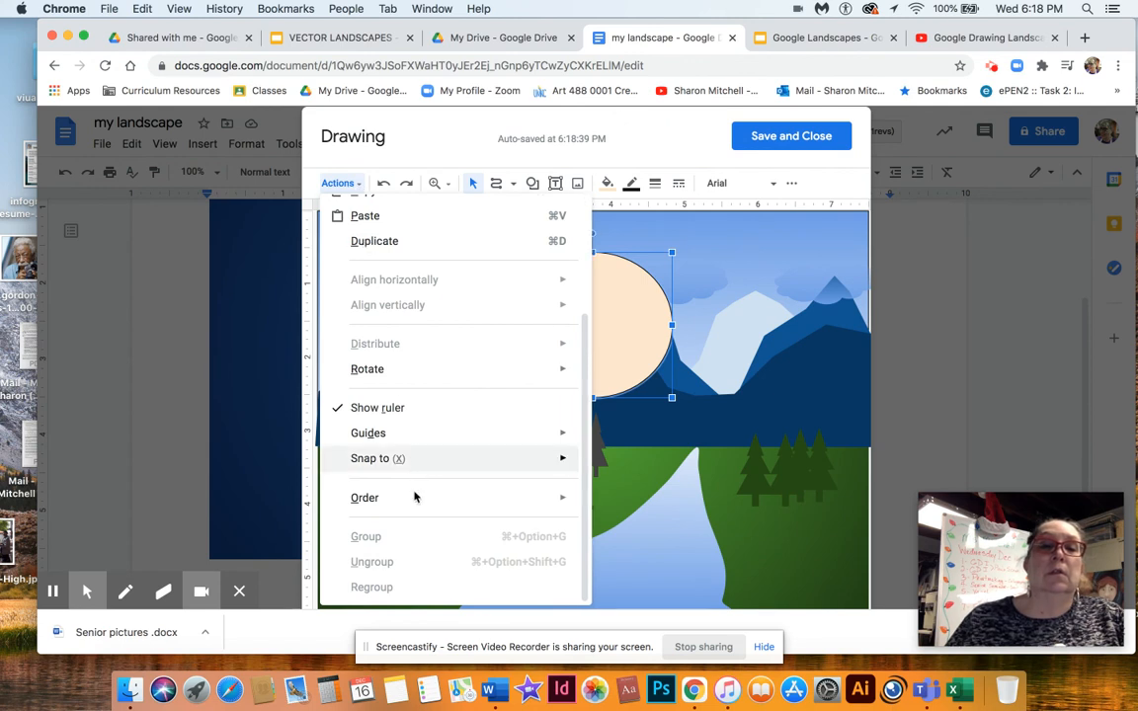
mouse_move(425, 497)
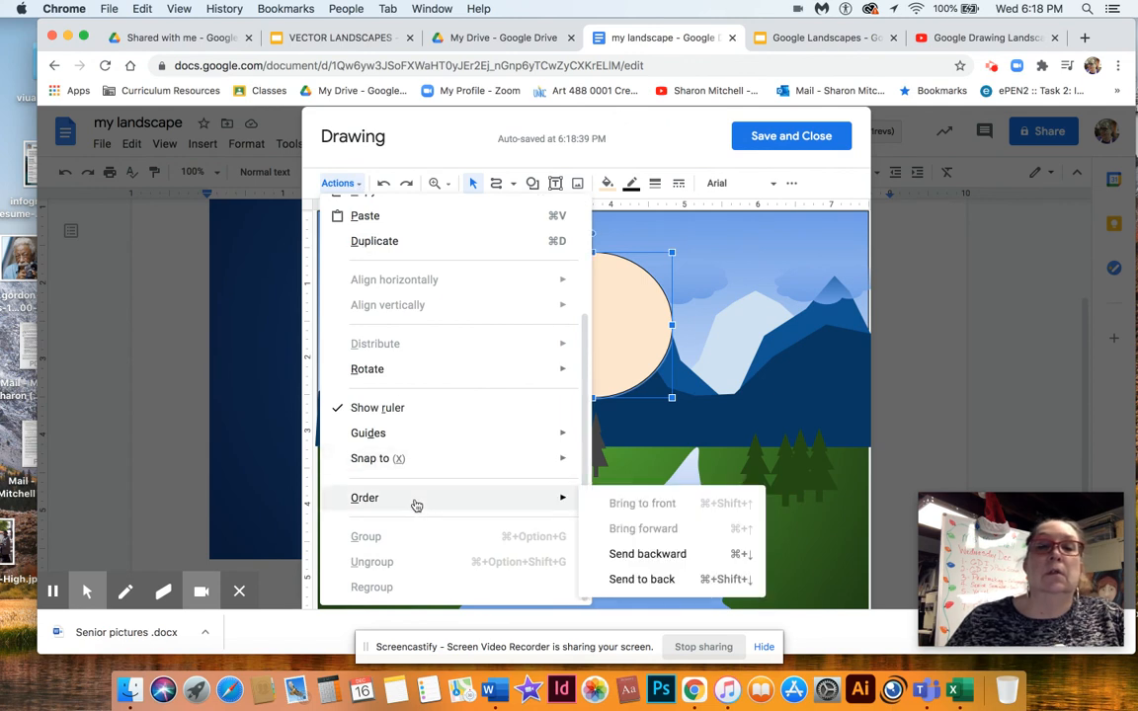
click(637, 579)
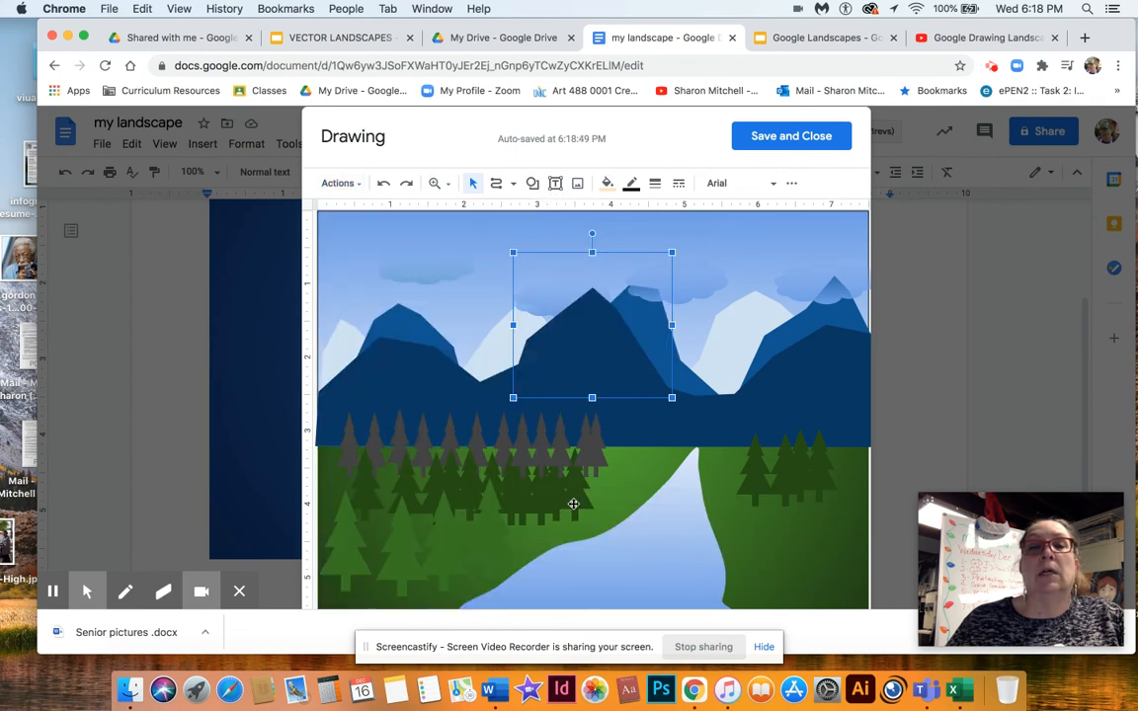
click(336, 184)
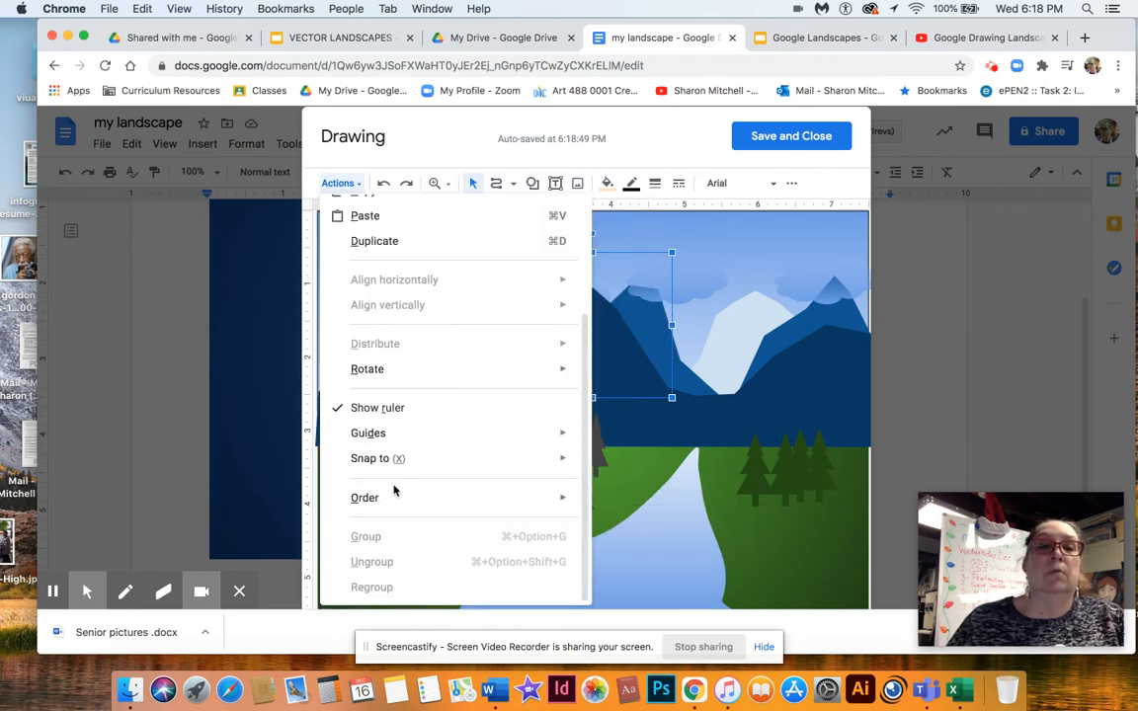
mouse_move(399, 499)
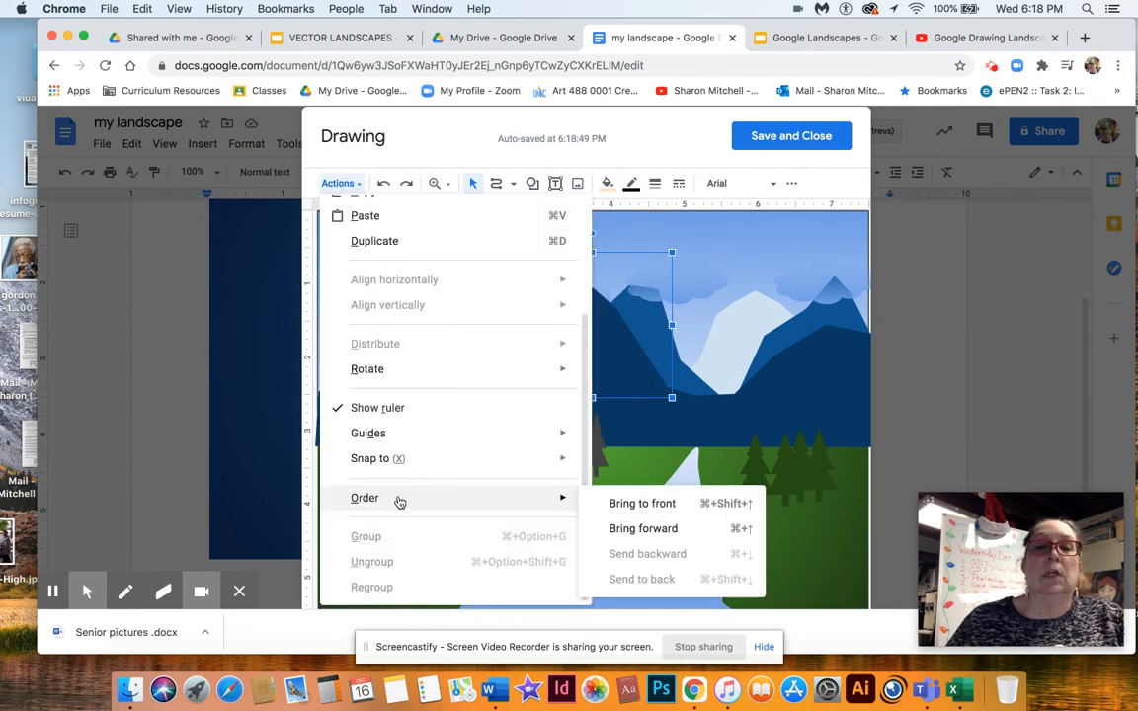
click(683, 529)
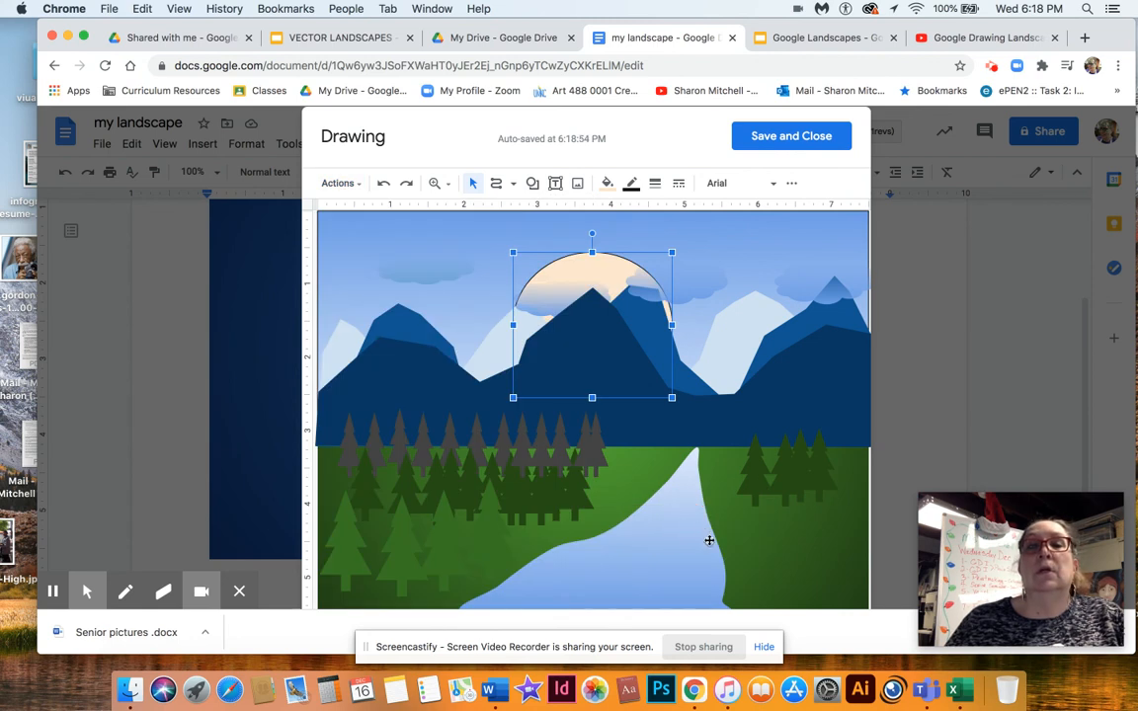
key(Escape)
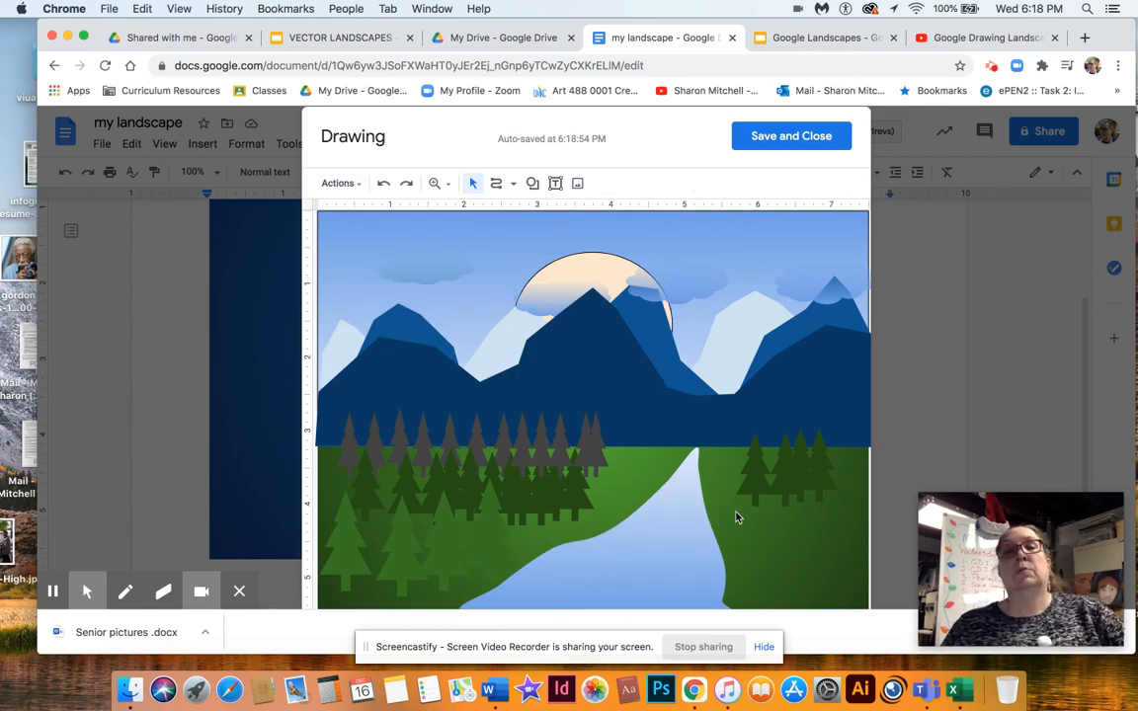
- Make the oval's outline transparent, and save and close the drawing to update it in the document
click(612, 268)
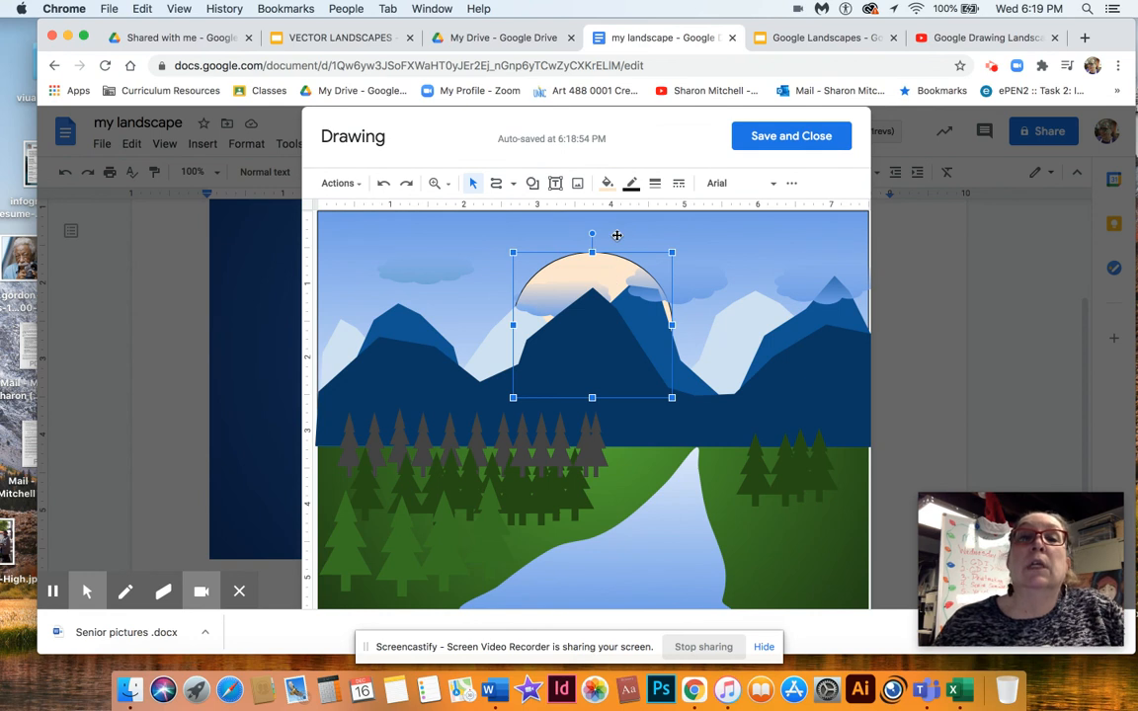
click(631, 183)
click(646, 215)
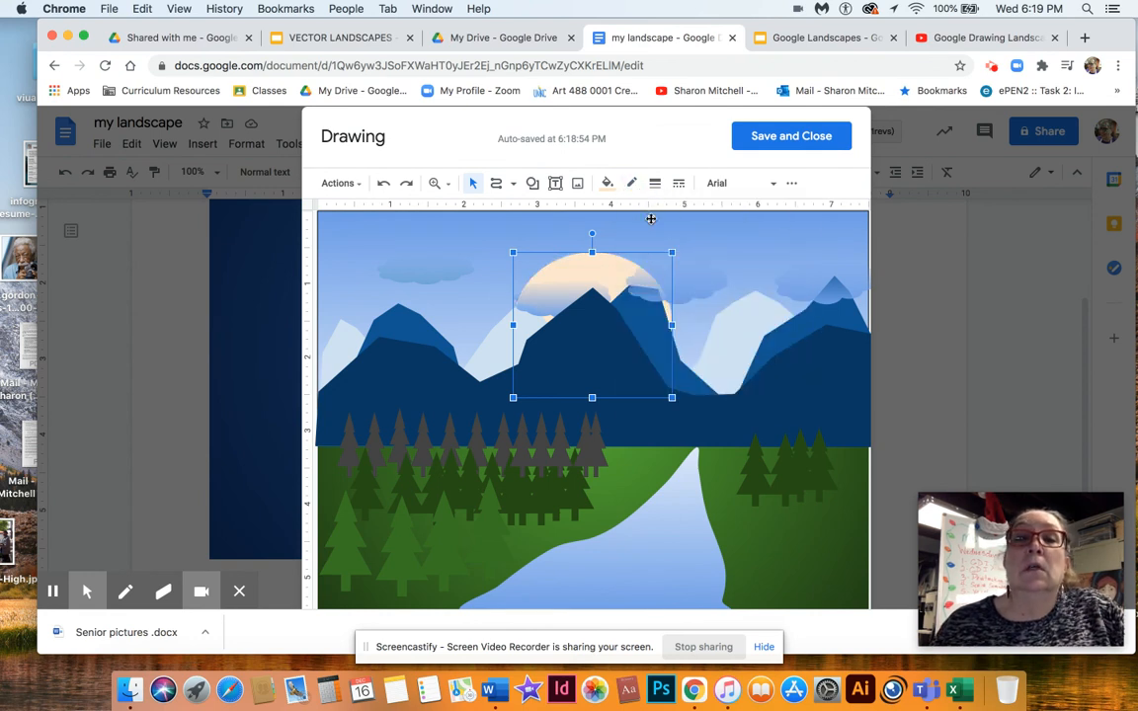
click(677, 544)
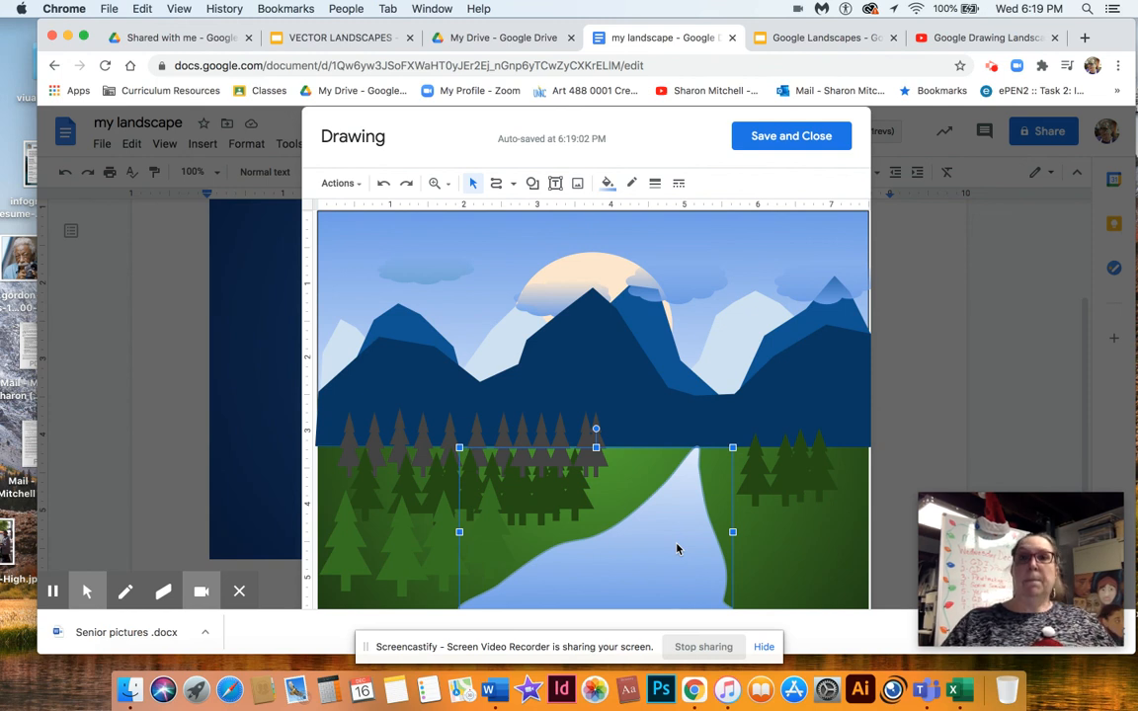
click(769, 137)
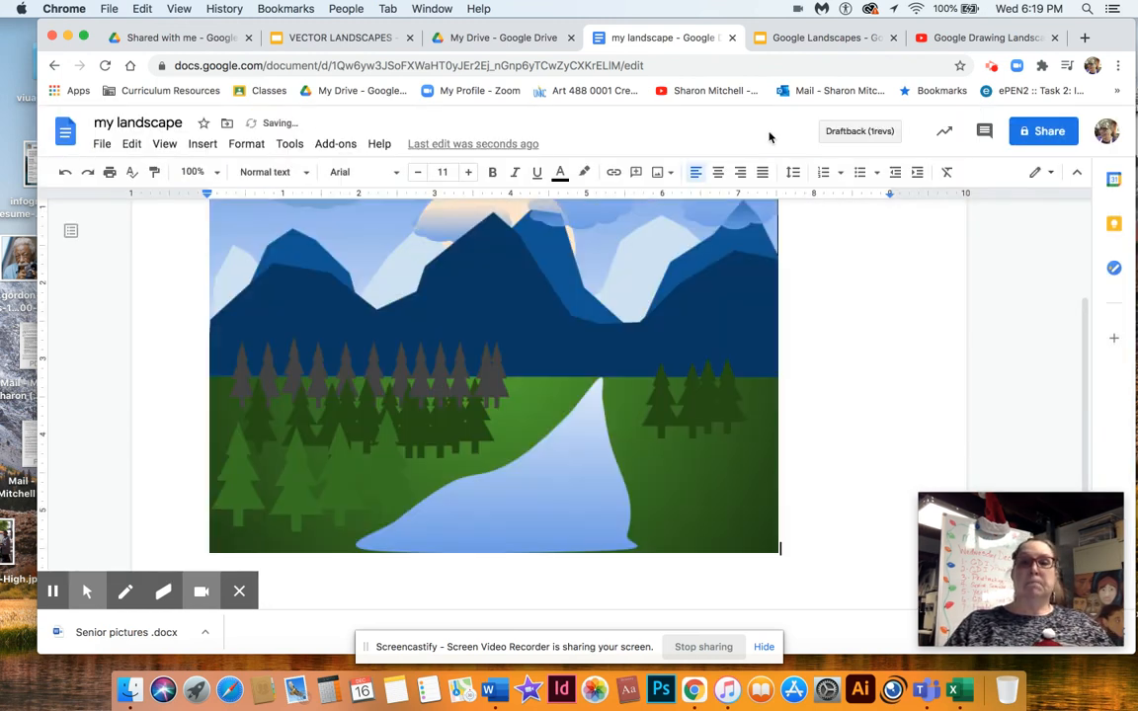